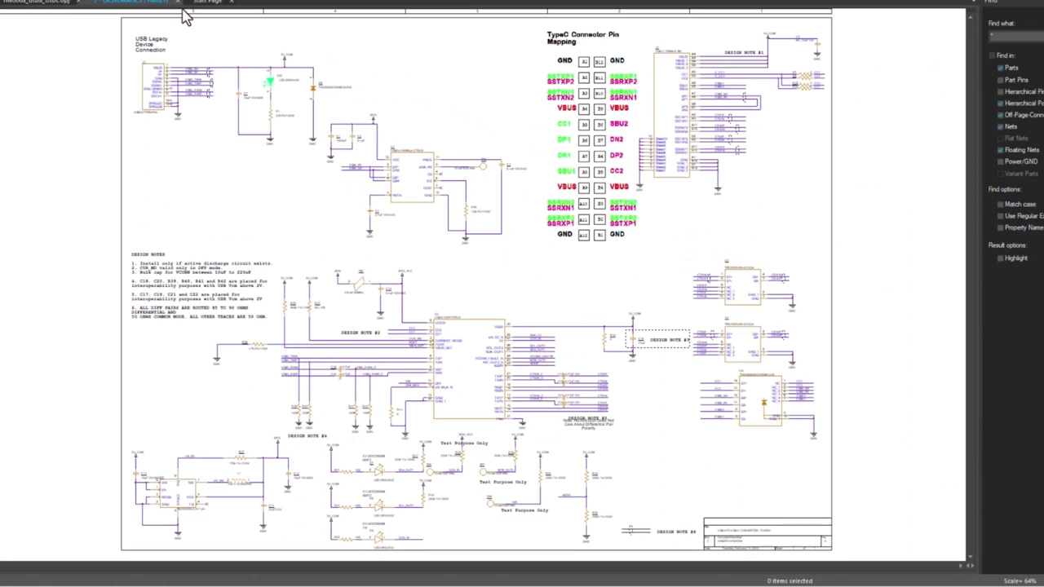
- Add '2' to the board file name to create hw006a_usba_usbc_demo2.brd and open it in PCB Designer
click(130, 1)
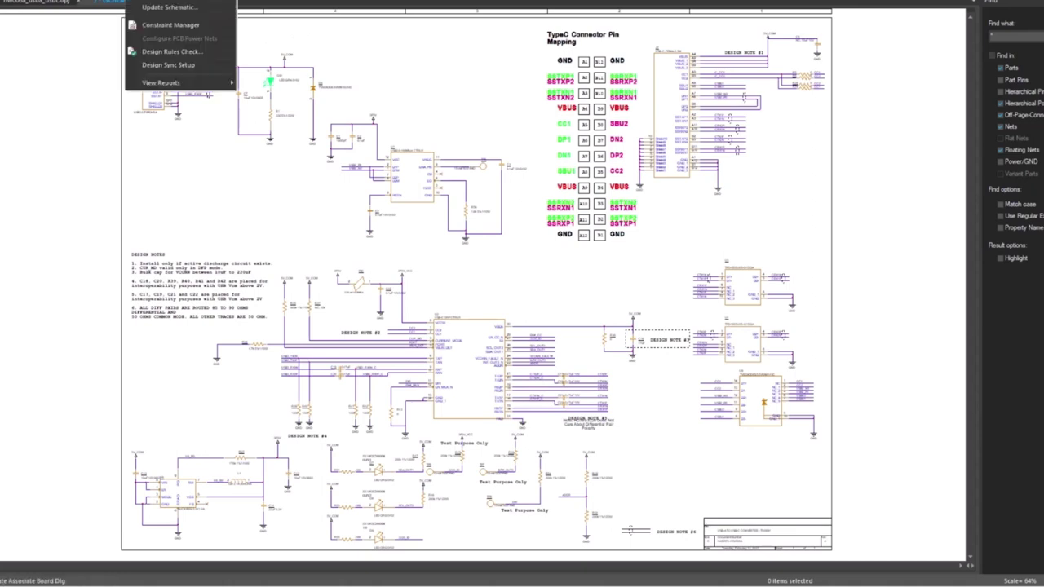
click(155, 83)
double_click(613, 284)
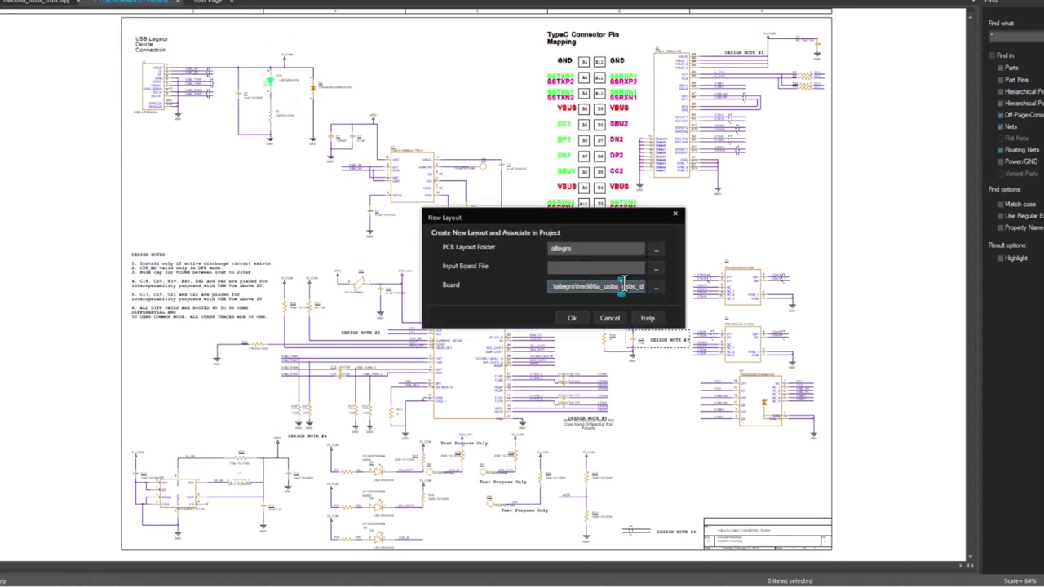
click(632, 286)
text(2.br)
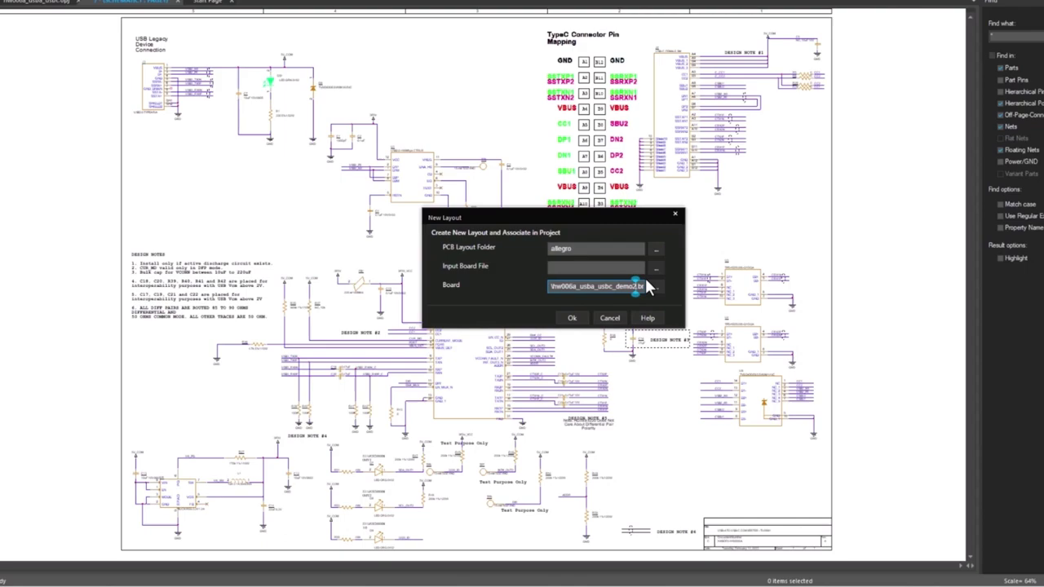
key(Return)
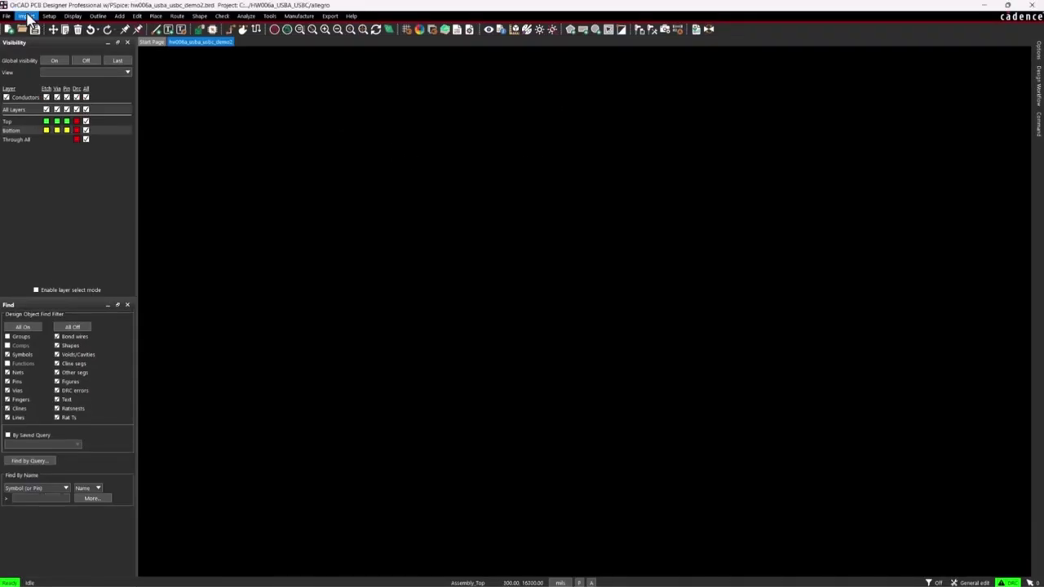
- Start an MCAD DXF import and select the board outline DXF file
click(27, 15)
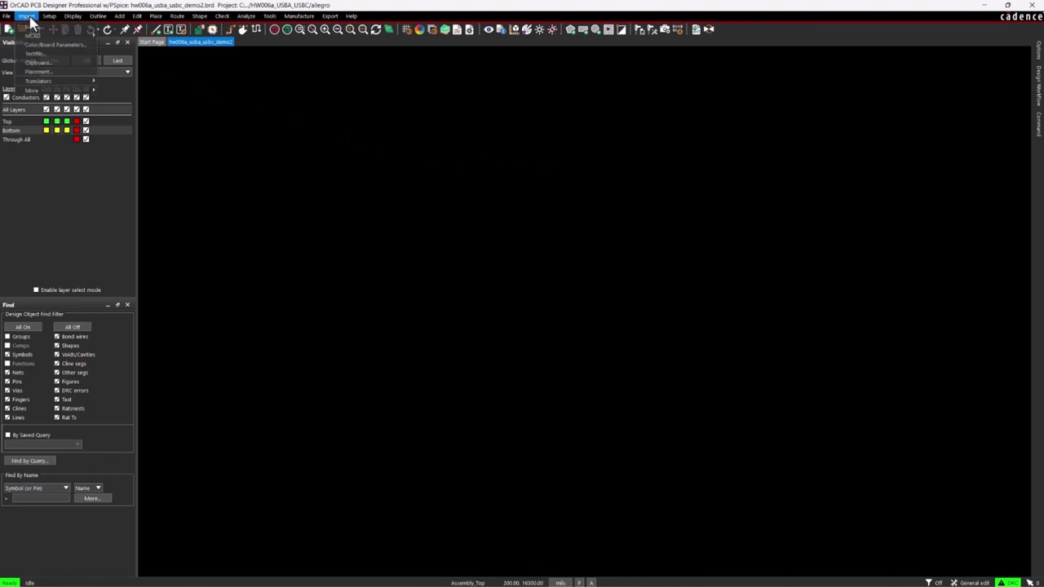
mouse_move(65, 38)
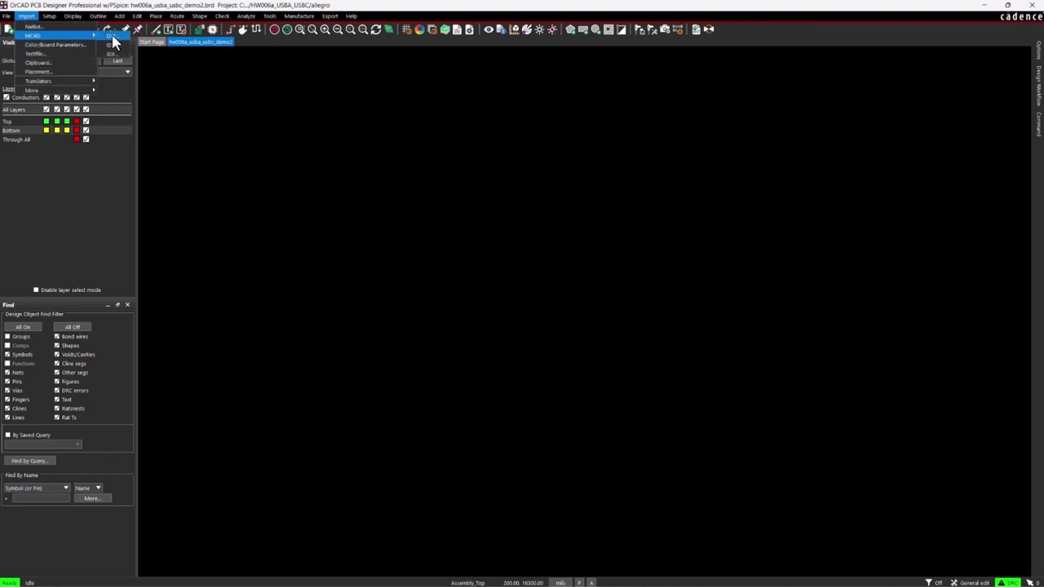
click(110, 36)
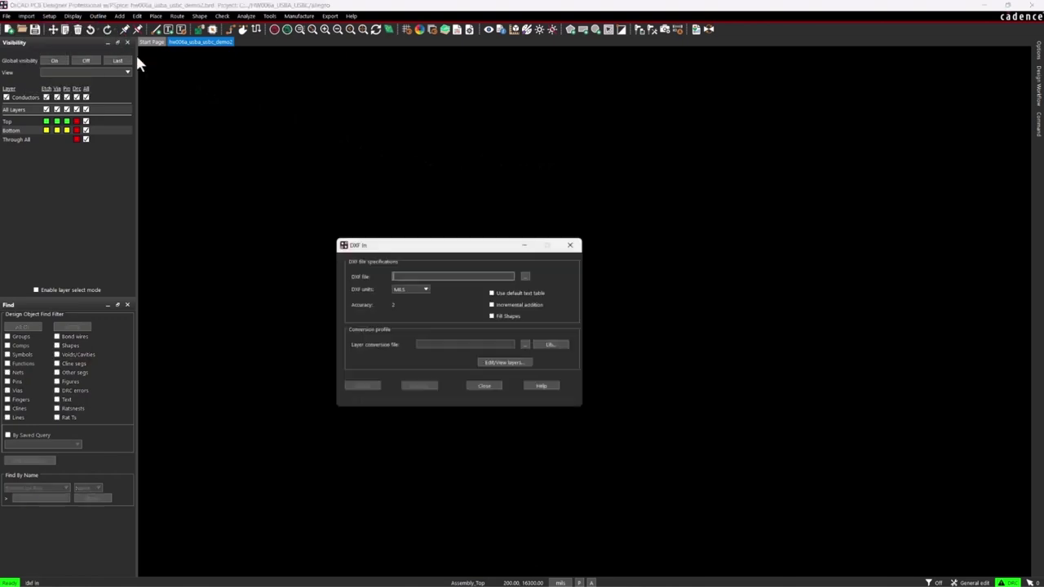
click(530, 275)
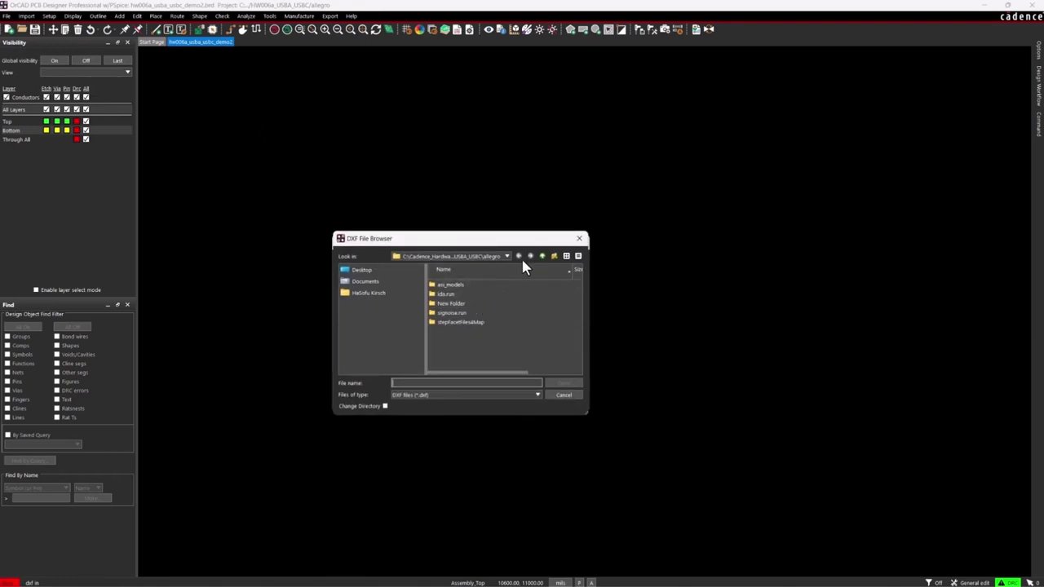
click(540, 257)
double_click(465, 323)
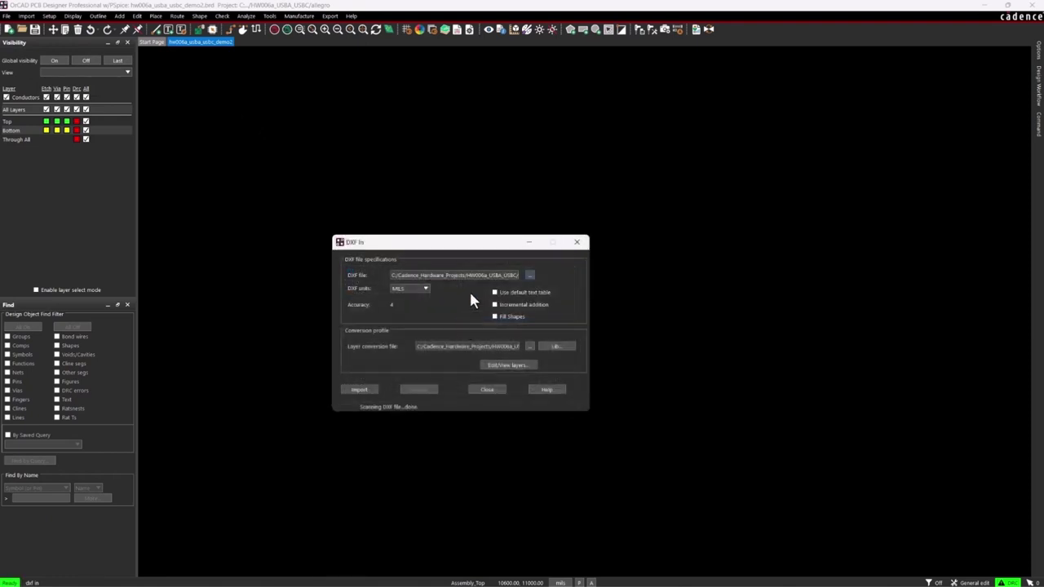
- Map BG_DESIGN_OUTLINE to BOARD GEOMETRY/DESIGN_OUTLINE and import the outline
click(512, 365)
drag(607, 262, 403, 256)
click(355, 294)
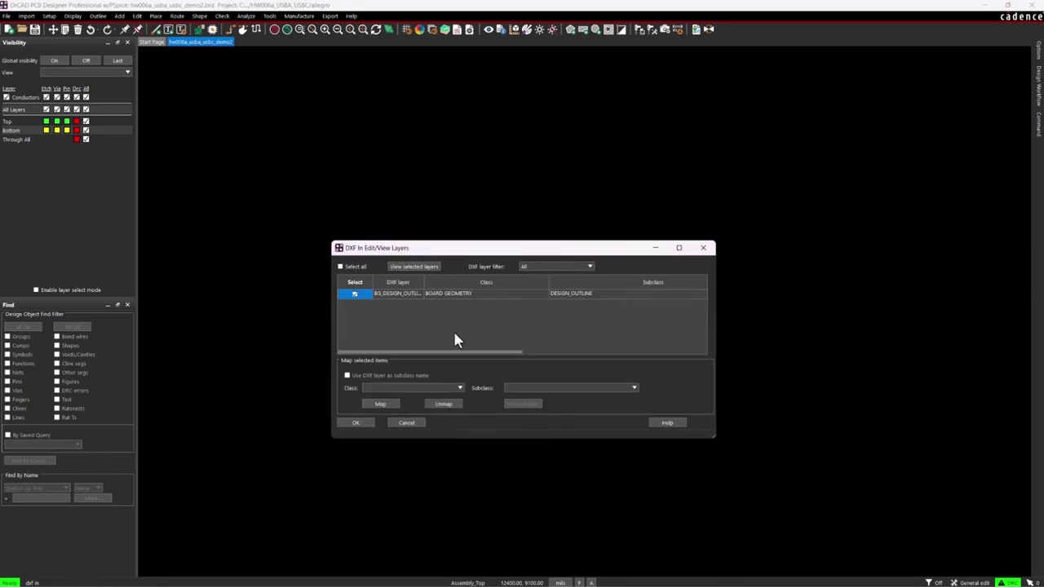
click(408, 388)
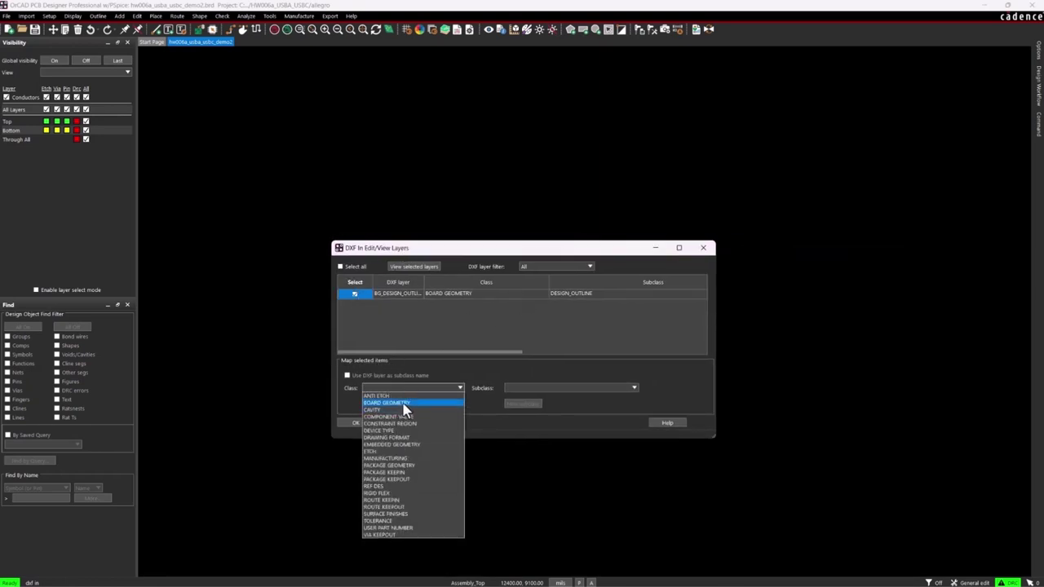
click(405, 408)
click(521, 386)
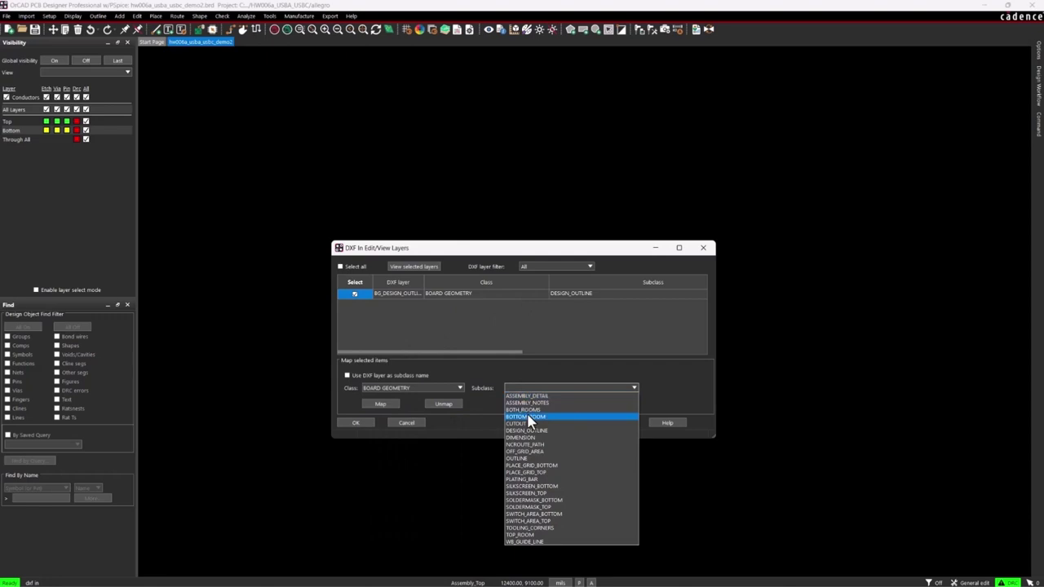
click(530, 430)
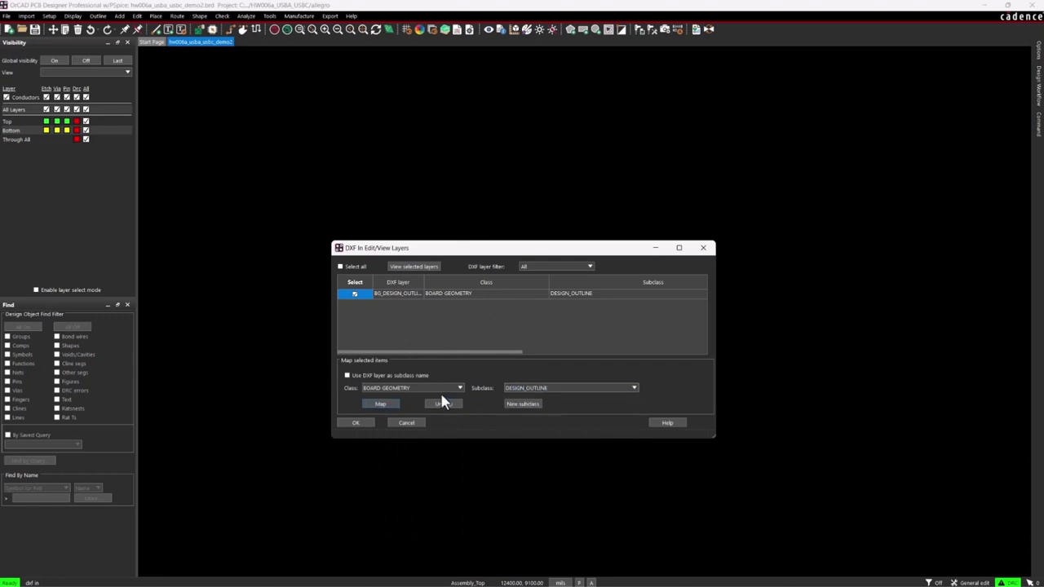
click(367, 423)
click(519, 309)
click(370, 390)
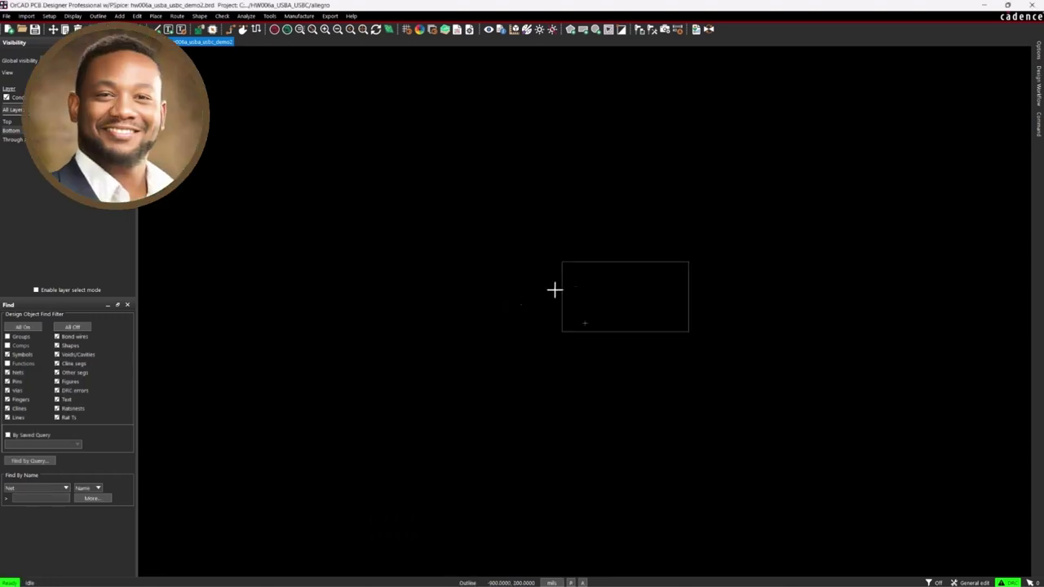
- Save the board file with the imported outline
scroll(682, 275, up, 1)
scroll(683, 275, up, 1)
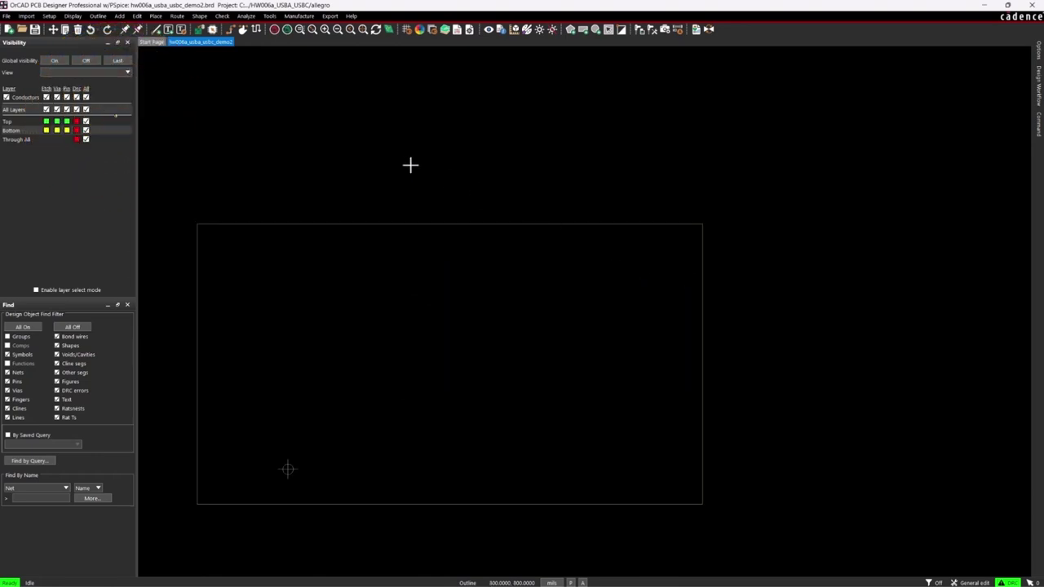
click(35, 30)
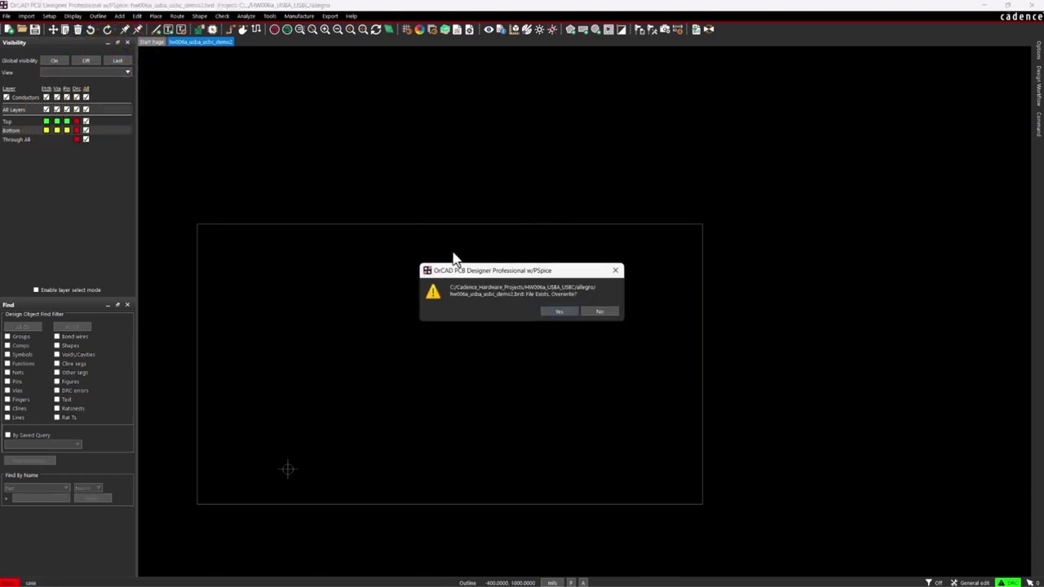
click(562, 312)
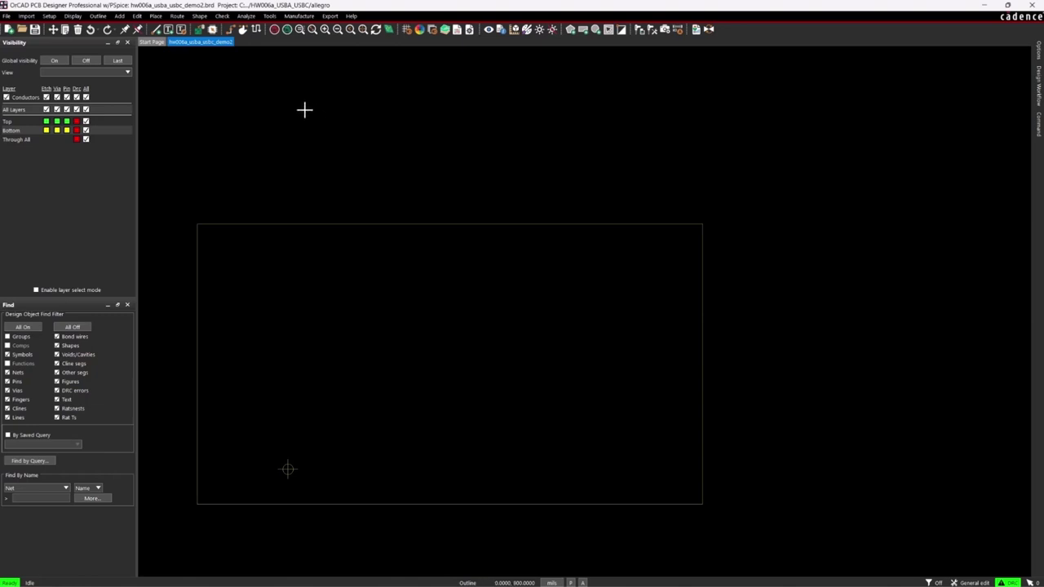
scroll(204, 168, up, 2)
scroll(204, 169, down, 2)
click(49, 15)
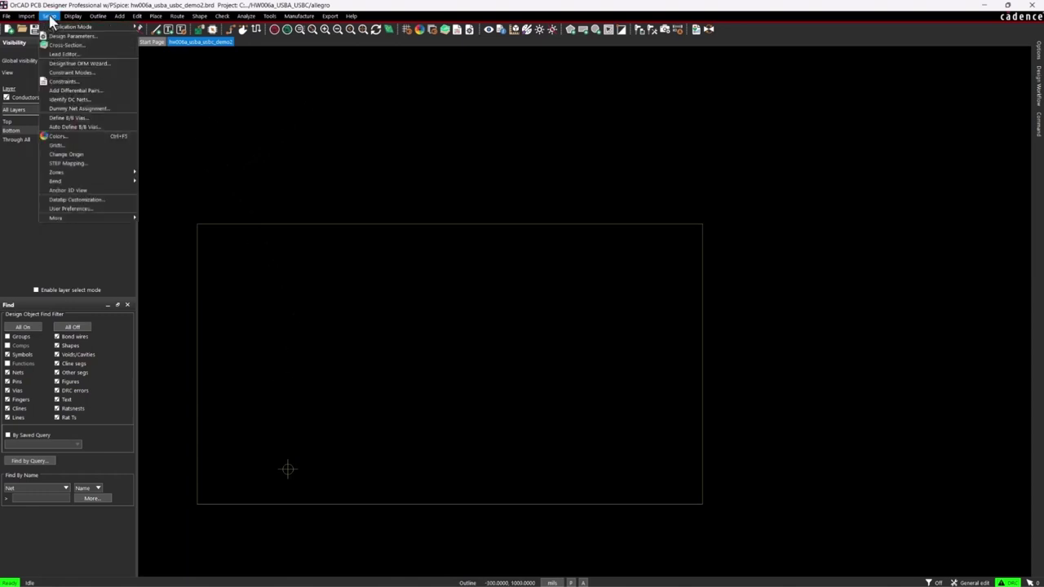
mouse_move(103, 218)
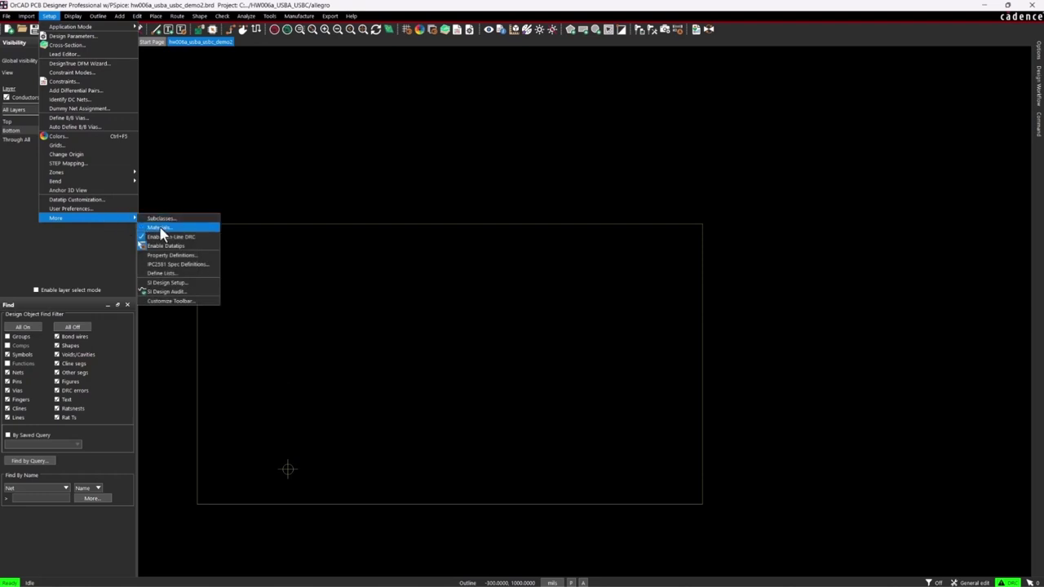
click(176, 229)
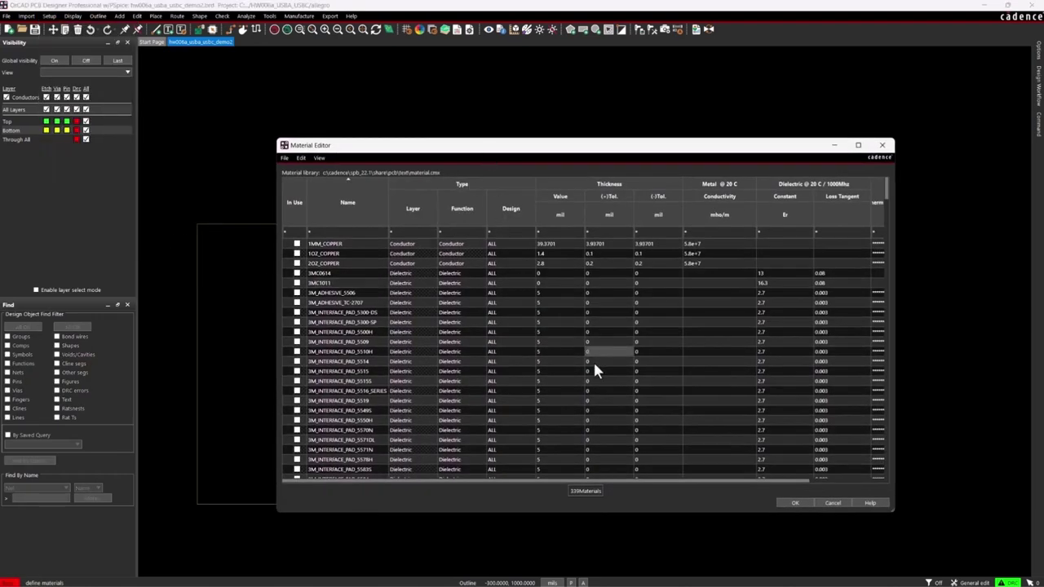
scroll(594, 361, down, 20)
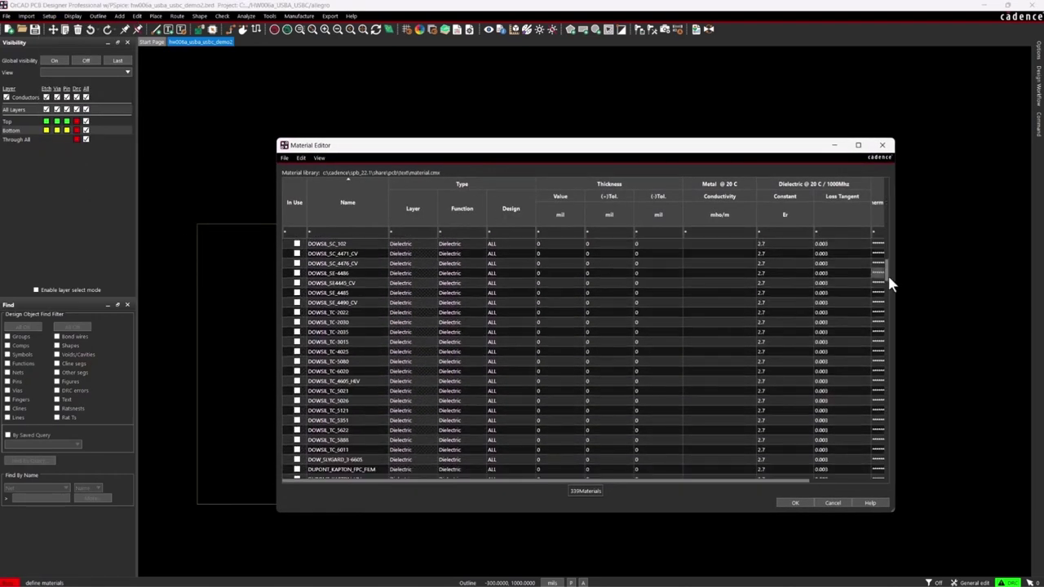
drag(891, 278, 692, 478)
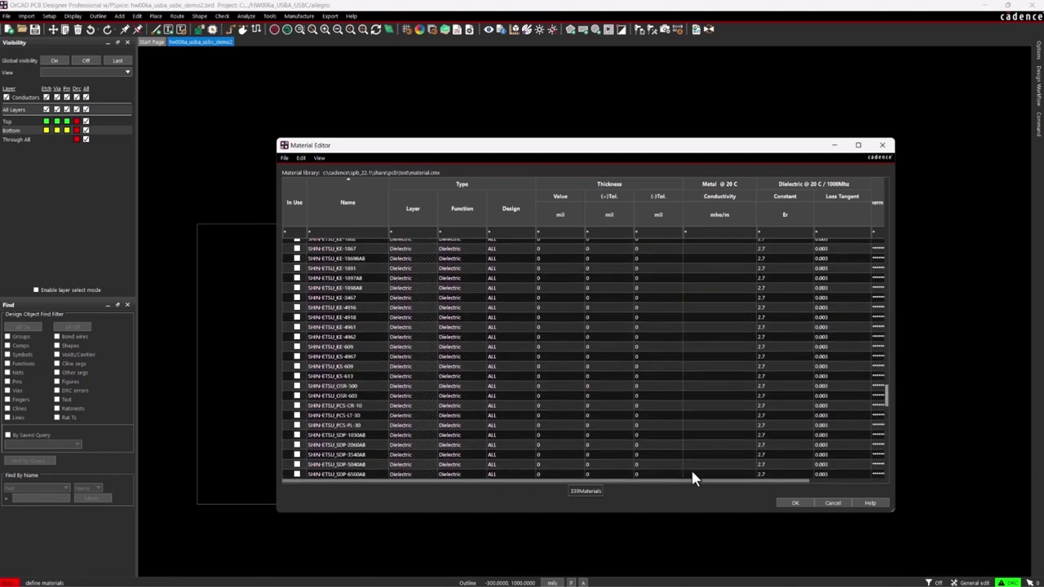
key(Escape)
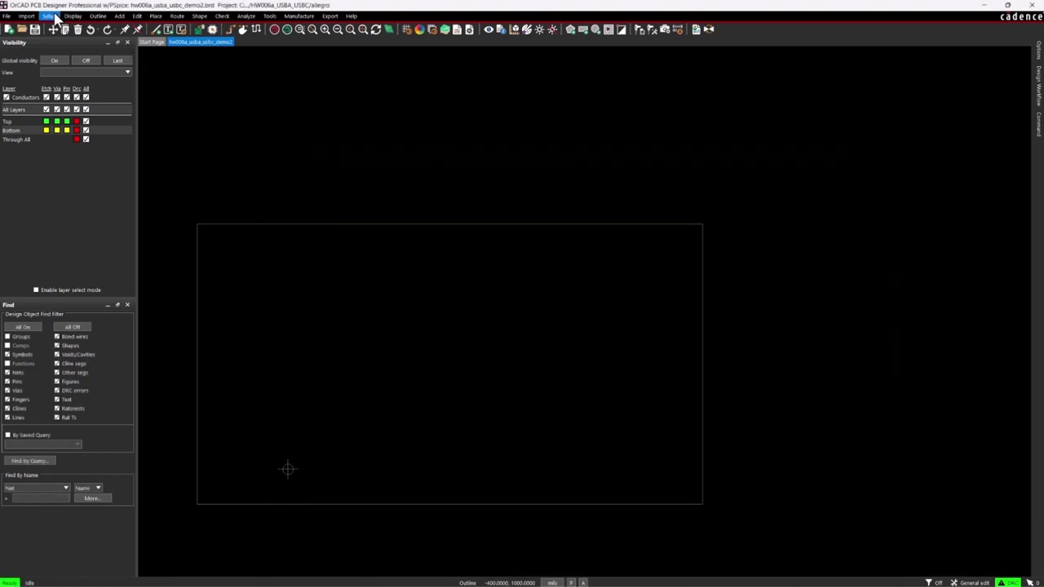
- In the Cross-section Editor, insert three conductor/dielectric layer pairs into the stackup
click(49, 17)
click(161, 90)
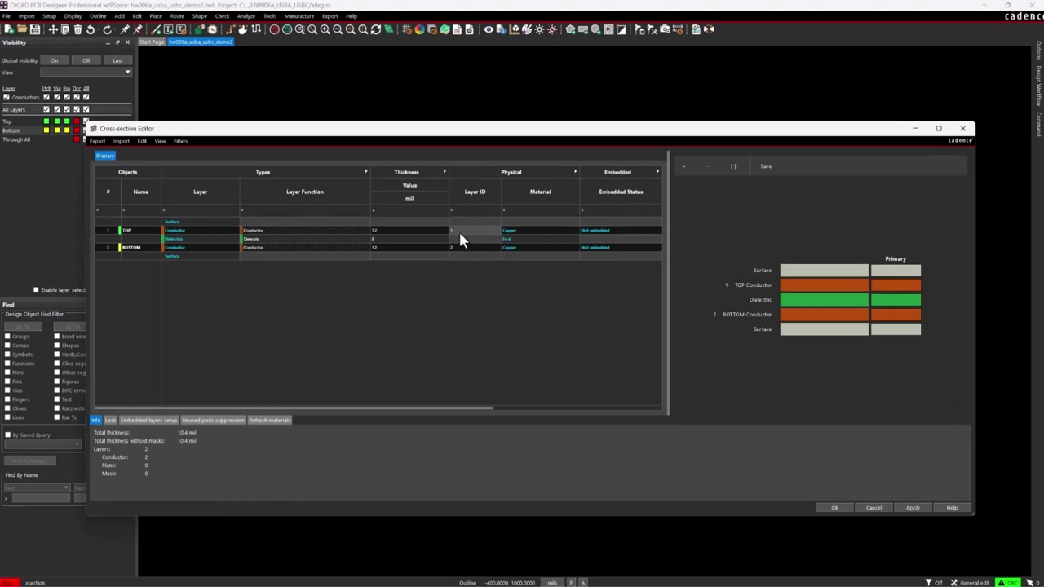
right_click(143, 248)
click(184, 267)
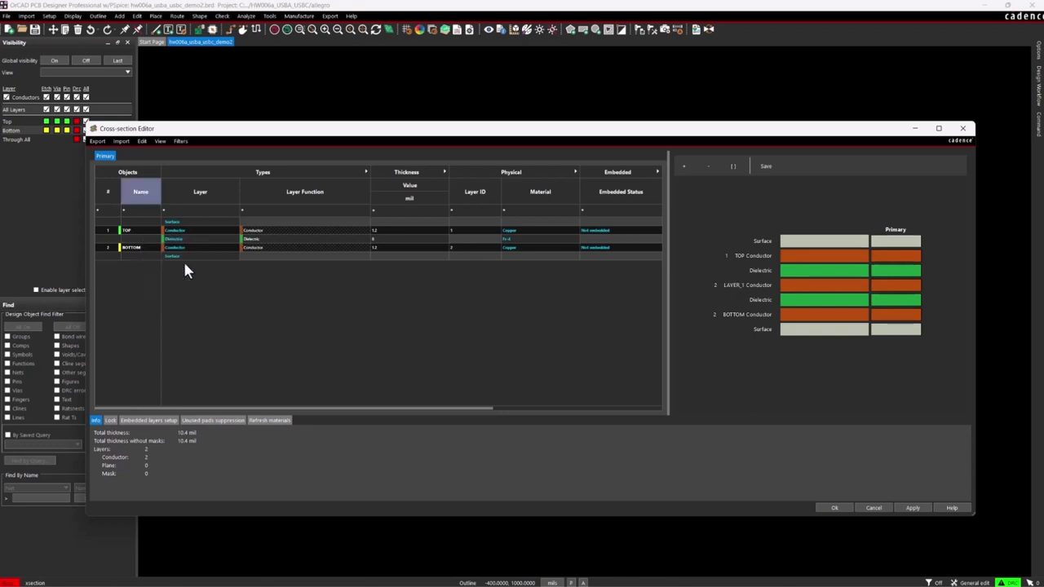
right_click(144, 247)
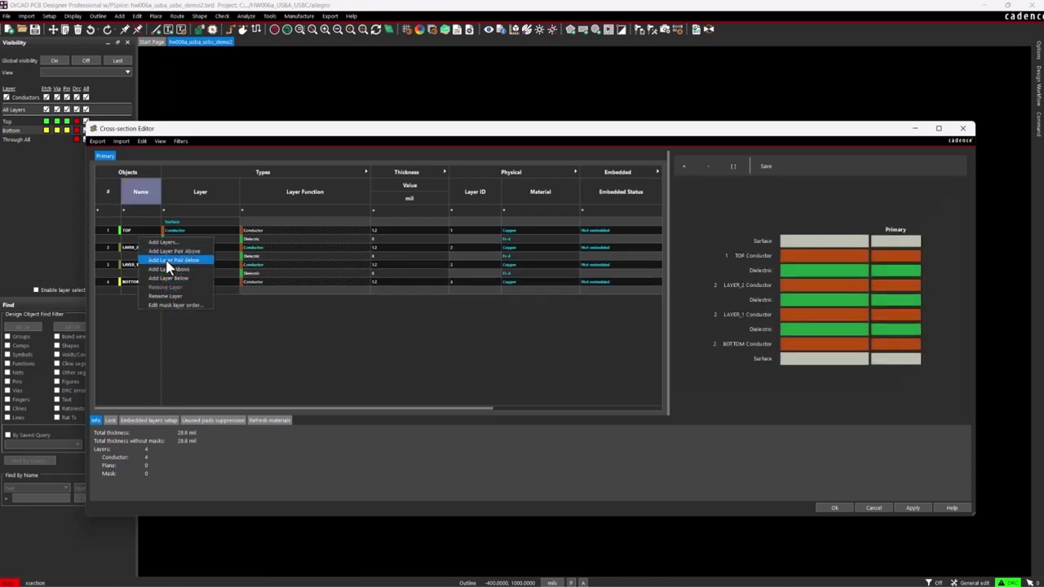
click(171, 259)
right_click(143, 247)
click(173, 261)
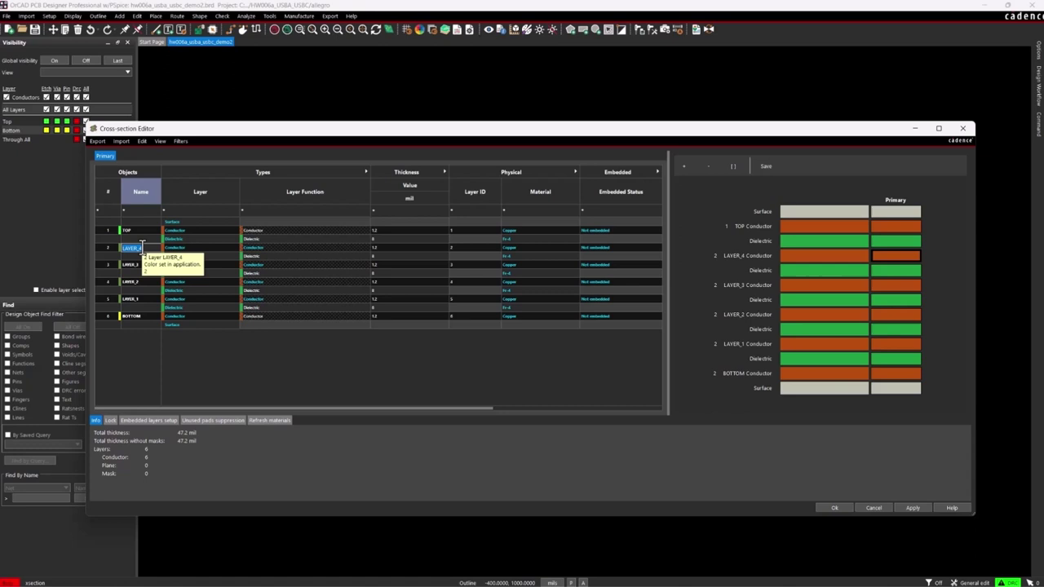
- Name the inner ground layers L2_GND and L5_GND
text(L2_GND)
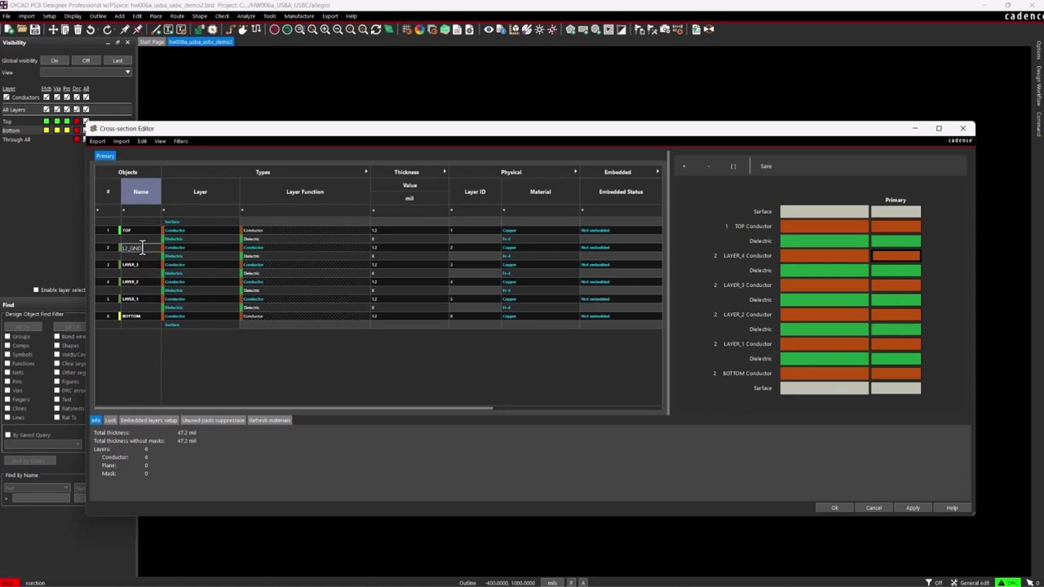
key(Return)
double_click(139, 301)
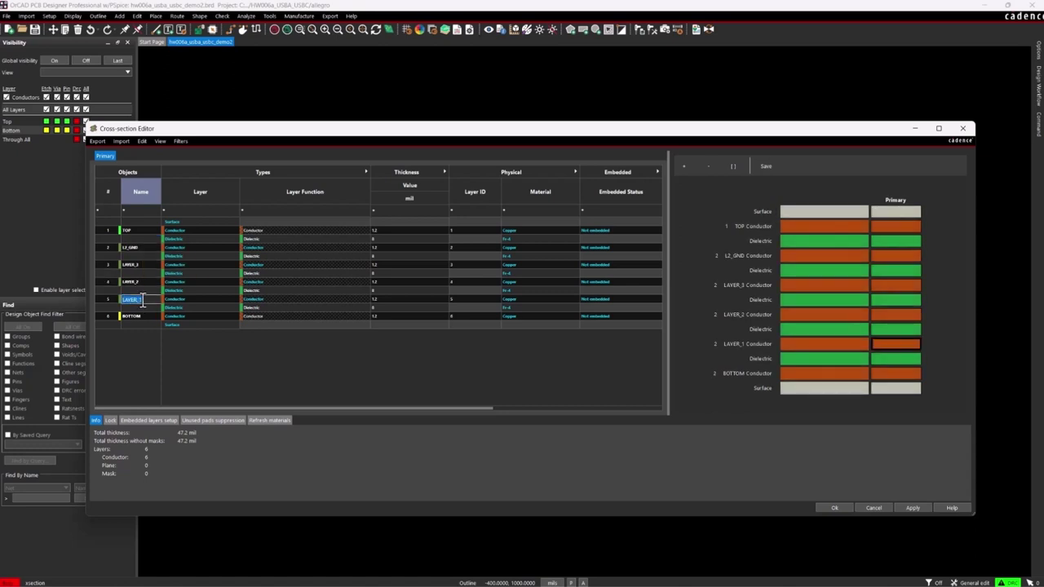
text(L)
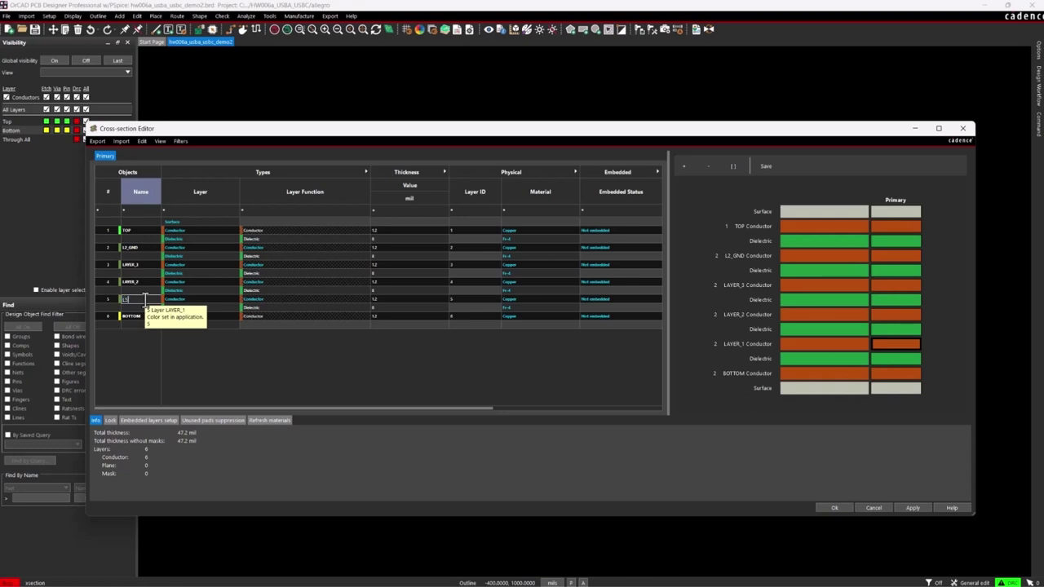
text(5_GND)
key(Return)
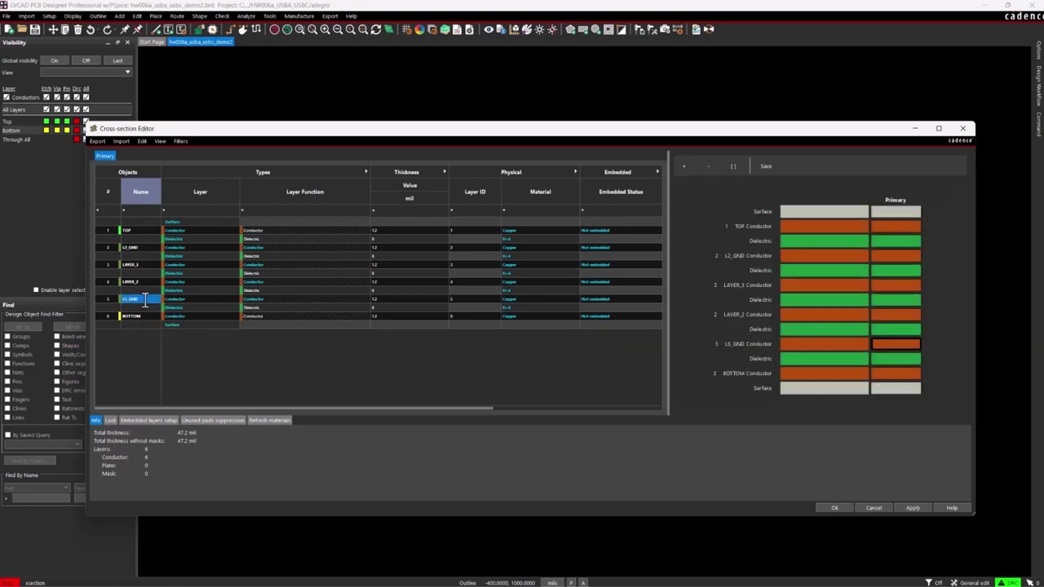
- Rename the middle inner layers L3_PWR and L4_PWR
double_click(145, 265)
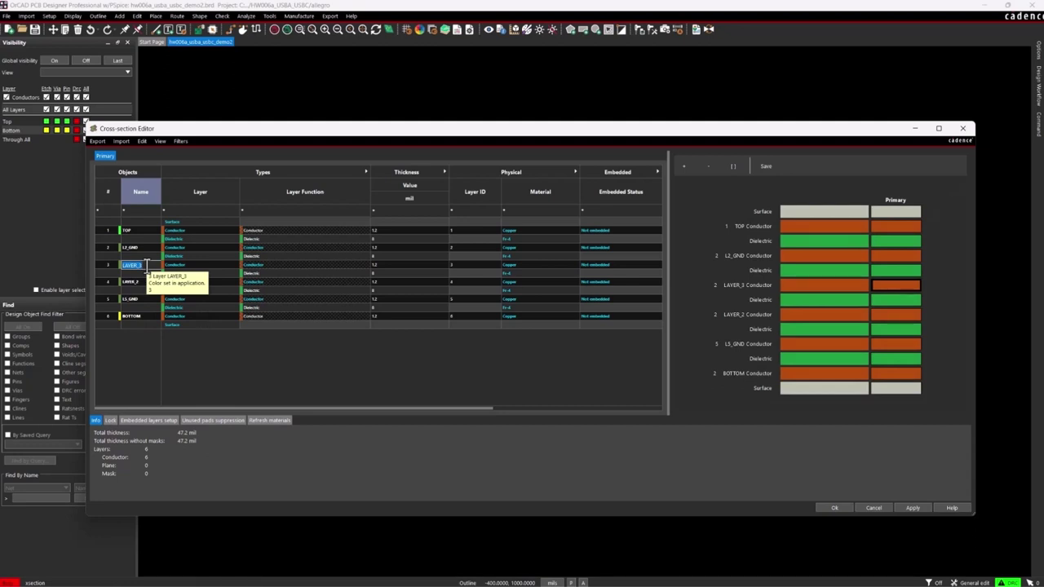
text(L)
text(3_G)
key(BackSpace)
key(BackSpace)
text(_PW)
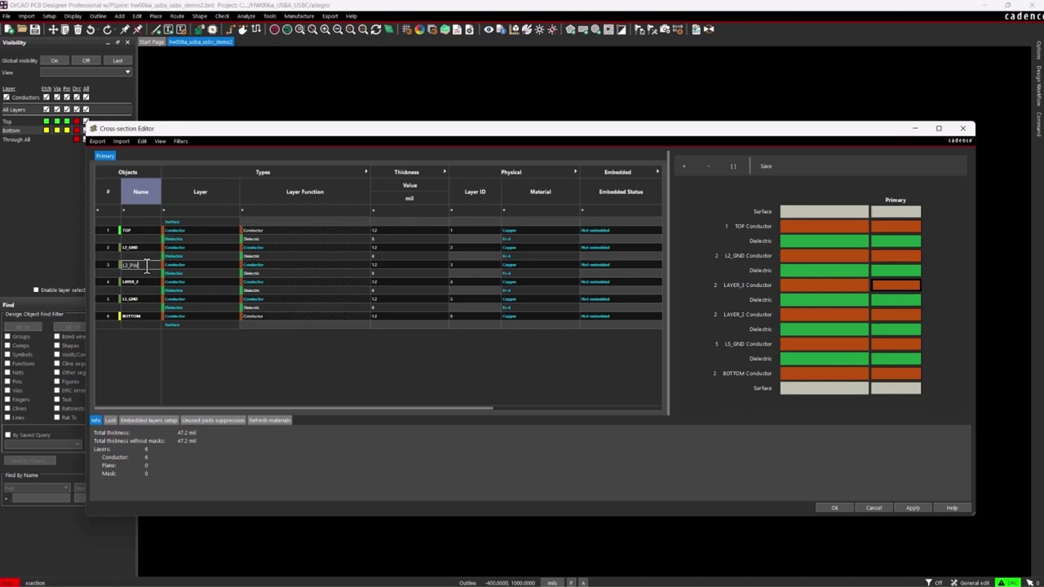
text(R)
key(Return)
click(141, 282)
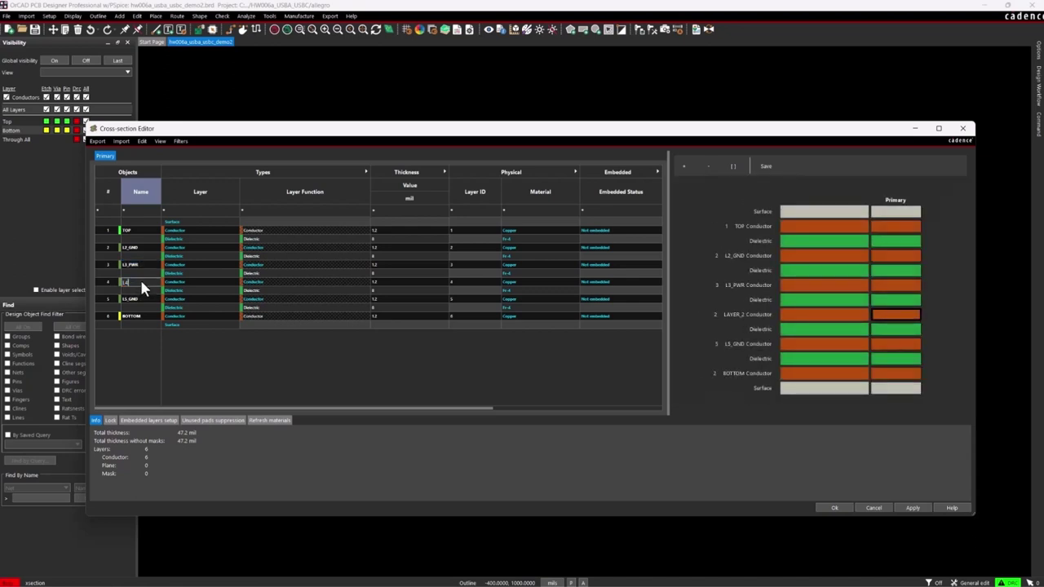
text(L4_PWR)
key(Return)
- Set the TOP, inner and L5_GND conductor materials to 1oz Copper
double_click(535, 231)
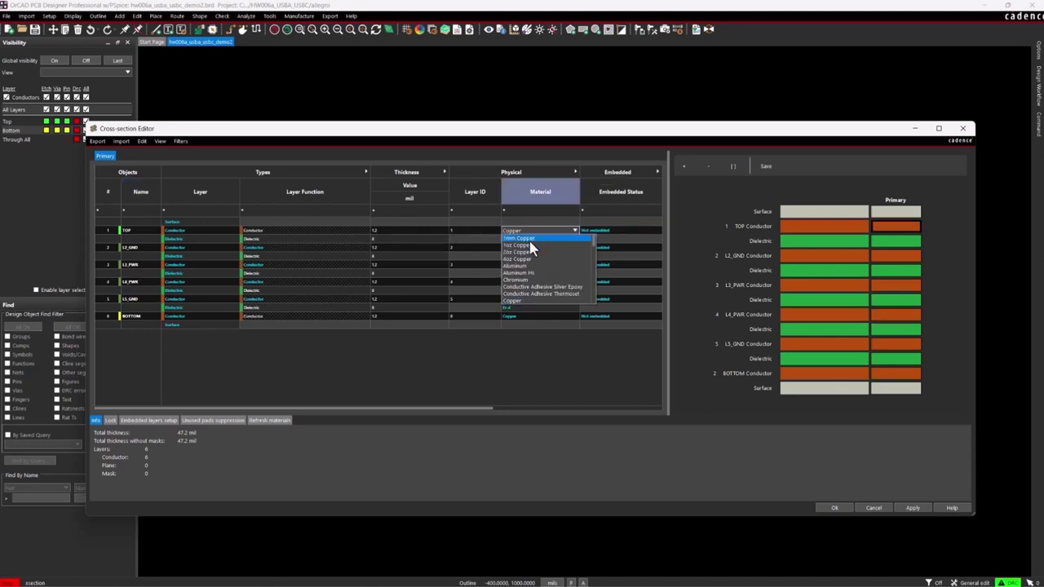
click(530, 244)
click(522, 265)
click(524, 282)
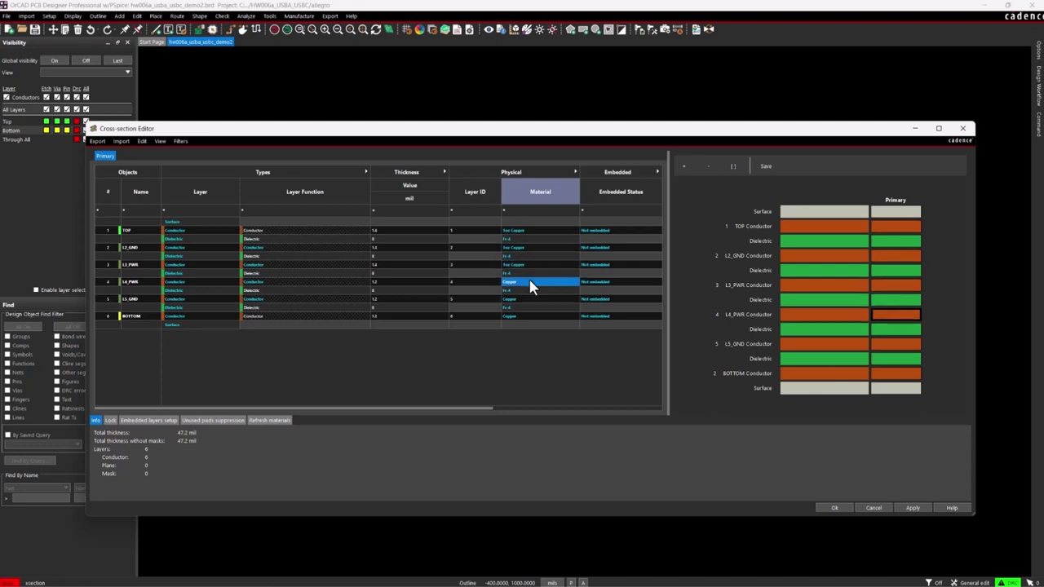
click(526, 282)
click(526, 290)
double_click(528, 299)
scroll(530, 308, up, 2)
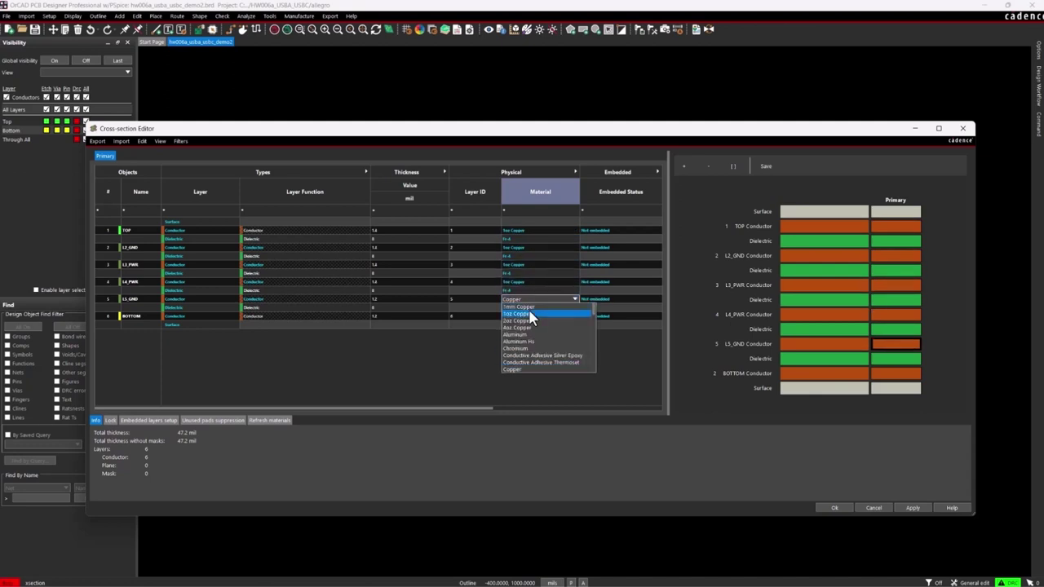
click(530, 313)
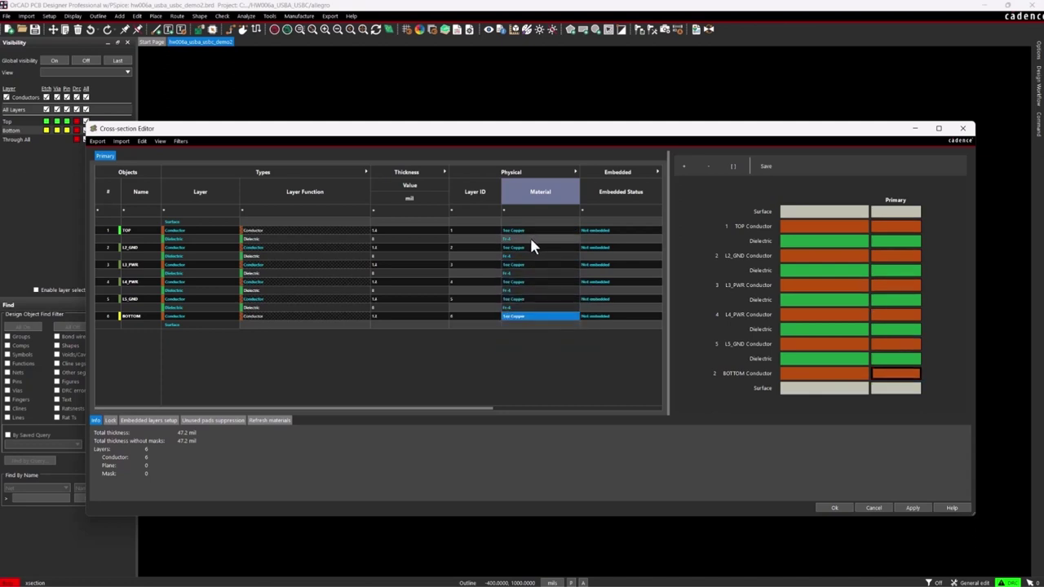
- Keep the top dielectric as Fr-4 and change its thickness from 8 to 4.35 mil
double_click(526, 238)
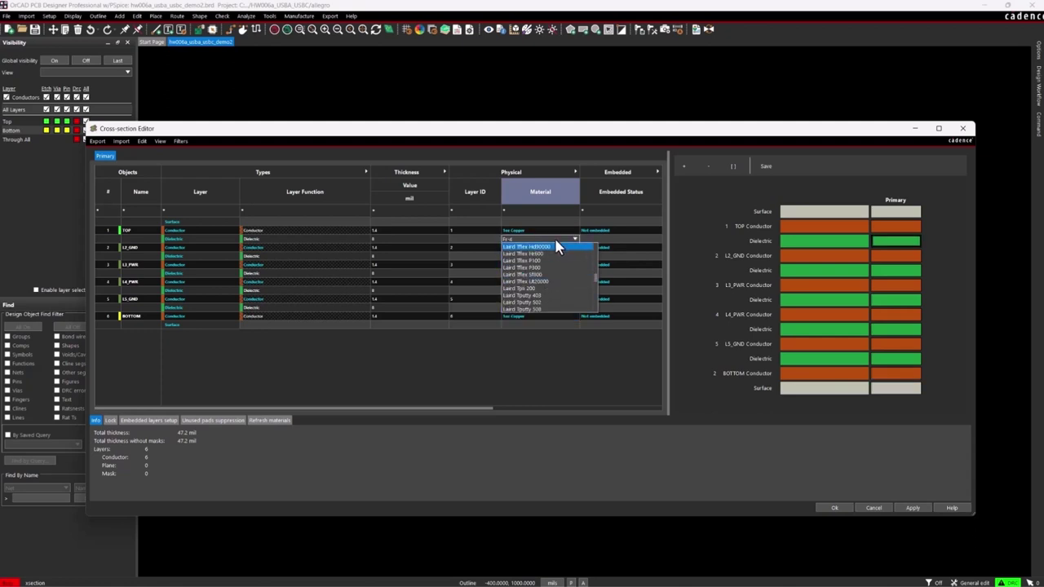
click(552, 245)
double_click(405, 237)
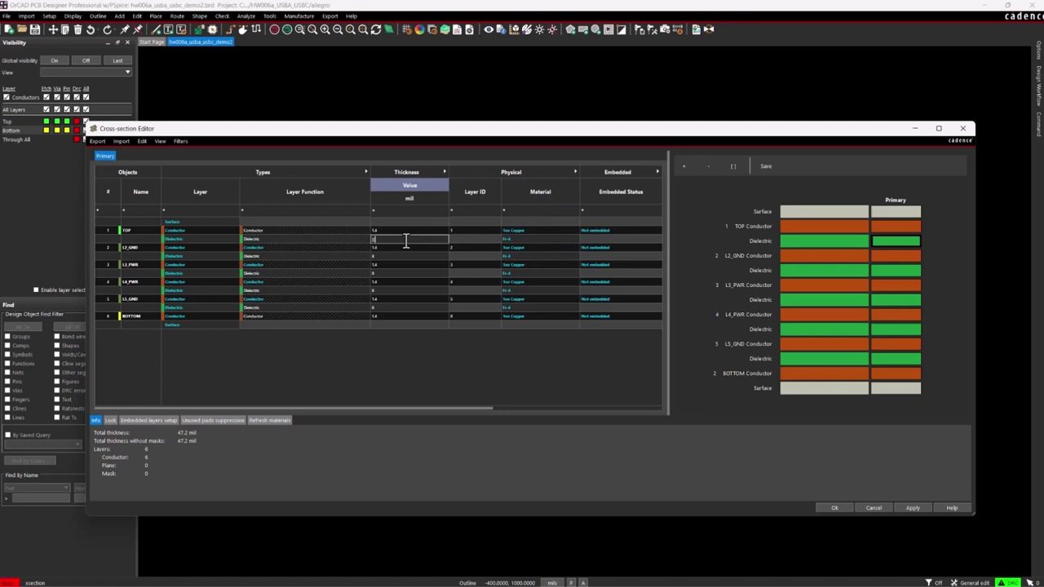
double_click(376, 239)
text(4.35)
key(Return)
- Set the L2_GND–L3_PWR dielectric to 3.86 mil and enter 333 for the next dielectric
double_click(393, 254)
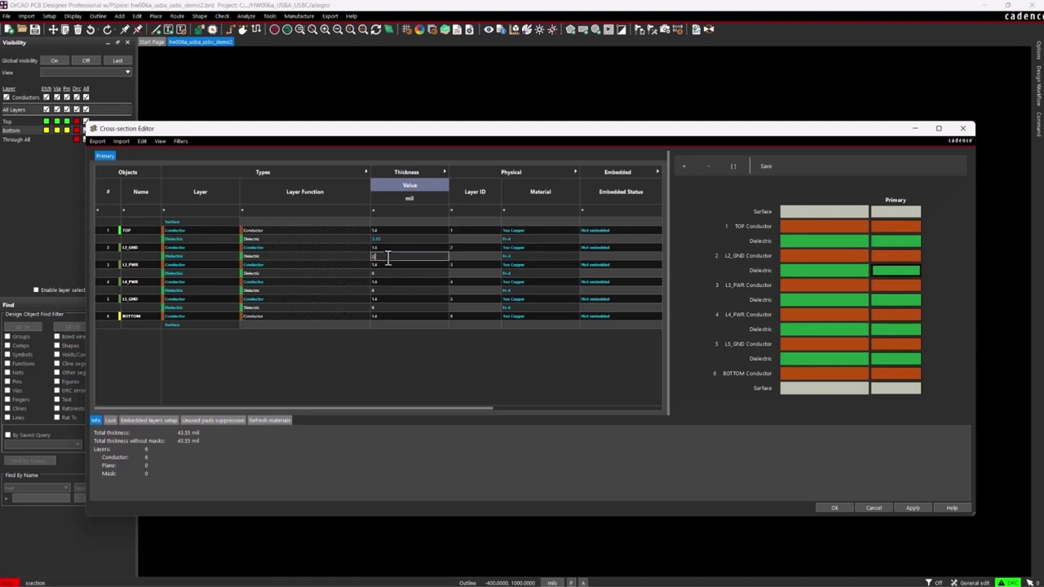
text(3.86)
click(379, 273)
click(376, 276)
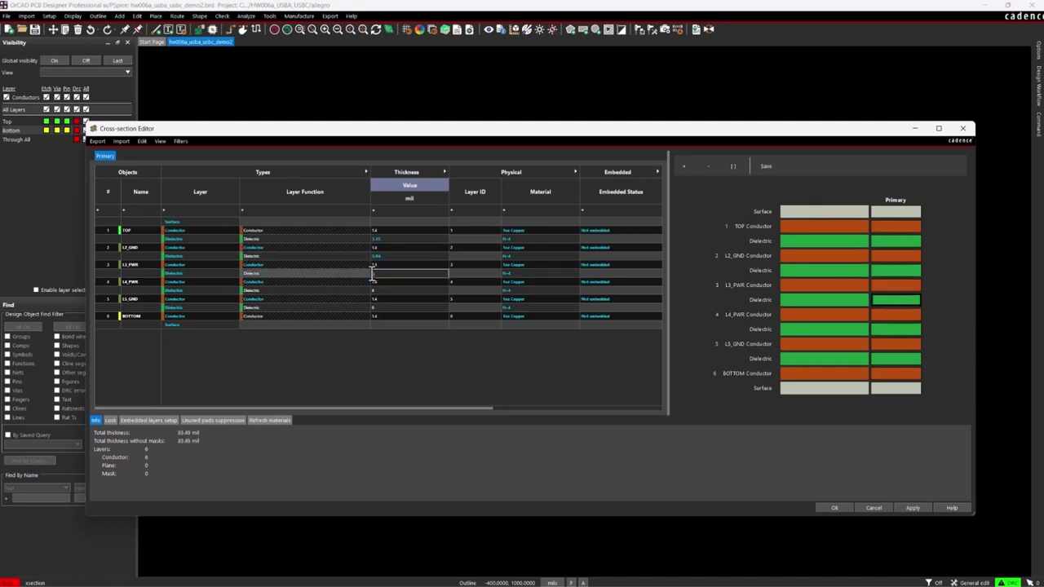
text(333)
key(Return)
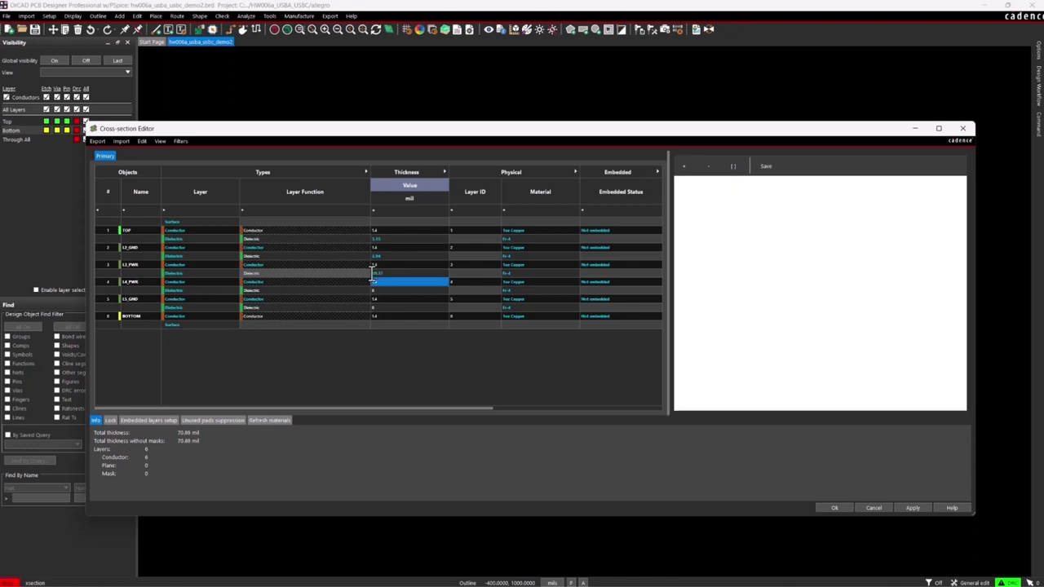
- Set the L4 dielectric to 3.8 mil and the bottom dielectric to 3.15 mil
double_click(415, 291)
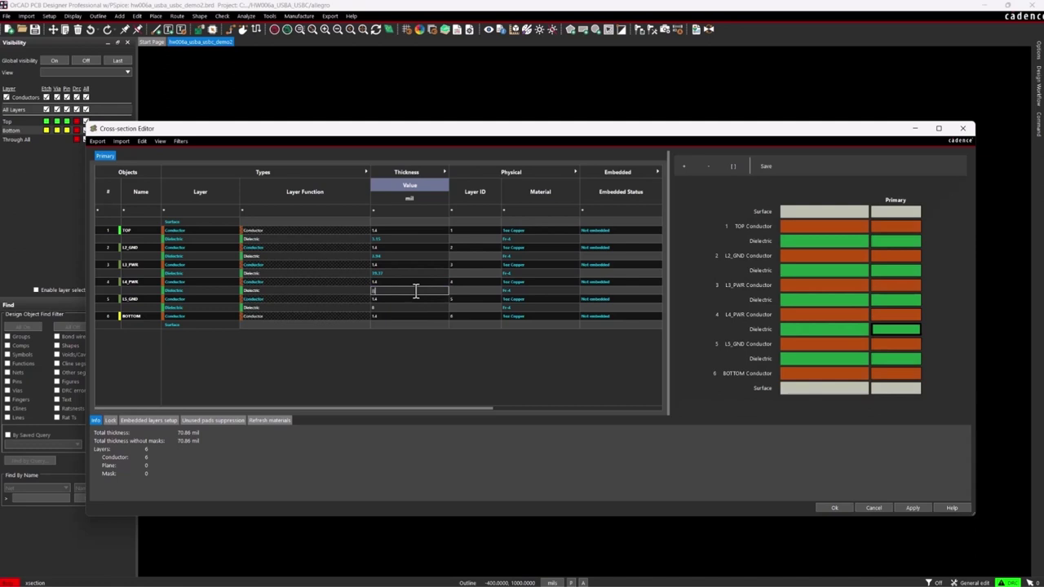
text(3.84)
key(Return)
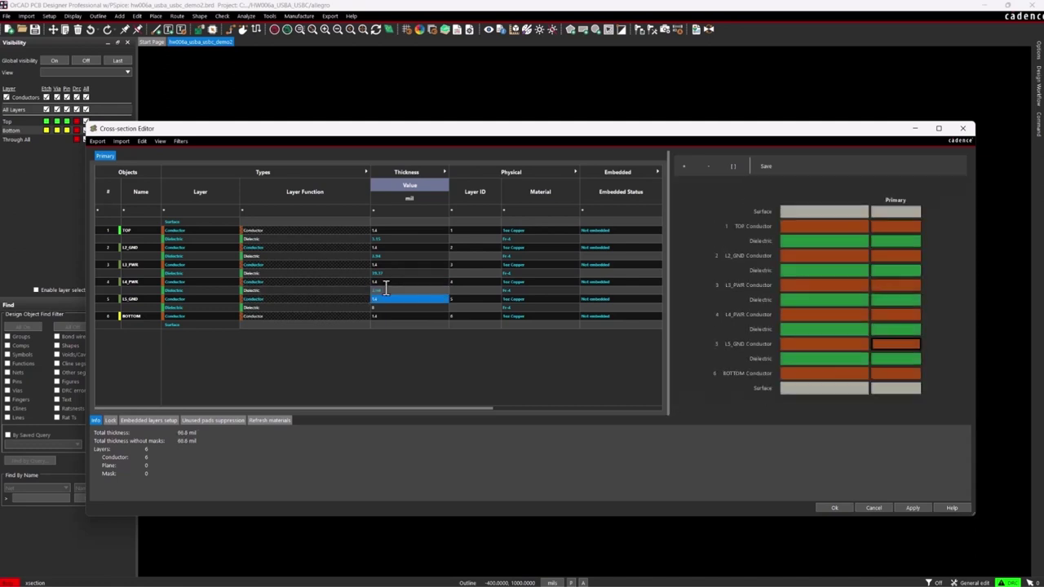
double_click(403, 306)
text(3)
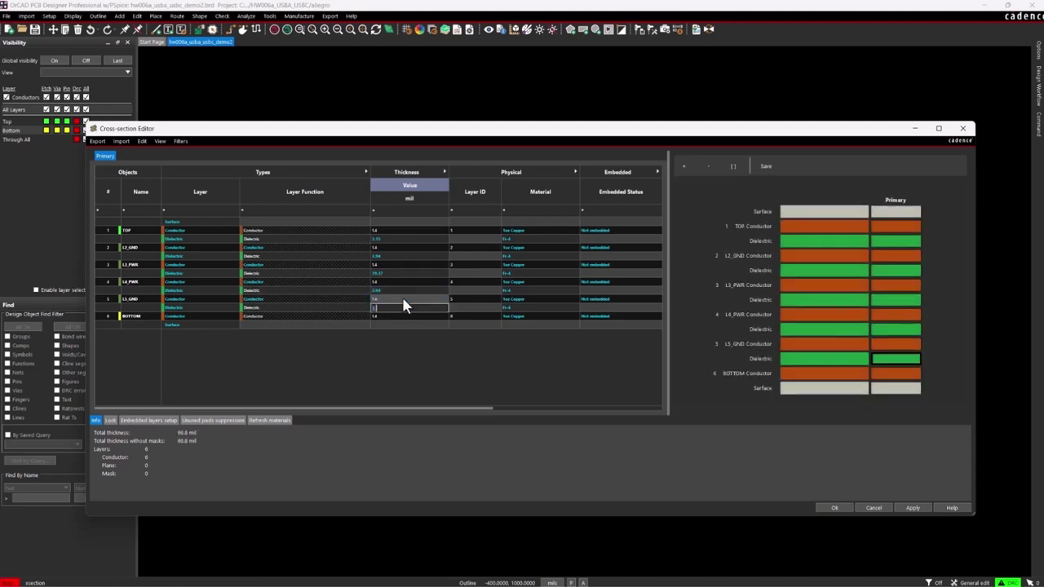
text(.15)
key(Tab)
click(539, 375)
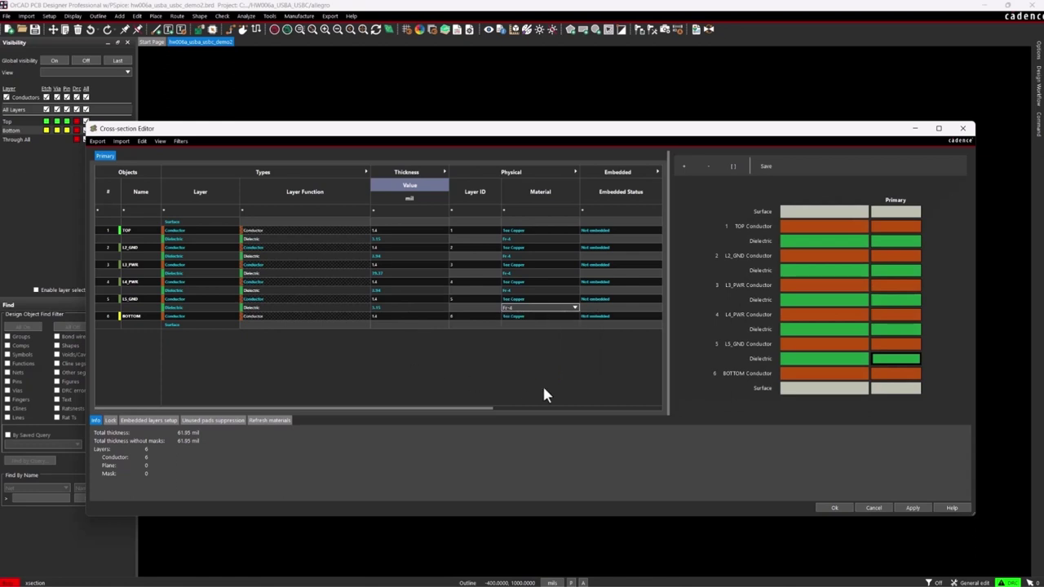
- Apply the stackup and reveal the width and impedance columns
click(920, 508)
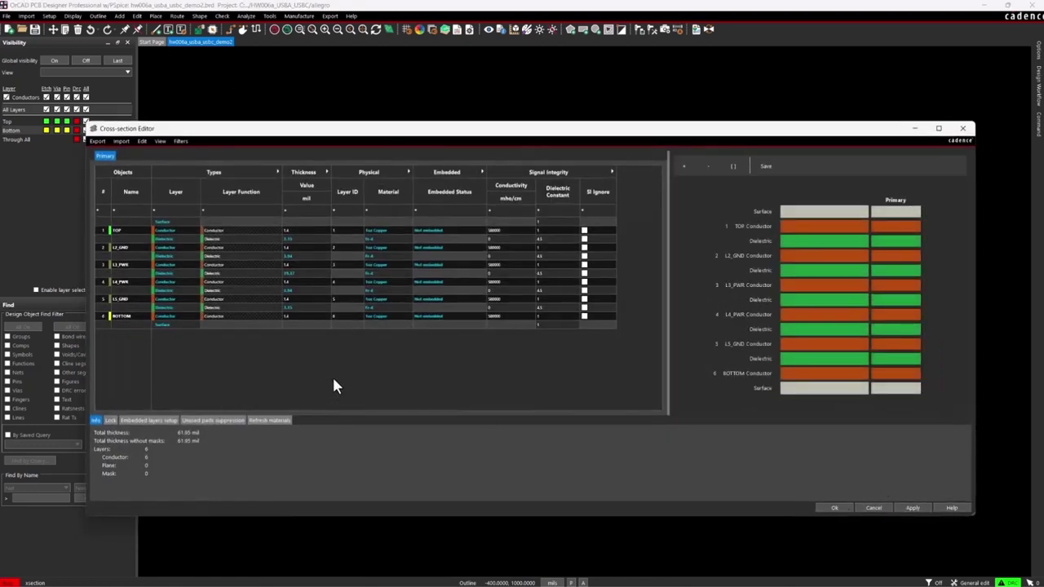
click(548, 177)
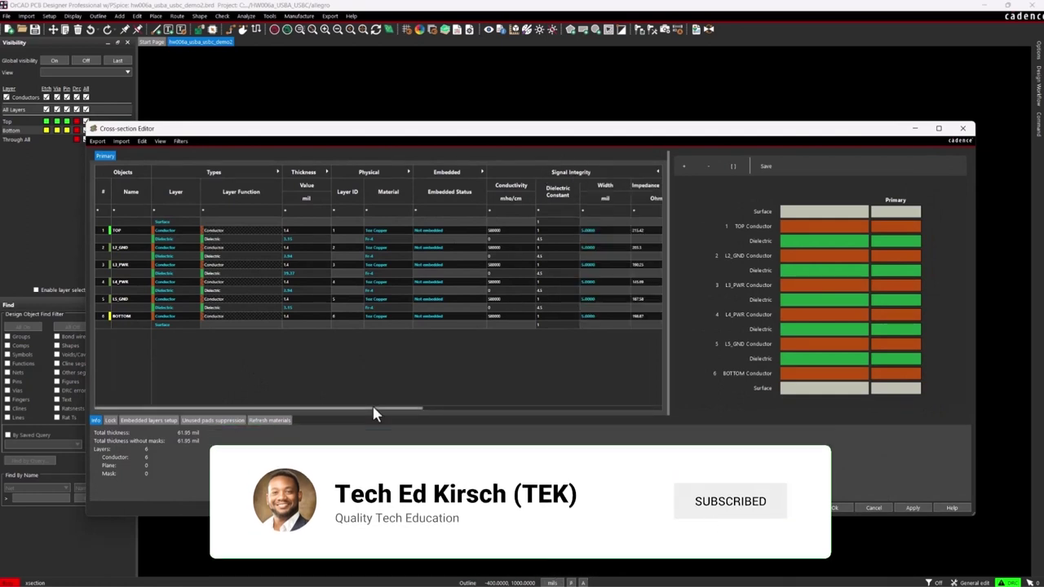
drag(372, 407, 606, 415)
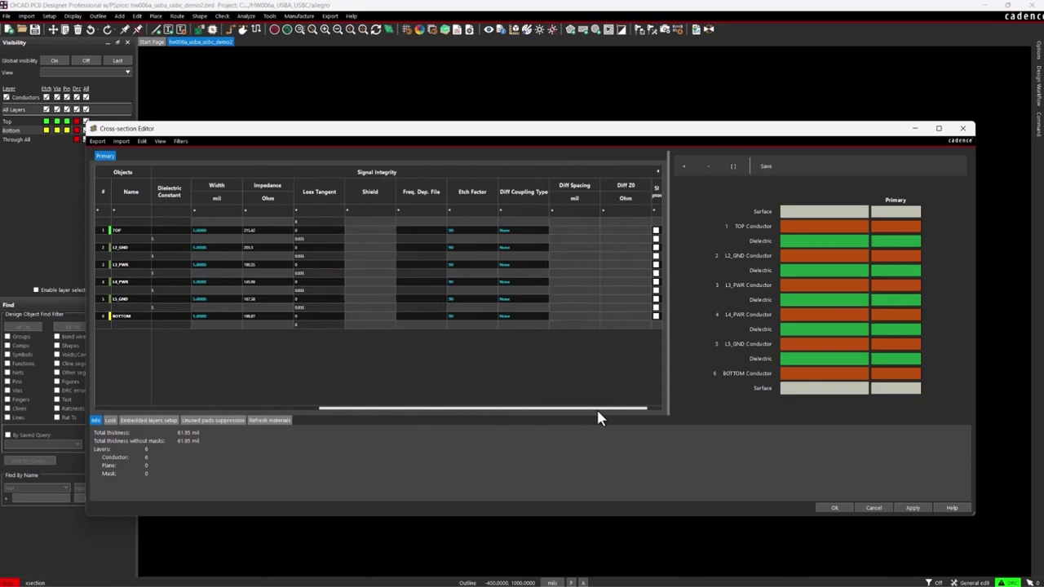
- Set the TOP trace width to 4 mil and the BOTTOM trace width to 4.5 mil
click(216, 234)
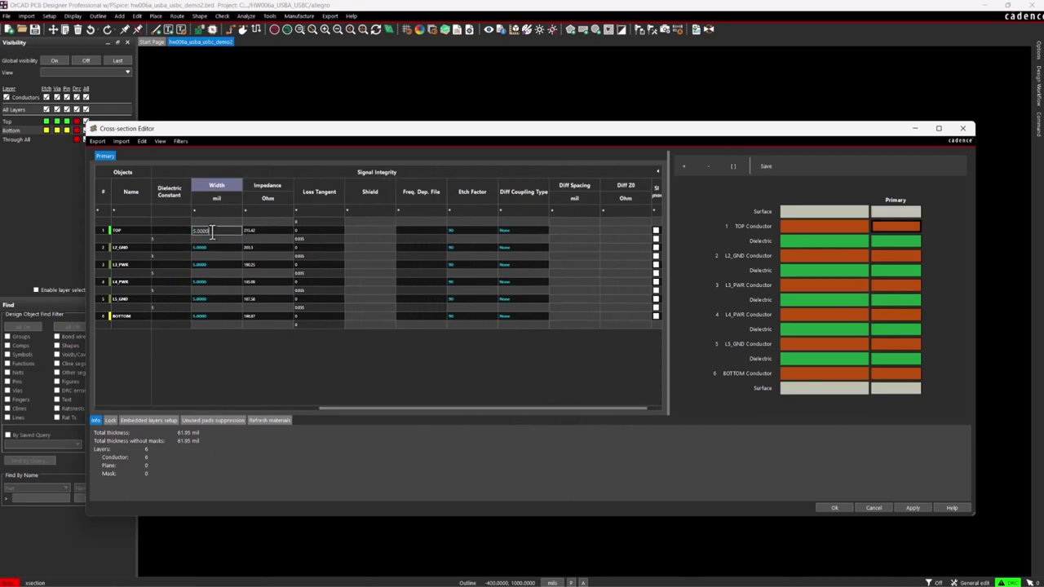
click(219, 230)
text(4.5)
key(Tab)
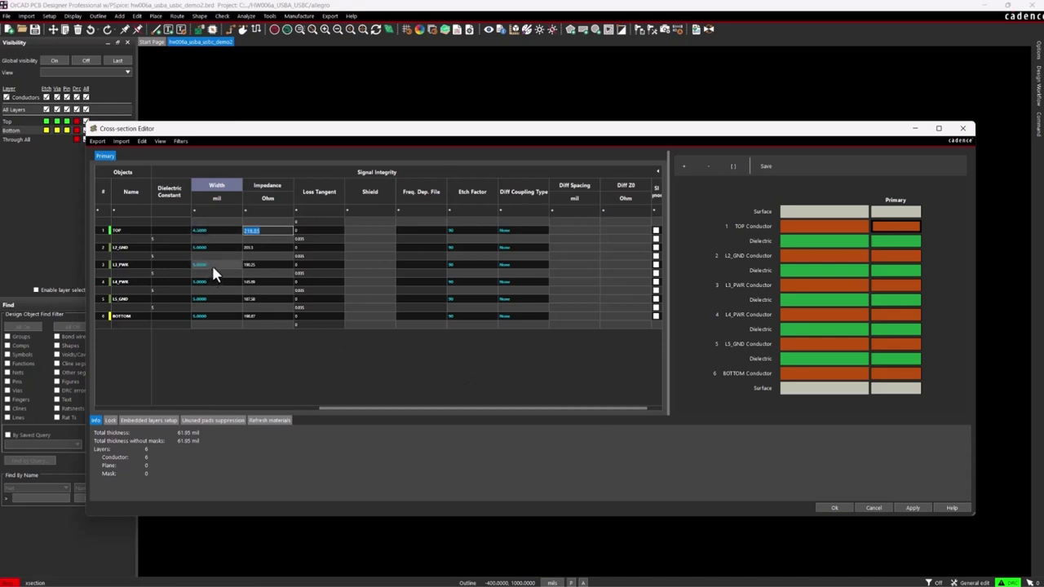
double_click(209, 316)
text(4.5)
key(Tab)
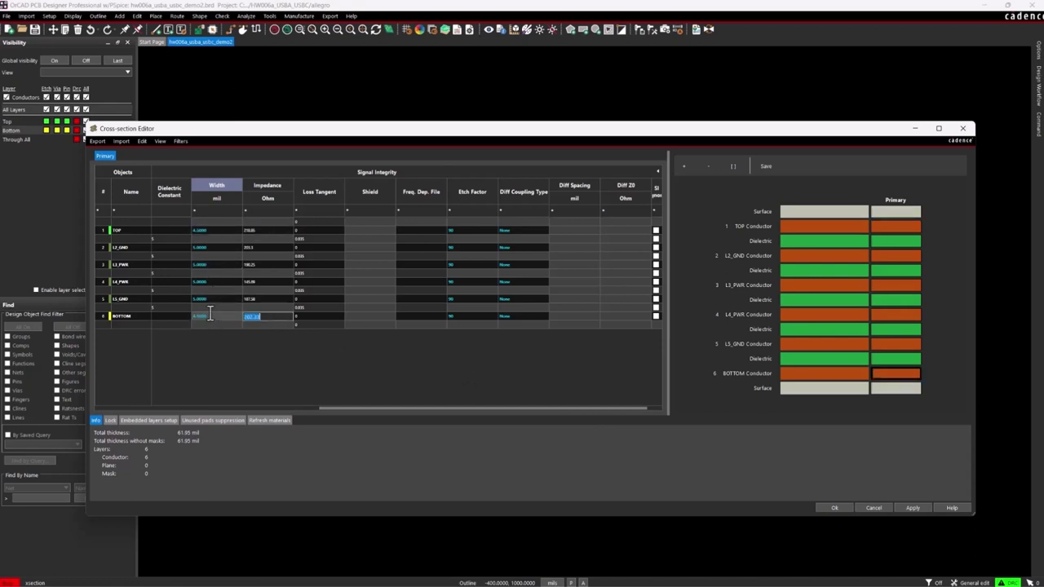
drag(363, 414, 122, 413)
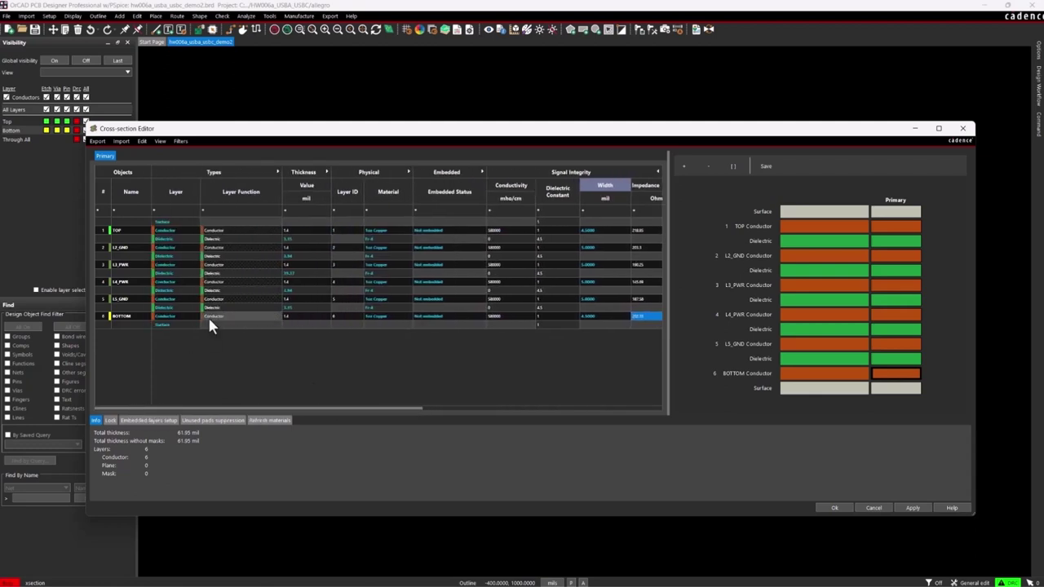
- Change the Layer type of L2_GND, L3_PWR, L4_PWR and L5_GND to Plane
click(181, 246)
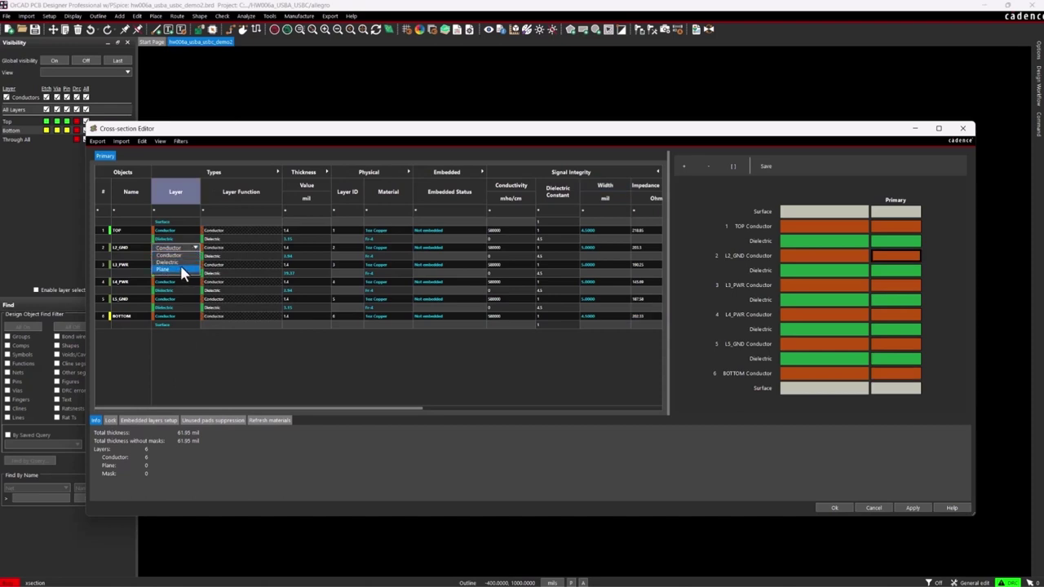
click(180, 269)
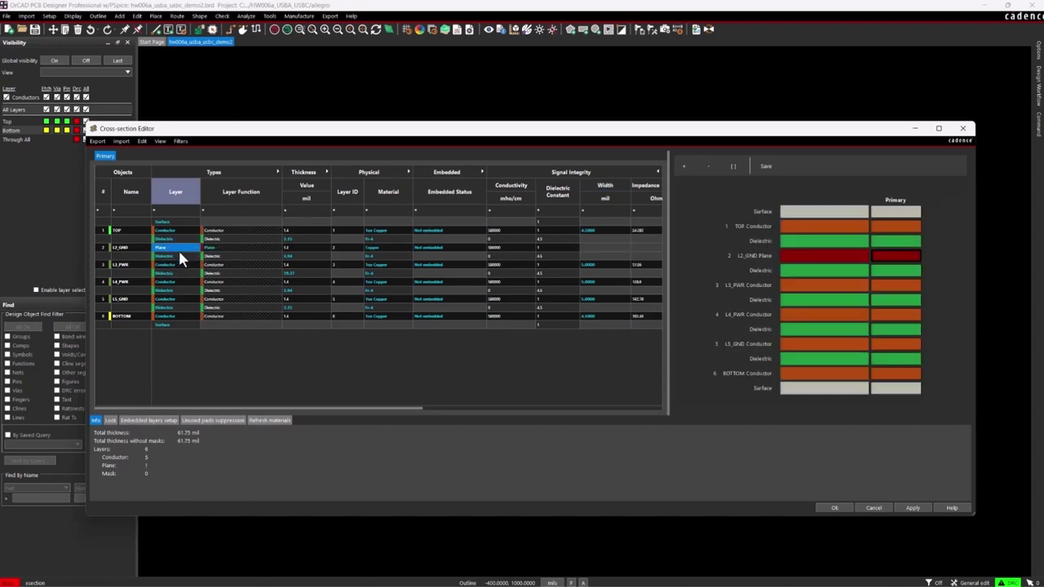
click(181, 265)
click(176, 286)
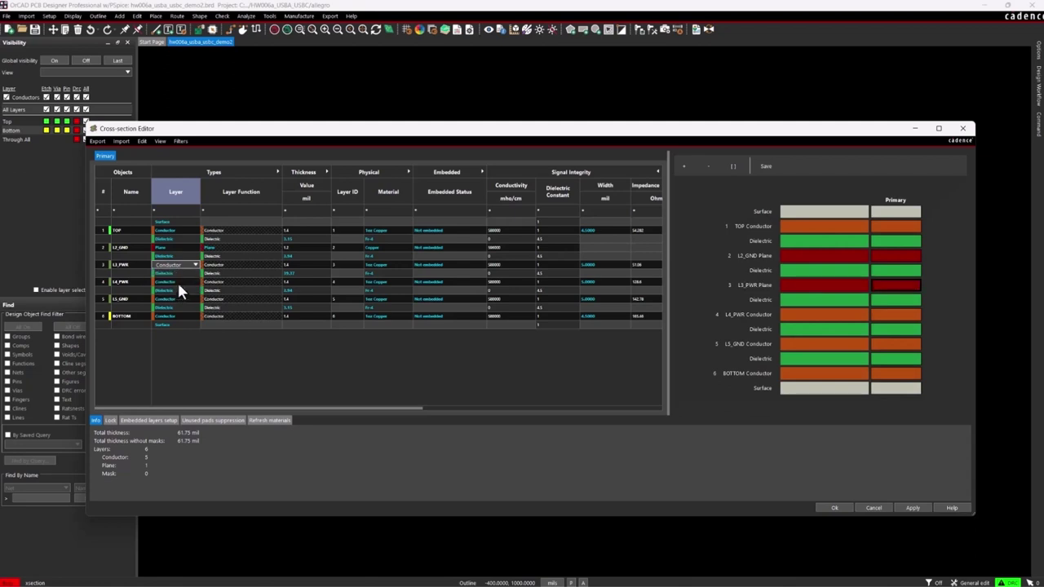
click(177, 282)
click(172, 303)
click(176, 297)
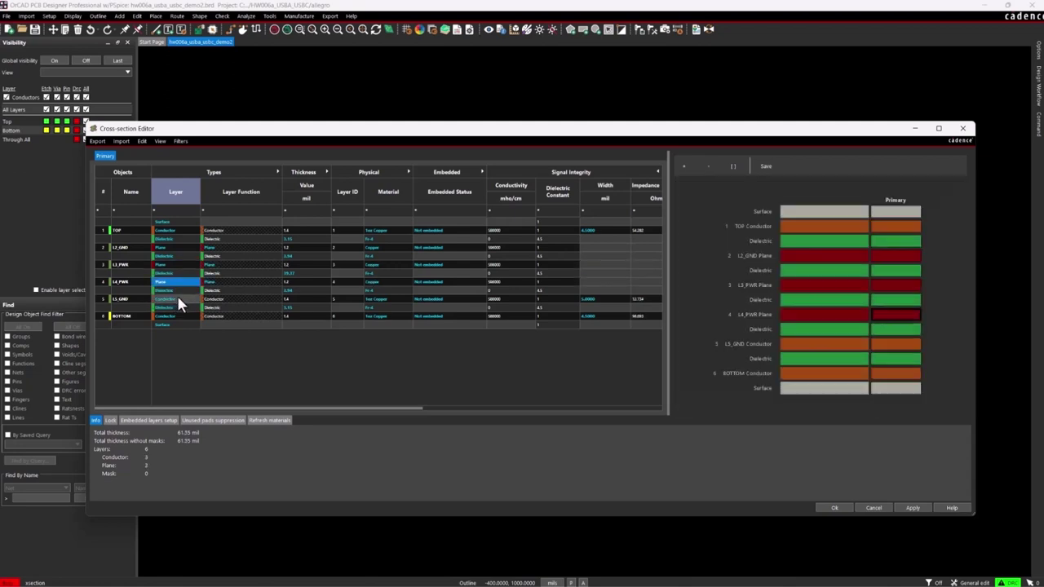
click(175, 320)
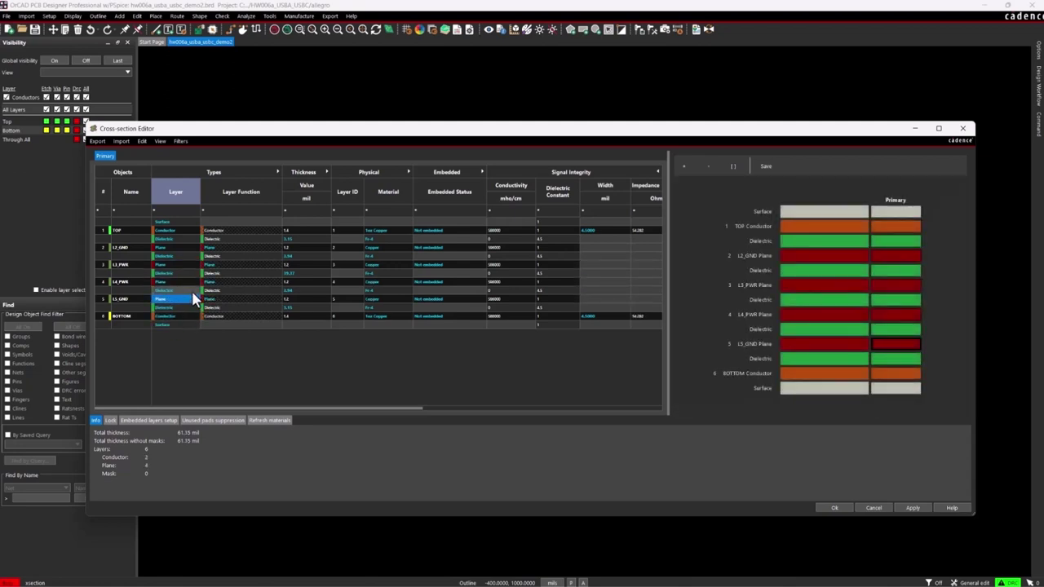
drag(303, 410, 587, 411)
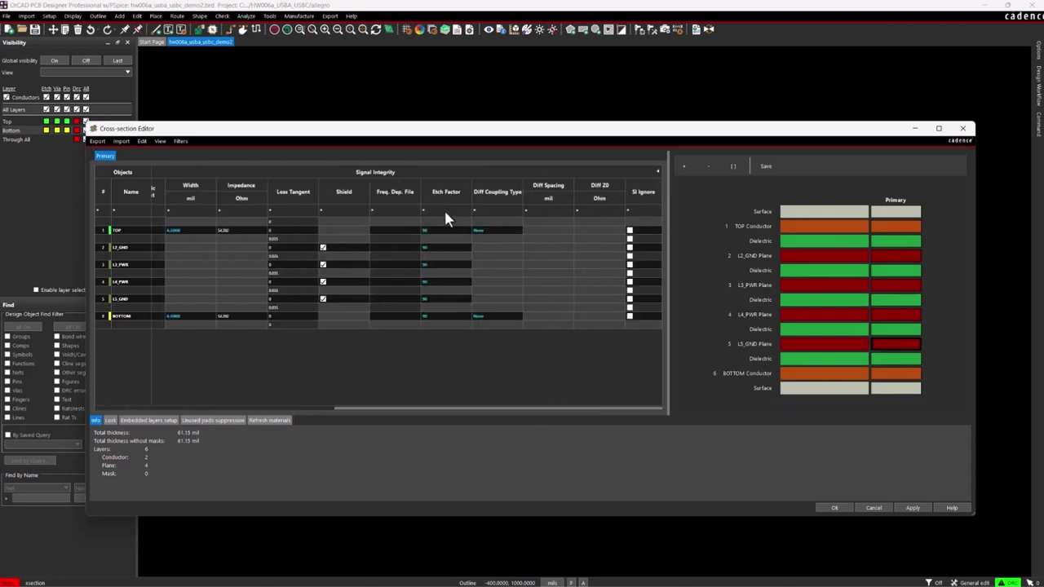
- Set the differential coupling type to Edge on both TOP and BOTTOM layers
click(506, 231)
click(507, 231)
click(499, 239)
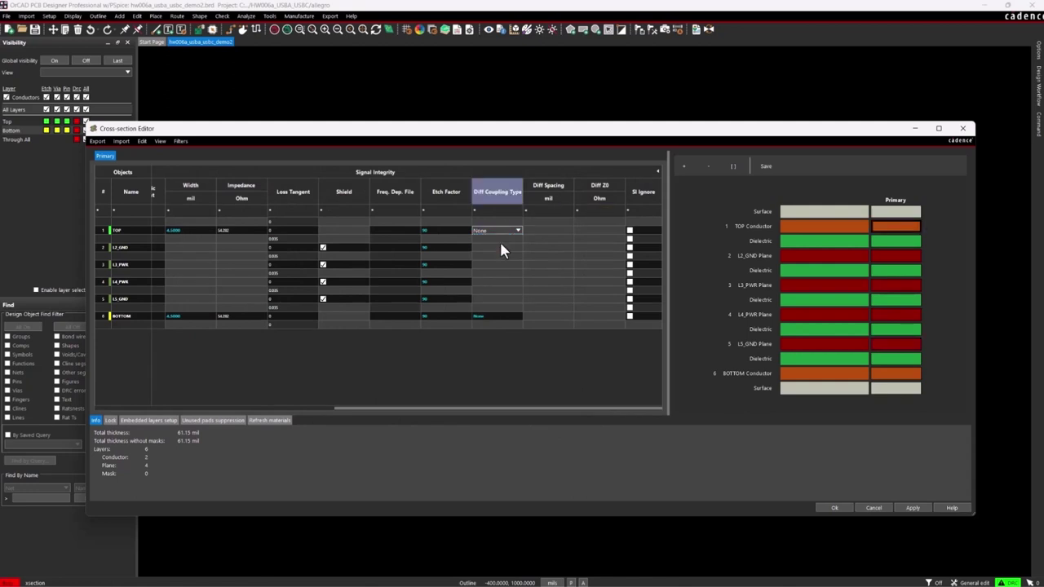
click(505, 317)
click(505, 318)
click(501, 326)
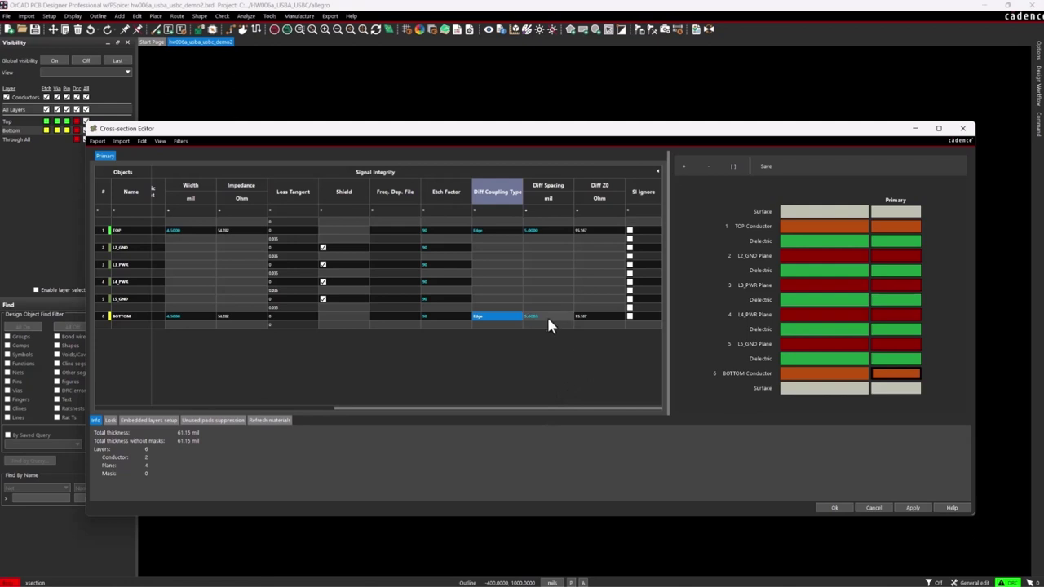
- Recalculate the TOP layer for a 90-ohm differential impedance
double_click(593, 236)
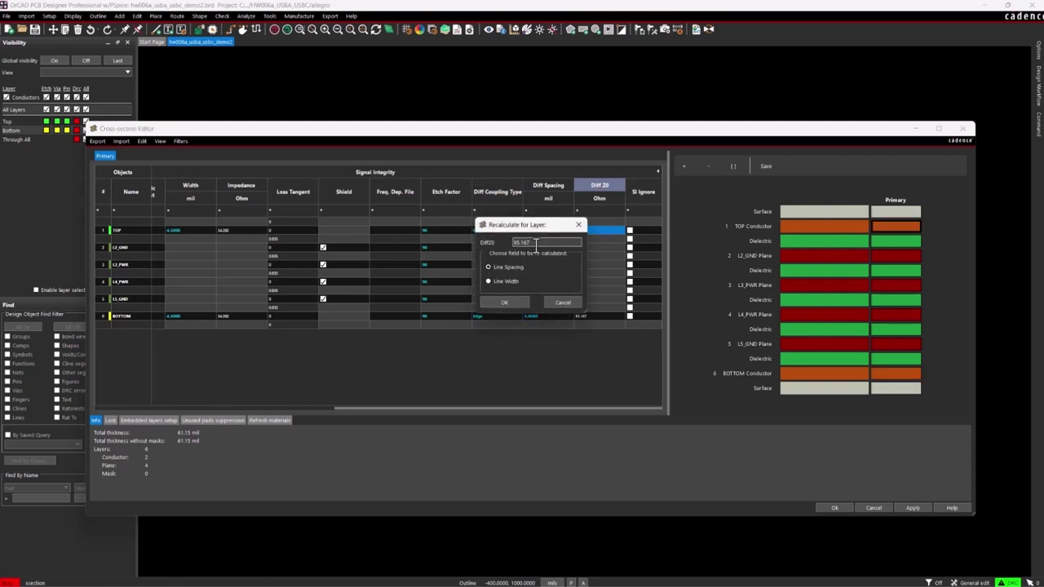
text(90)
drag(509, 230, 549, 272)
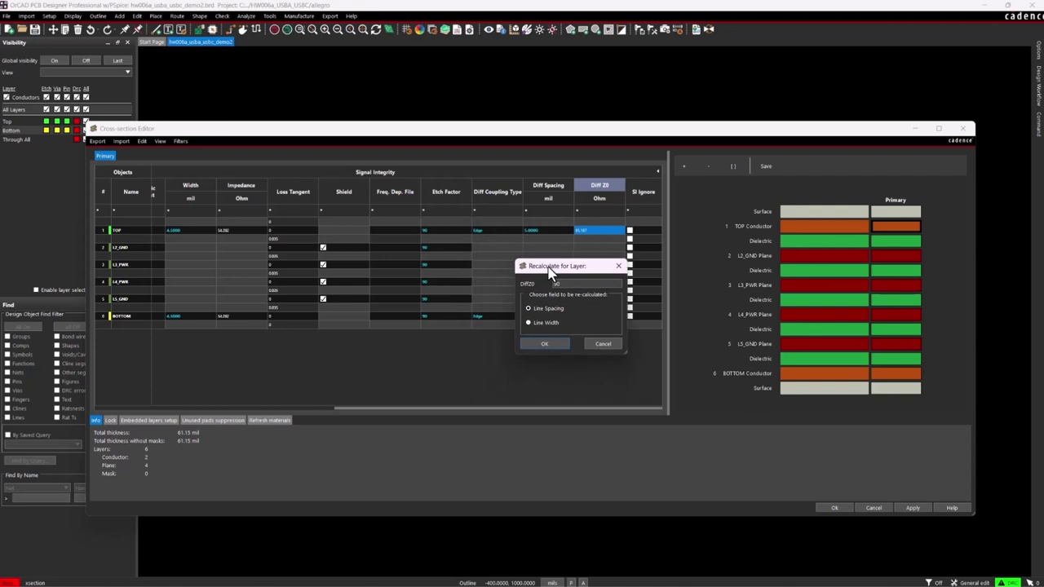
click(546, 345)
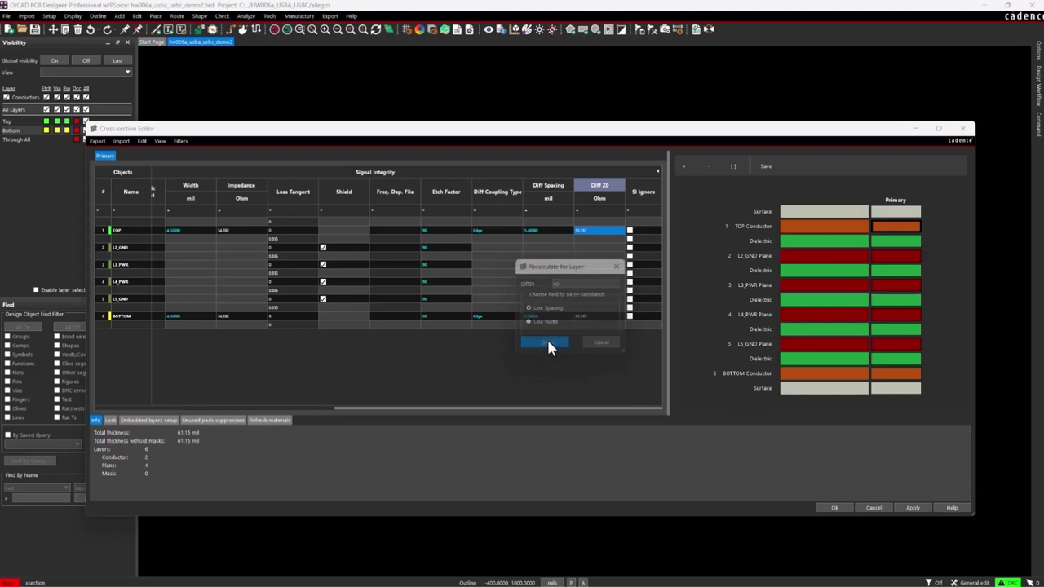
- Set TOP differential spacing to 5 mil and recalculate its trace width
double_click(537, 231)
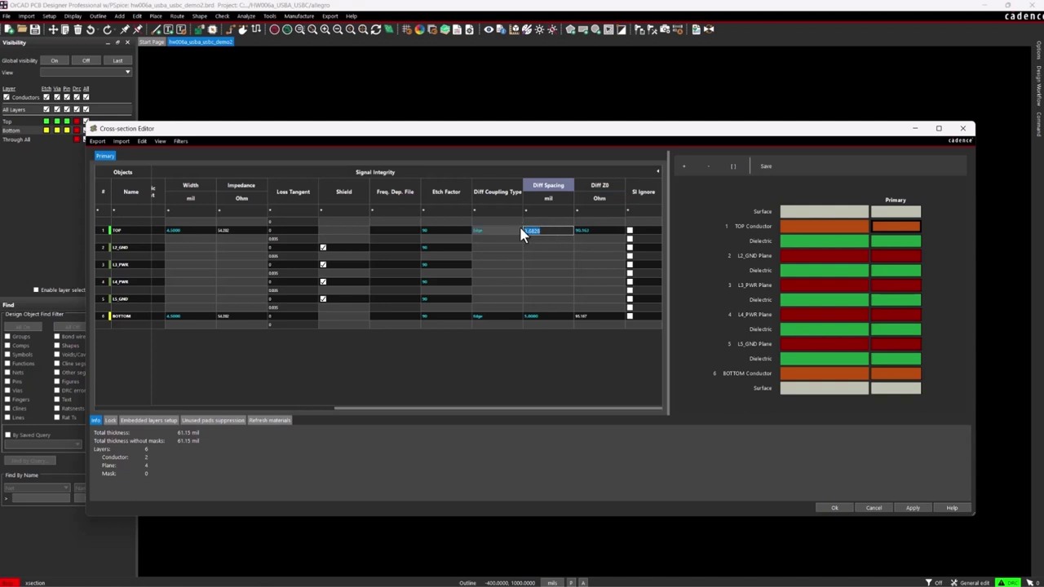
text(5)
key(Tab)
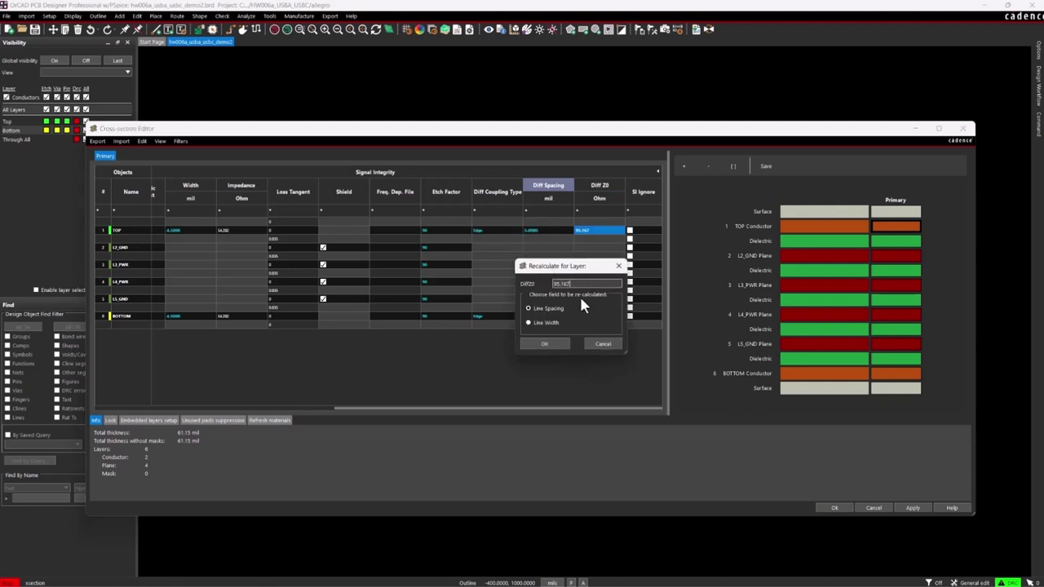
click(546, 285)
click(547, 344)
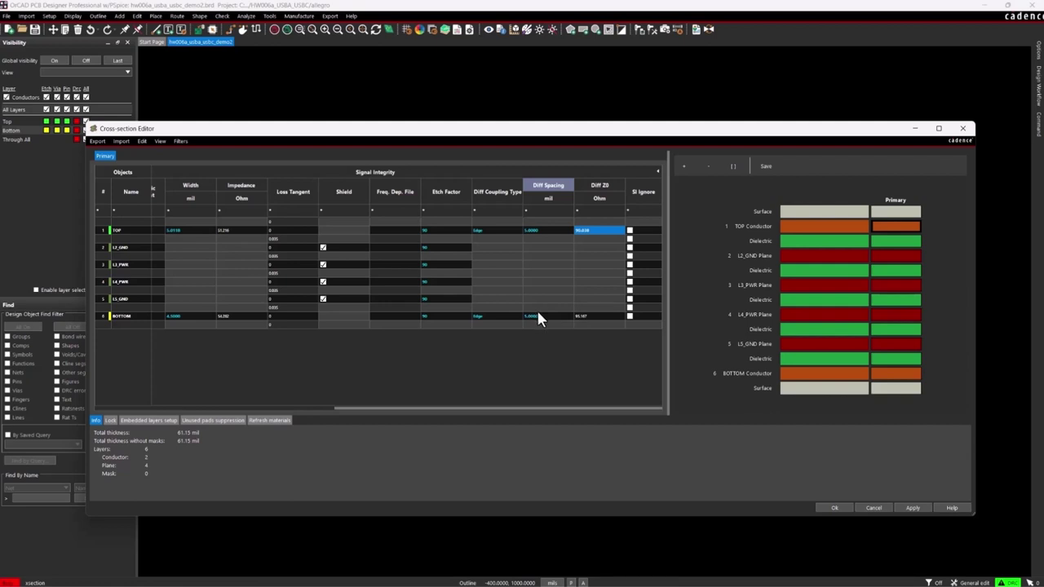
- Recalculate the BOTTOM trace width for 90-ohm Diff Z0 and apply the stackup
double_click(591, 316)
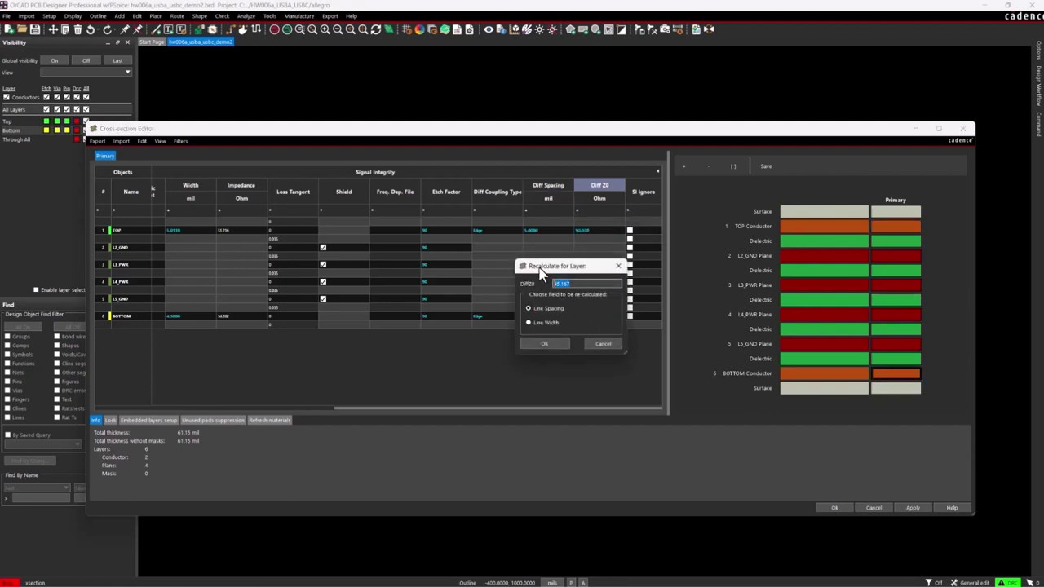
text(90)
click(543, 343)
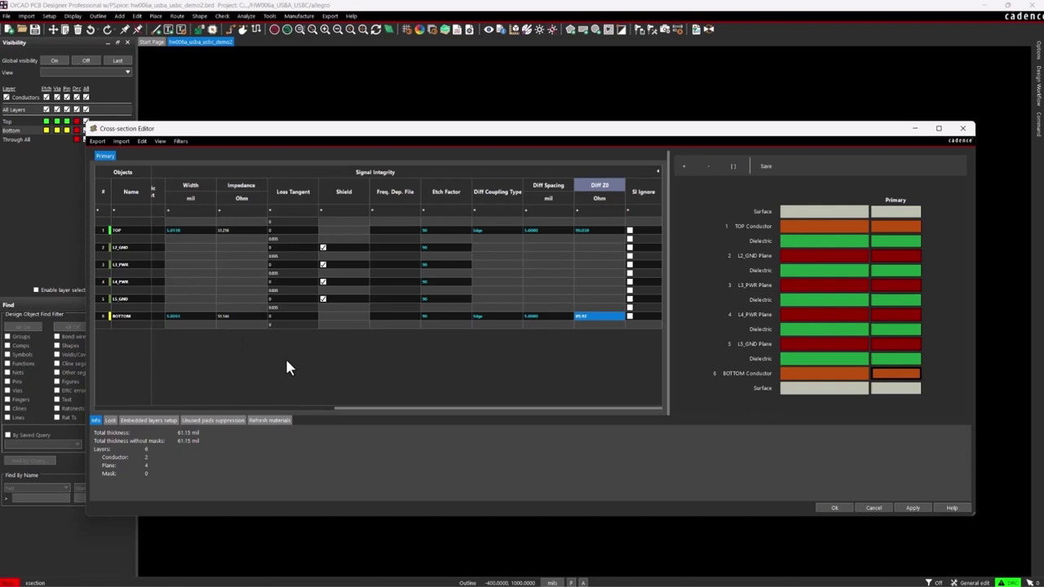
click(911, 508)
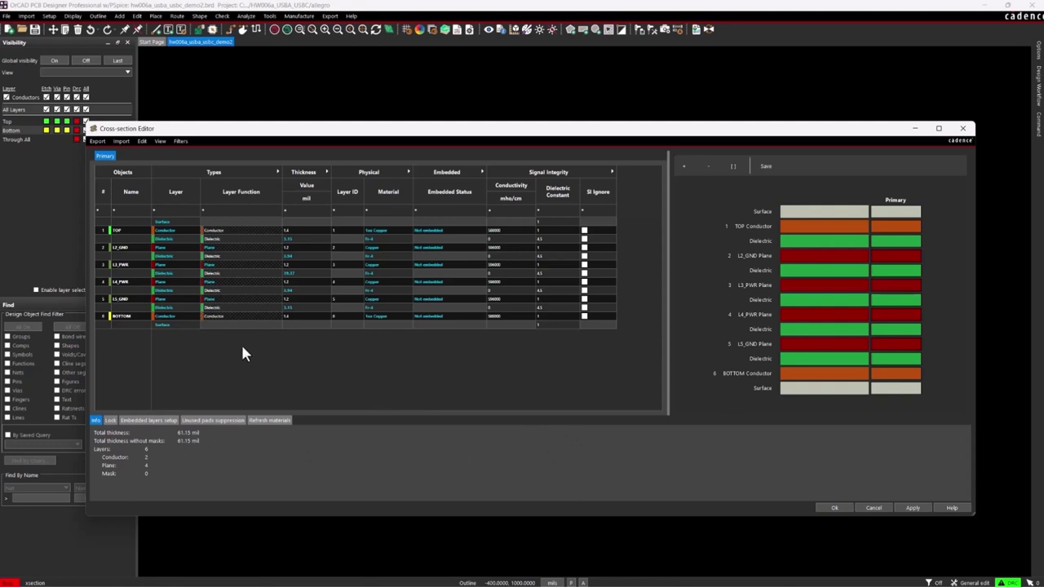
- Add Soldermask dielectric layers below BOTTOM and above TOP, then apply and close the editor
click(177, 317)
right_click(143, 317)
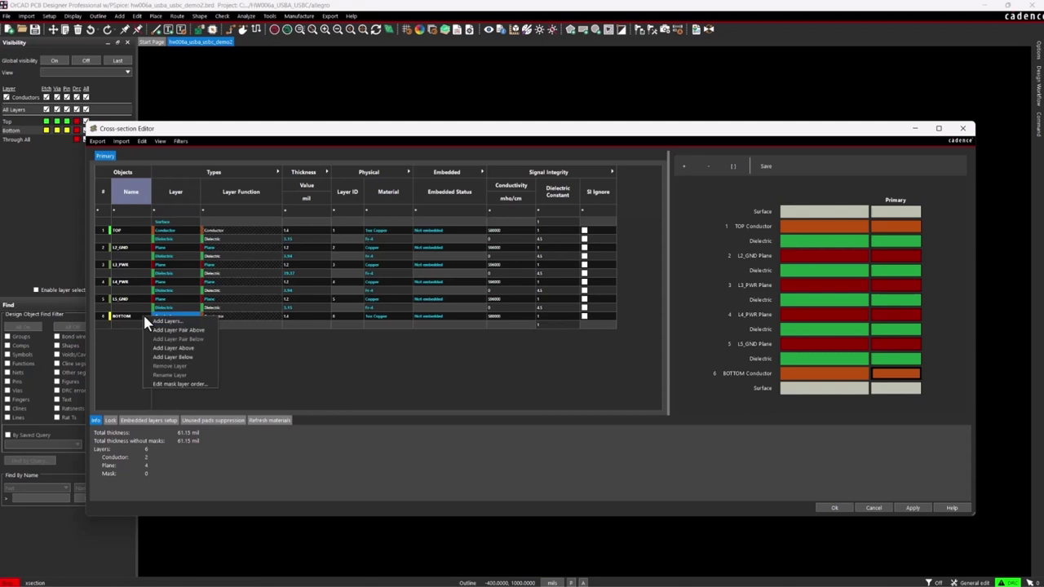
click(197, 356)
click(187, 326)
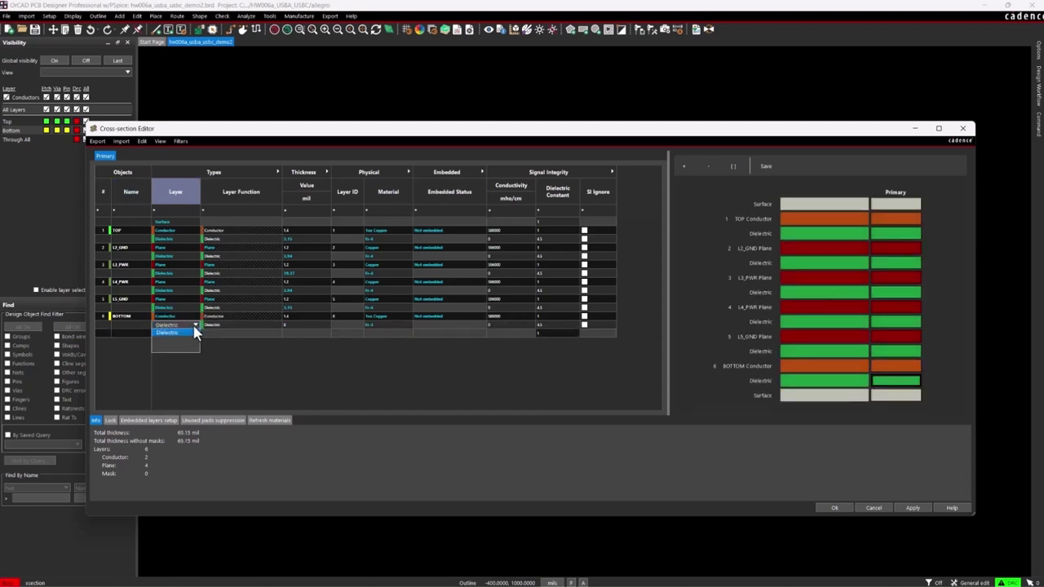
click(193, 328)
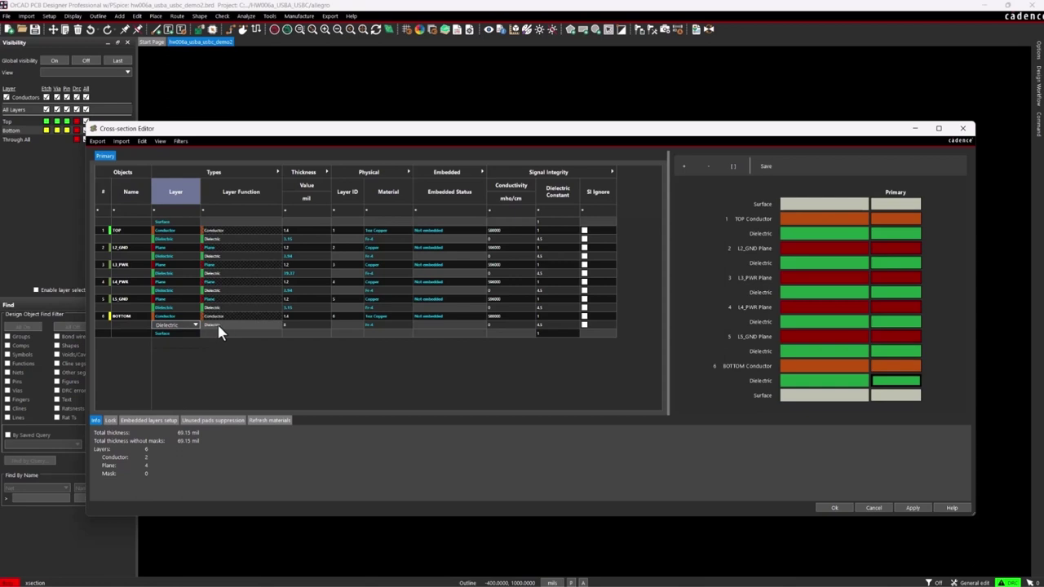
click(388, 324)
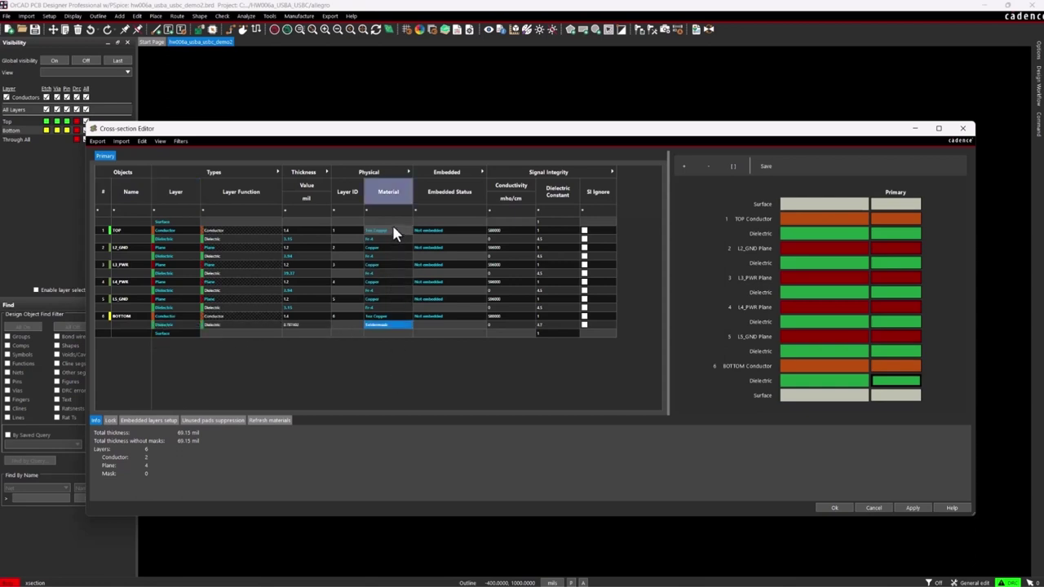
key(ctrl+v)
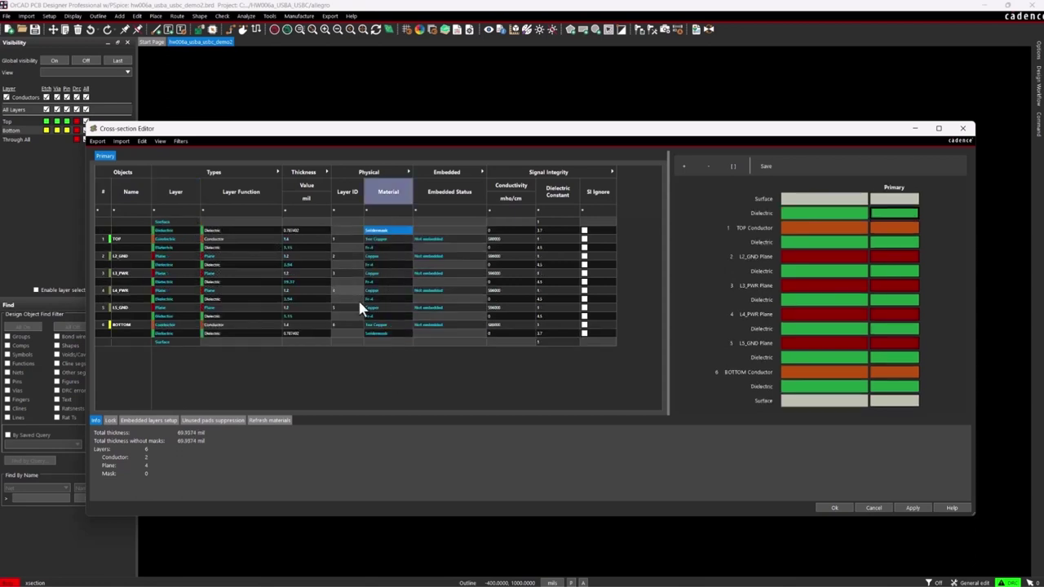
click(913, 508)
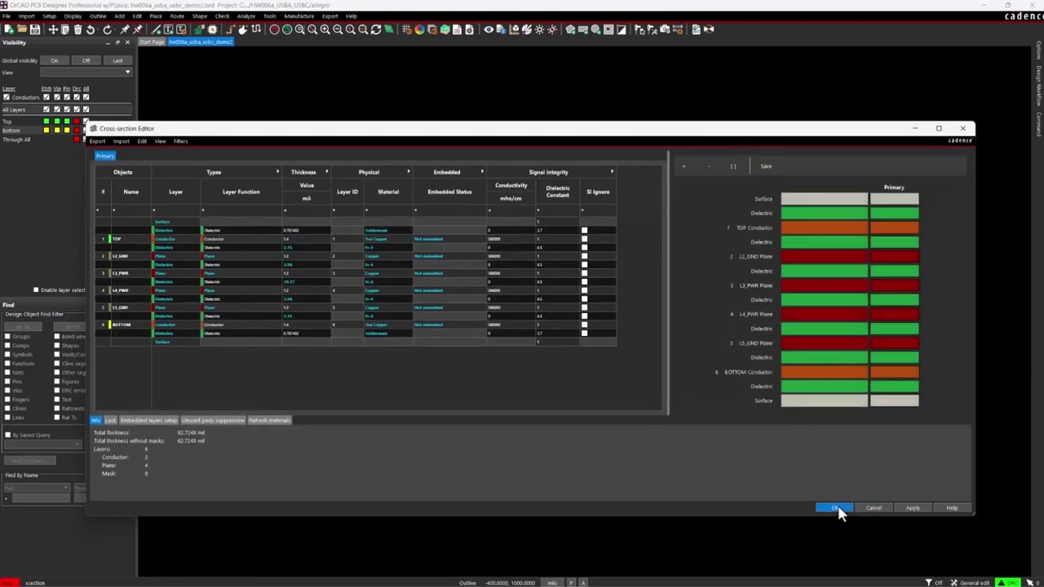
click(836, 508)
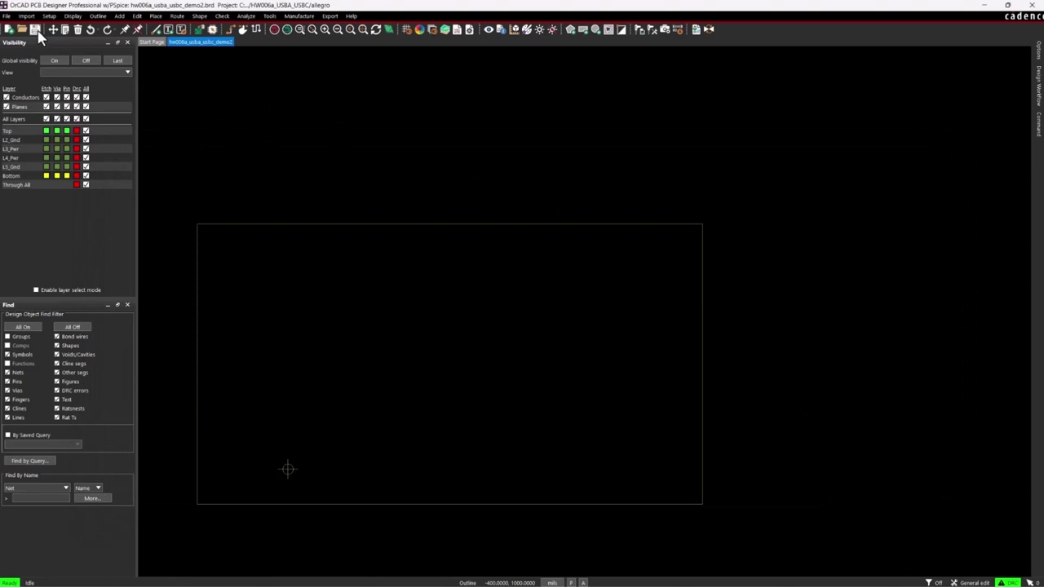
- Save the board and turn on all Electrical analysis modes, including minimum propagation, pin and Z-axis delays
click(34, 30)
key(Return)
click(50, 16)
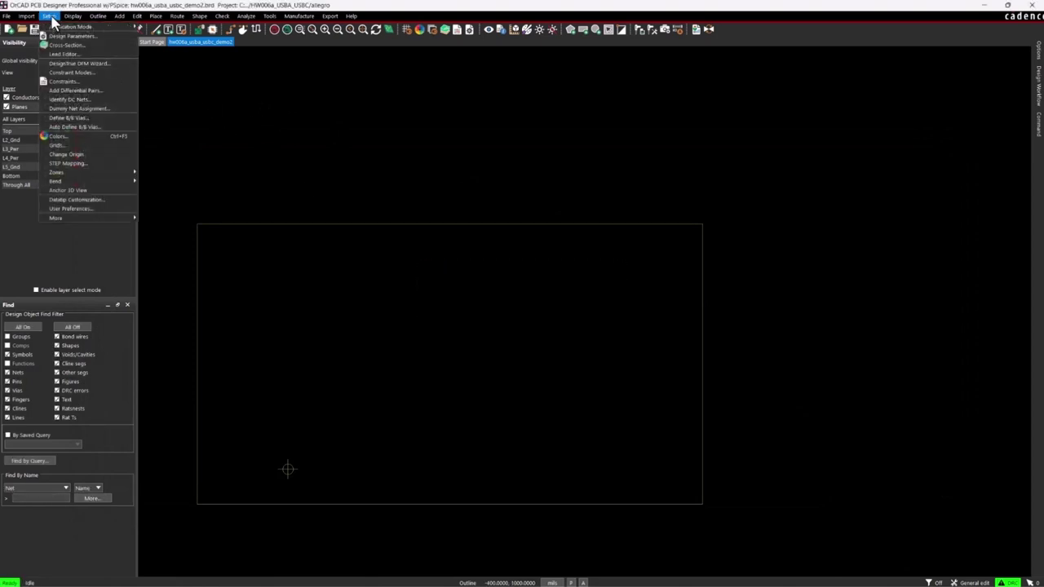
click(93, 72)
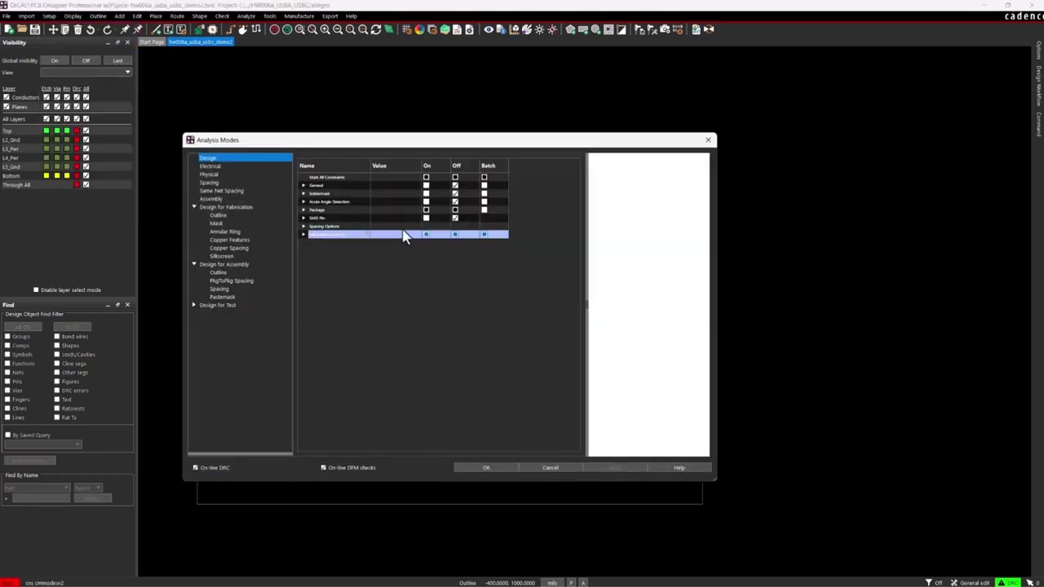
click(237, 166)
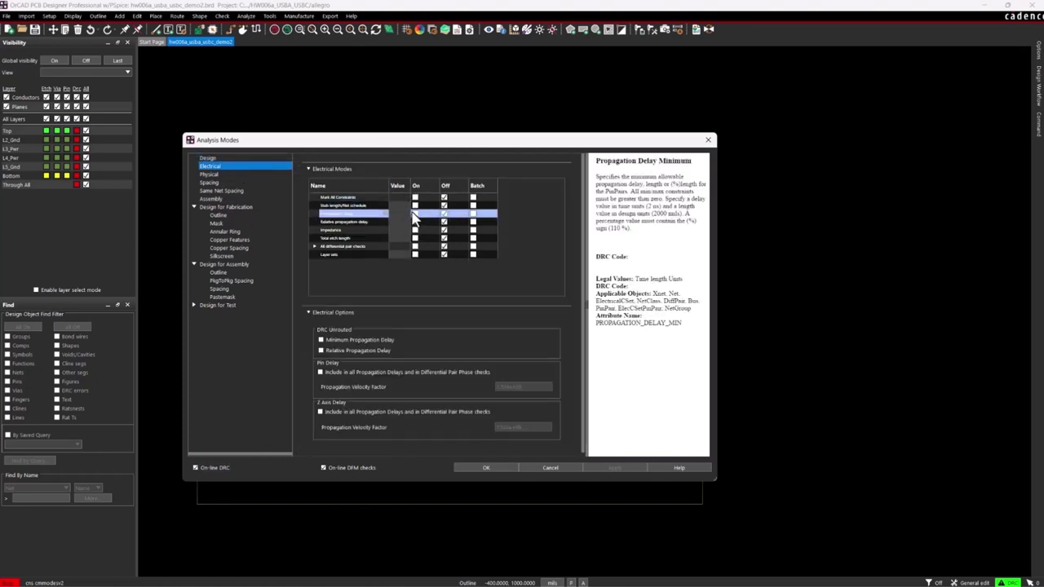
click(375, 341)
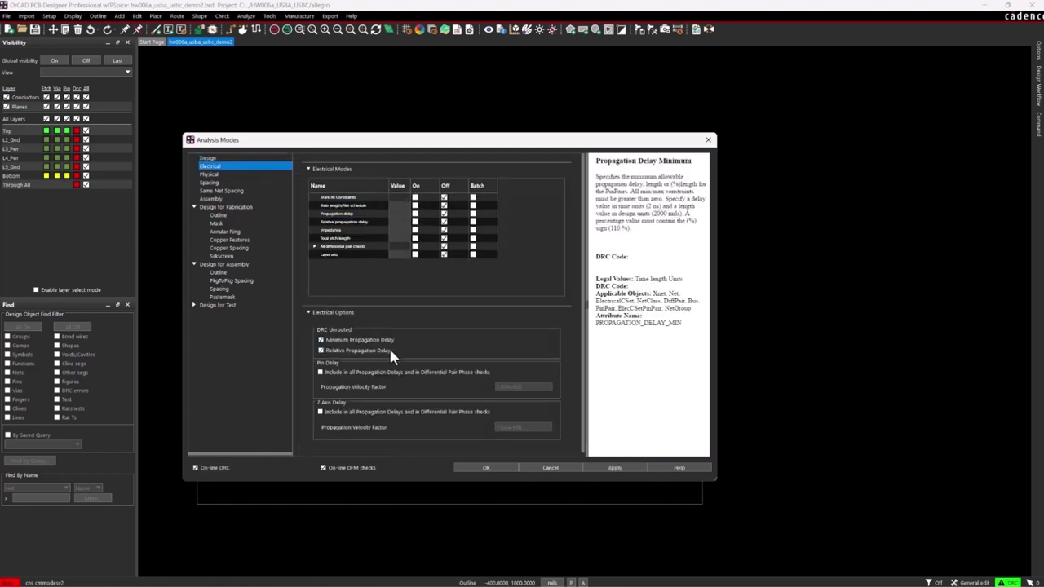
click(389, 371)
click(360, 412)
click(414, 197)
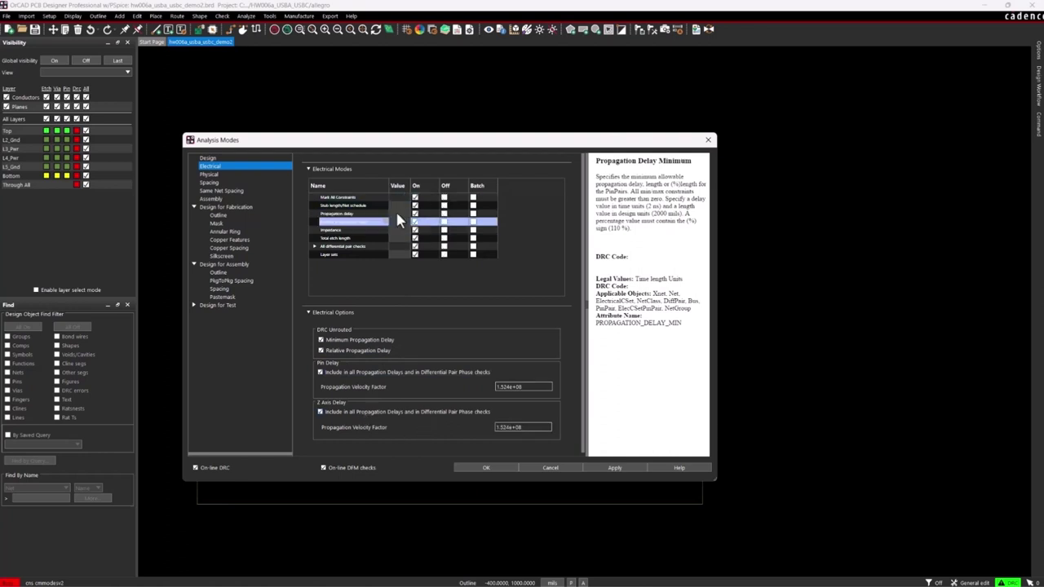
click(316, 246)
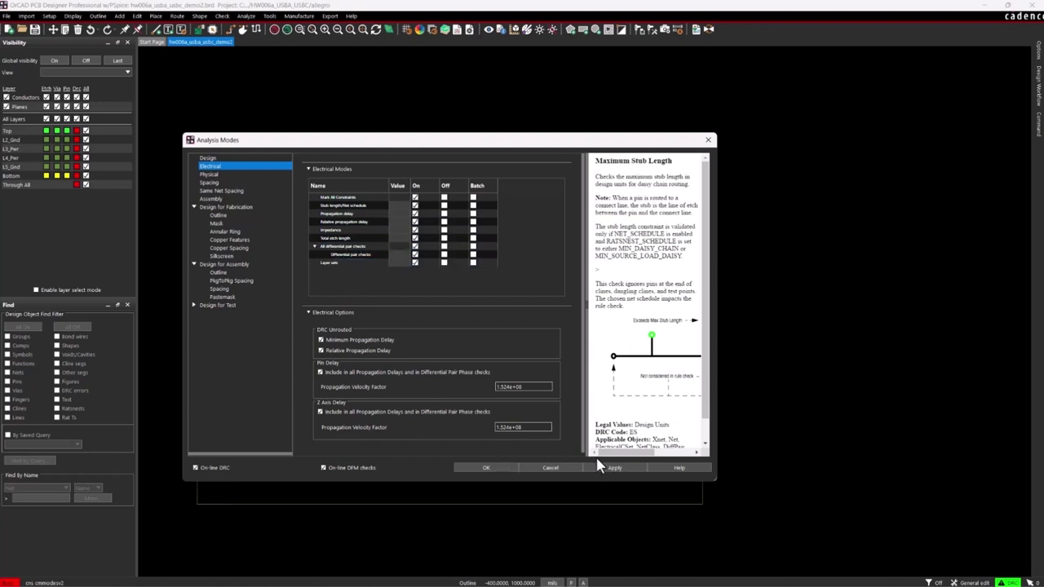
click(614, 468)
- Set the Mechanical pin-to-pin spacing modes to Batch, apply, and launch Constraint Manager
click(208, 157)
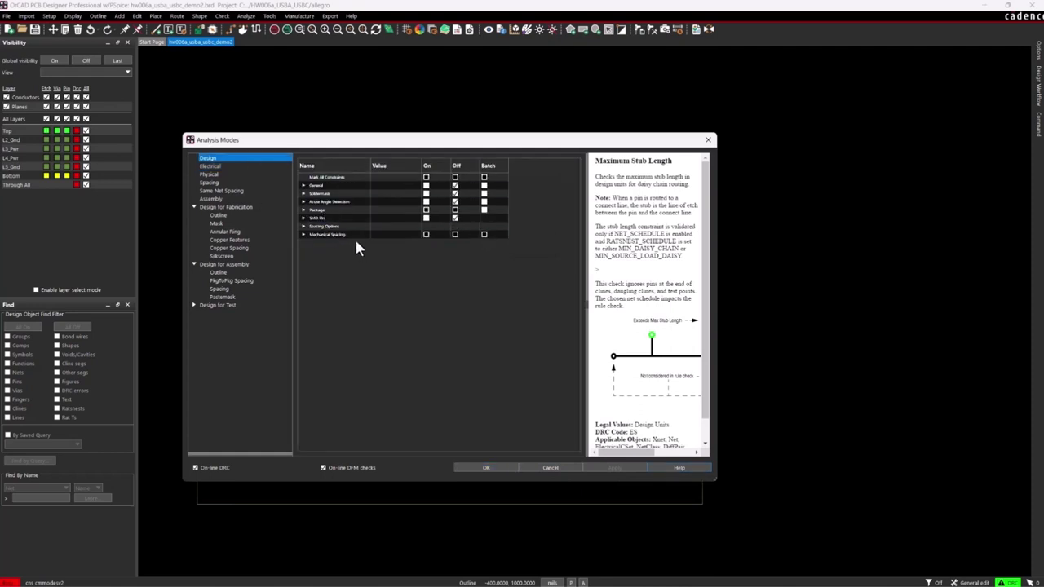
click(304, 235)
click(391, 259)
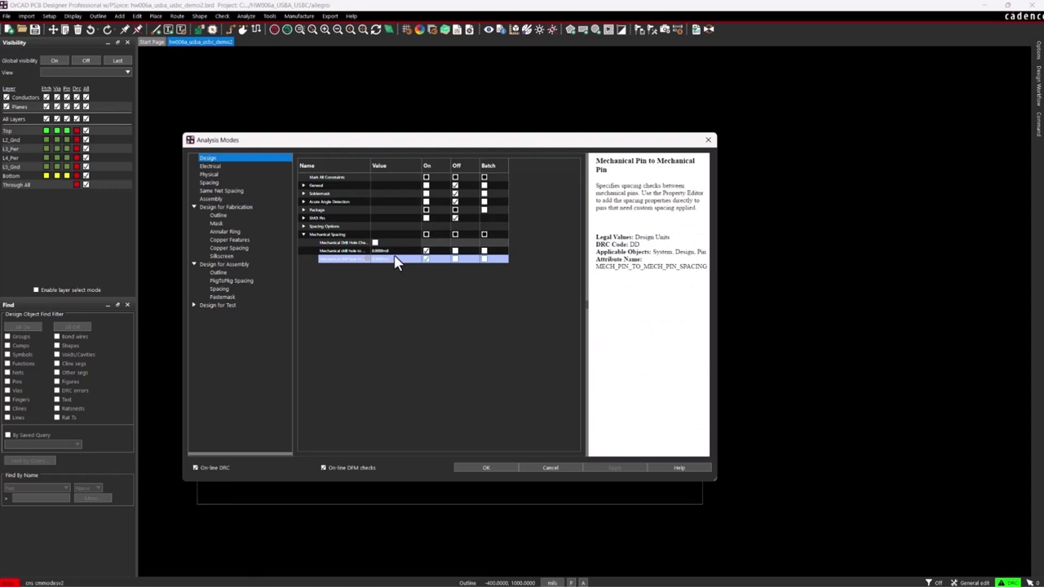
click(391, 259)
click(425, 260)
click(483, 251)
click(483, 260)
click(617, 468)
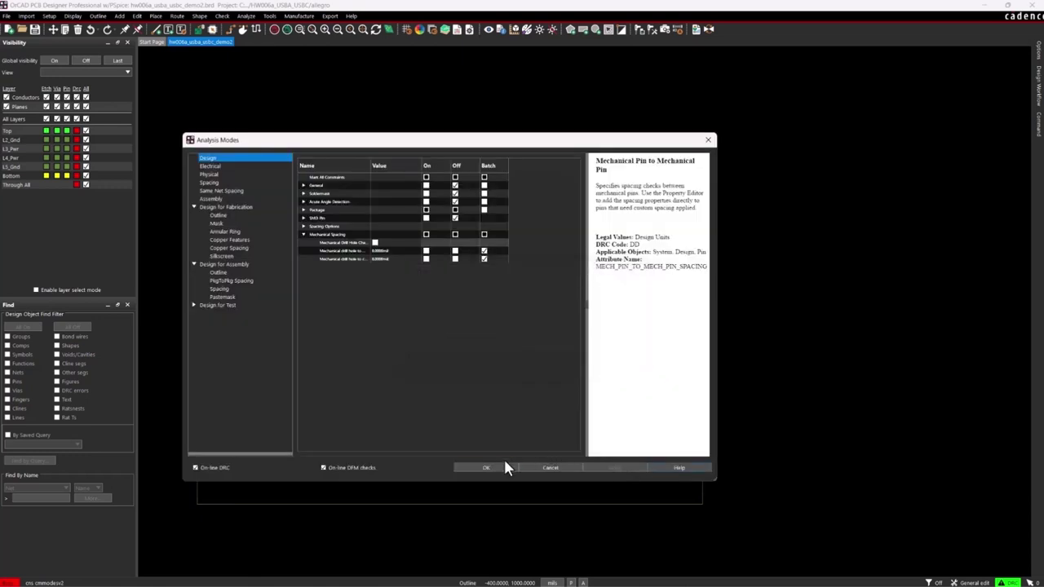
click(505, 465)
click(51, 16)
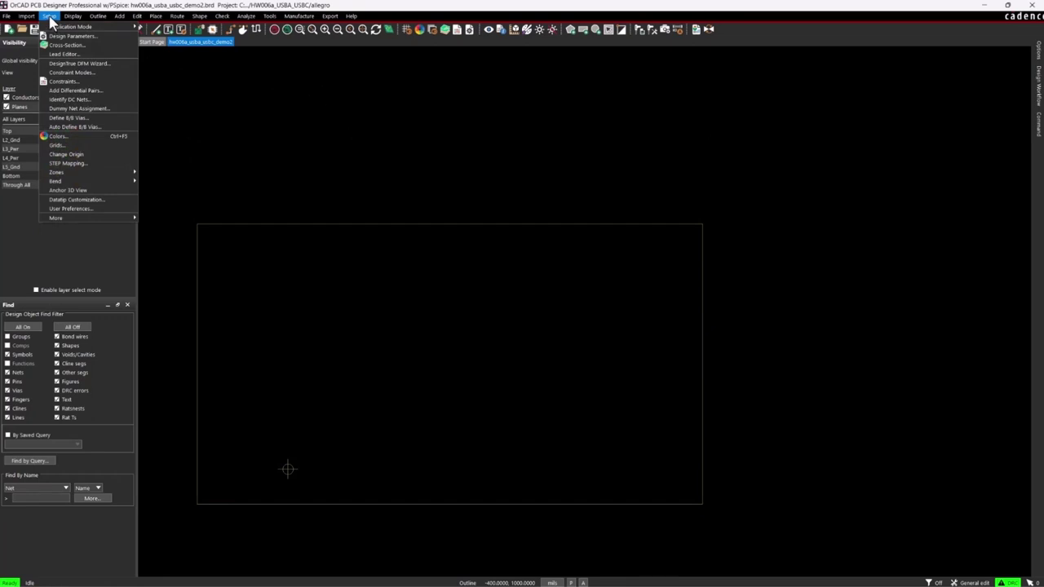
click(66, 80)
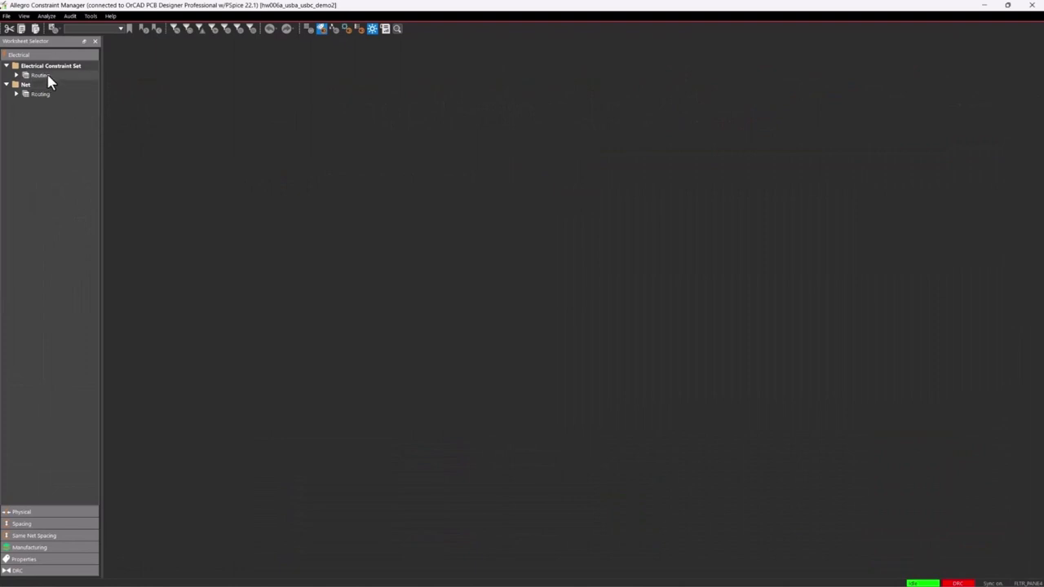
- Create electrical CSet ECS1 on the Single-line Impedance worksheet and rename it DIFFPAIR90OHM
click(43, 75)
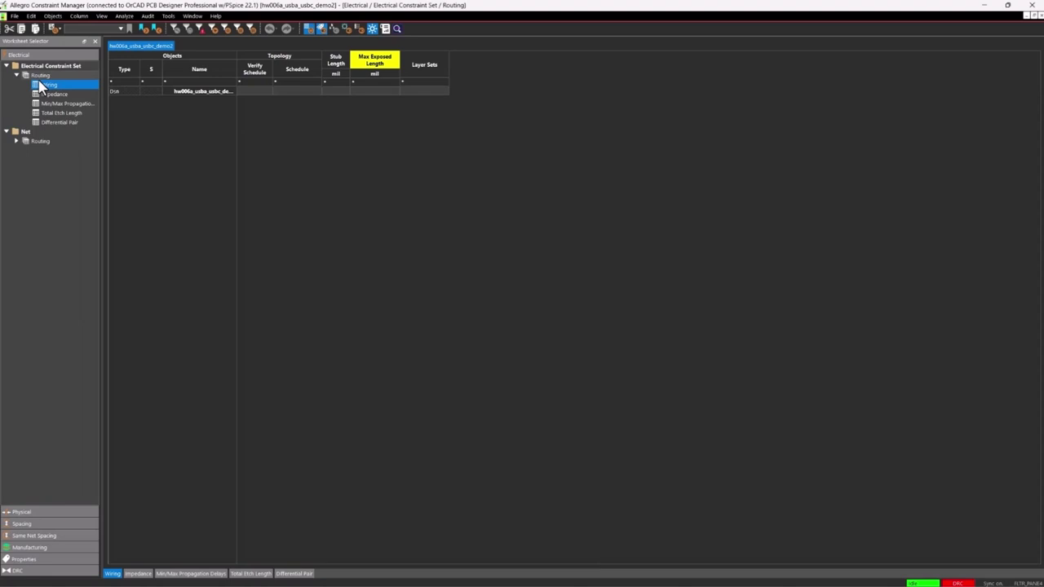
click(56, 94)
right_click(221, 92)
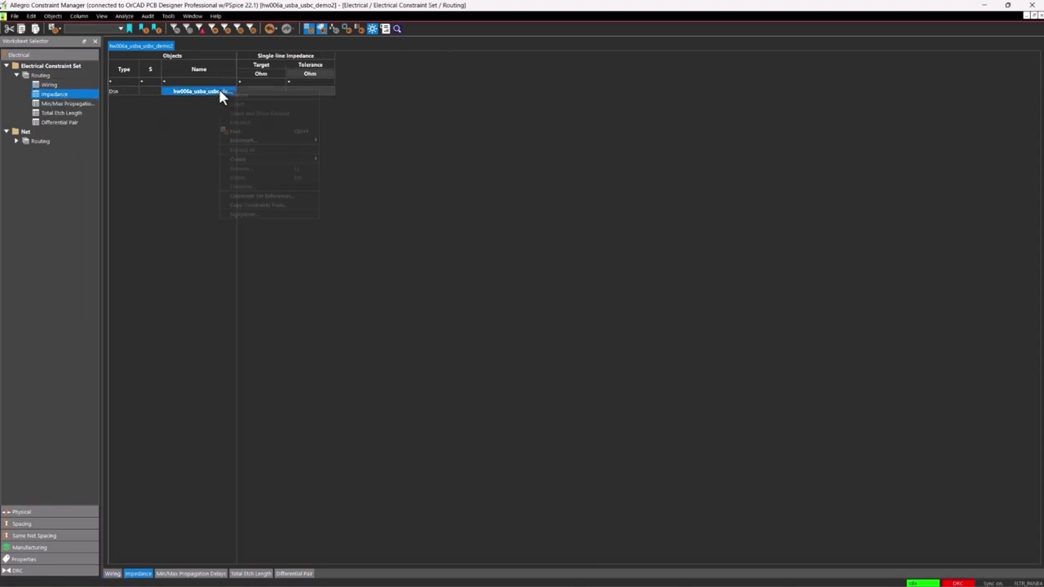
click(326, 168)
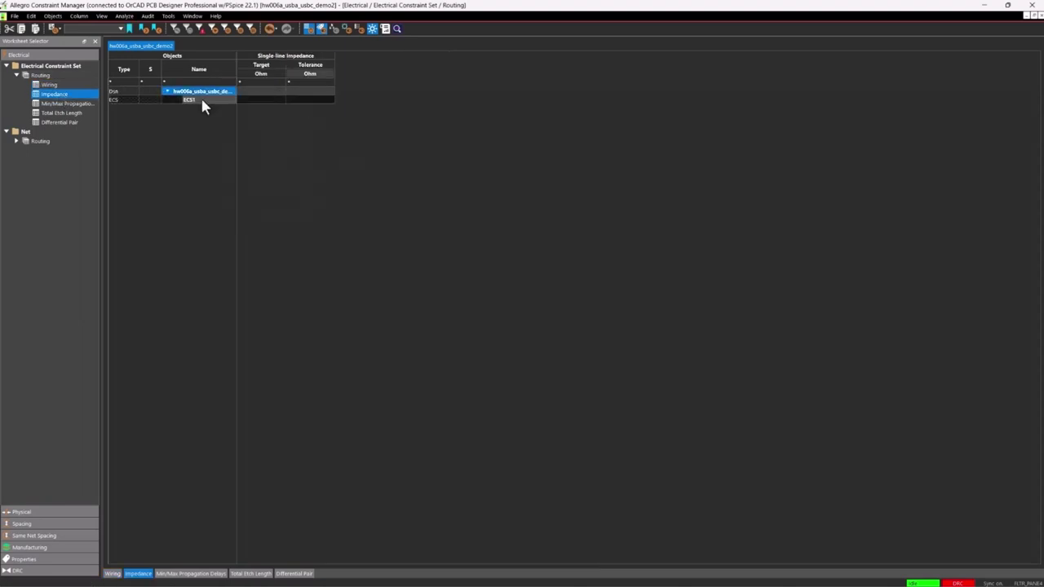
right_click(198, 100)
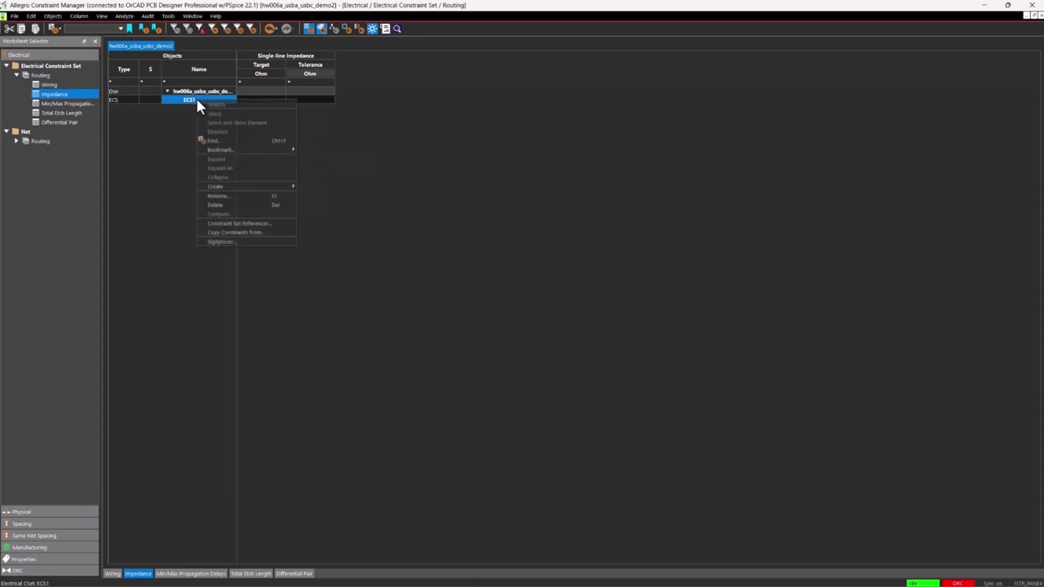
click(245, 196)
text(DIFFPAIR90)
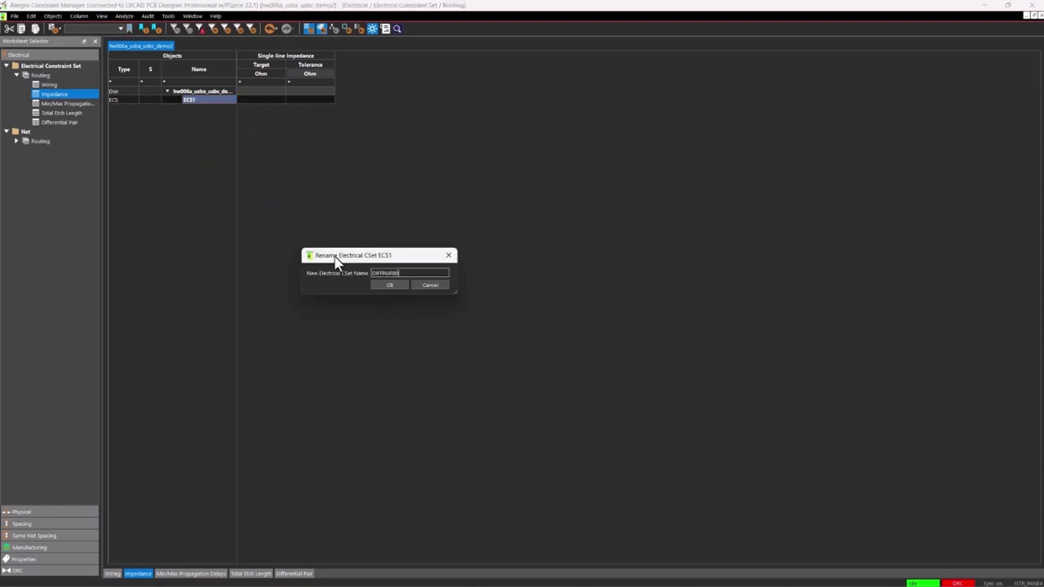
text(OHM)
key(Return)
- Give DIFFPAIR90OHM a 45 Ohm target impedance with 10 % tolerance
click(277, 99)
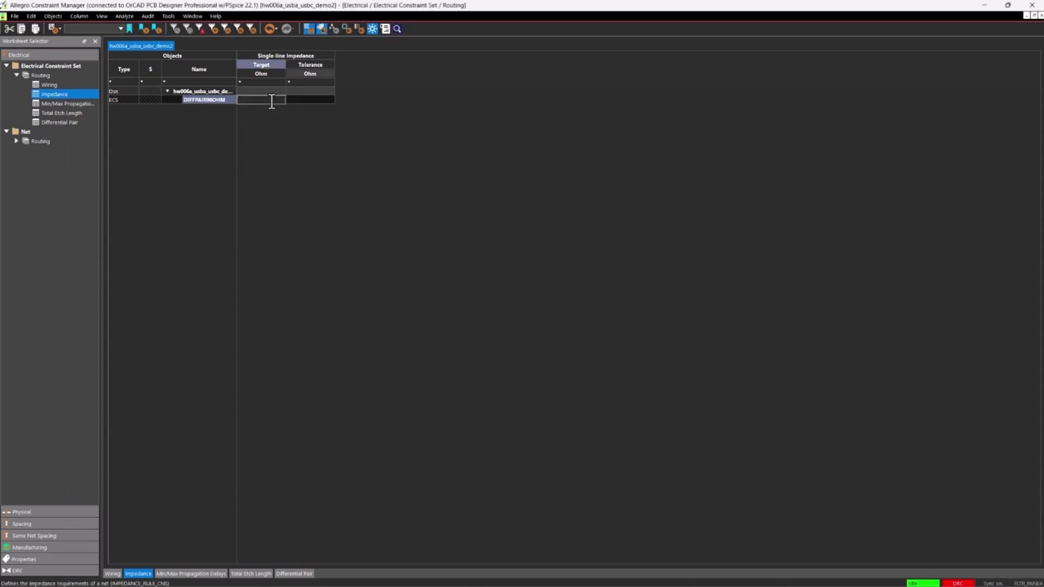
text(45)
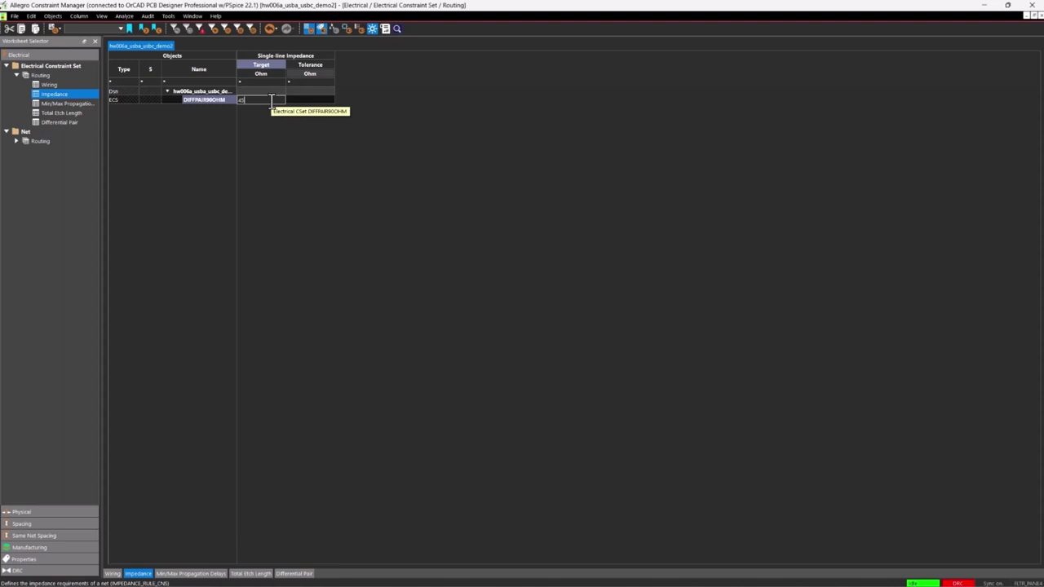
key(Tab)
text(2%)
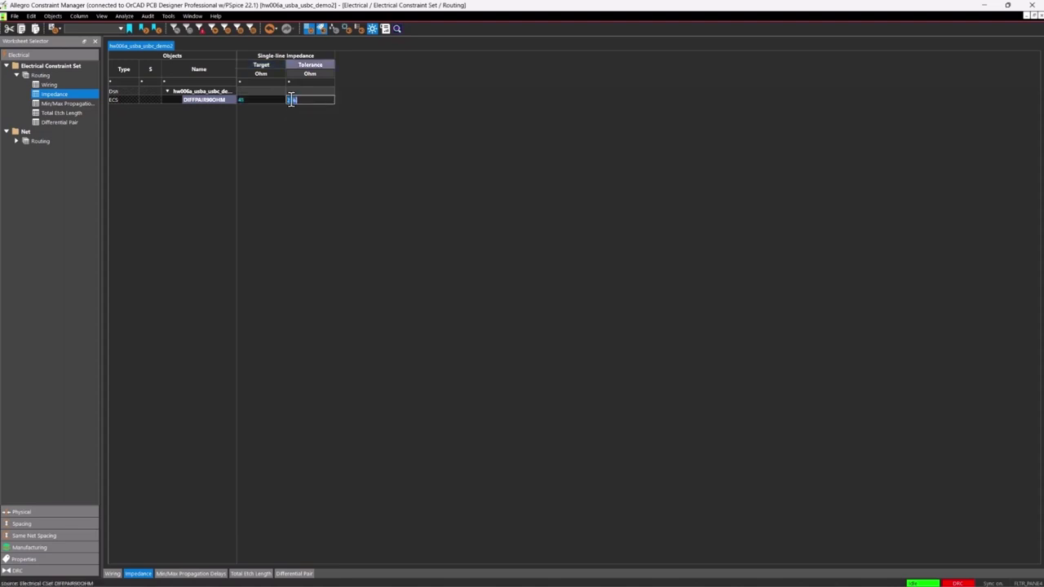
text(5)
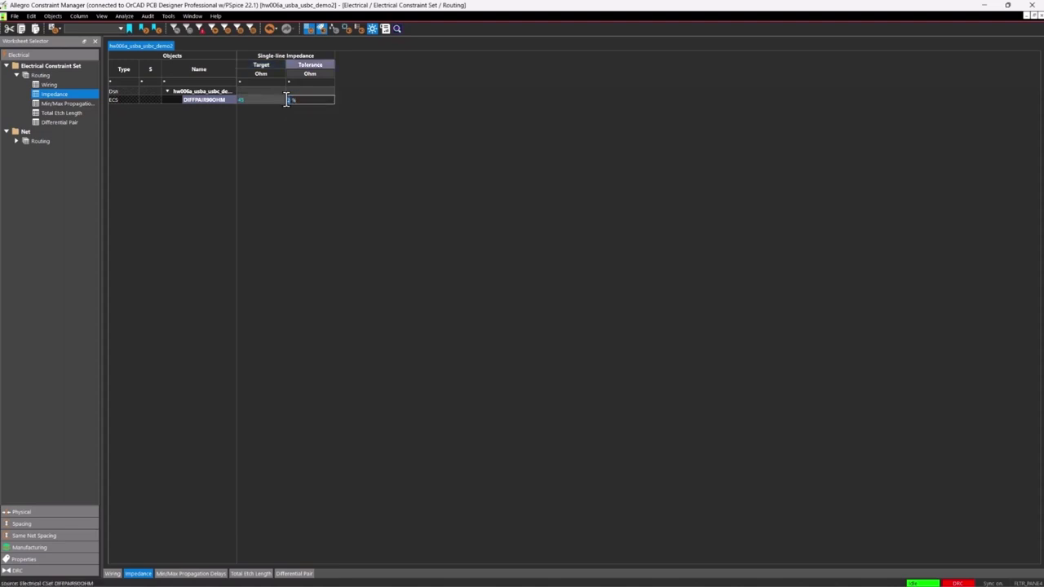
text(10)
key(Return)
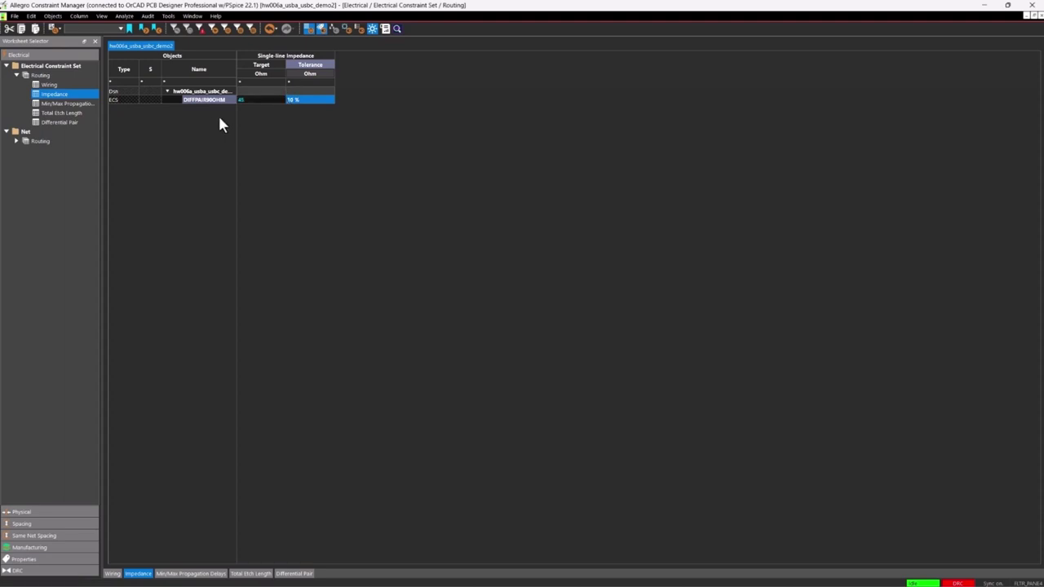
click(202, 92)
- Create a new electrical CSet named SINGLE50OHM from the design row, with a 50 Ohm target
right_click(207, 92)
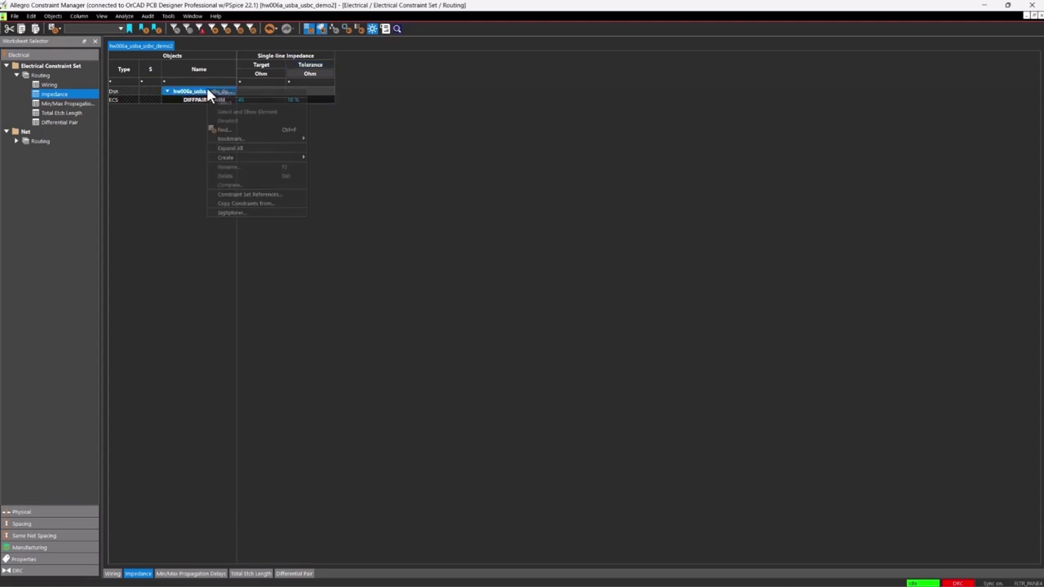
mouse_move(259, 158)
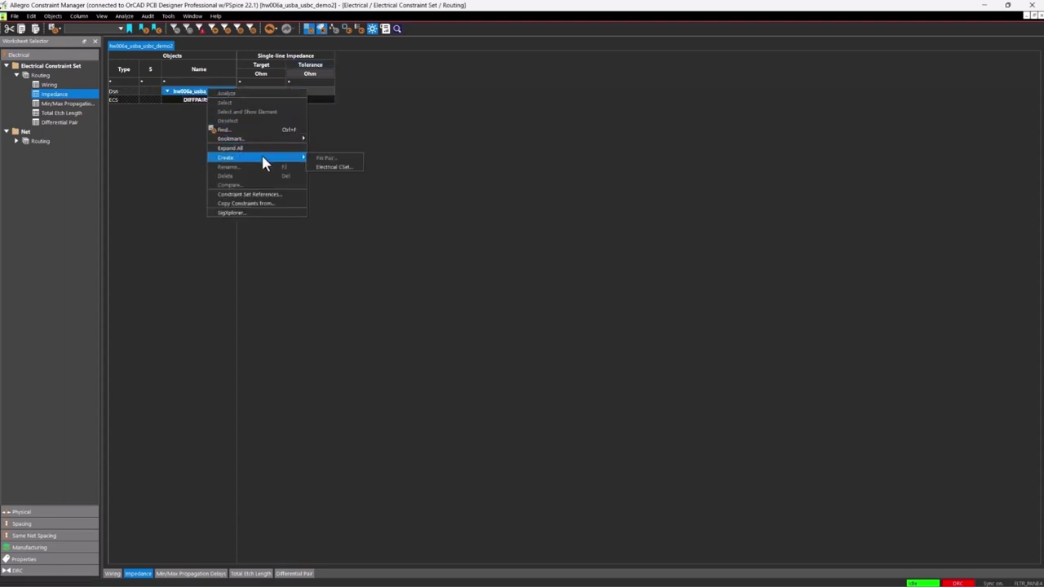
click(336, 168)
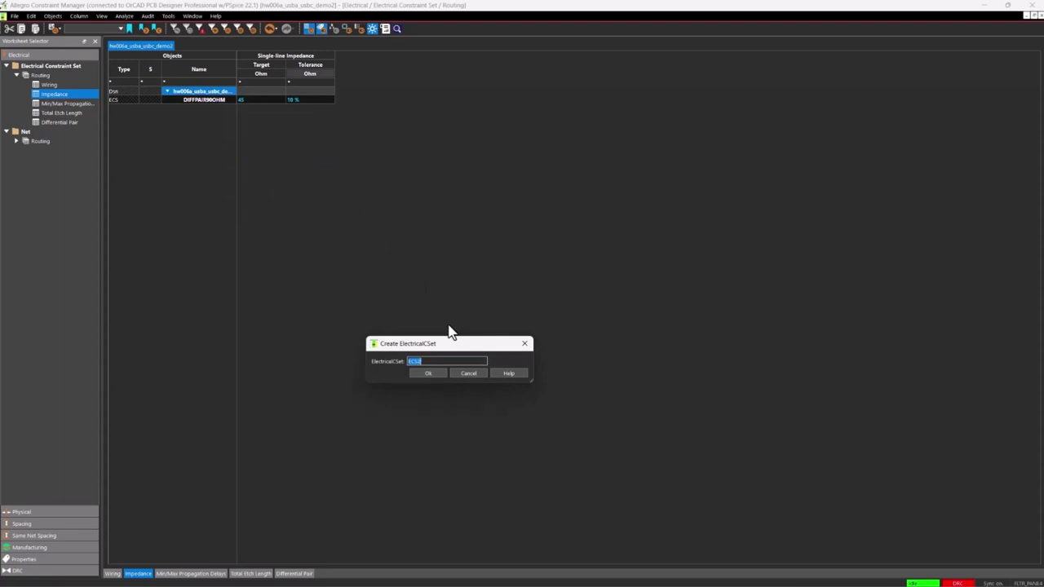
text(SINGLE50OHM)
key(Return)
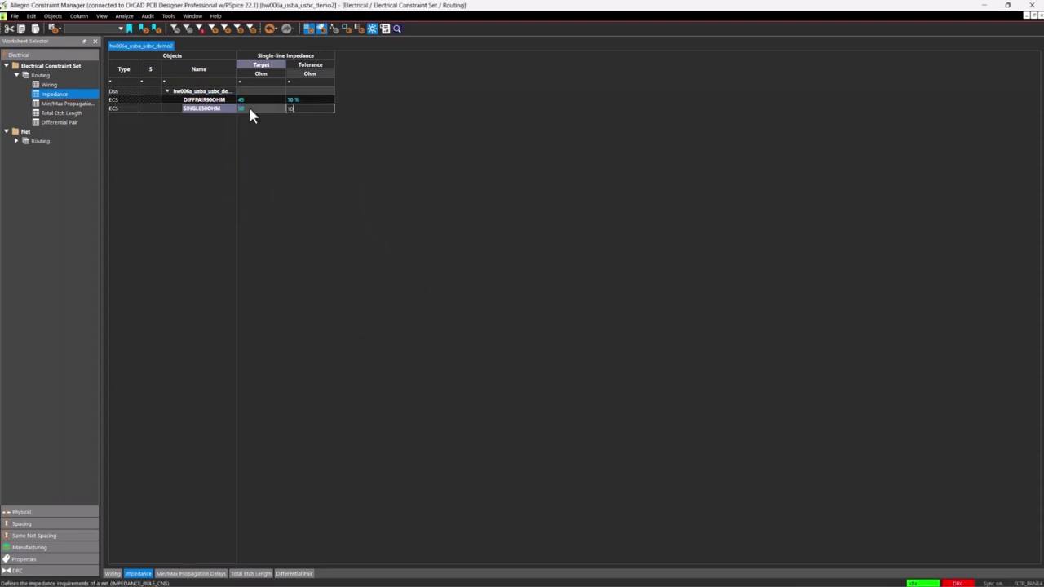
key(Return)
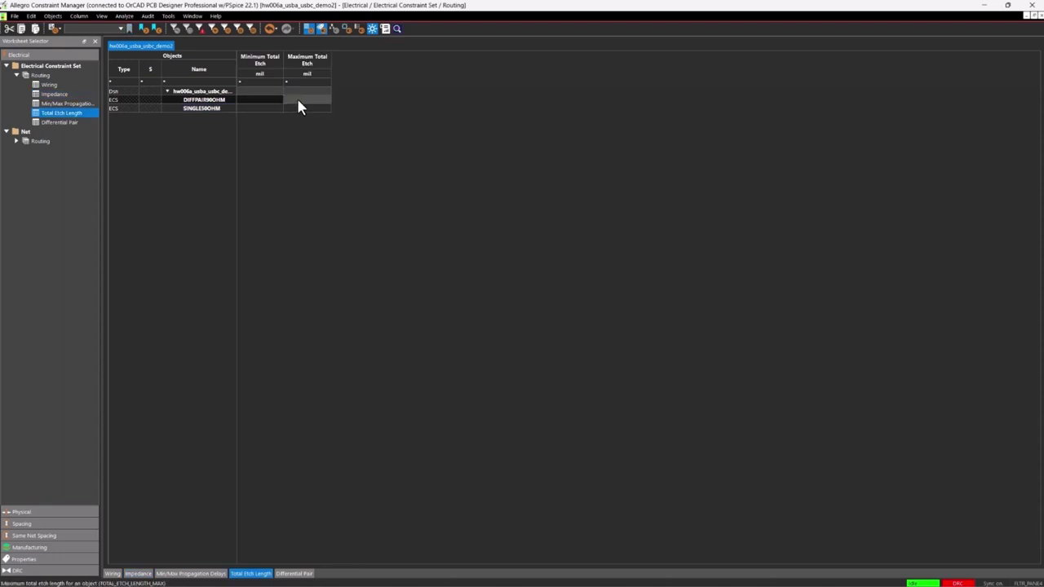
- Enter a 5500 mil maximum total etch length for DIFFPAIR90OHM, carried to SINGLE50OHM
click(299, 100)
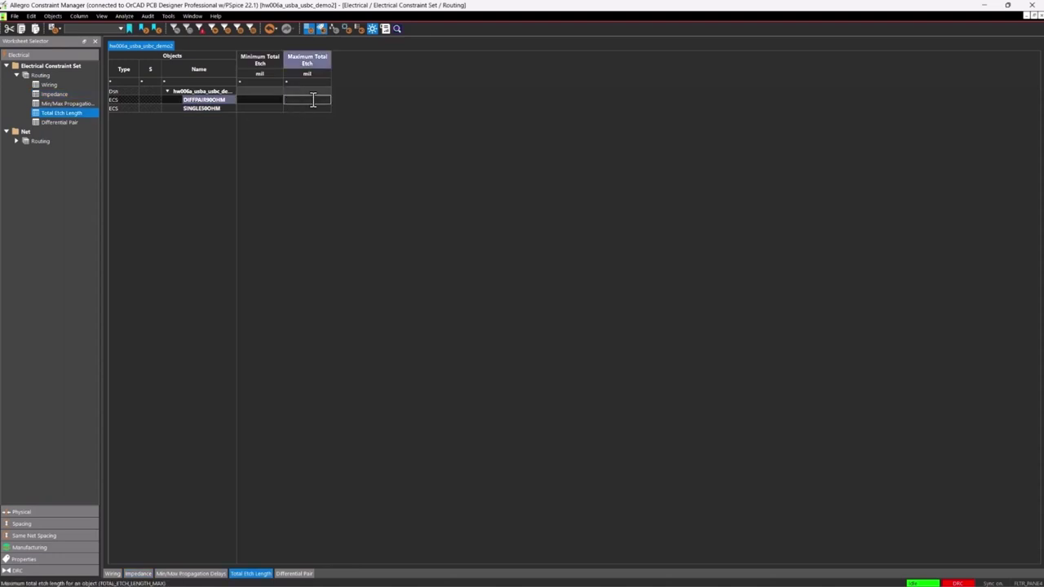
text(5500)
key(Return)
click(308, 109)
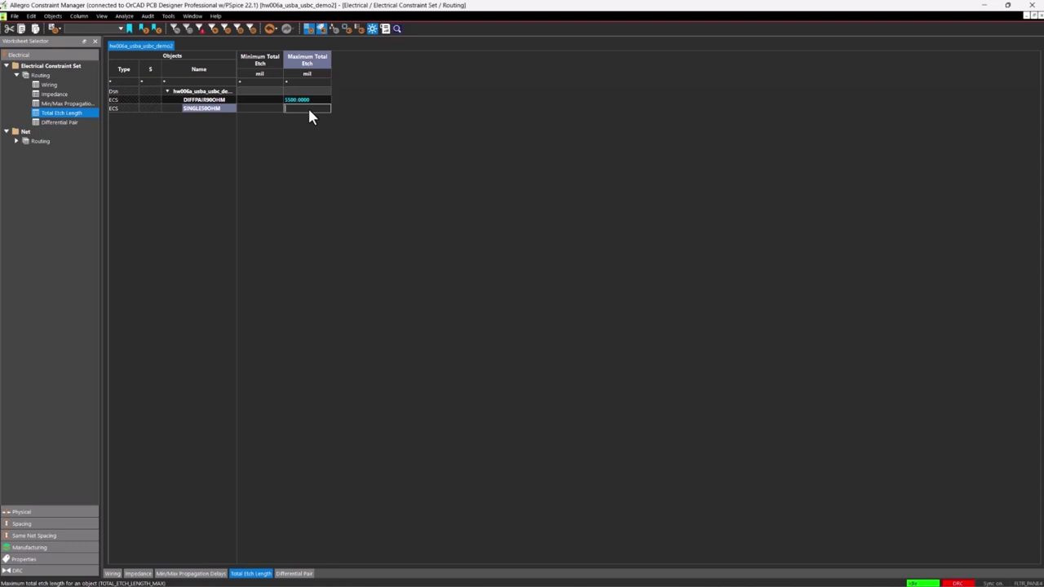
click(308, 108)
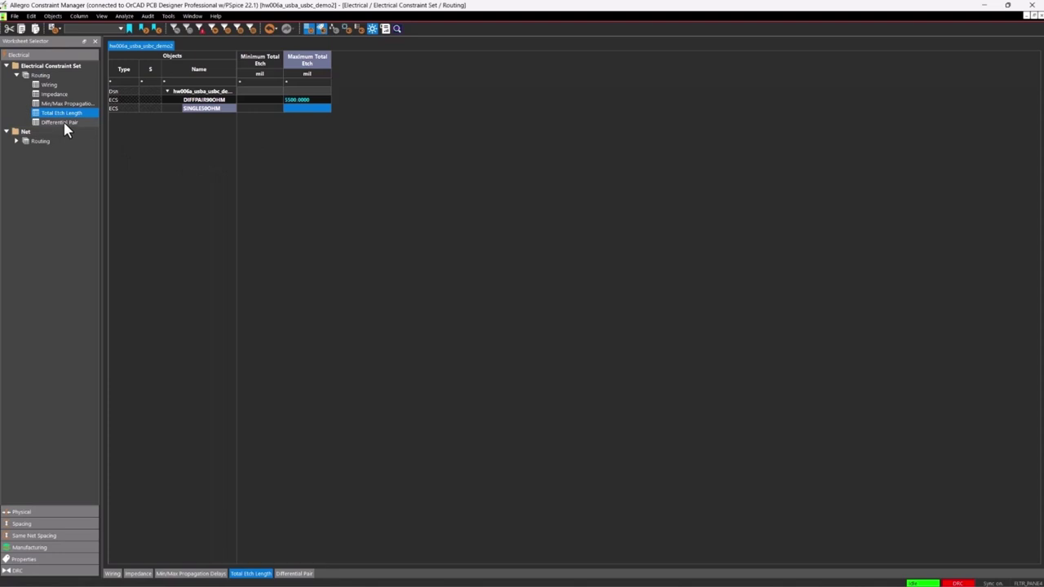
click(297, 108)
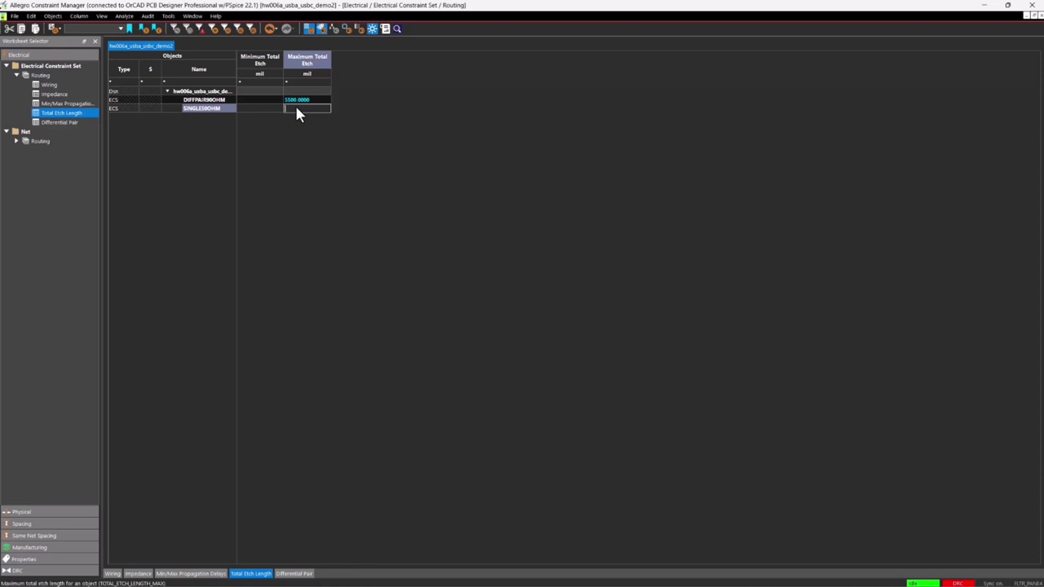
key(Return)
- Set DIFFPAIR90OHM's static phase tolerance to 5 mil, dynamic phase length 5 and tolerance 2 mil
click(79, 121)
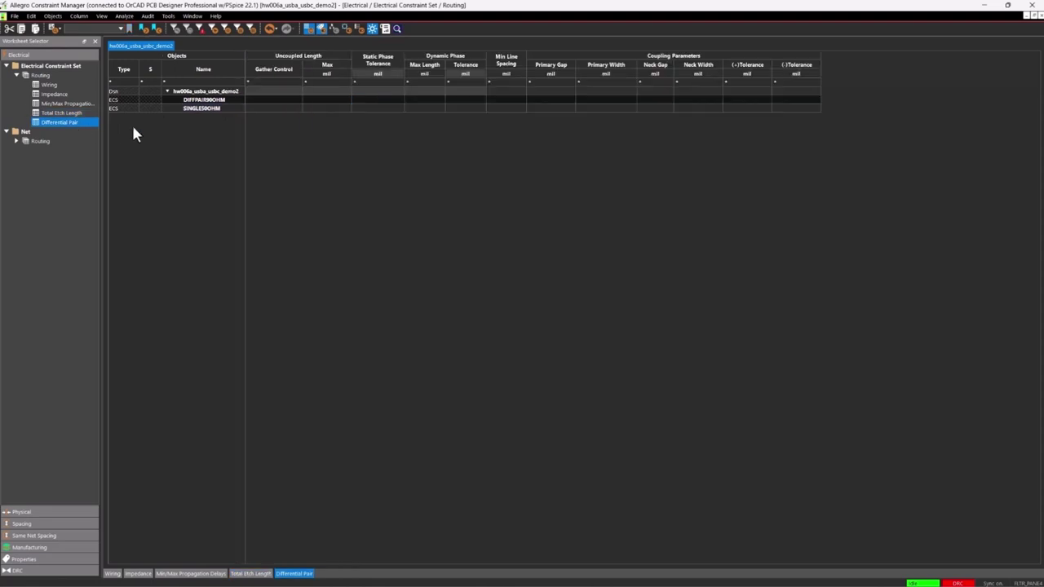
click(380, 100)
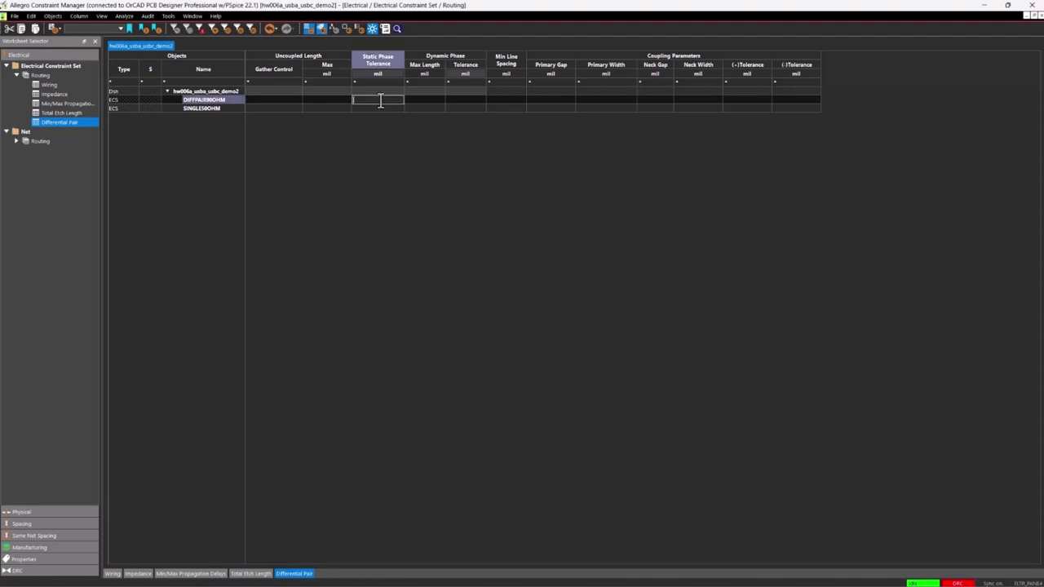
text(5 mil)
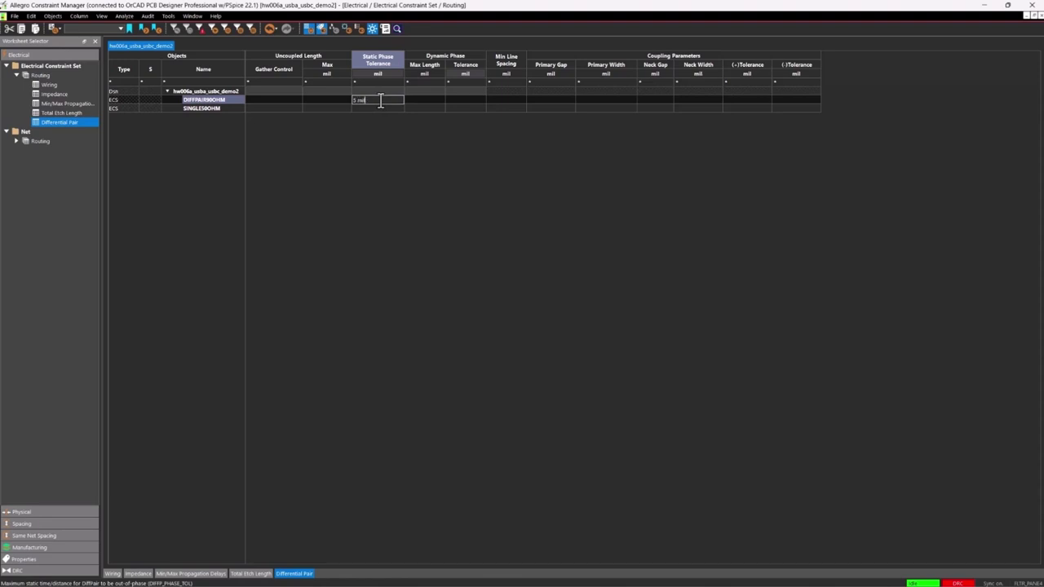
click(422, 101)
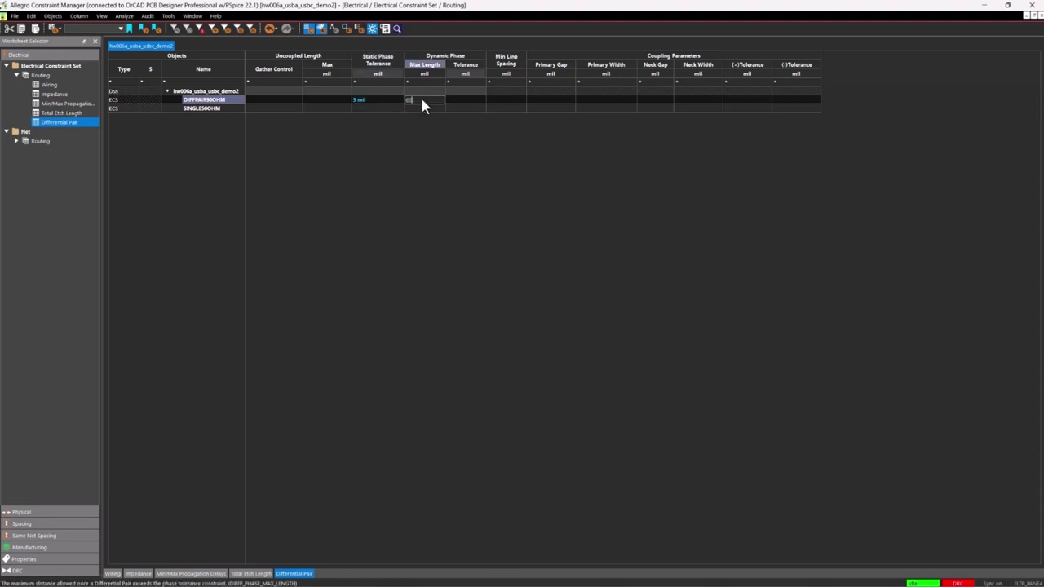
text(5 mil)
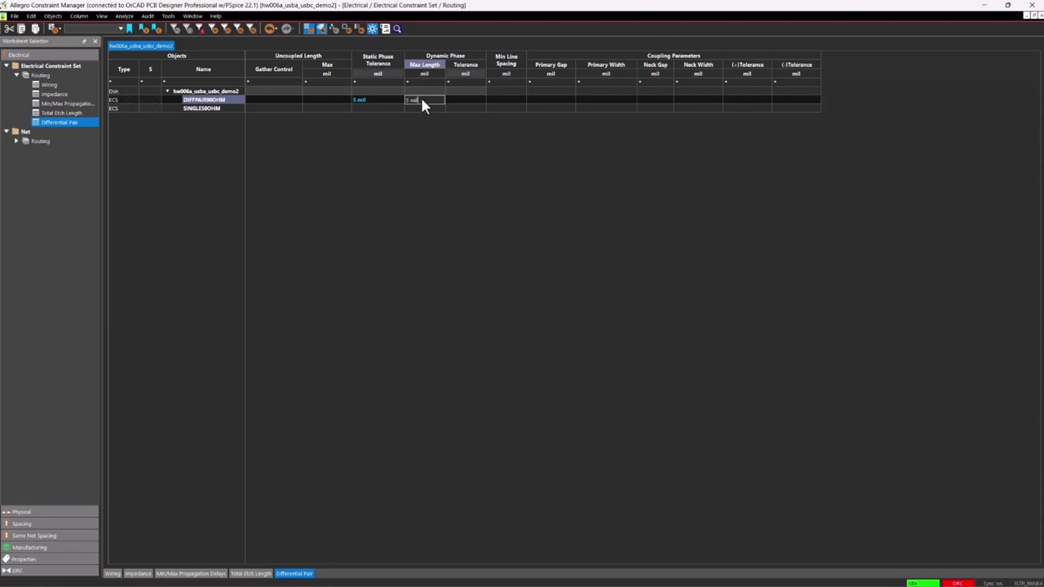
key(Tab)
text(2)
click(510, 100)
- Set DIFFPAIR90OHM's min spacing 4 mil, primary gap and width 5 mil, neck gap 4, neck width 1000
text(4)
key(Tab)
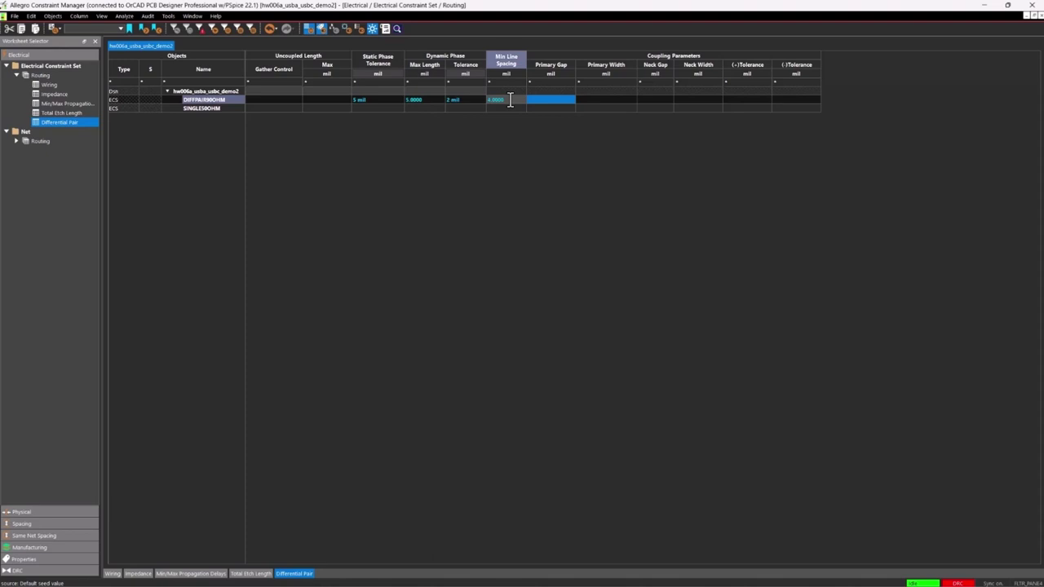
text(5 mil)
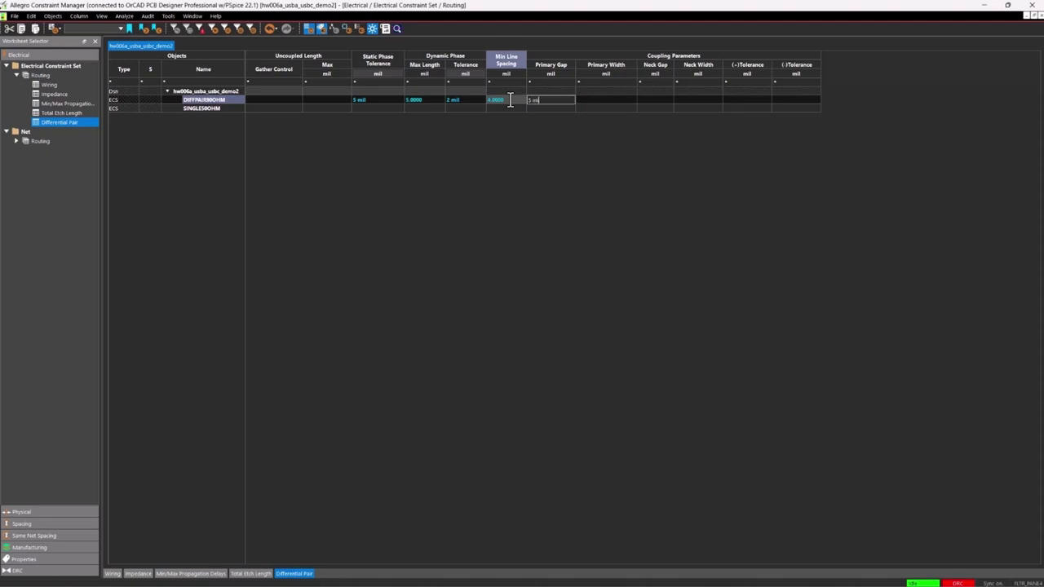
key(Tab)
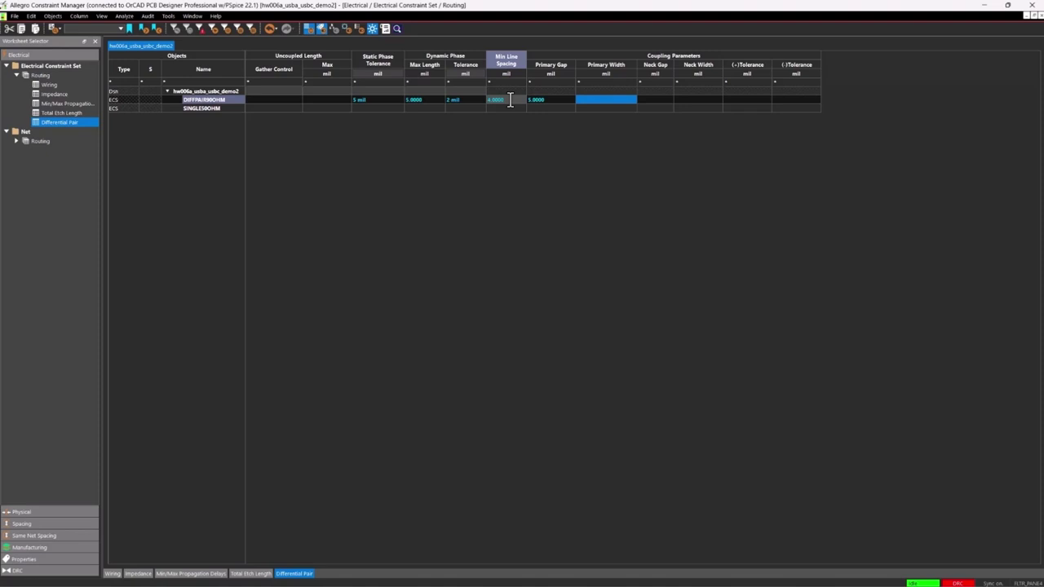
text(5.0)
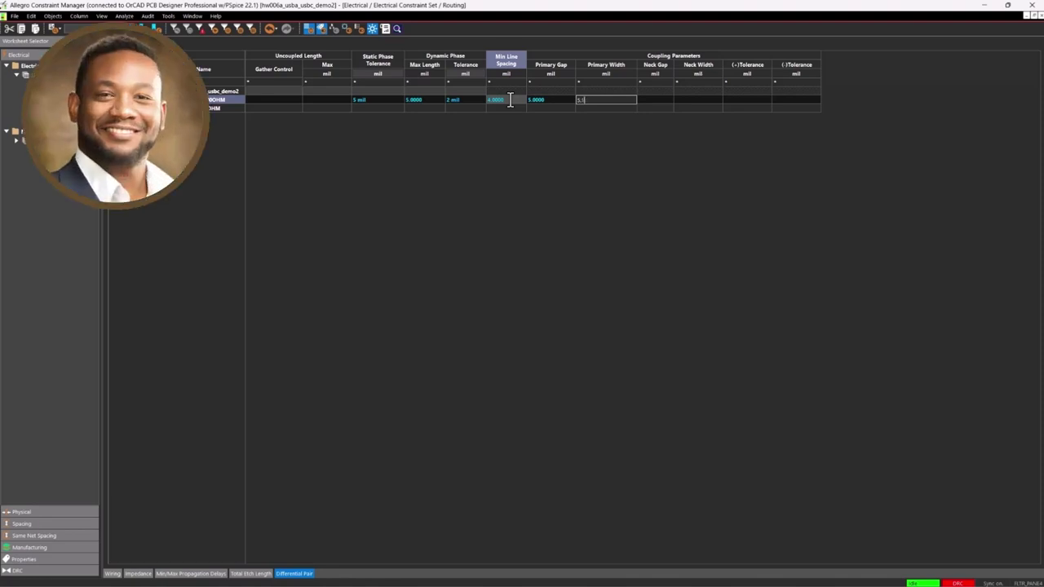
key(Tab)
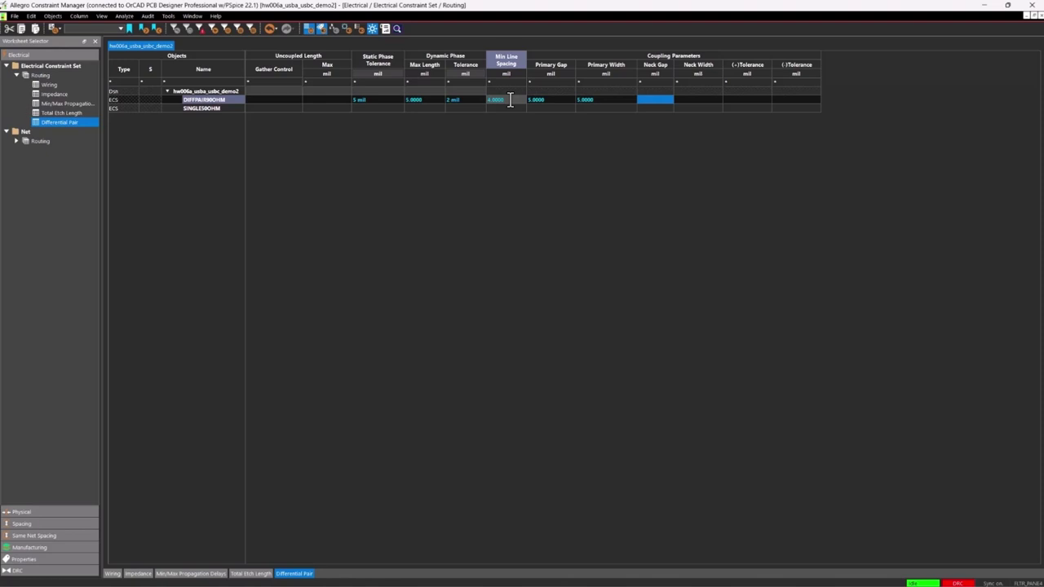
text(4)
key(Tab)
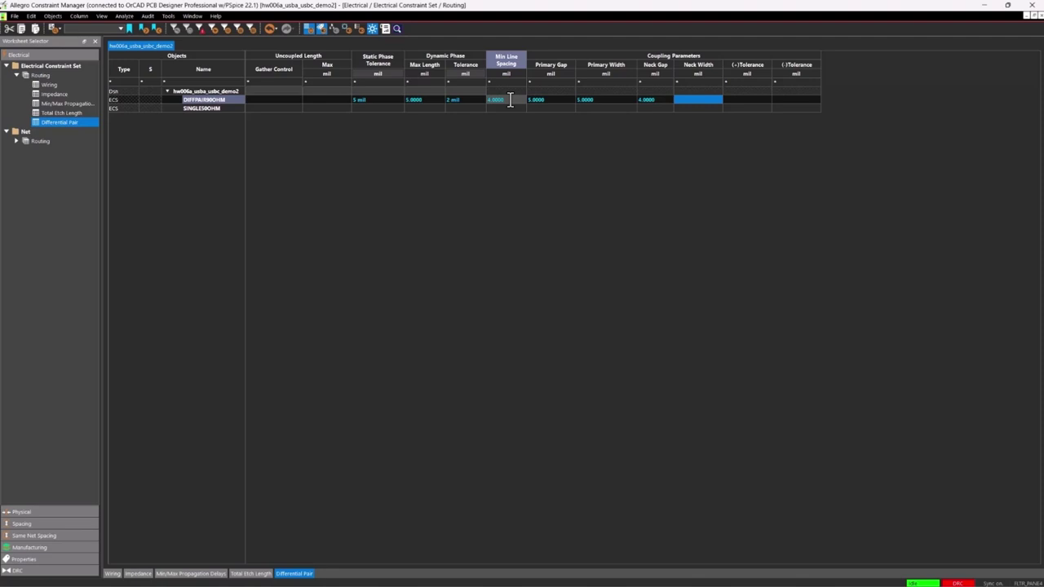
text(1000)
key(Tab)
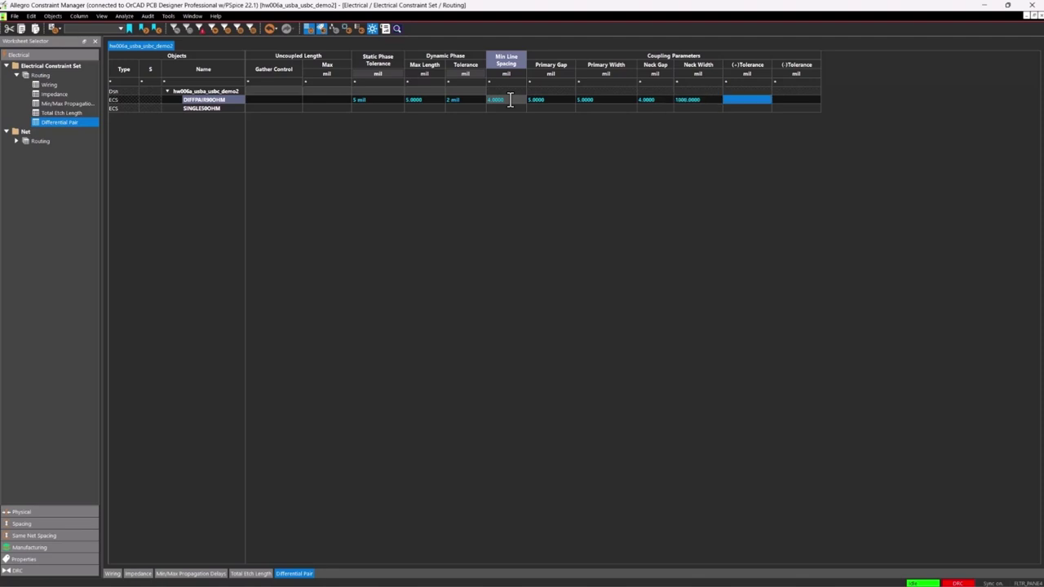
key(Down)
key(Left)
key(Left)
key(Left)
key(Left)
key(Left)
key(Left)
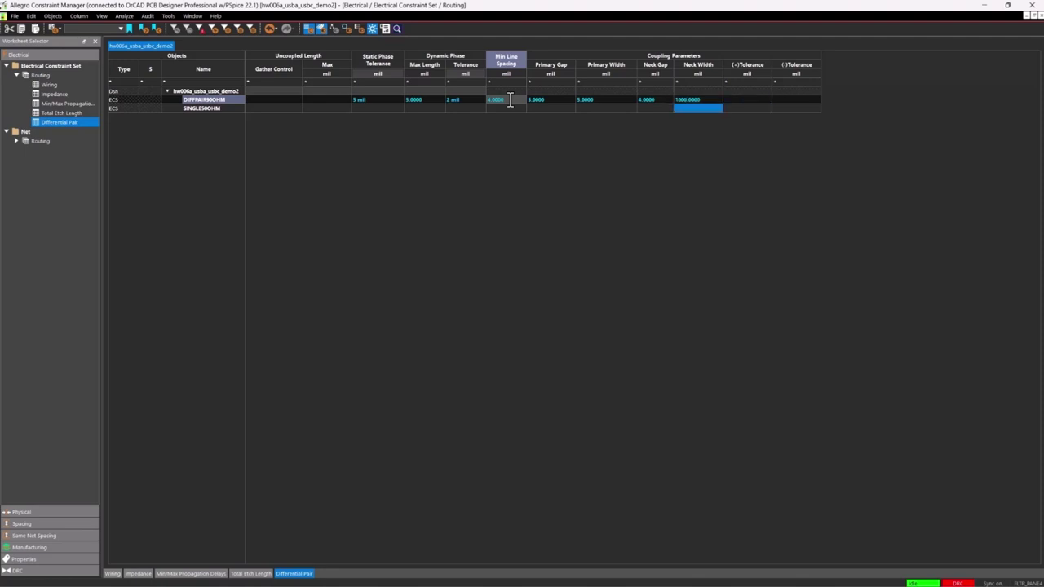
key(Left)
key(Left)
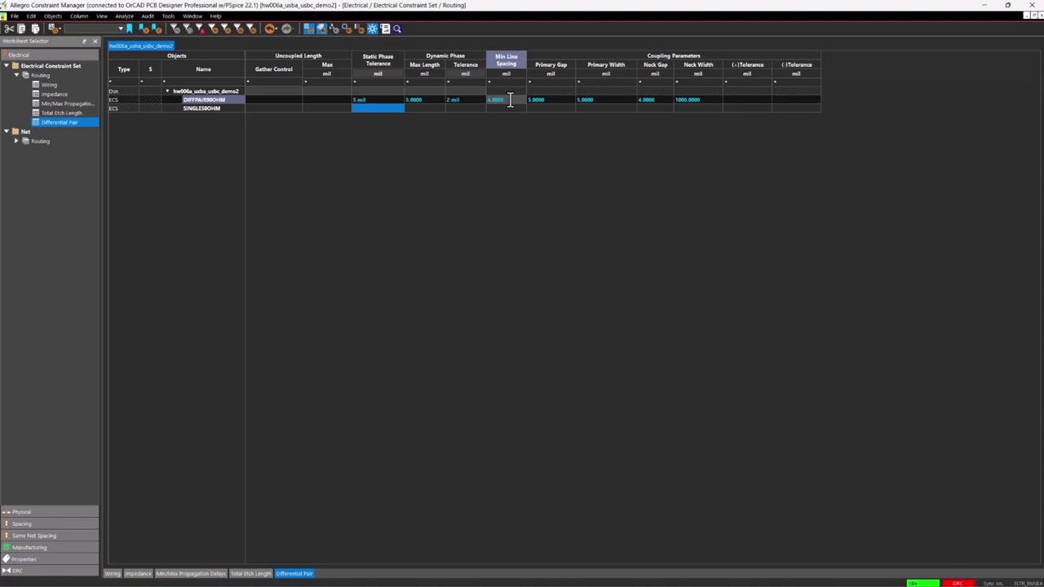
click(16, 141)
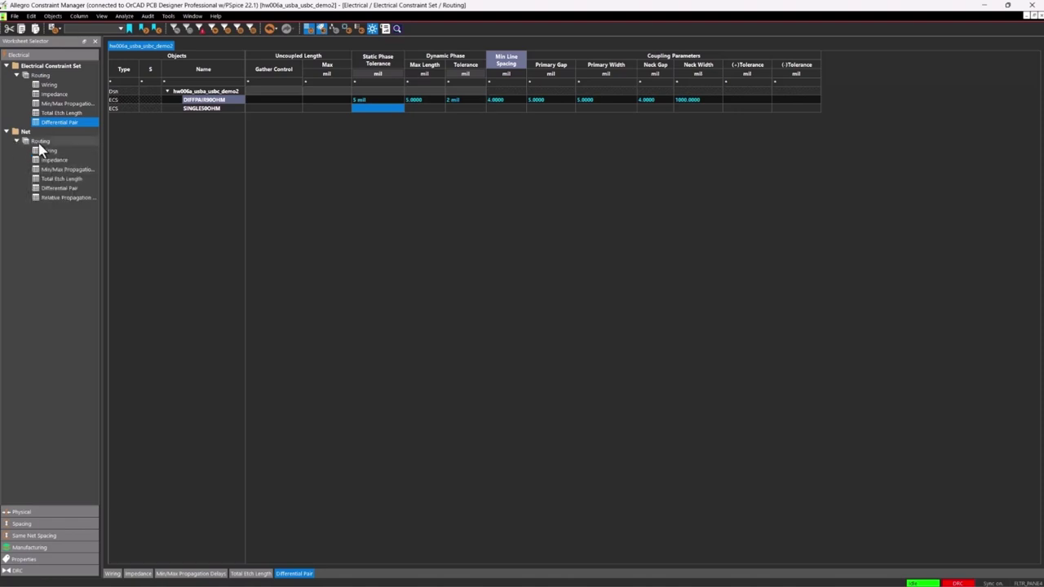
- Assign DIFFPAIR90OHM to all ten USB differential pairs in the Net Wiring worksheet
click(61, 161)
click(57, 151)
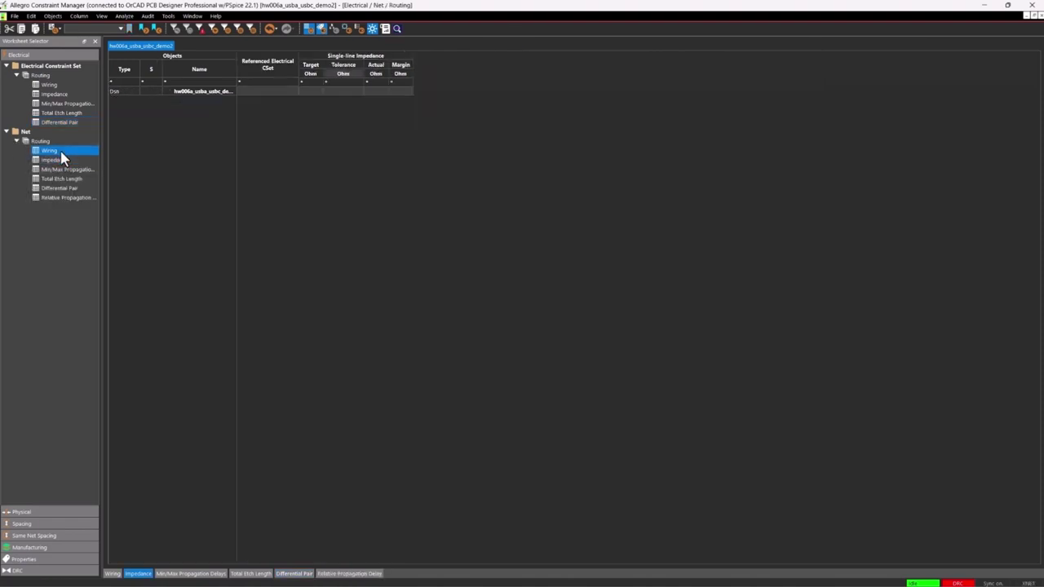
click(84, 140)
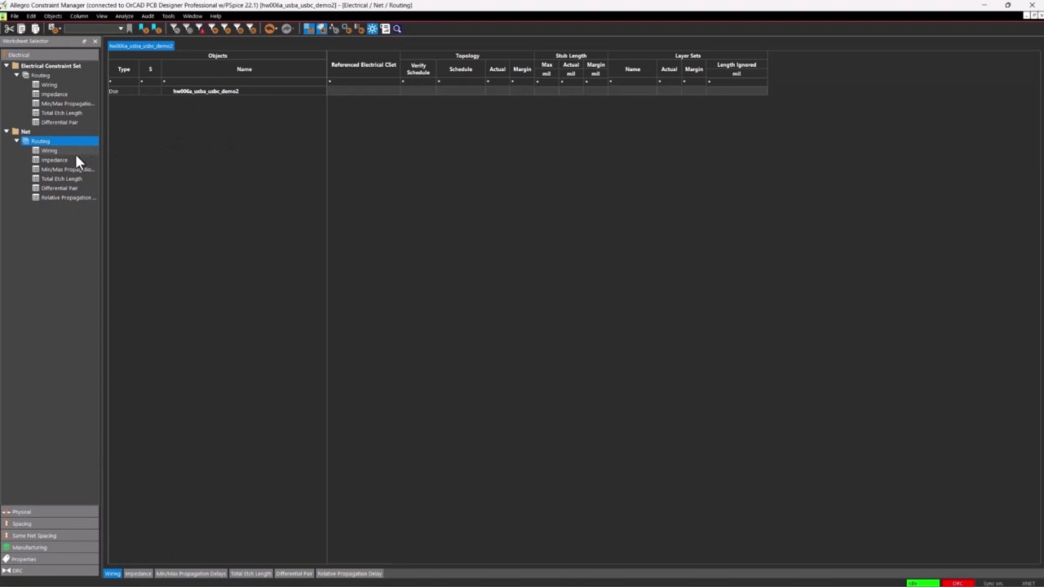
click(50, 150)
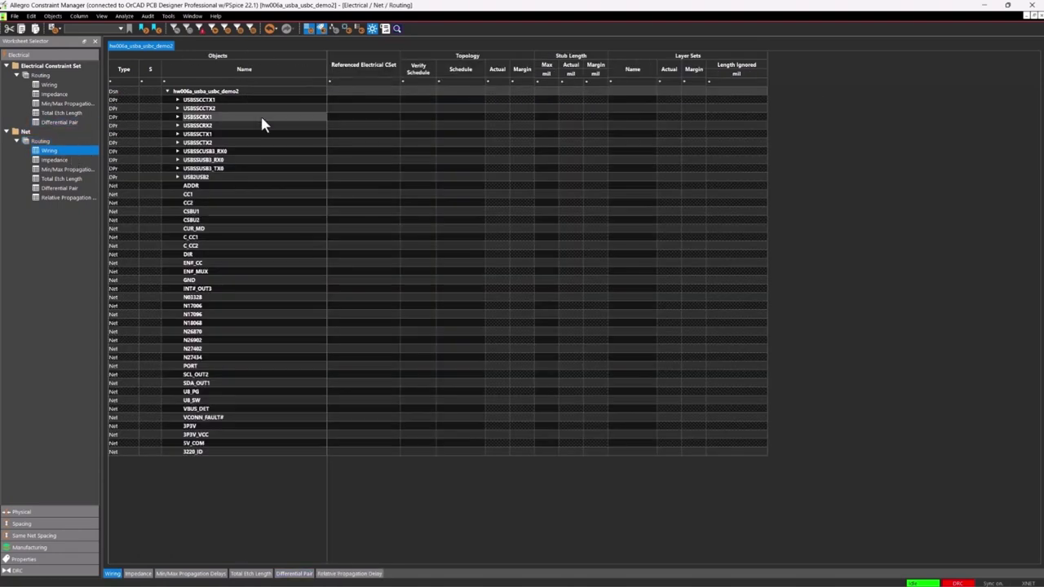
click(178, 99)
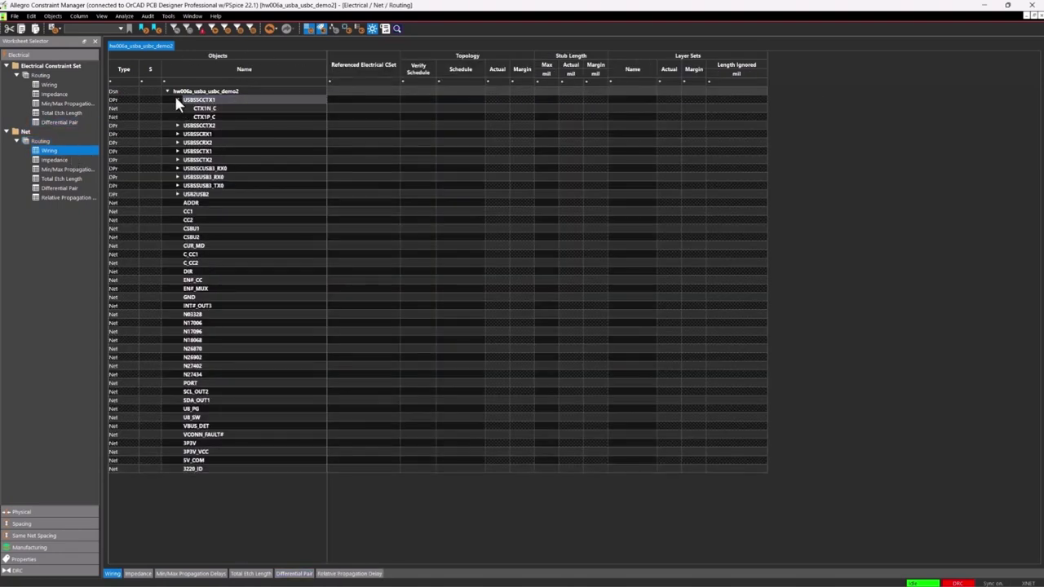
click(178, 99)
drag(371, 99, 373, 181)
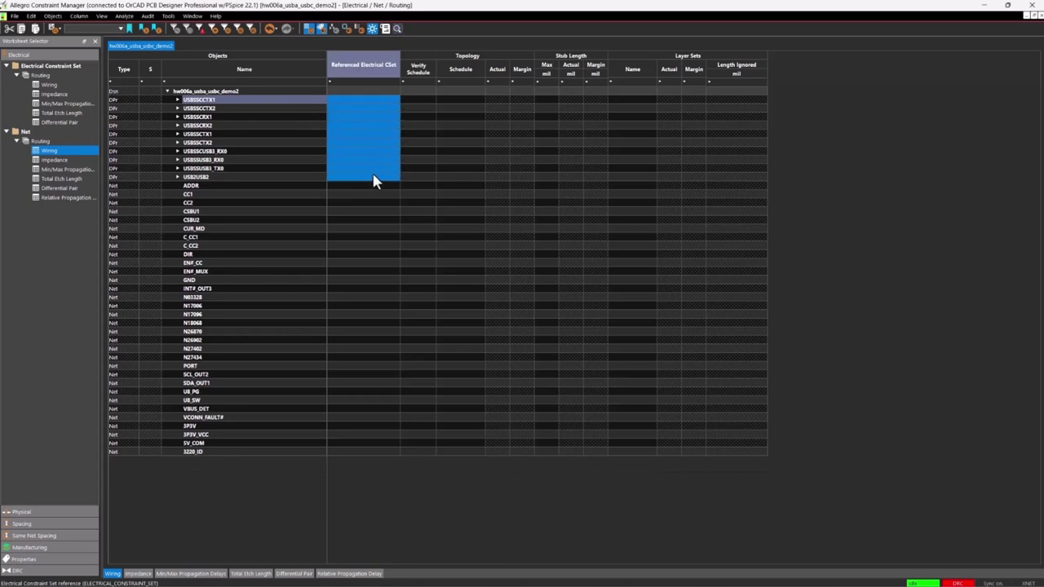
click(384, 171)
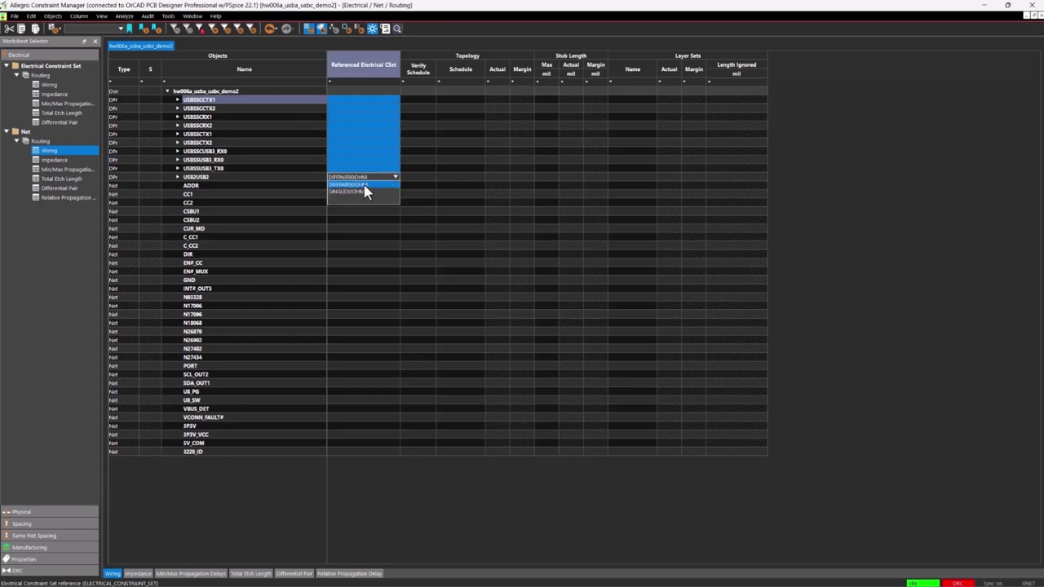
click(367, 191)
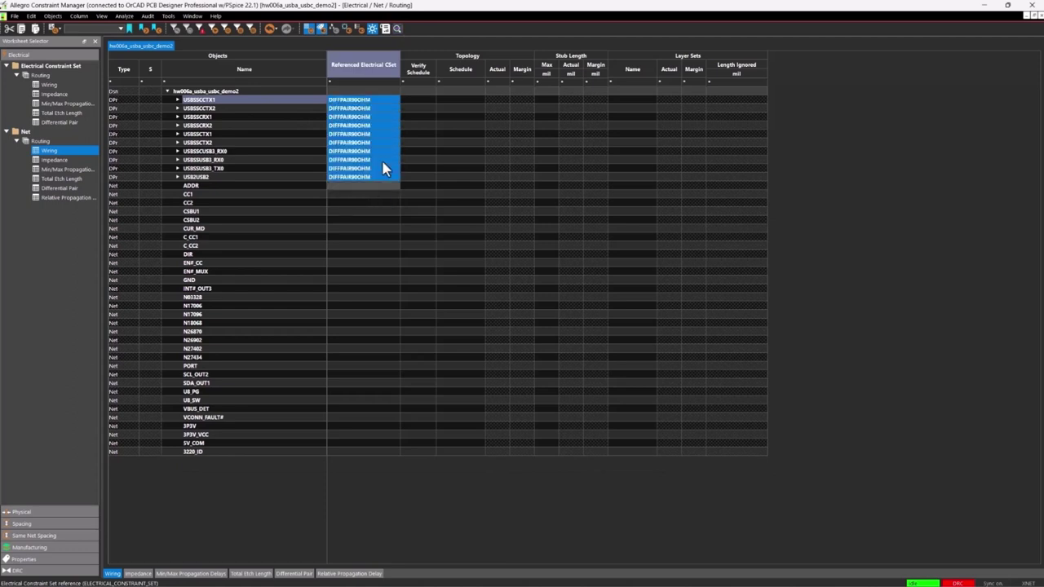
click(426, 108)
- Review the net impedance, delay, etch and diff-pair worksheets, then assign SINGLE50OHM to net CC1
click(76, 160)
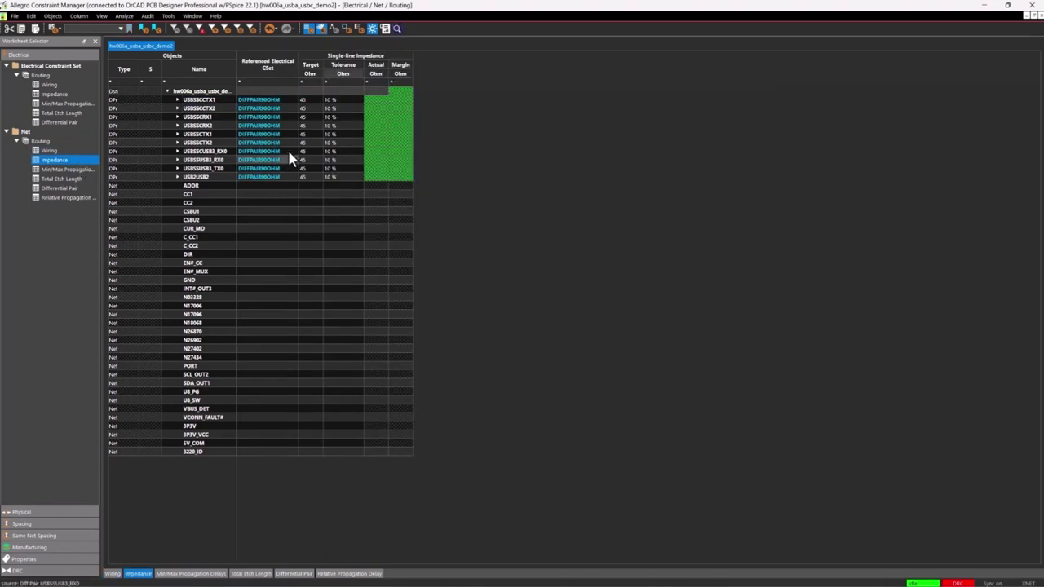
click(71, 170)
click(73, 160)
click(70, 169)
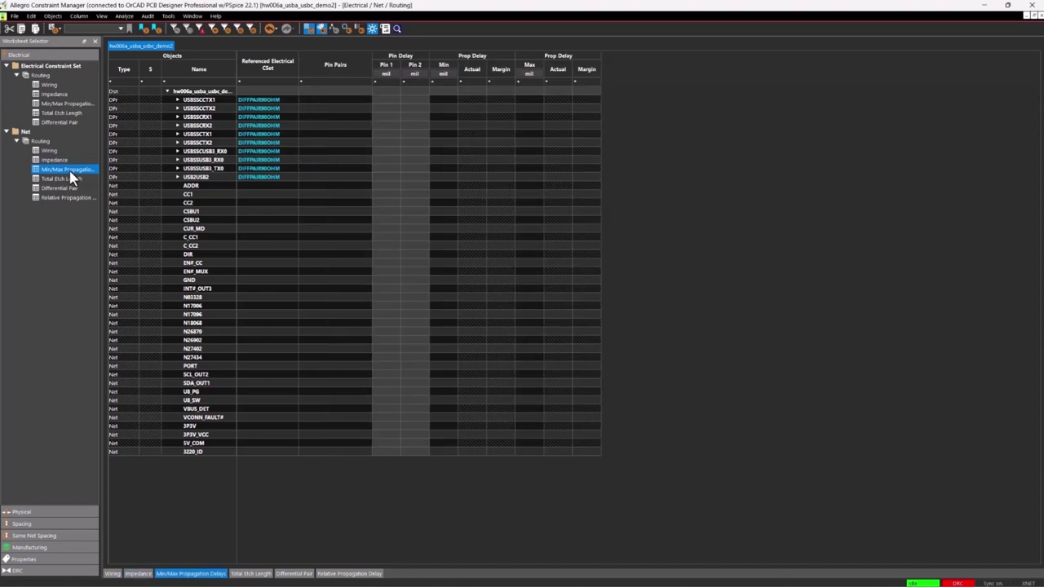
click(70, 178)
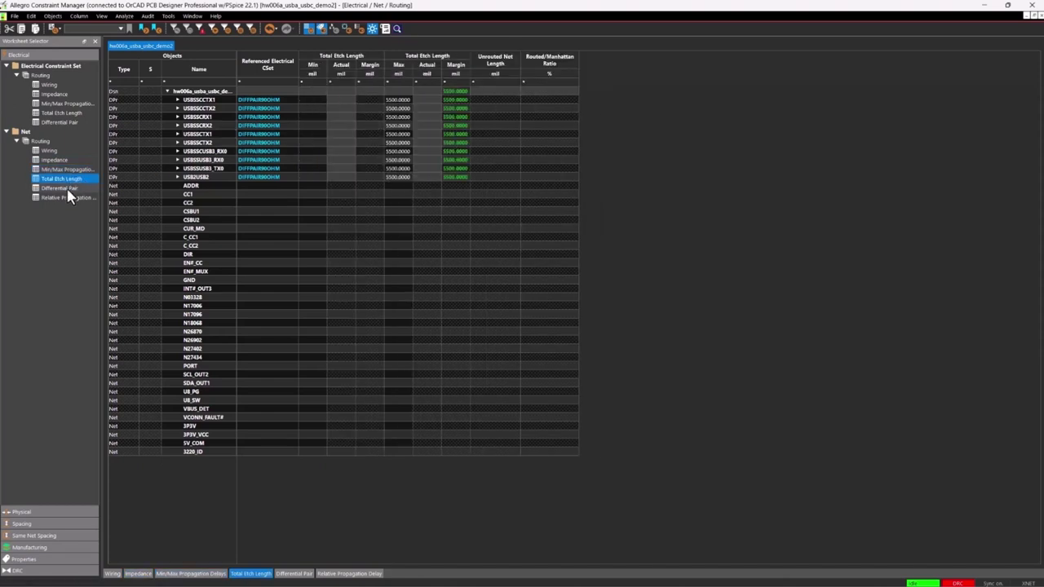
click(70, 188)
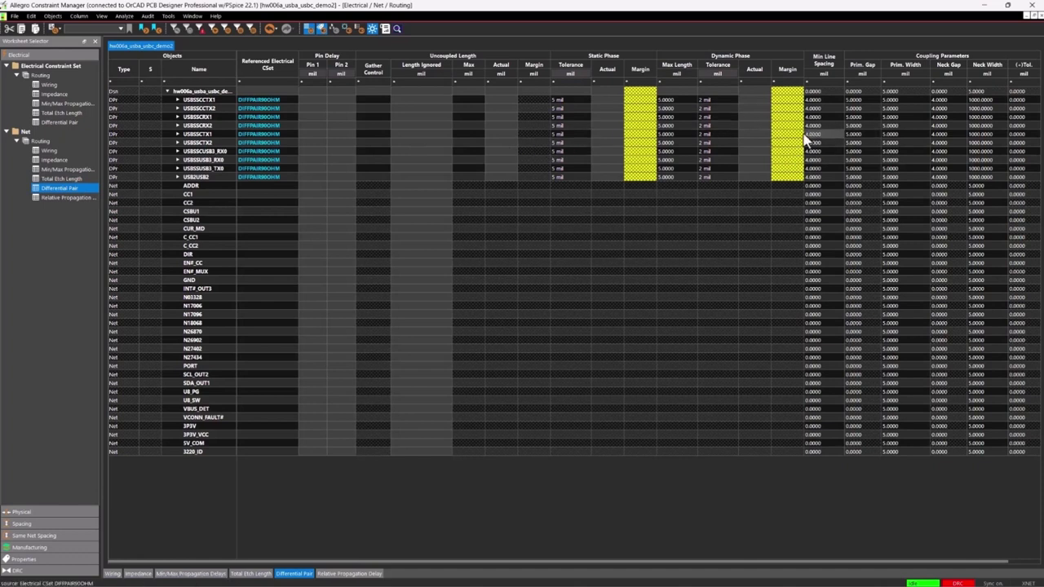
click(256, 195)
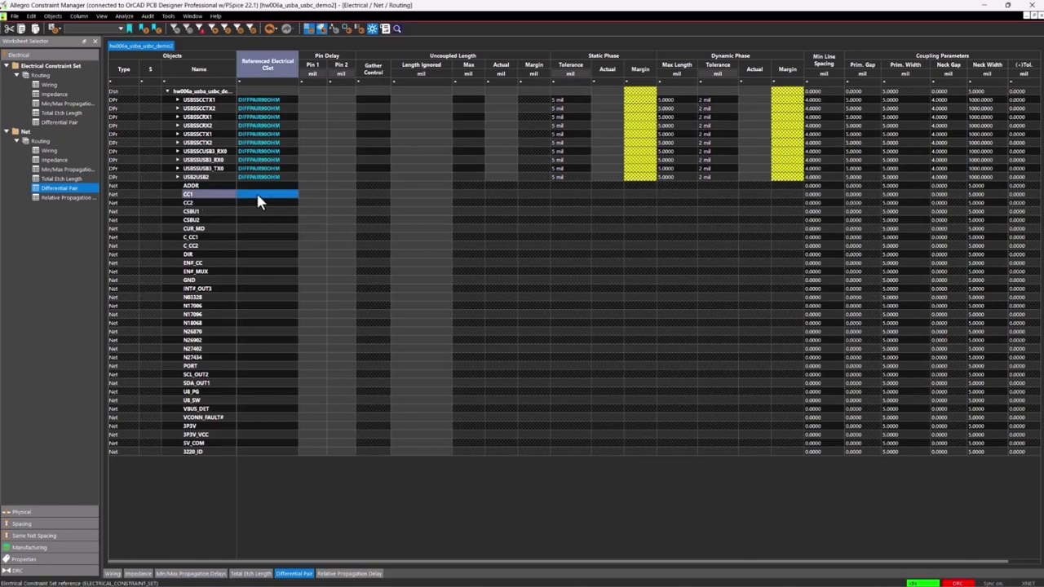
click(260, 196)
click(273, 221)
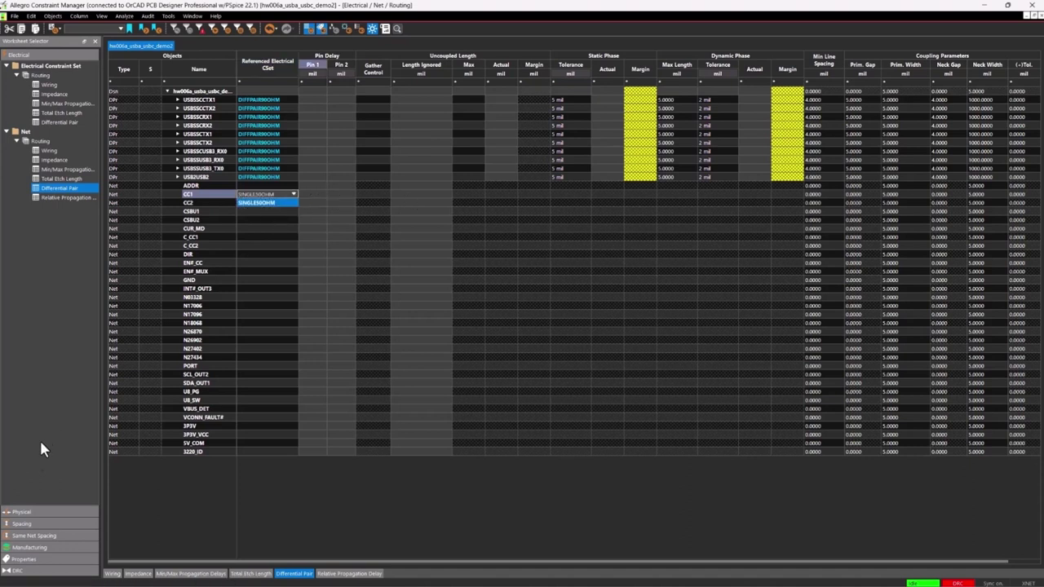
click(32, 512)
click(57, 85)
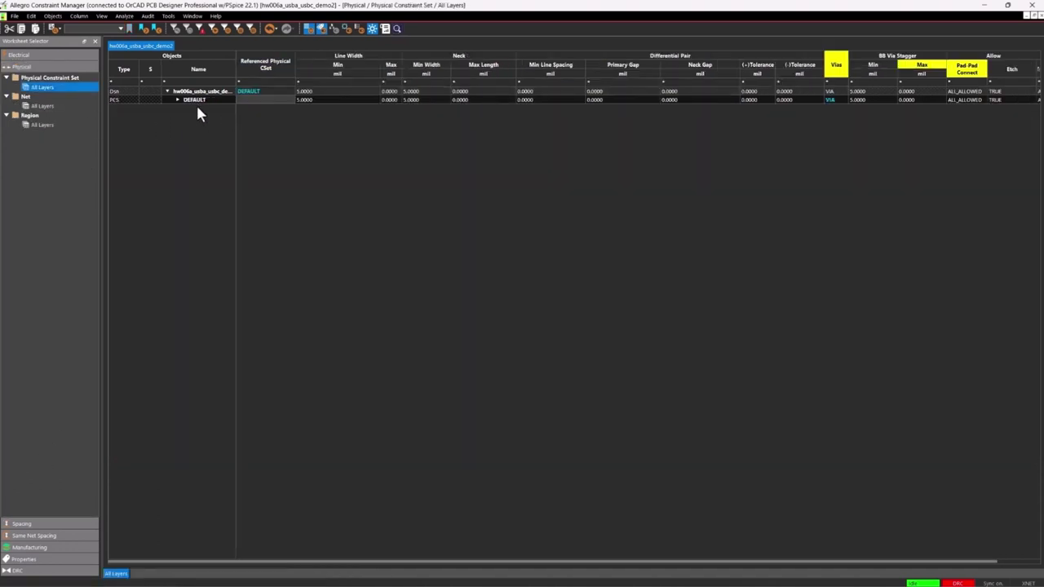
- Change the DEFAULT physical CSet's minimum line width from 5.0 to 4.5 mil
click(177, 100)
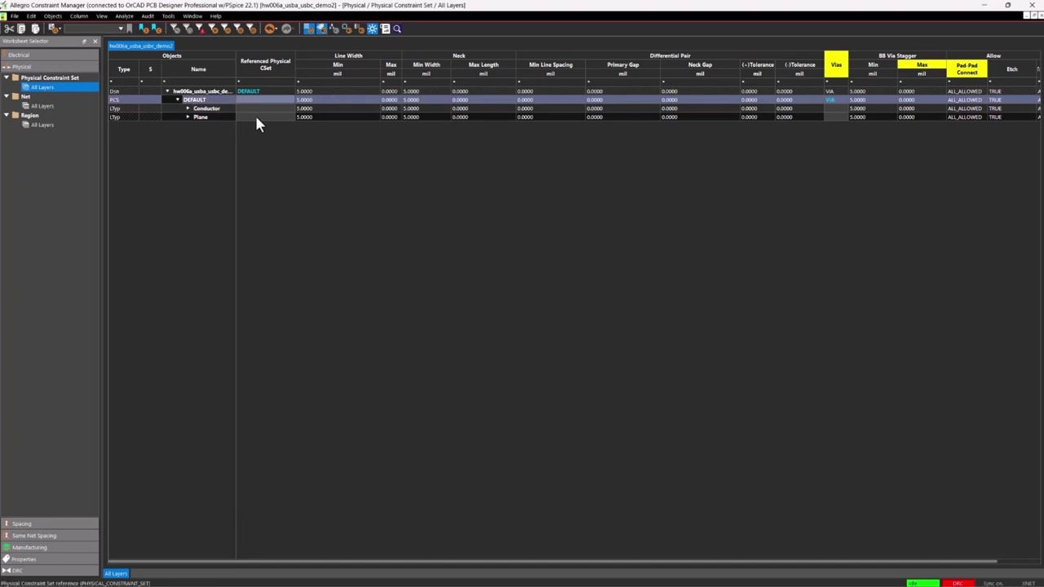
click(320, 99)
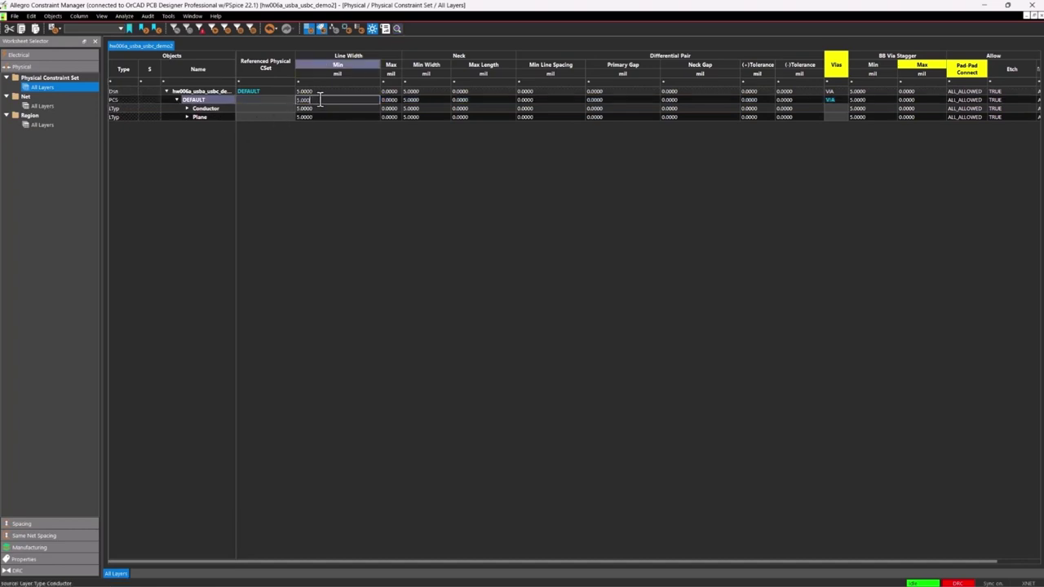
key(BackSpace)
text(4.5)
key(Tab)
click(187, 108)
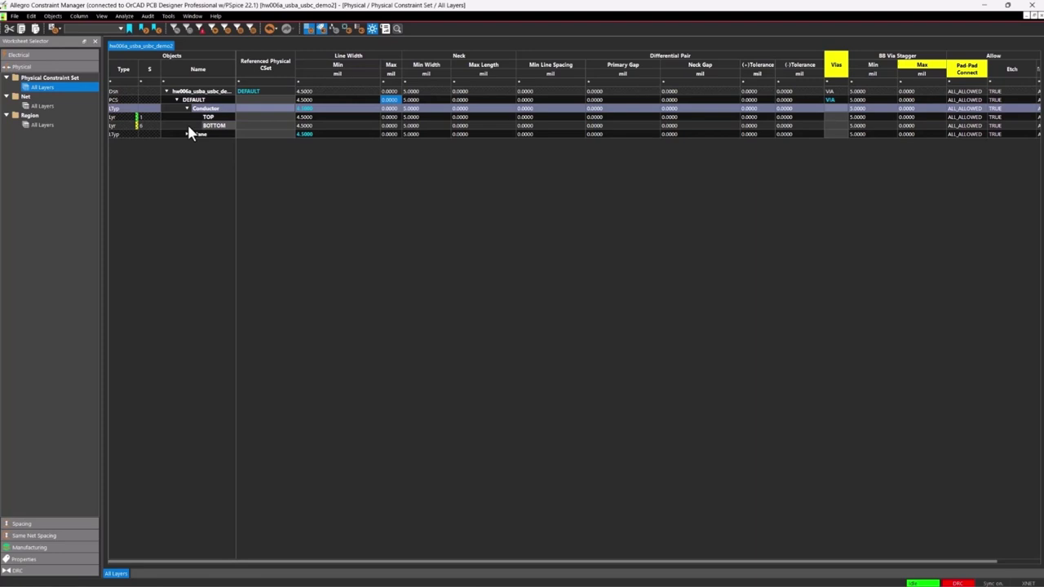
click(187, 133)
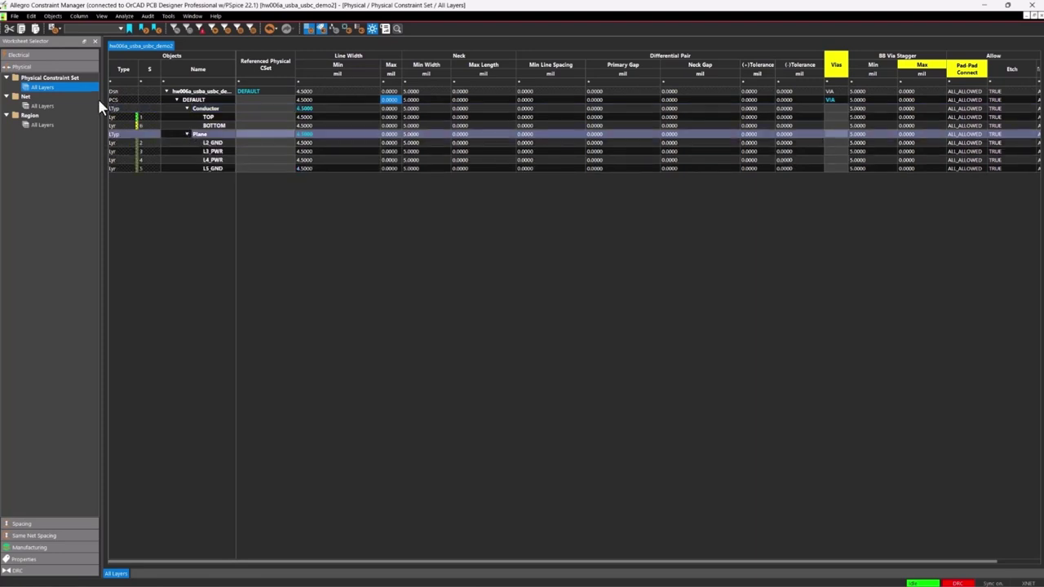
- Create a physical CSet named PWR and set its minimum line width to 8 mil
right_click(201, 100)
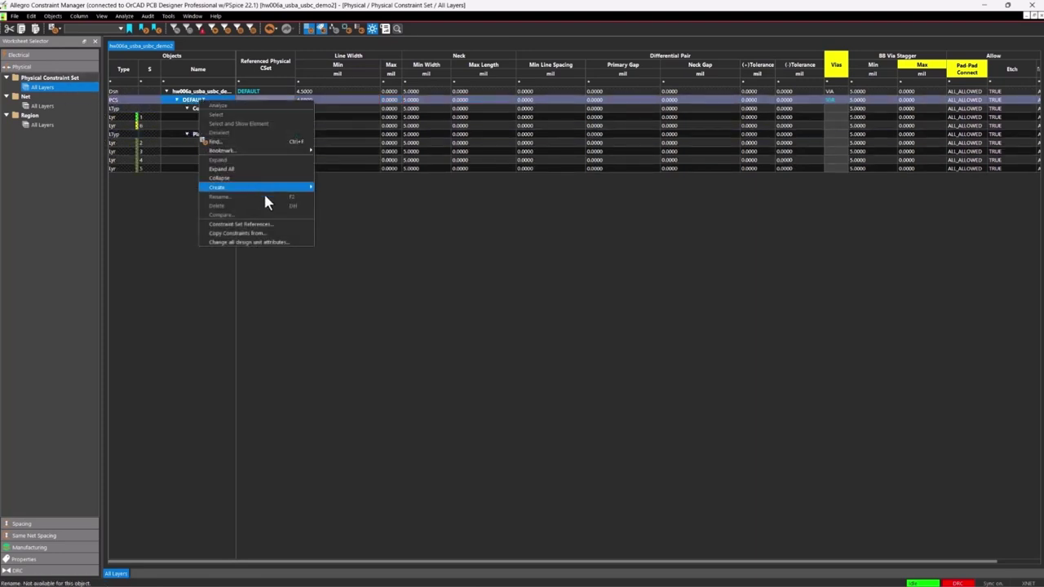
mouse_move(276, 186)
click(350, 186)
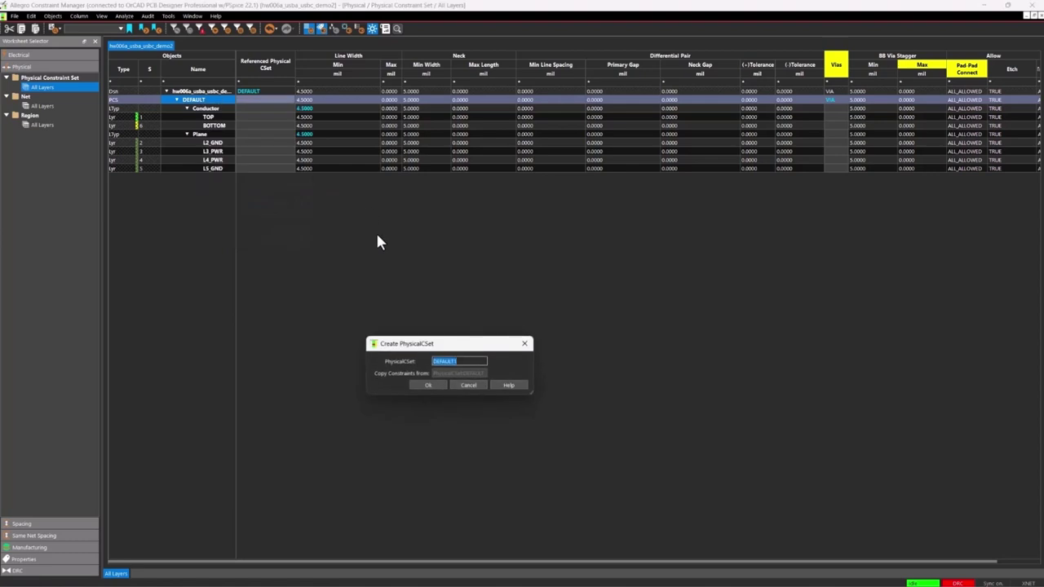
text(PWR)
key(Return)
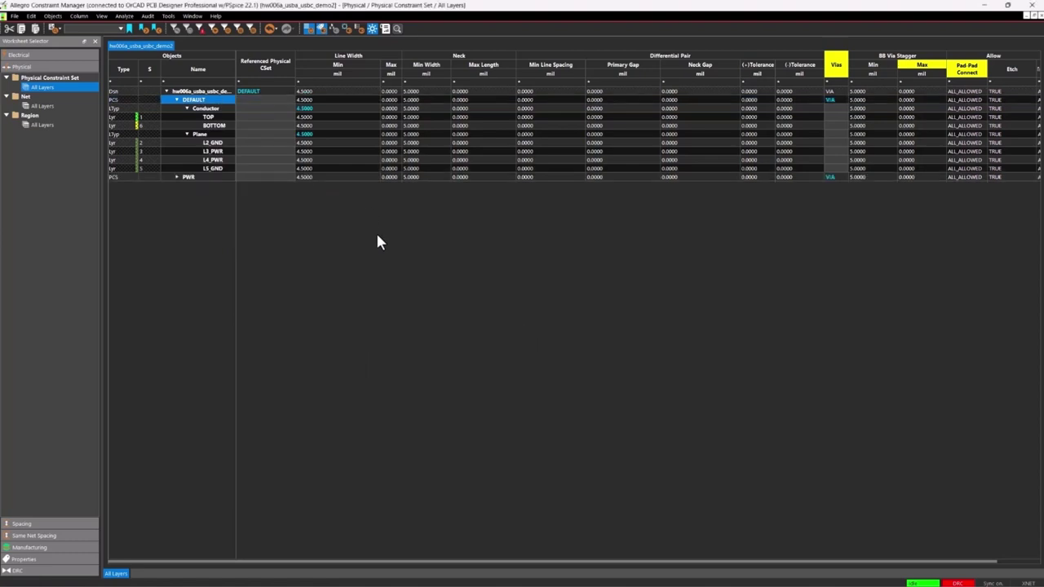
click(176, 177)
click(320, 178)
click(320, 181)
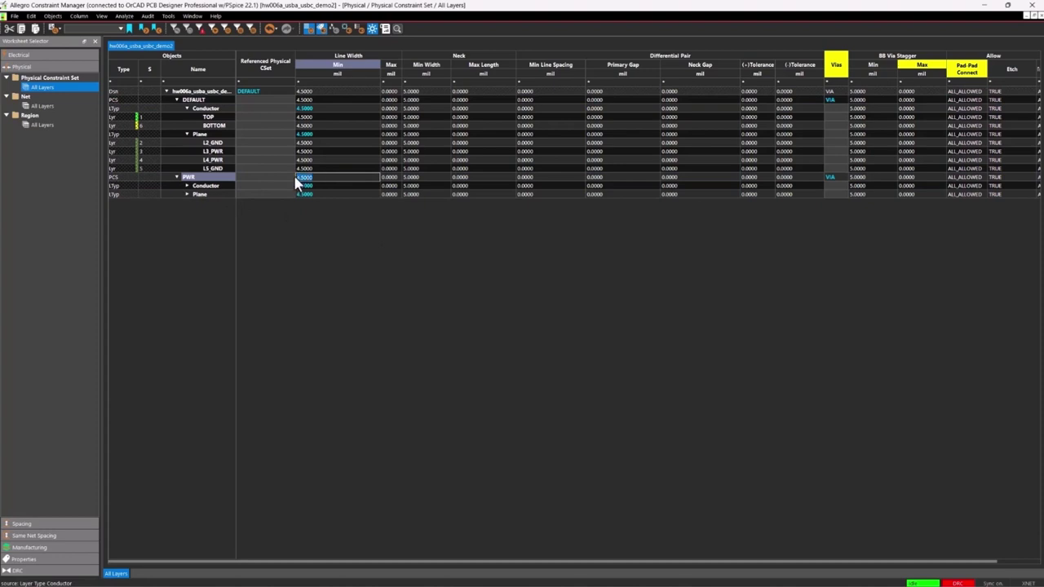
text(8)
key(Tab)
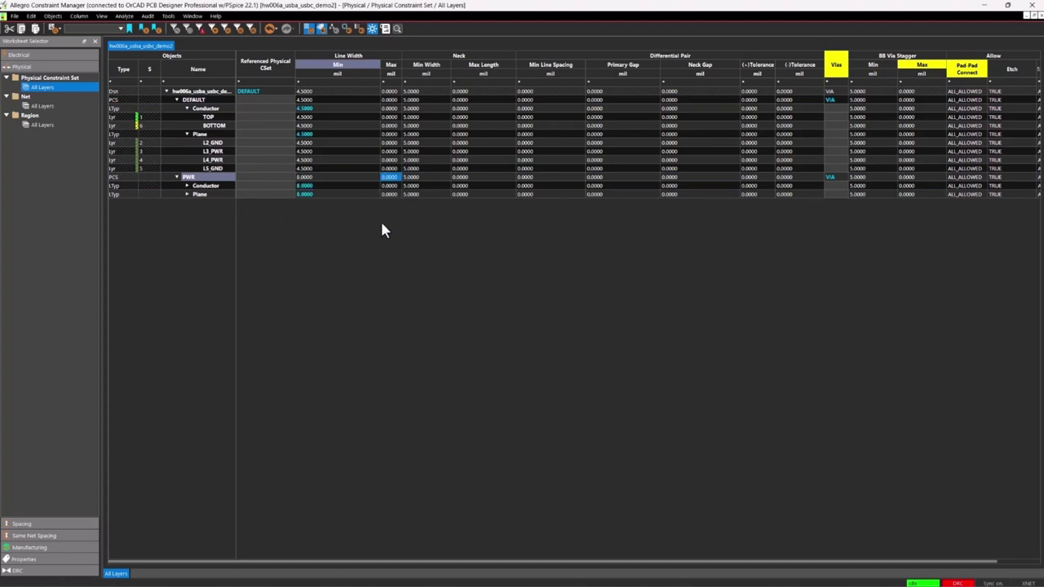
- Replace VIA with the 18RD8 via in the physical CSet via list
click(831, 100)
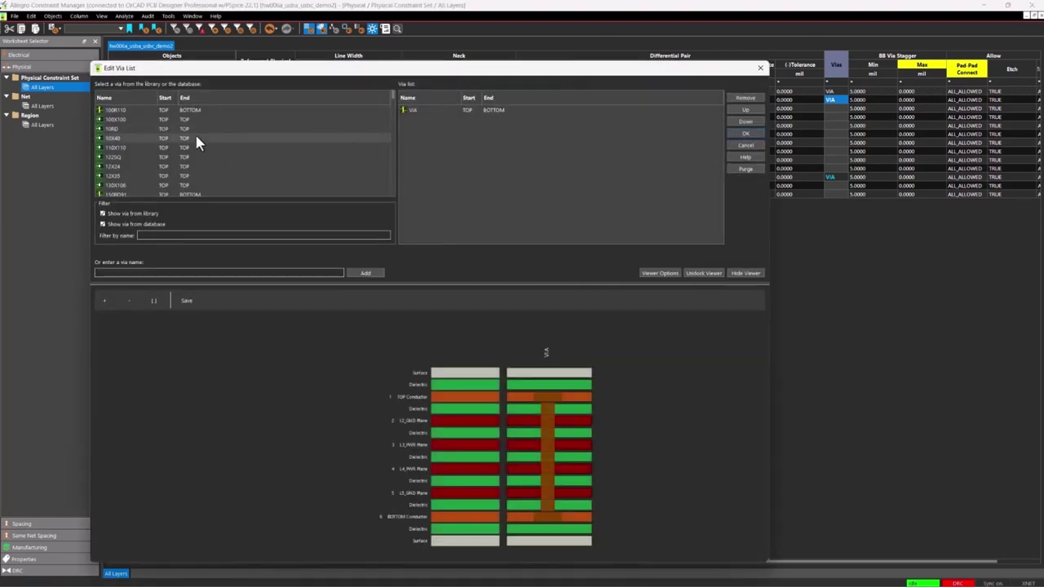
scroll(147, 155, down, 3)
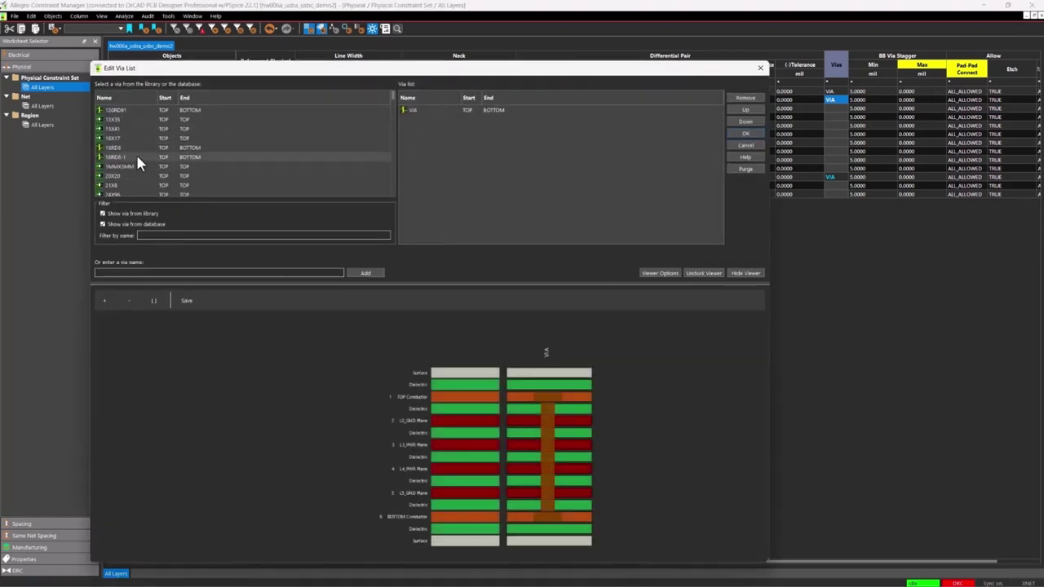
click(136, 149)
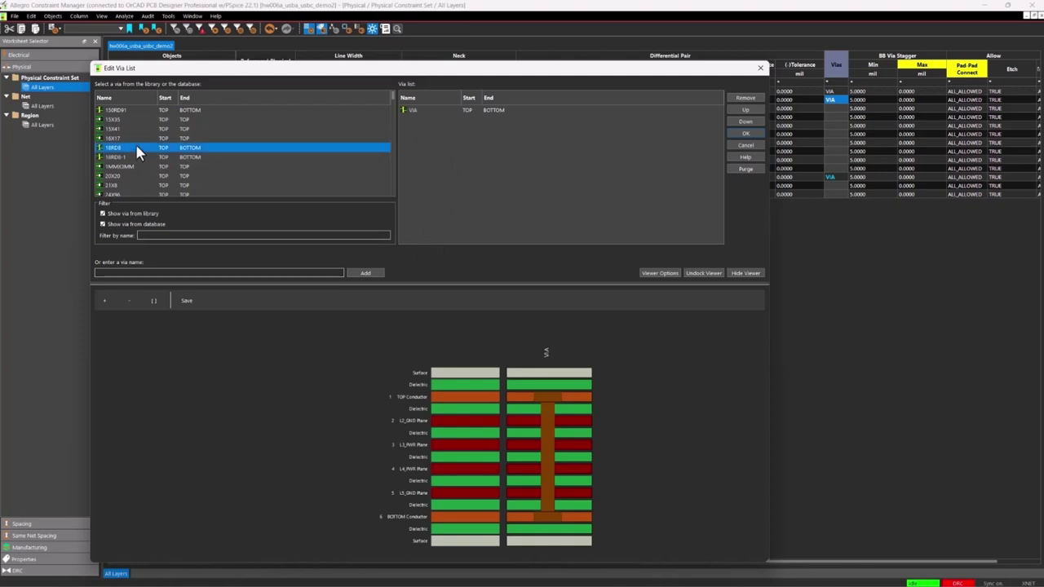
double_click(136, 149)
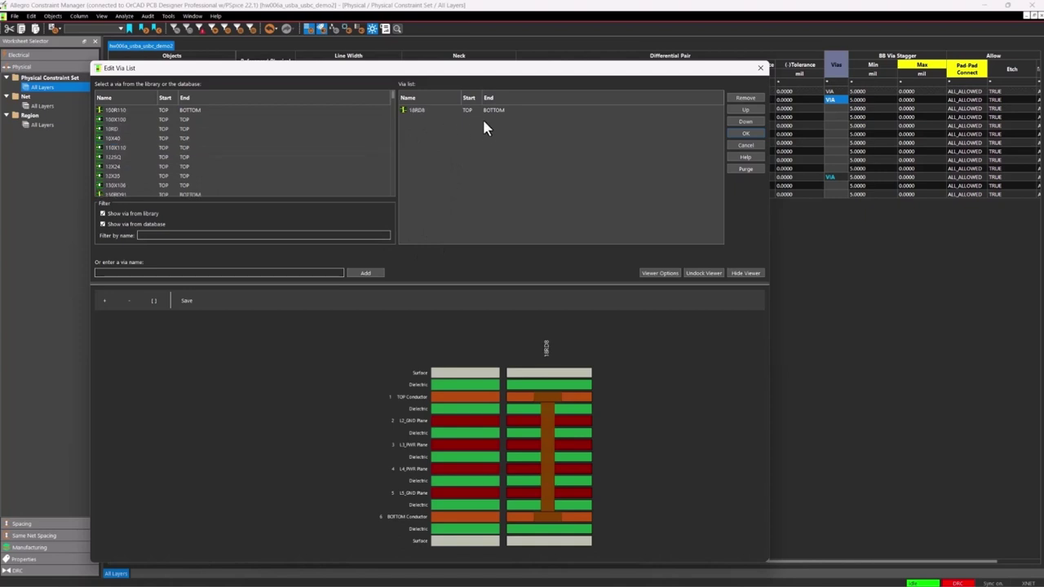
click(484, 117)
click(583, 130)
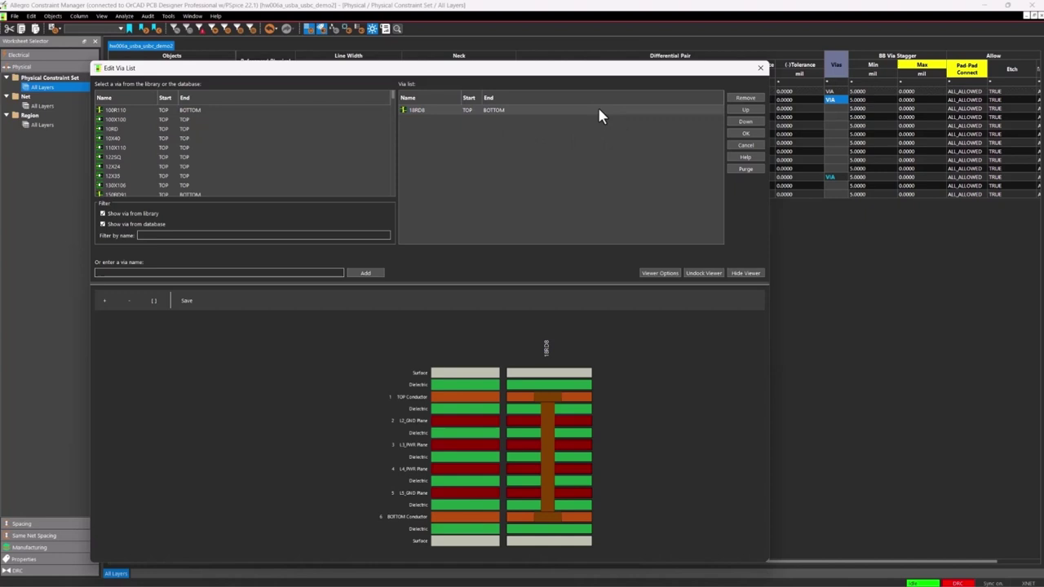
click(651, 112)
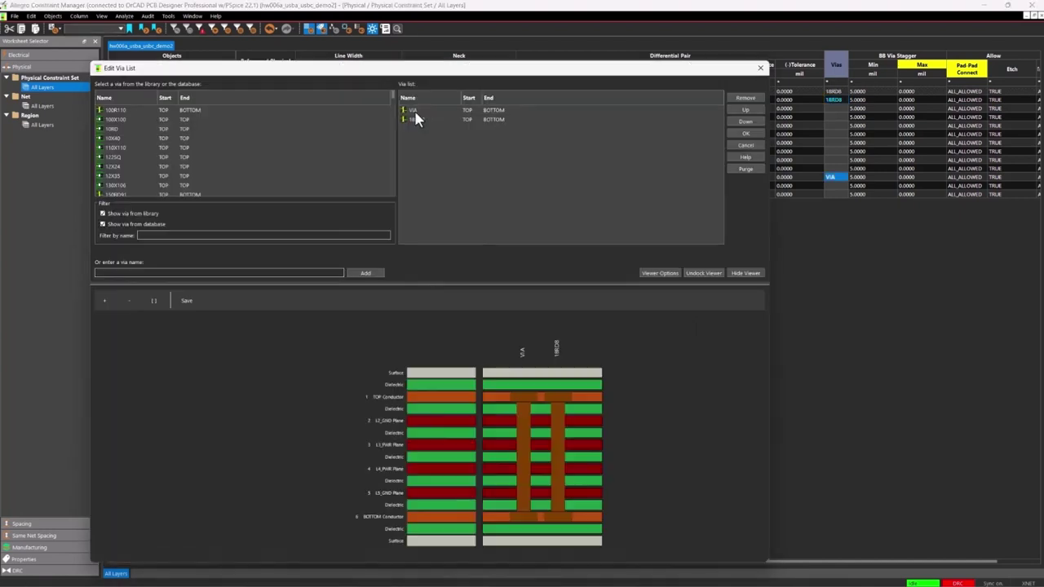
click(421, 109)
key(Delete)
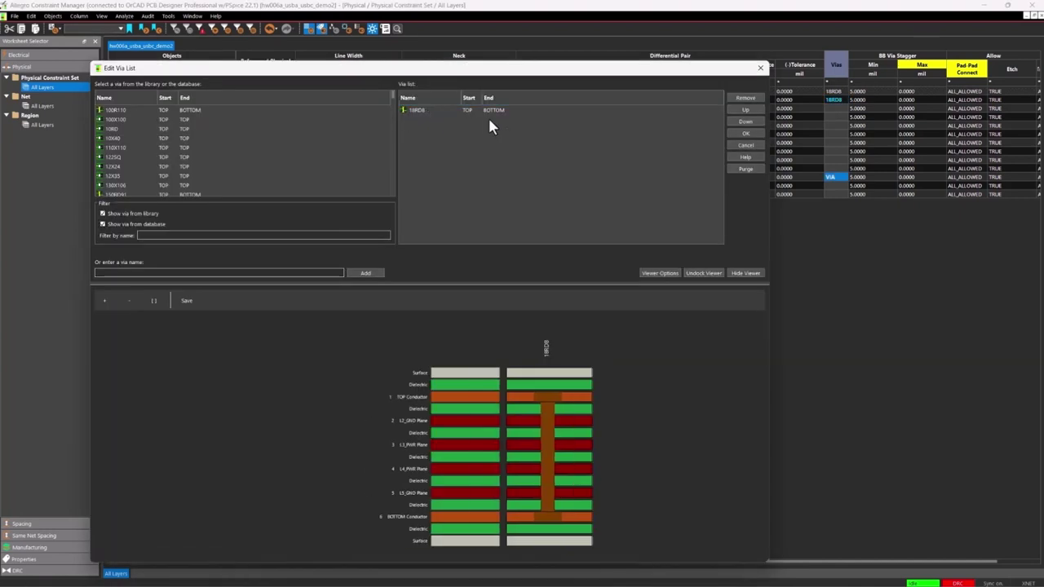
click(481, 112)
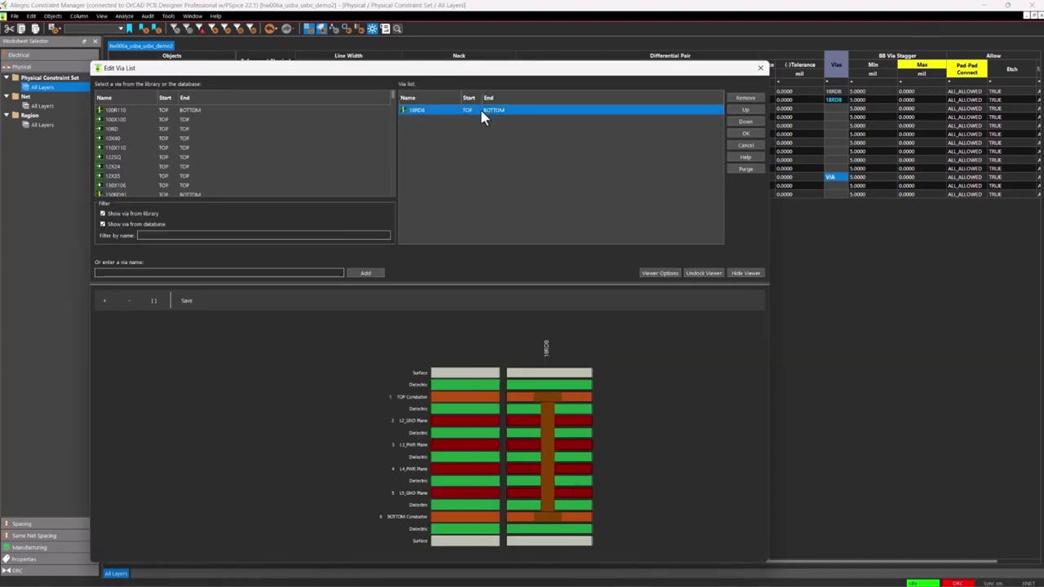
click(736, 137)
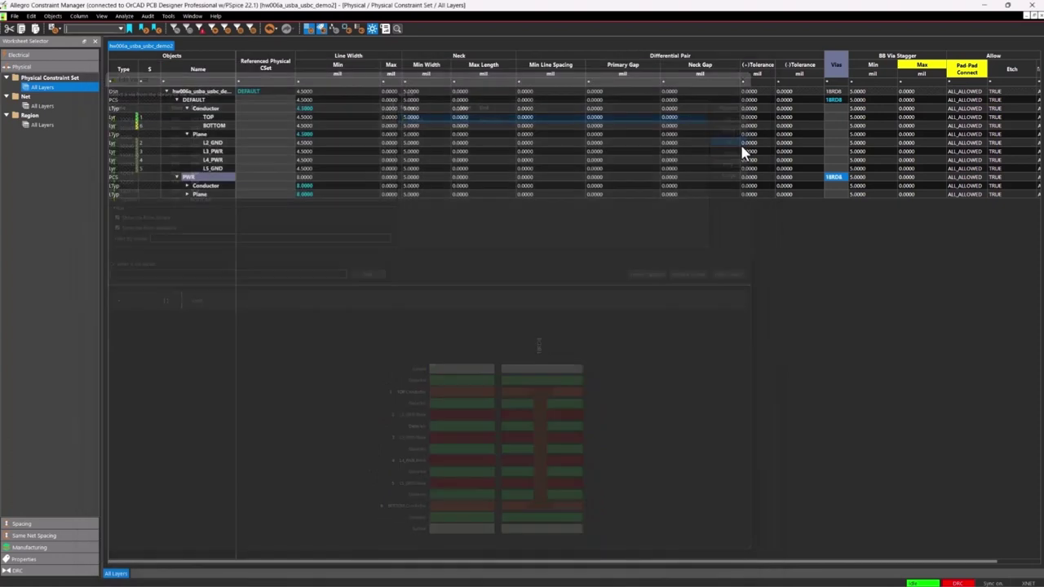
- Group GND, 3P3V, 3P3V_VCC and 5V_COM into net group PWR using the PWR CSet
click(46, 101)
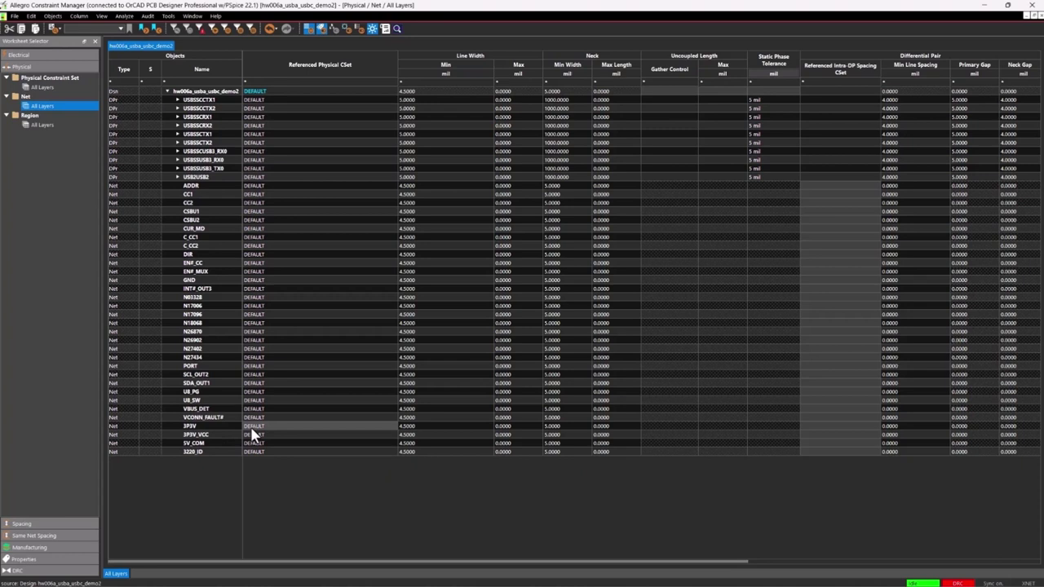
click(218, 426)
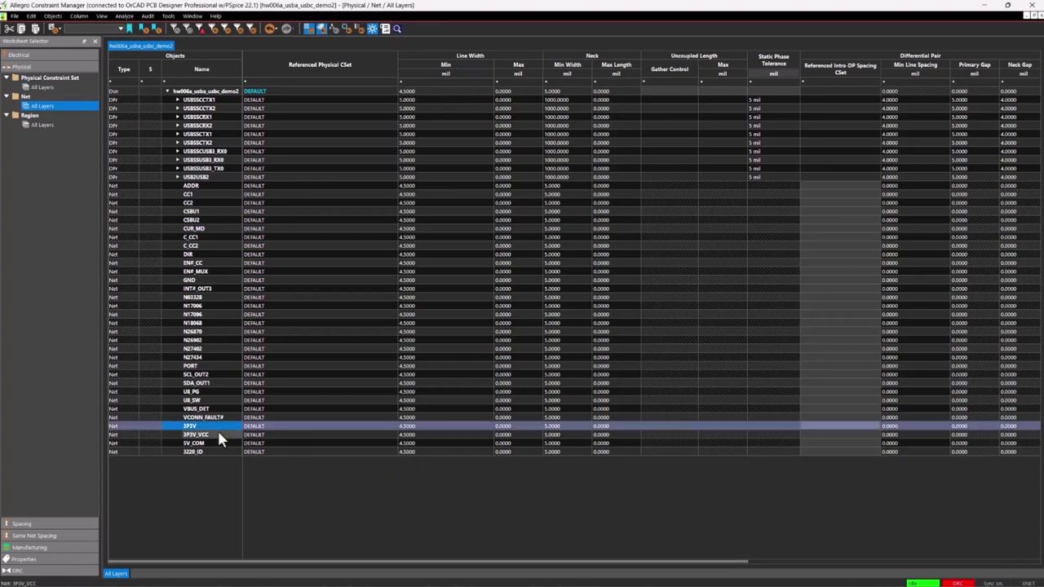
shift+click(219, 435)
shift+click(221, 443)
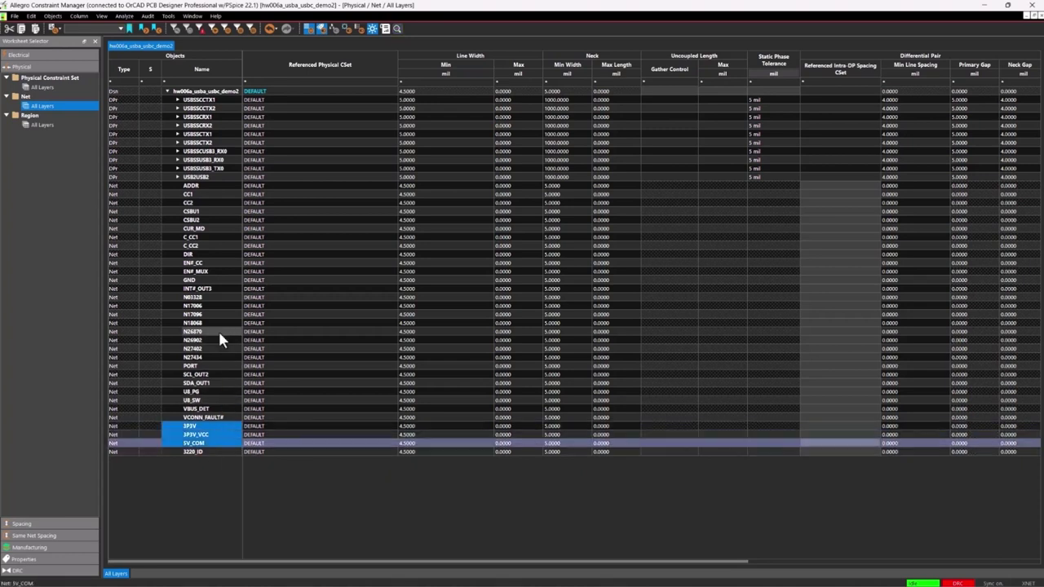
right_click(226, 281)
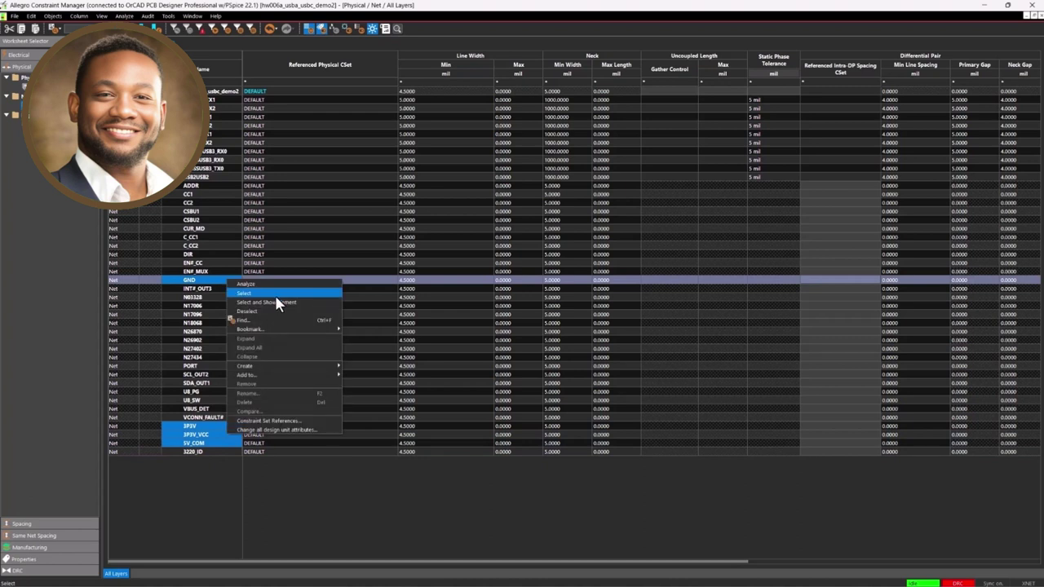
mouse_move(269, 366)
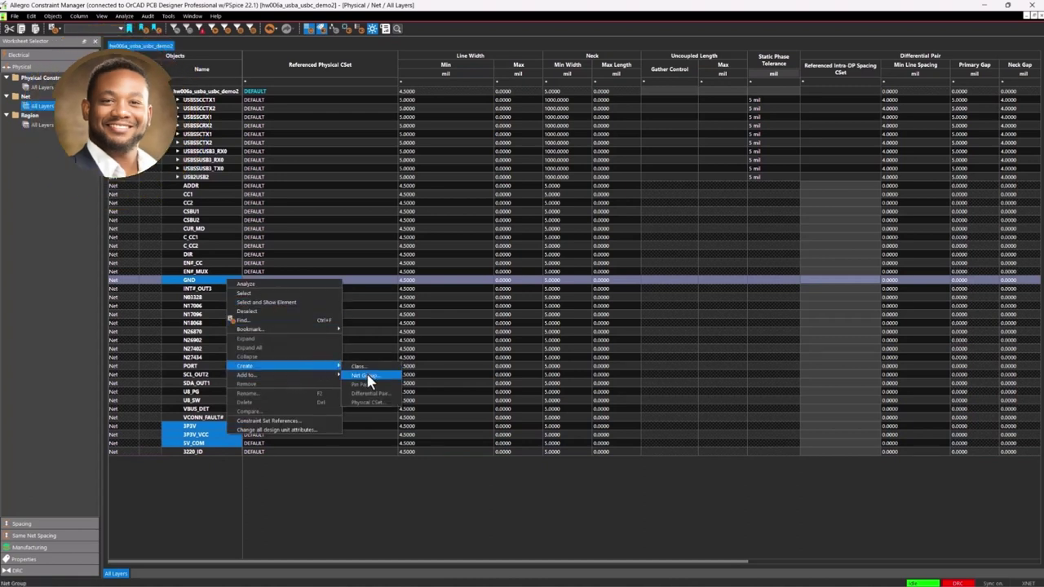
click(366, 375)
text(PWR)
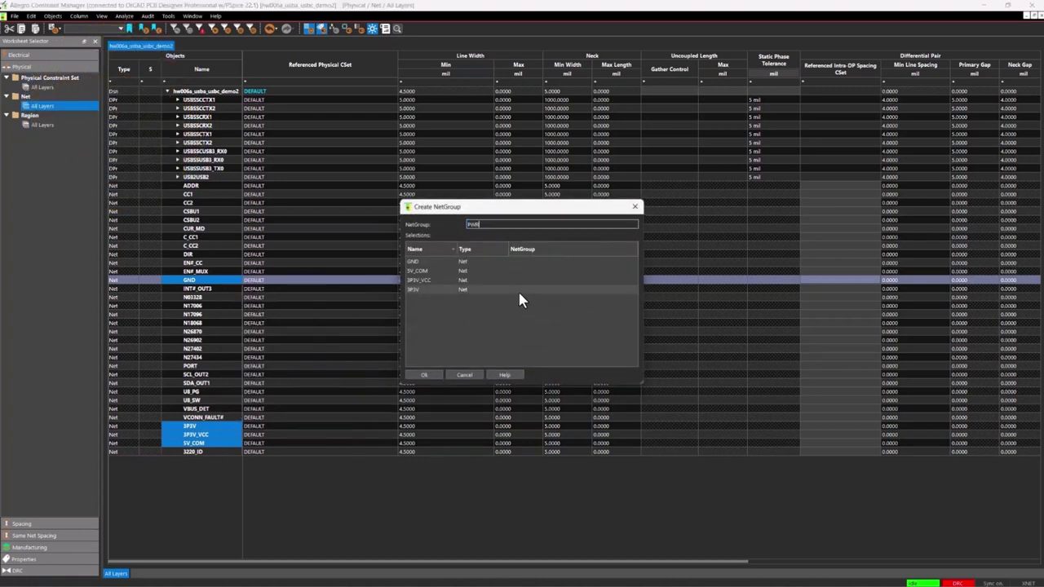
key(Return)
click(281, 101)
click(282, 117)
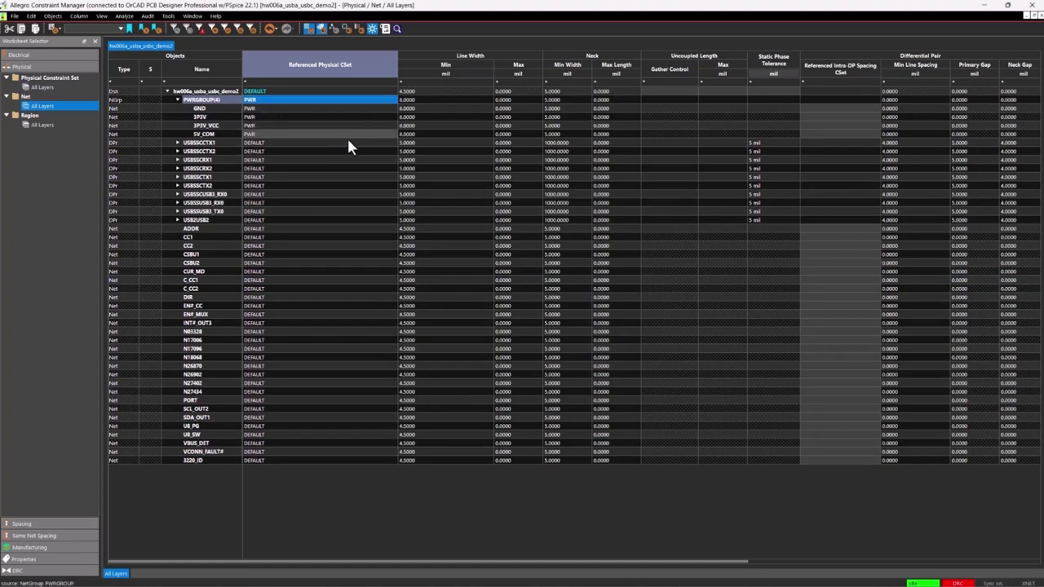
- Check the all-layers Spacing, Same Net Spacing and Manufacturing worksheets, then close Constraint Manager
click(21, 524)
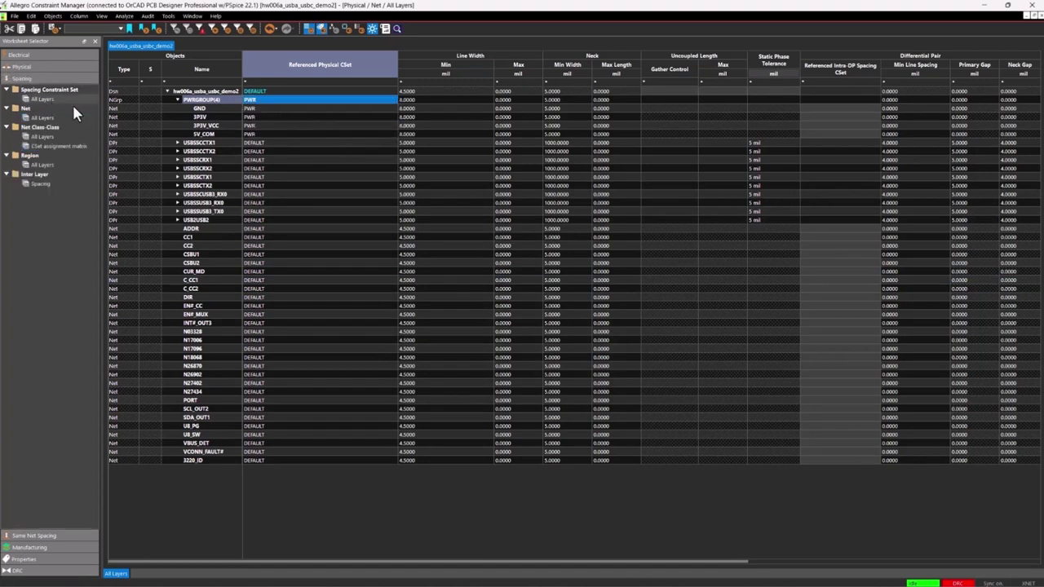
click(58, 99)
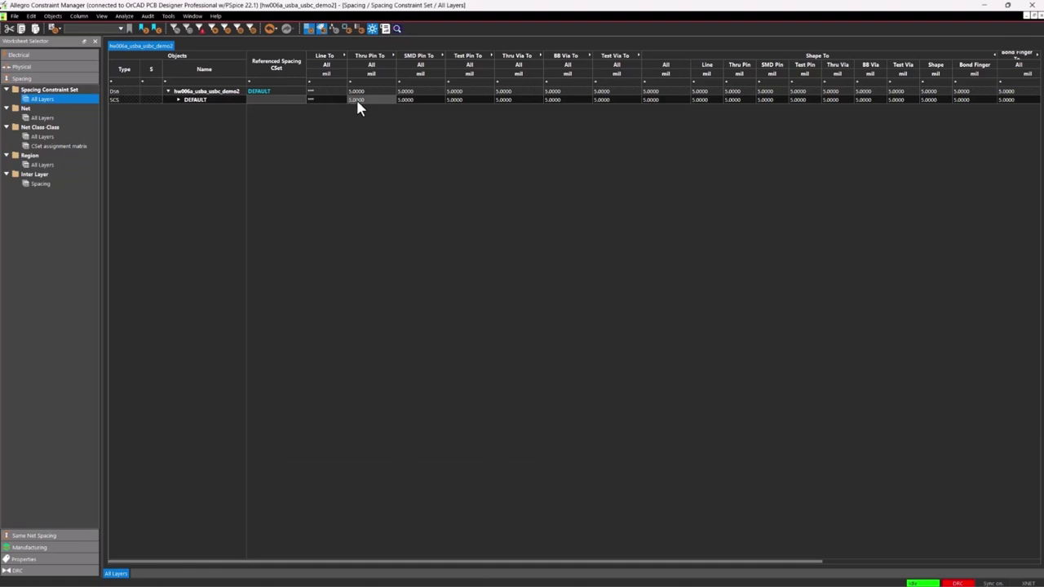
click(49, 536)
click(69, 547)
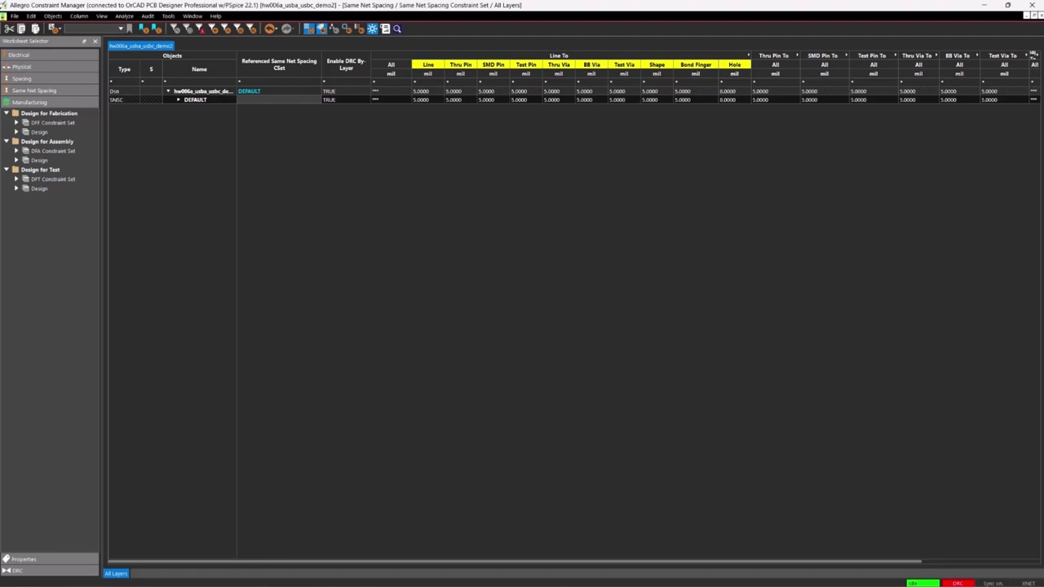
click(1031, 5)
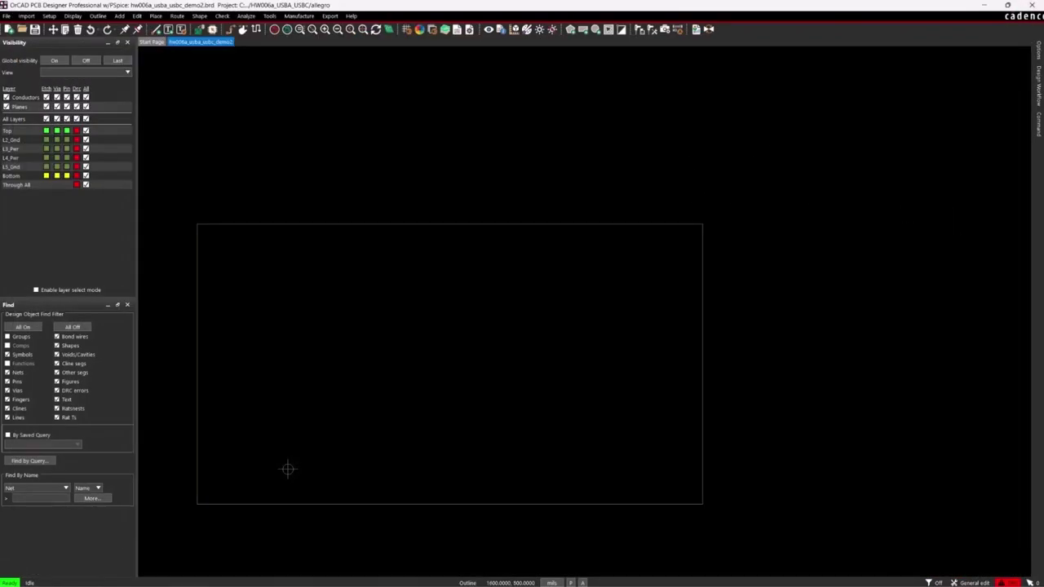
scroll(739, 112, up, 2)
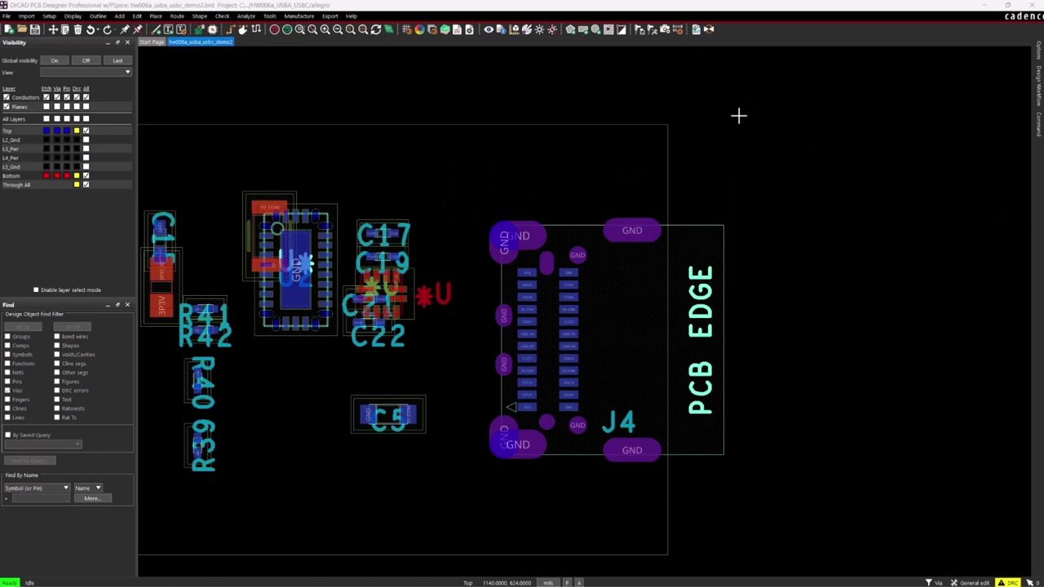
key(Left)
key(Left)
key(Left)
key(Left)
key(Left)
key(Left)
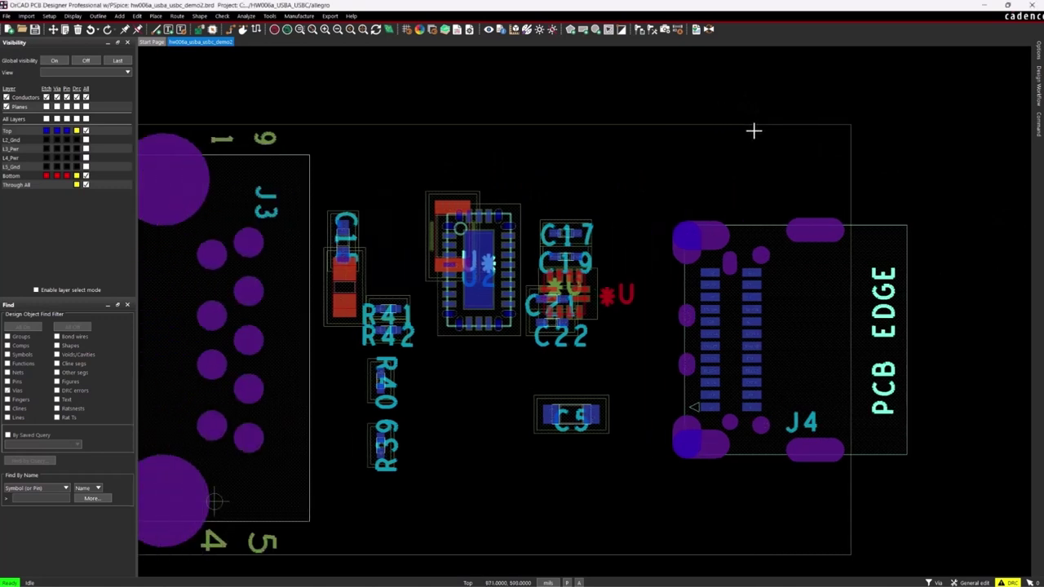
key(Left)
key(Left)
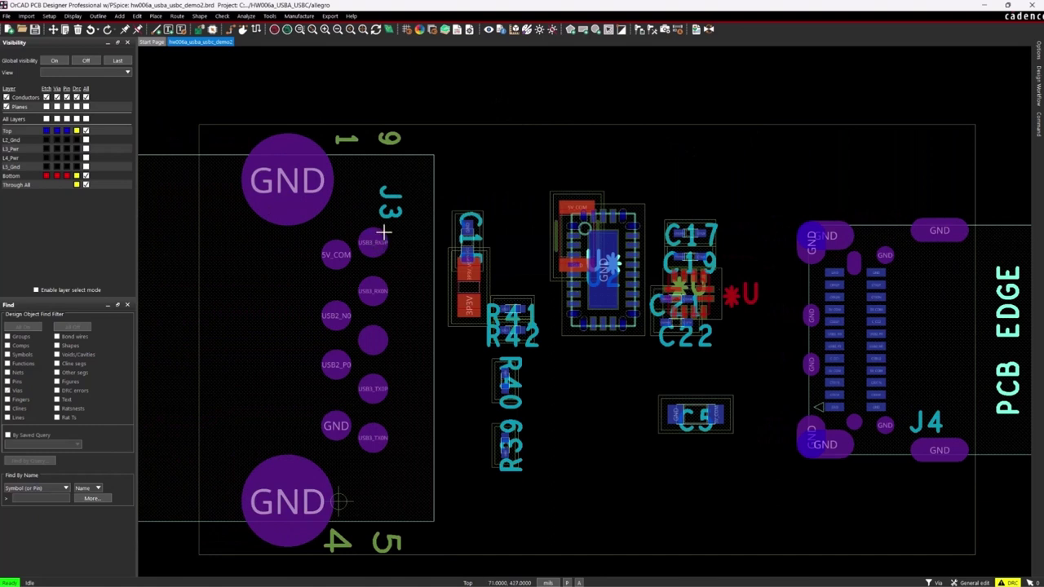
scroll(437, 232, down, 2)
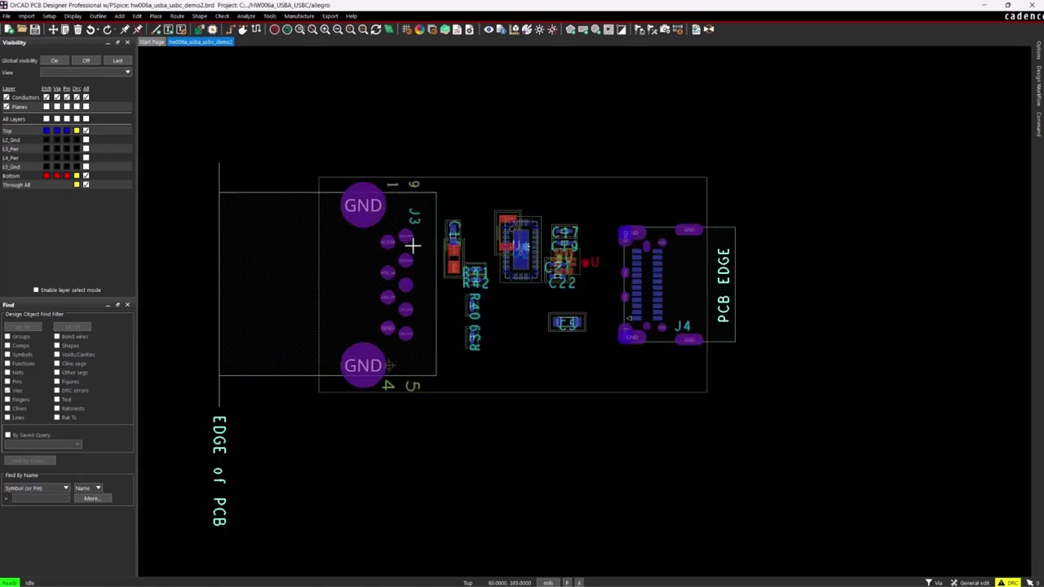
scroll(668, 261, up, 2)
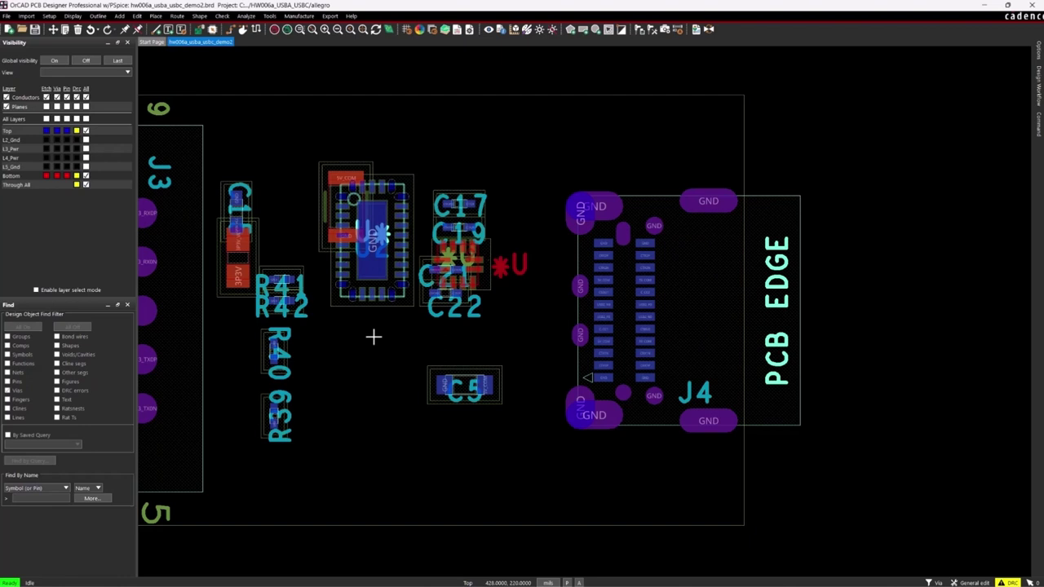
scroll(374, 335, down, 1)
scroll(379, 329, up, 3)
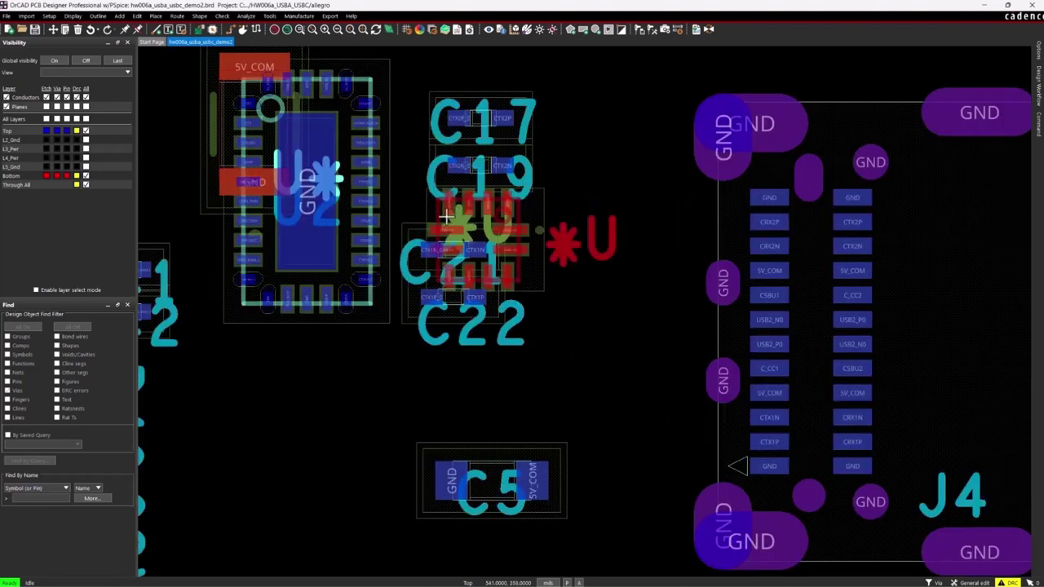
scroll(487, 238, down, 2)
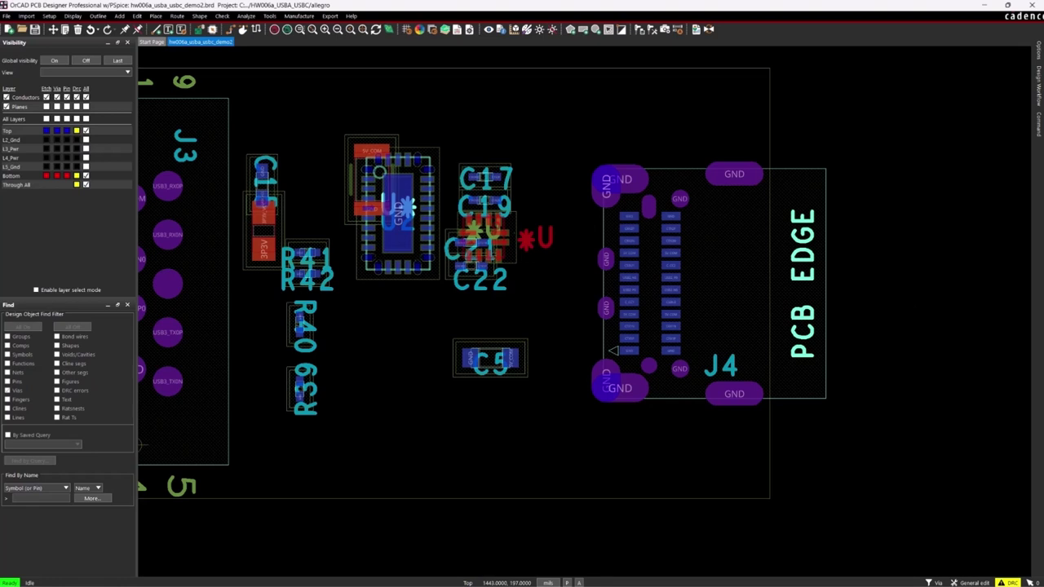
scroll(493, 189, up, 1)
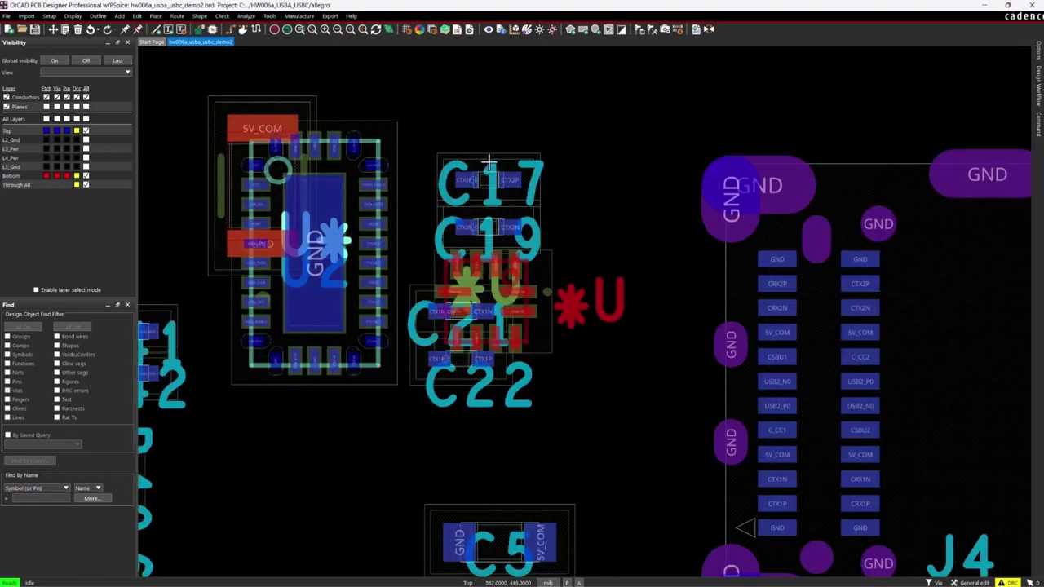
scroll(487, 170, up, 1)
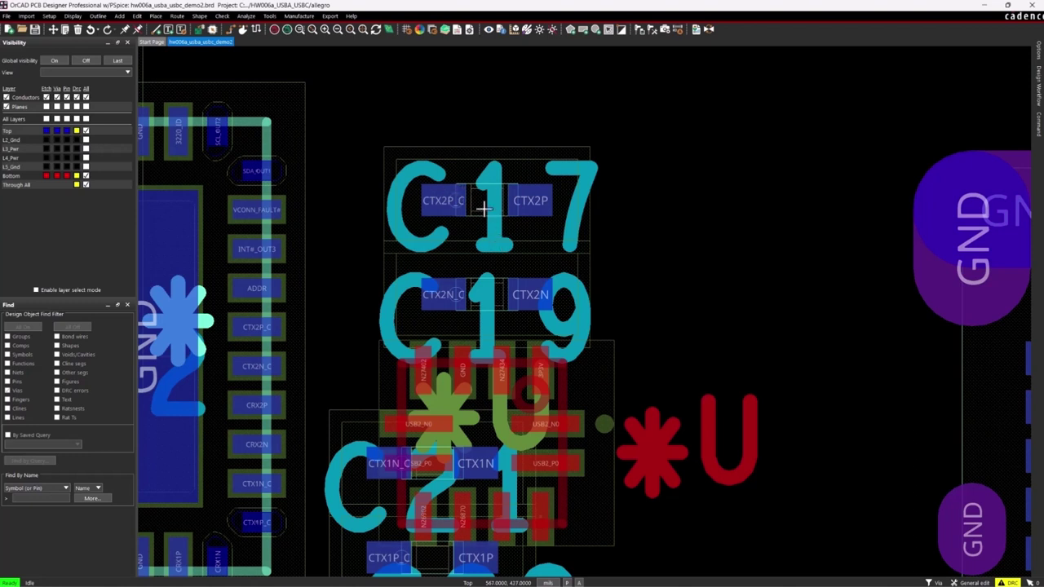
scroll(483, 228, down, 2)
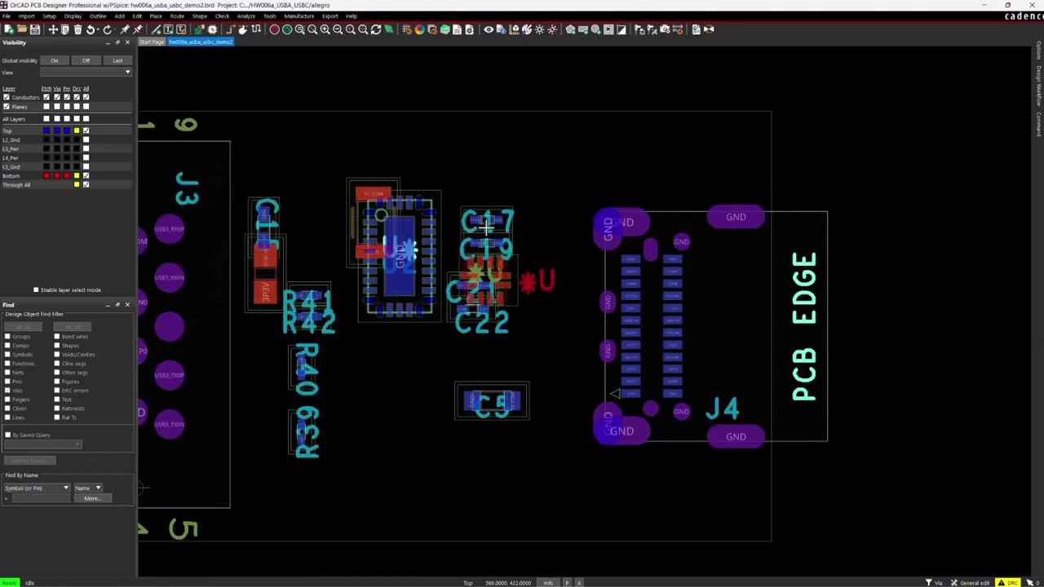
scroll(485, 223, up, 2)
scroll(486, 223, down, 1)
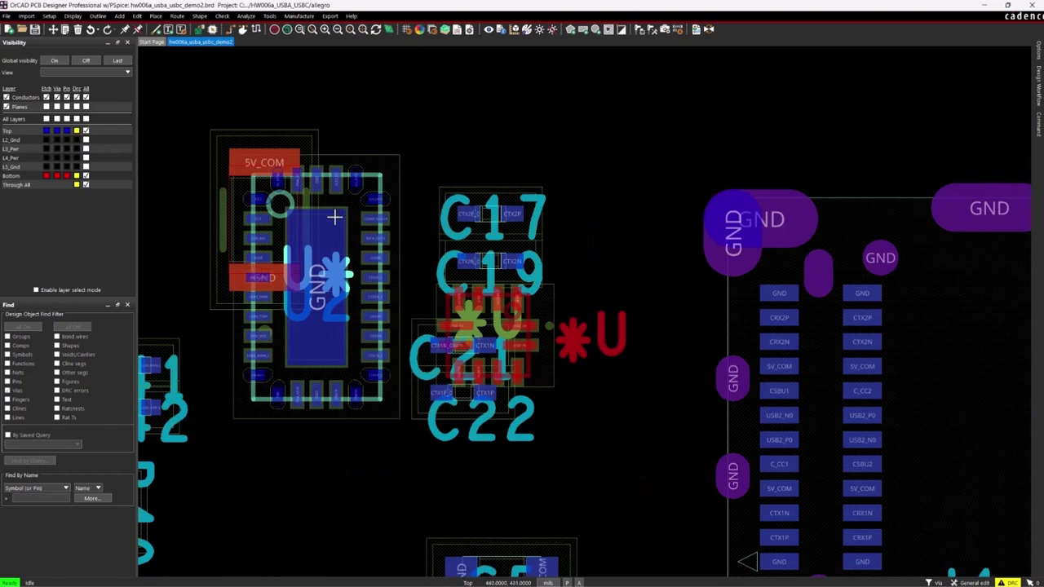
scroll(353, 228, up, 1)
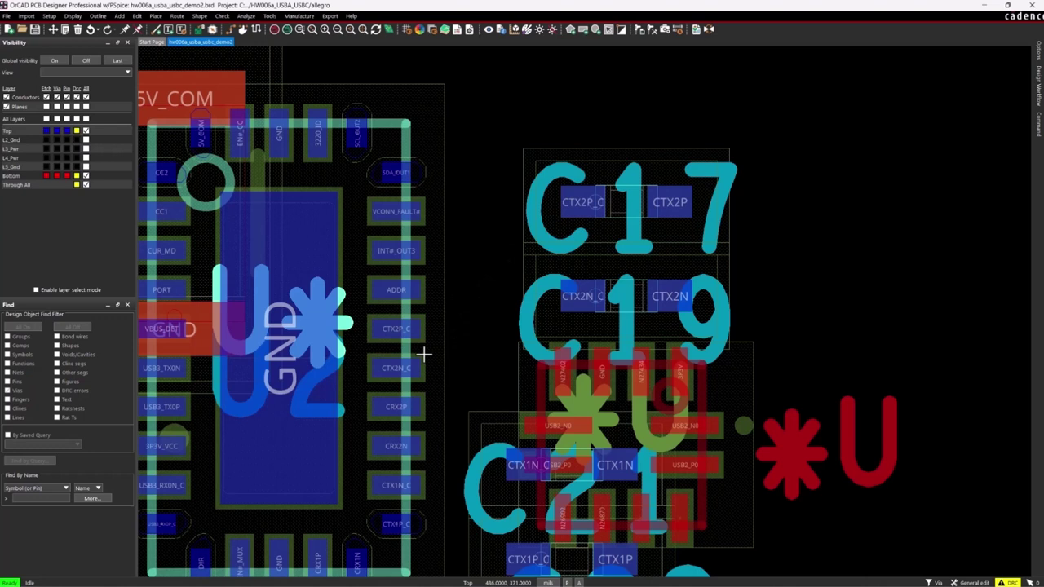
scroll(440, 343, down, 2)
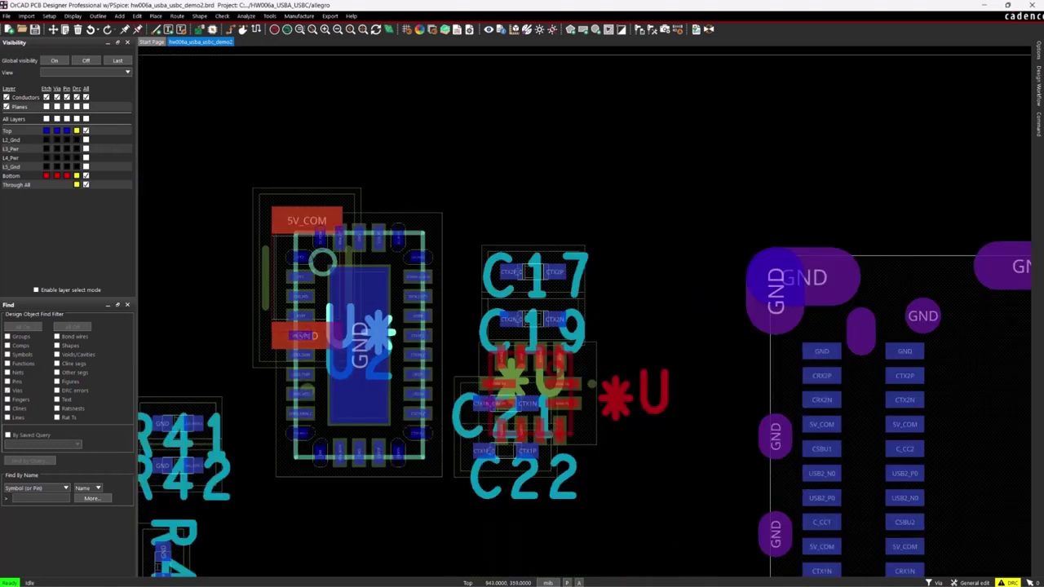
scroll(676, 303, down, 3)
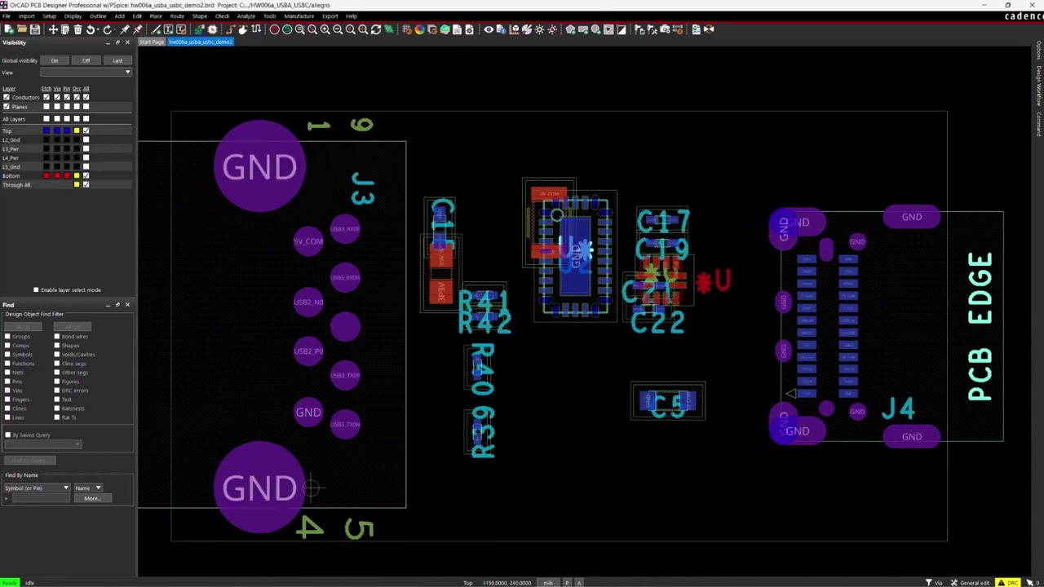
- Make Etch/Bottom active with F3 and show the L2_Gnd, L5_Gnd, L3_Per and L4_Per layers
key(F3)
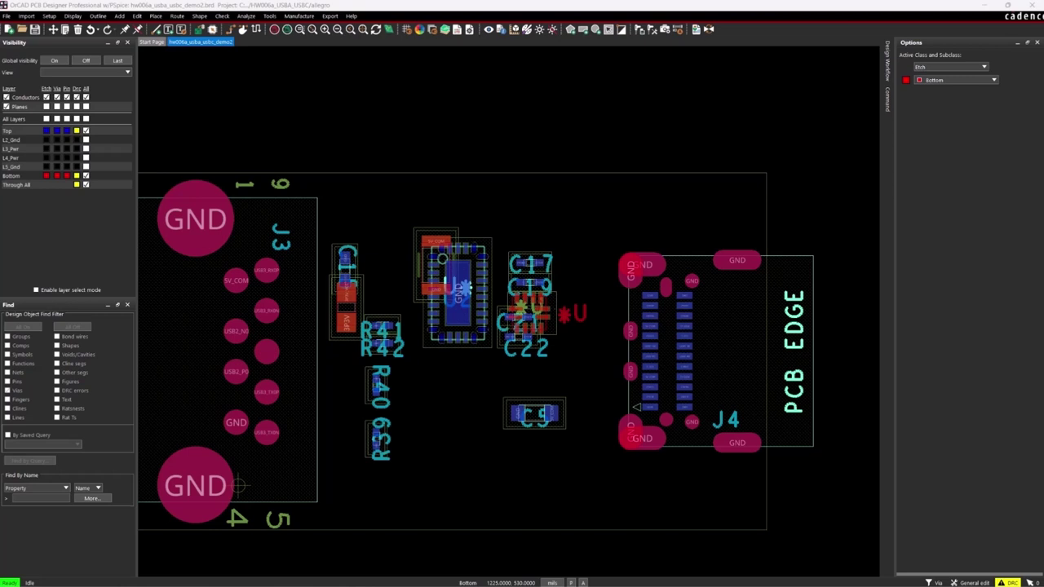
click(85, 139)
click(86, 166)
click(85, 148)
click(85, 157)
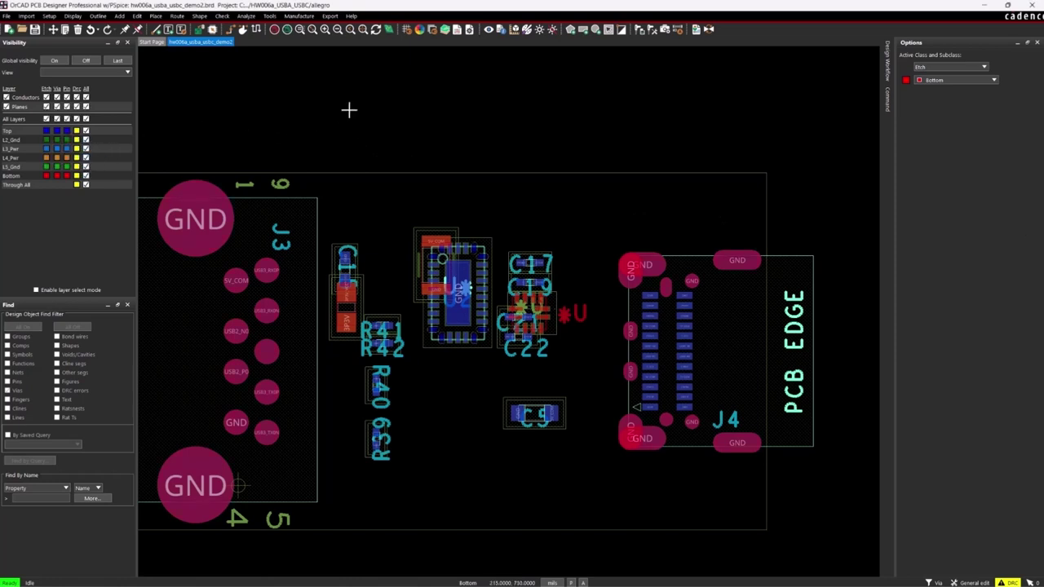
- Define an L2_GND plane outline on net GND at 0 V, copied from the board outline
click(98, 17)
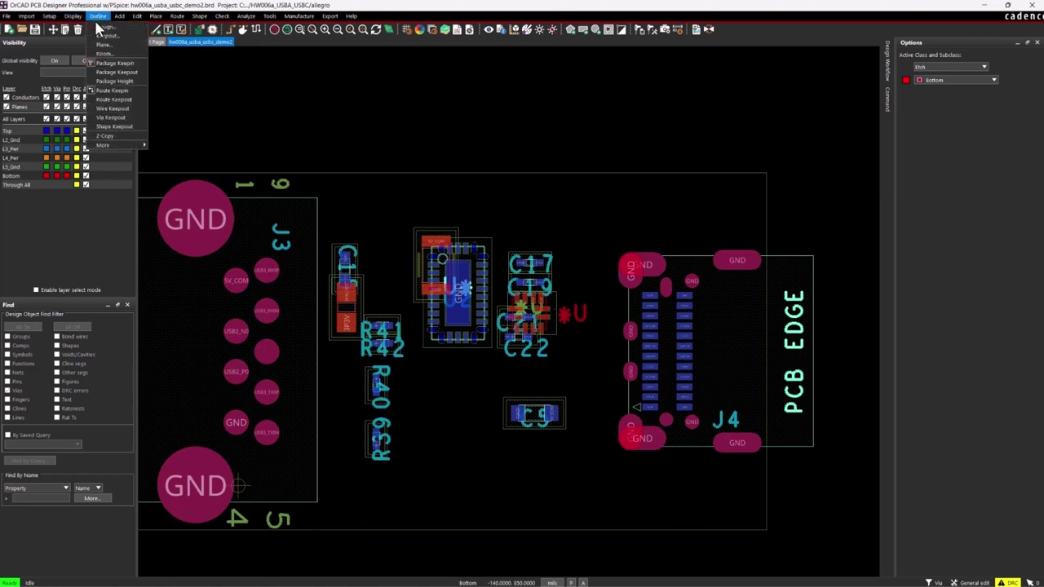
click(105, 44)
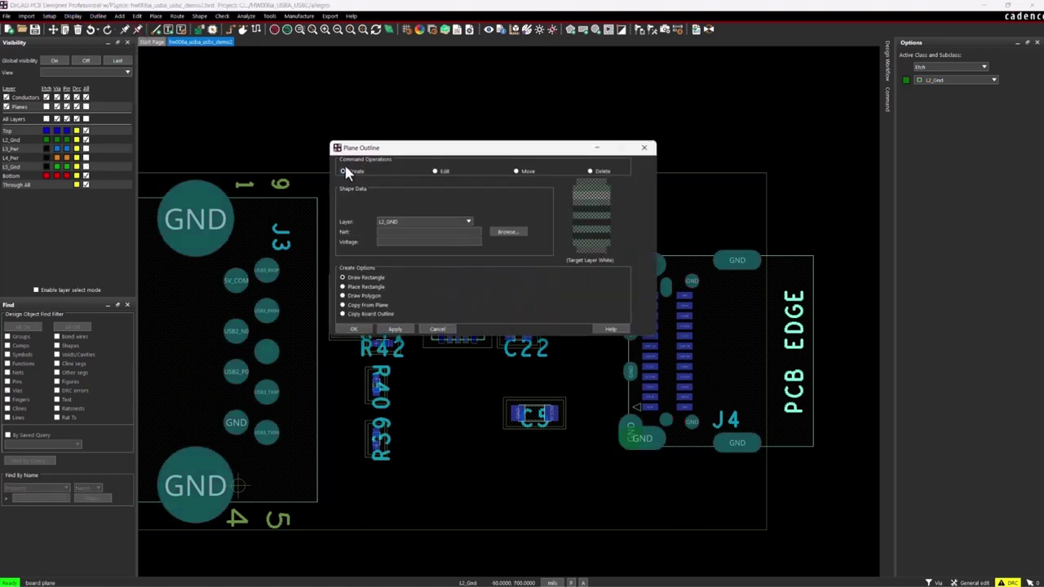
click(496, 233)
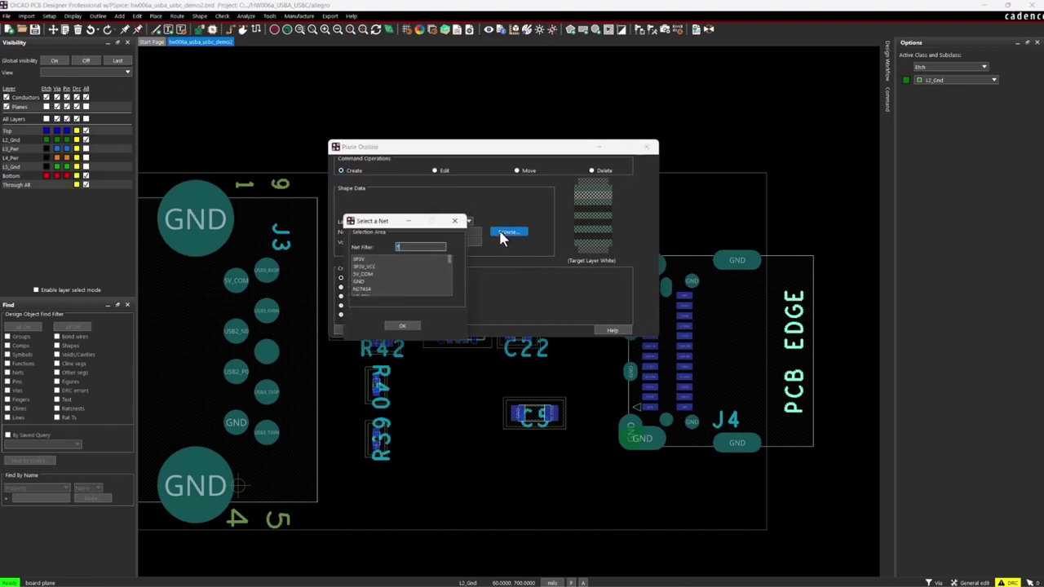
click(372, 281)
click(403, 326)
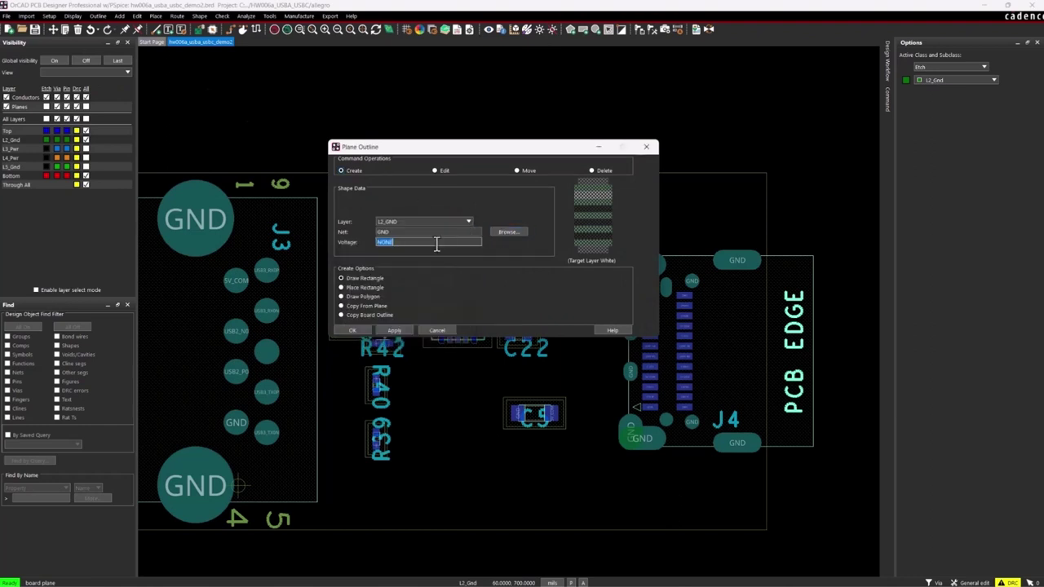
click(364, 314)
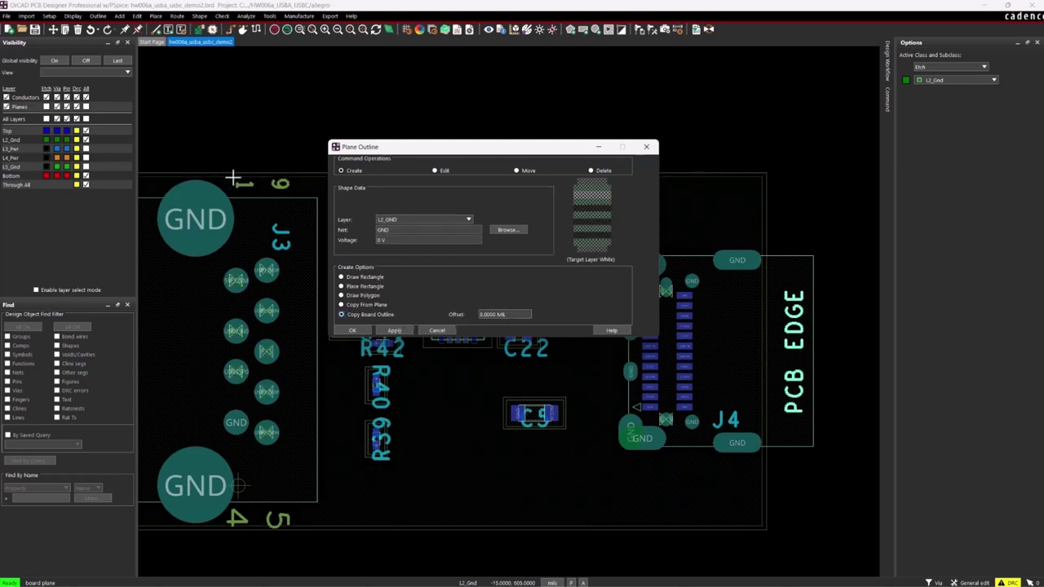
click(394, 330)
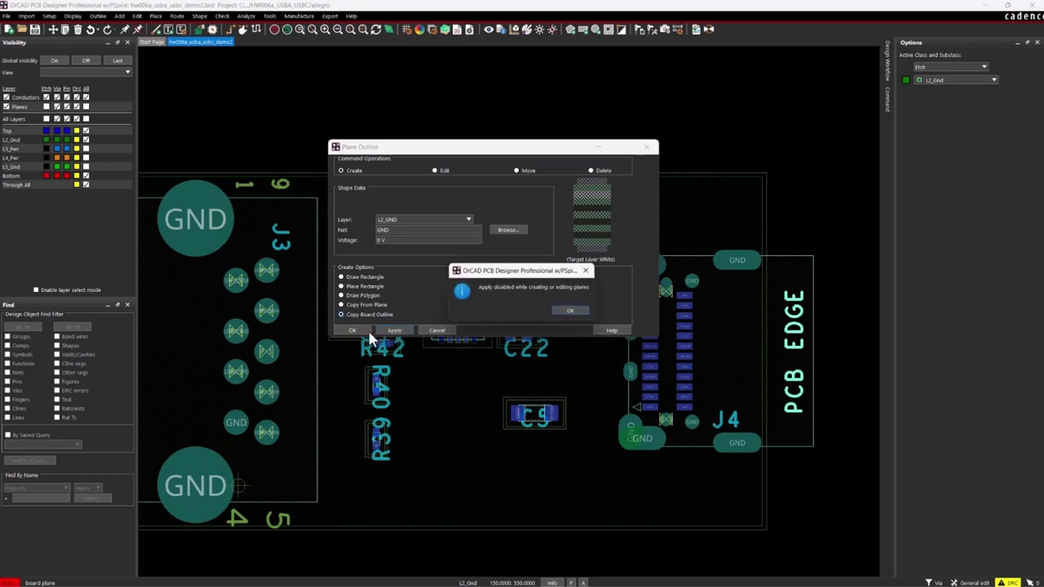
click(432, 331)
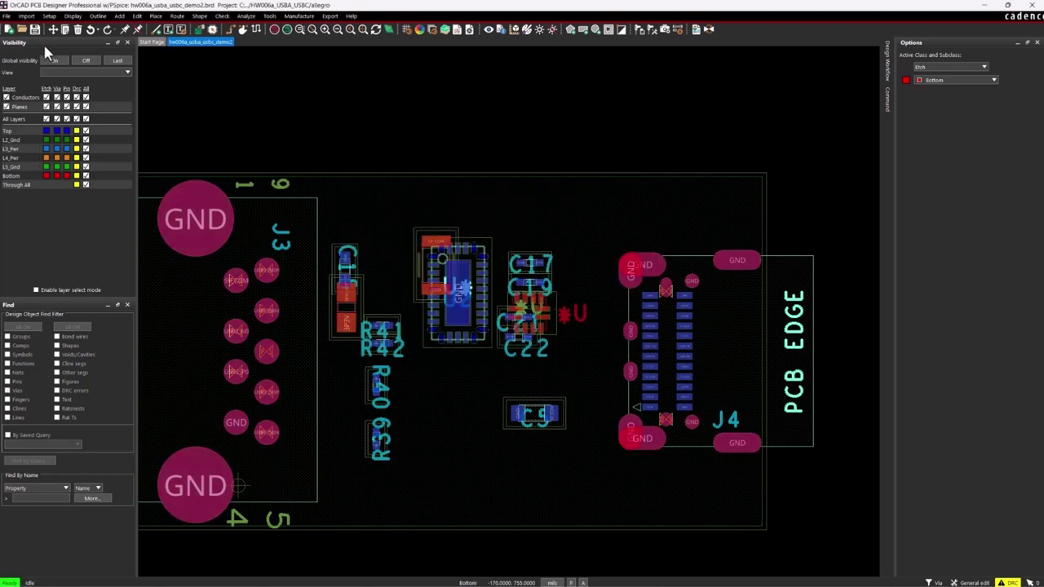
- Change the L2_Gnd ground plane's shape type to dynamic copper, accepting the loss of voids
click(200, 16)
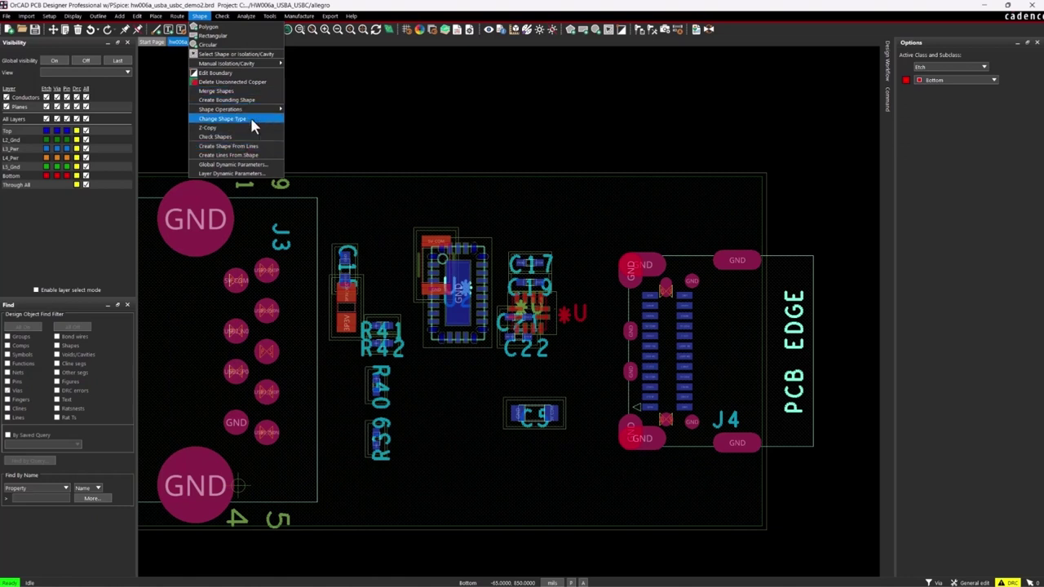
click(251, 120)
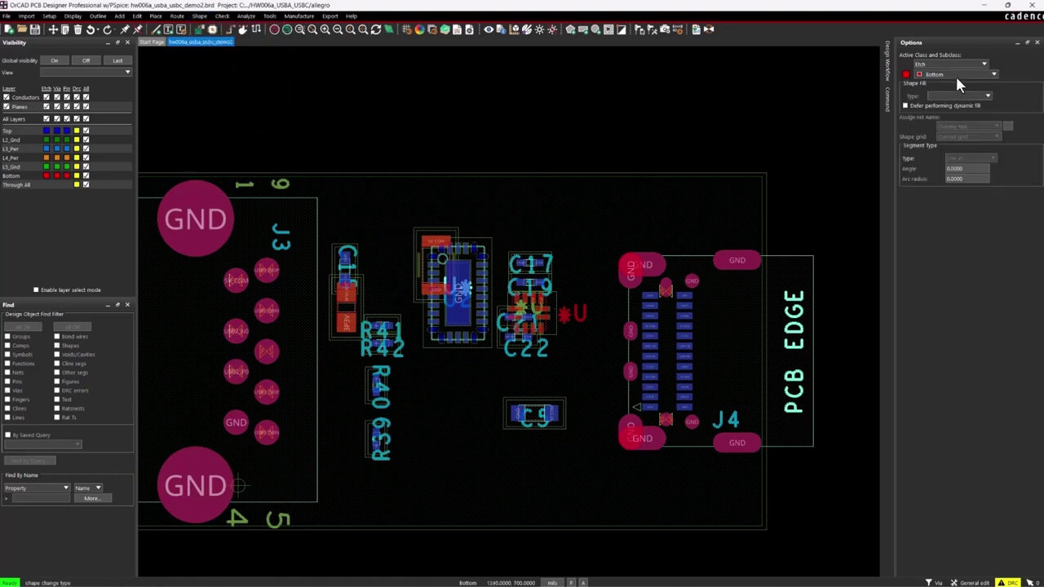
click(962, 73)
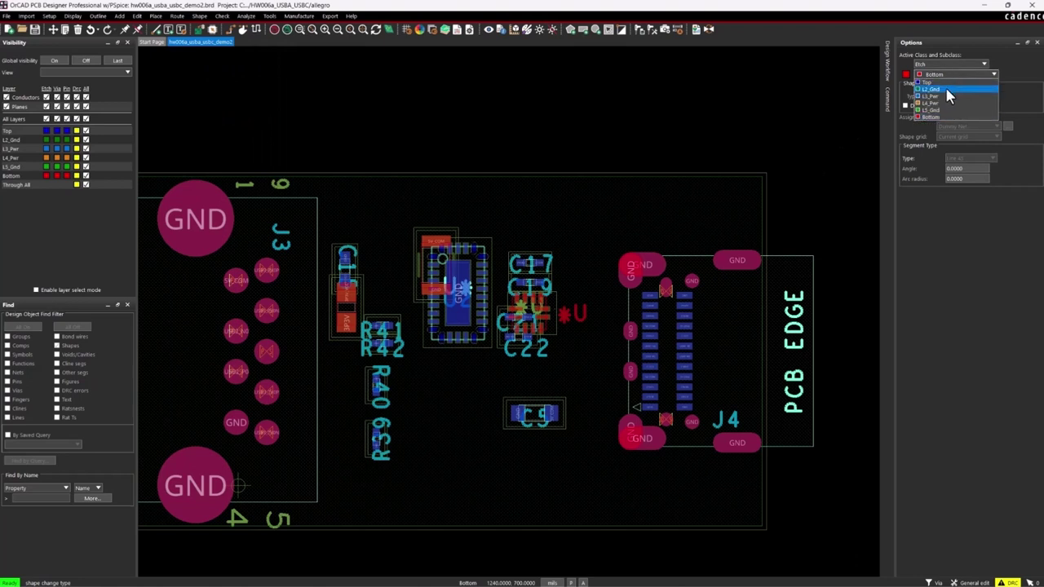
click(946, 89)
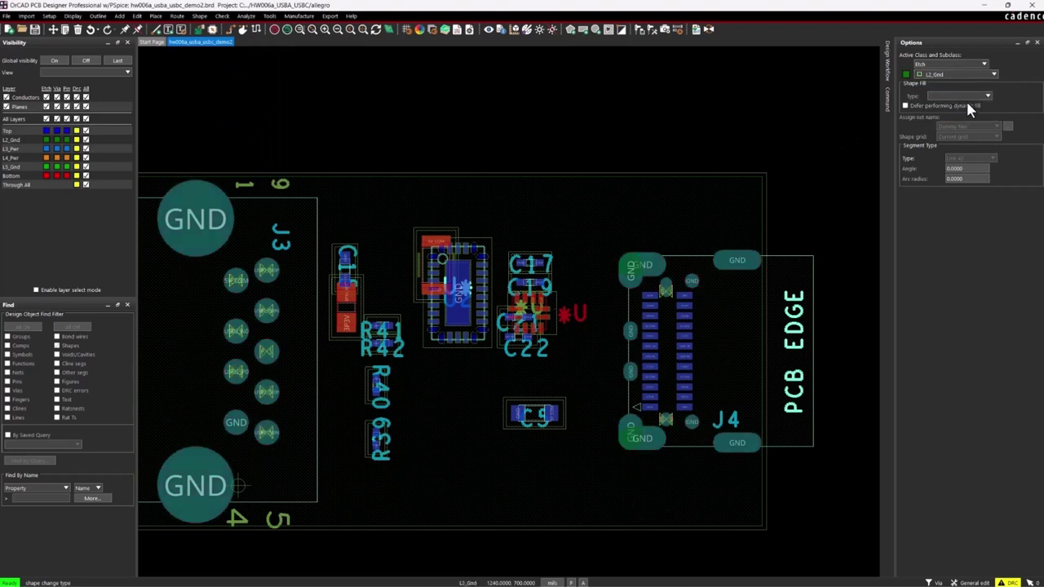
click(987, 95)
click(979, 108)
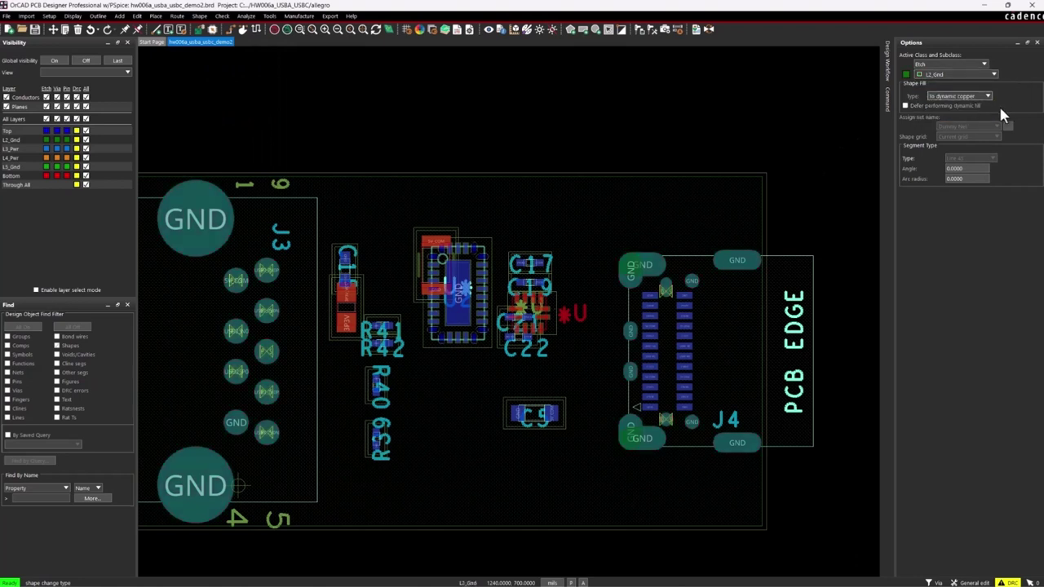
click(616, 184)
click(555, 310)
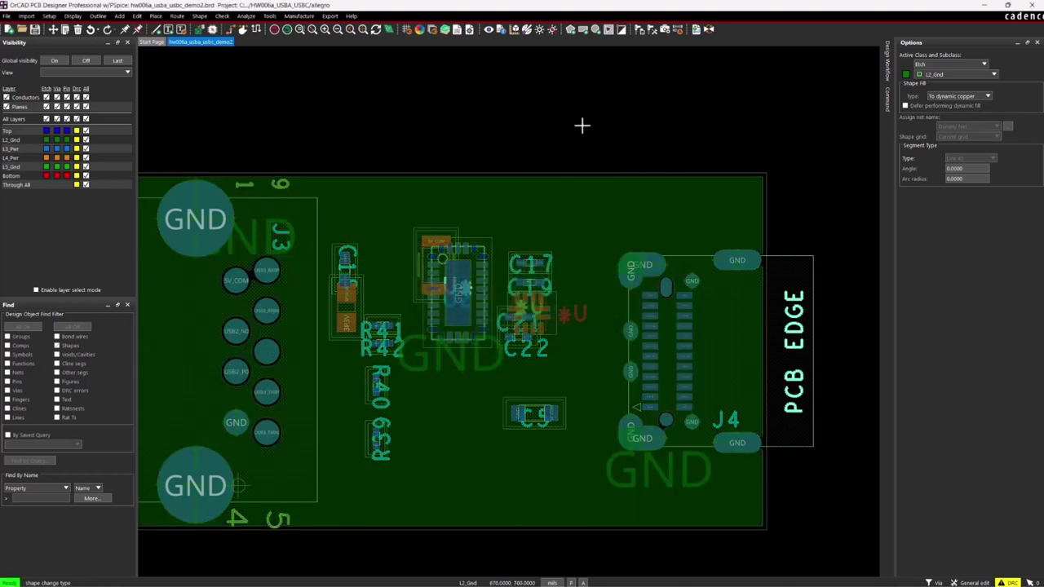
right_click(583, 123)
click(600, 129)
- Hide the plane layers, then add an L5_GND plane on net GND at 0 V following the board outline
click(85, 106)
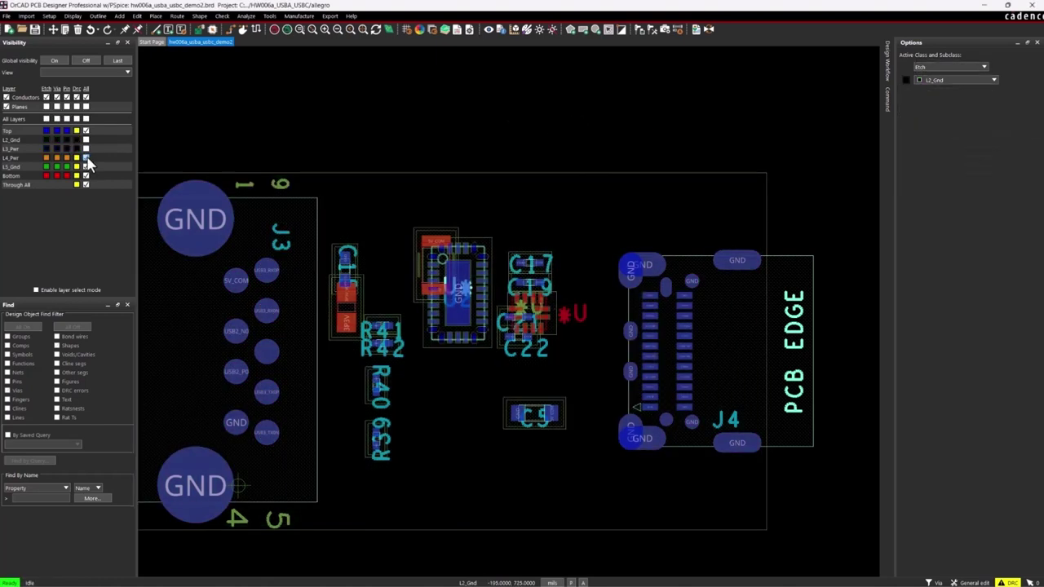
click(97, 16)
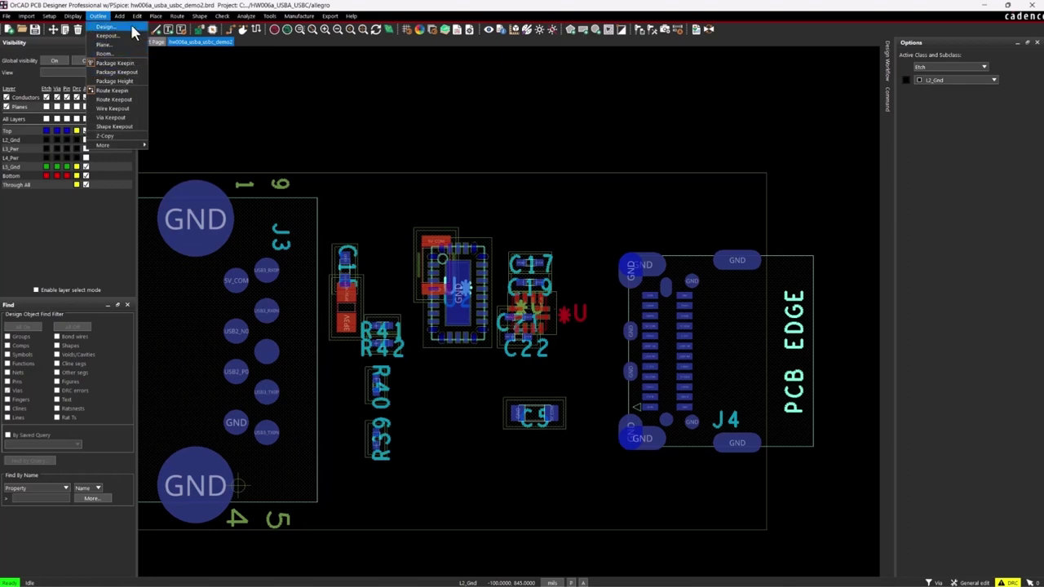
click(130, 26)
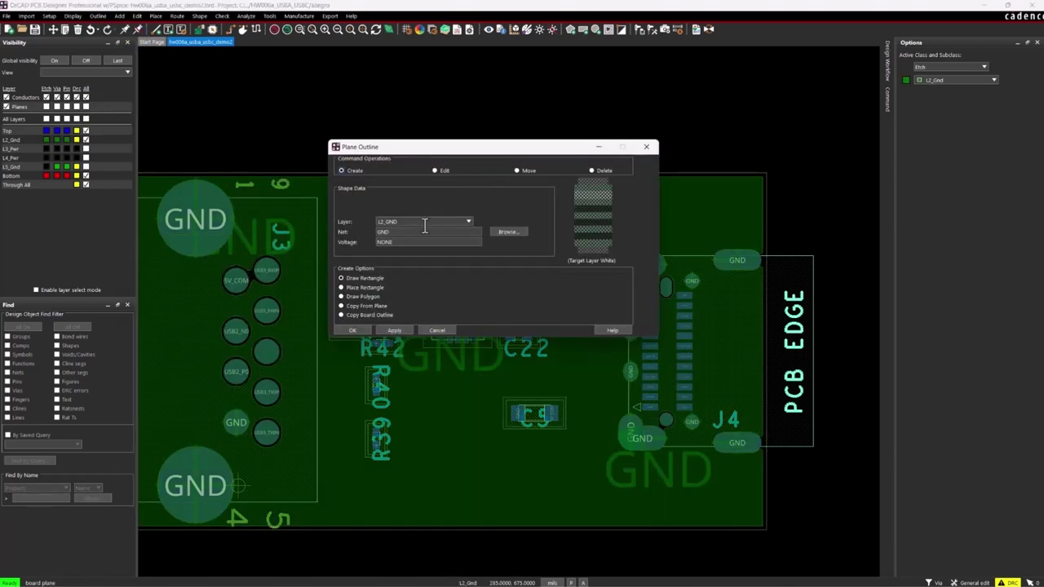
click(457, 222)
click(427, 249)
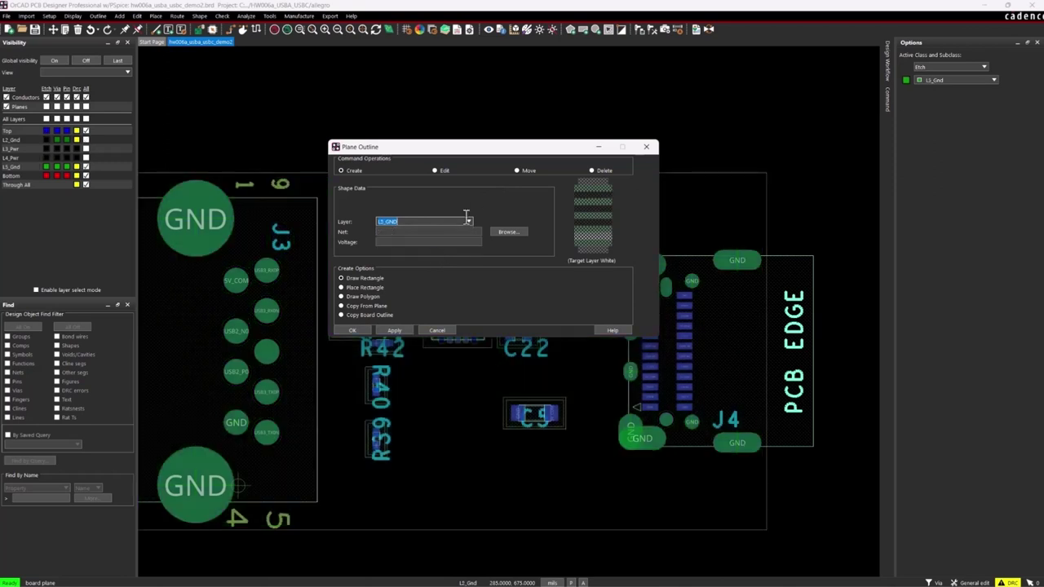
click(506, 232)
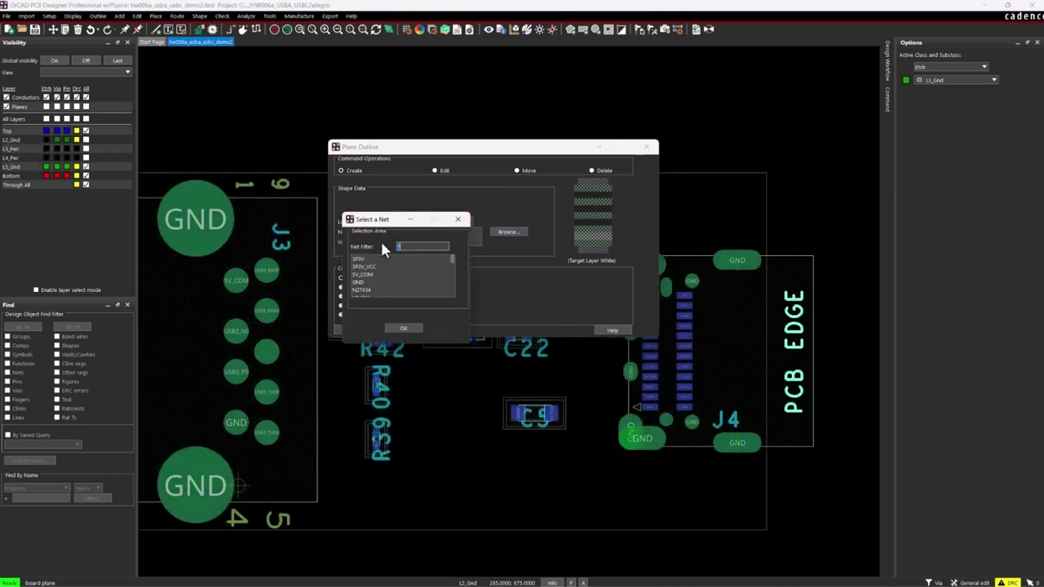
click(391, 282)
click(402, 329)
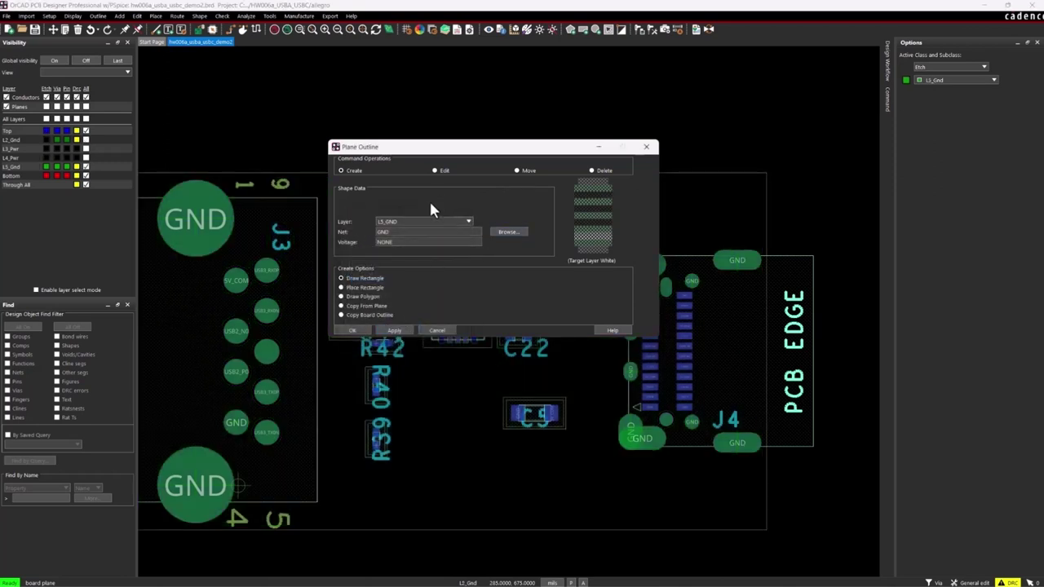
double_click(405, 242)
text(0)
click(341, 315)
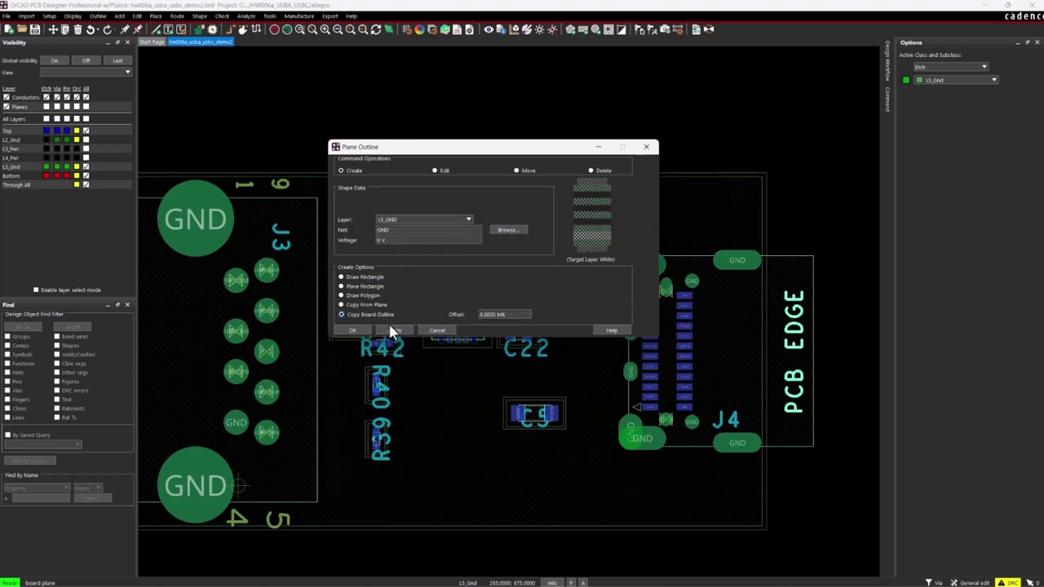
click(352, 330)
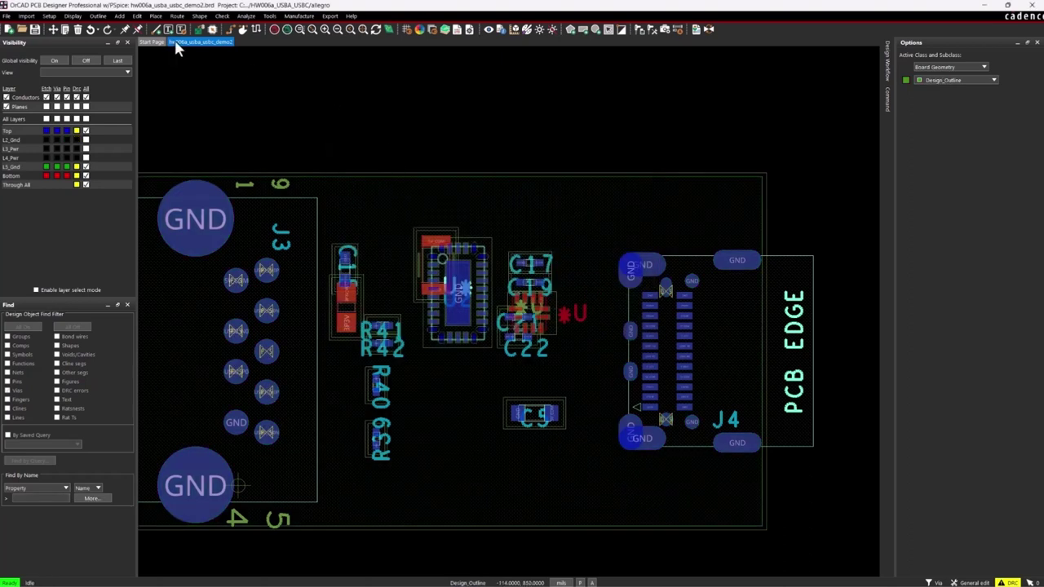
- Change the Etch/L5_Gnd ground plane's shape type to dynamic copper, accepting the loss of voids
click(199, 16)
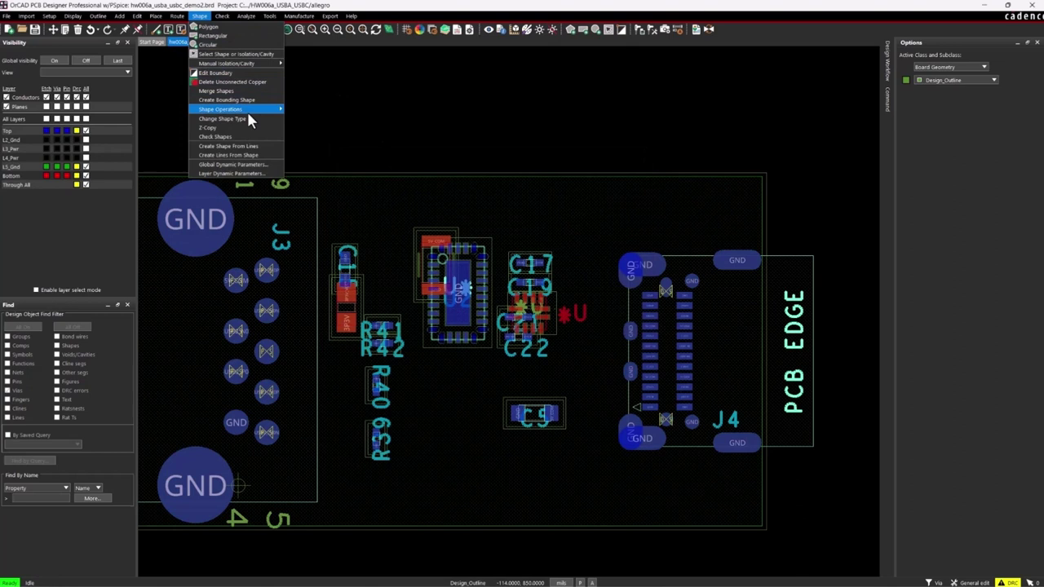
click(246, 119)
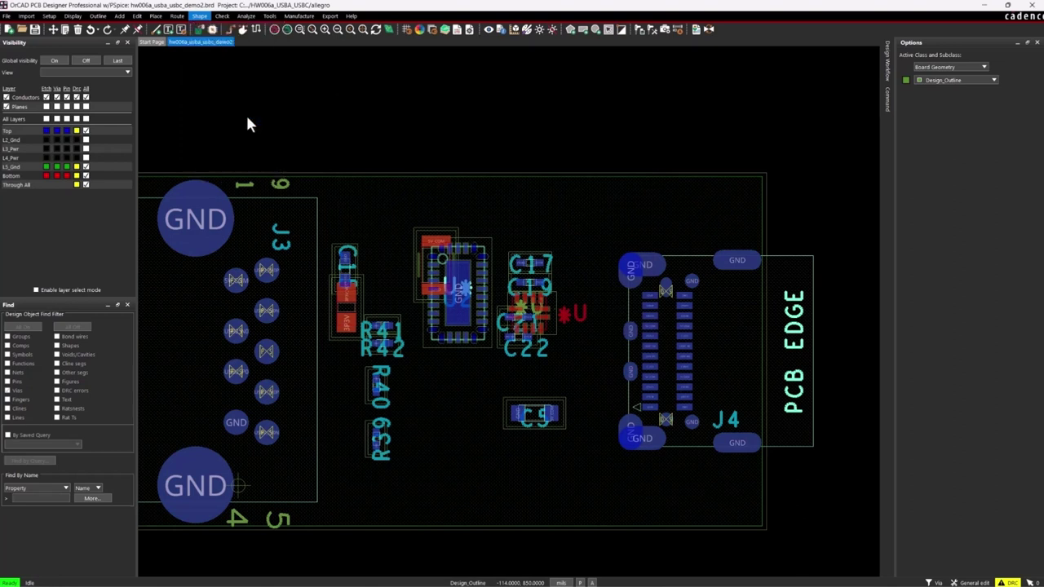
click(967, 63)
click(944, 124)
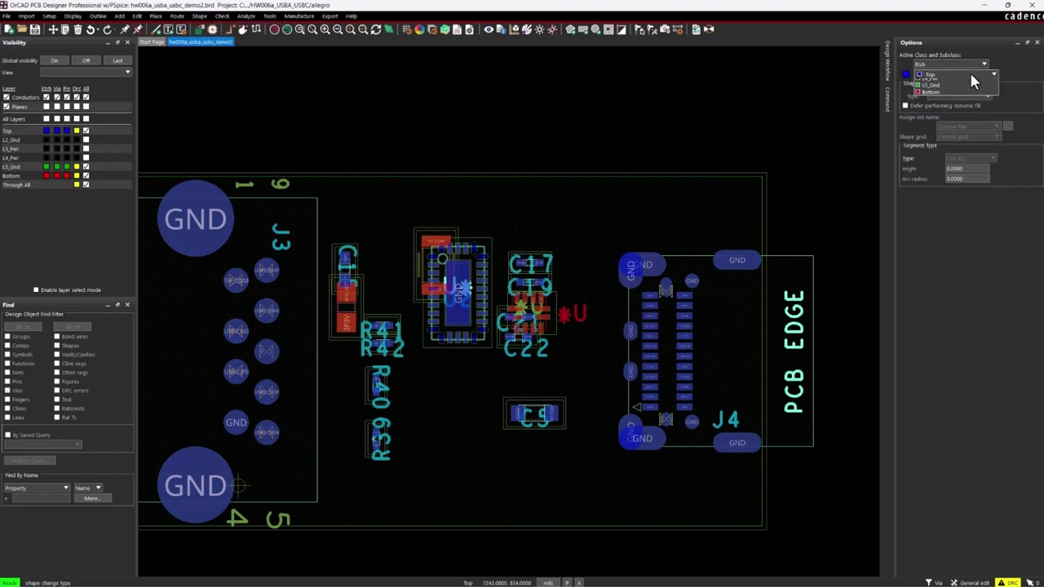
click(950, 106)
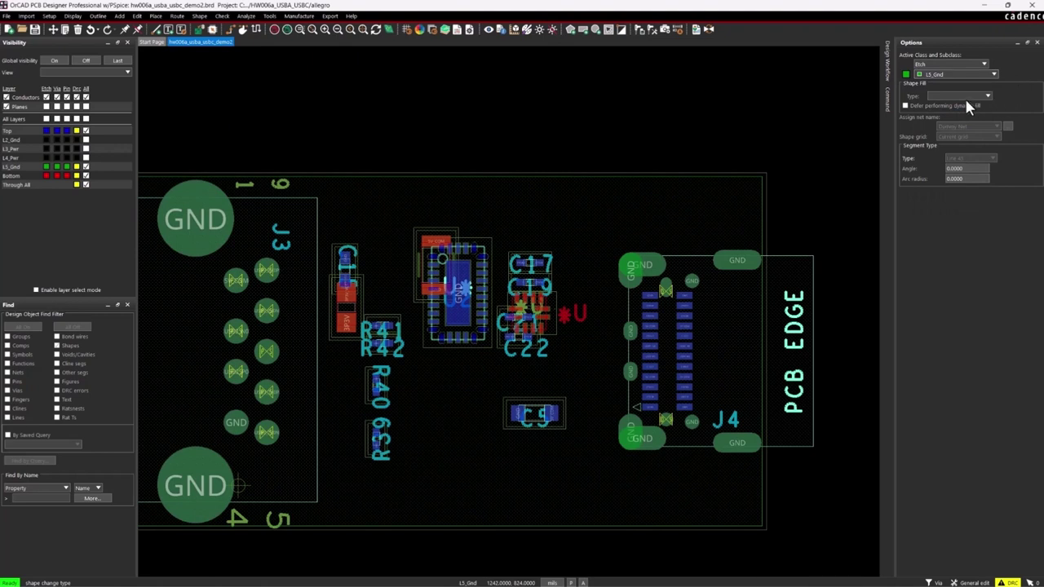
click(596, 187)
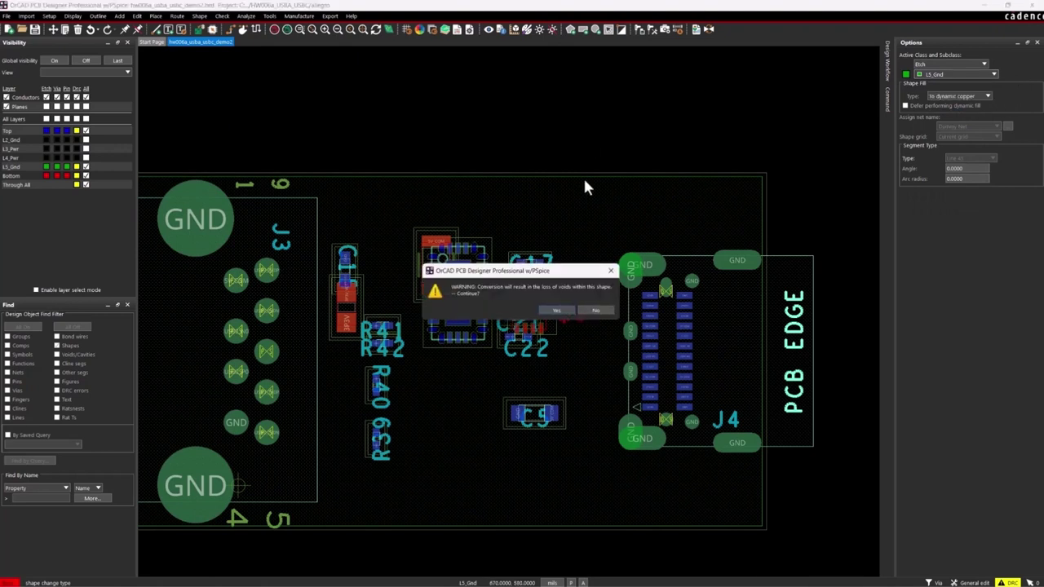
click(559, 313)
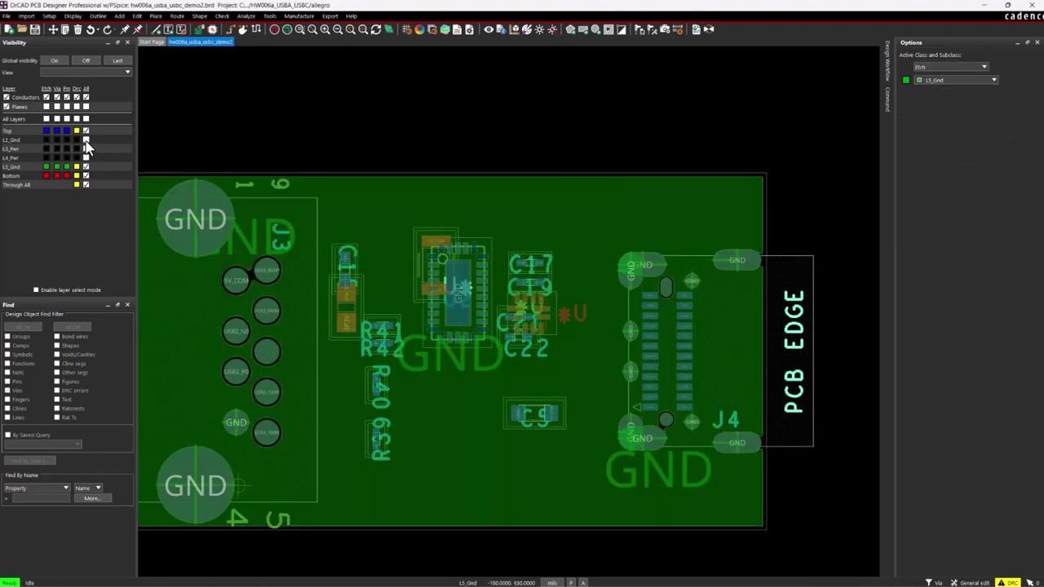
- Briefly show the L2_Gnd layer for comparison, then hide it again
click(86, 139)
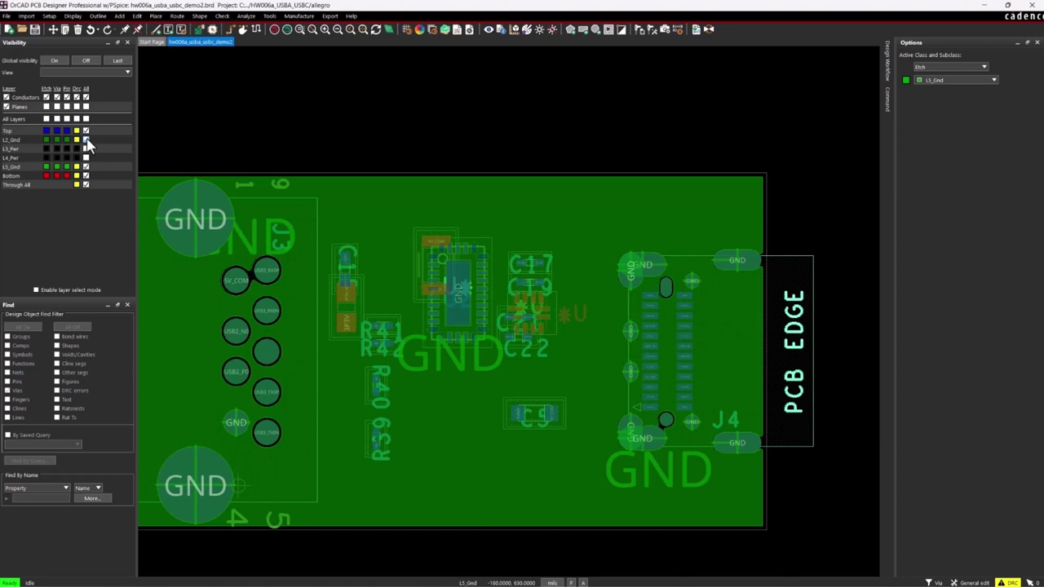
click(86, 142)
scroll(452, 422, up, 2)
scroll(453, 425, down, 2)
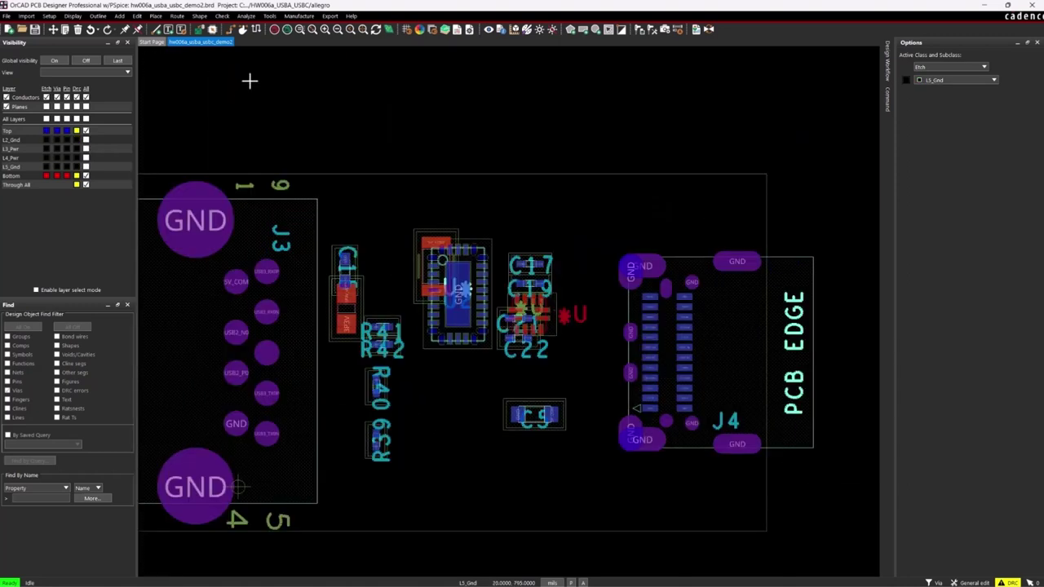
- Route the USB2_N0/USB2_P0 pair on Bottom from J3 to the C21 pads
click(233, 41)
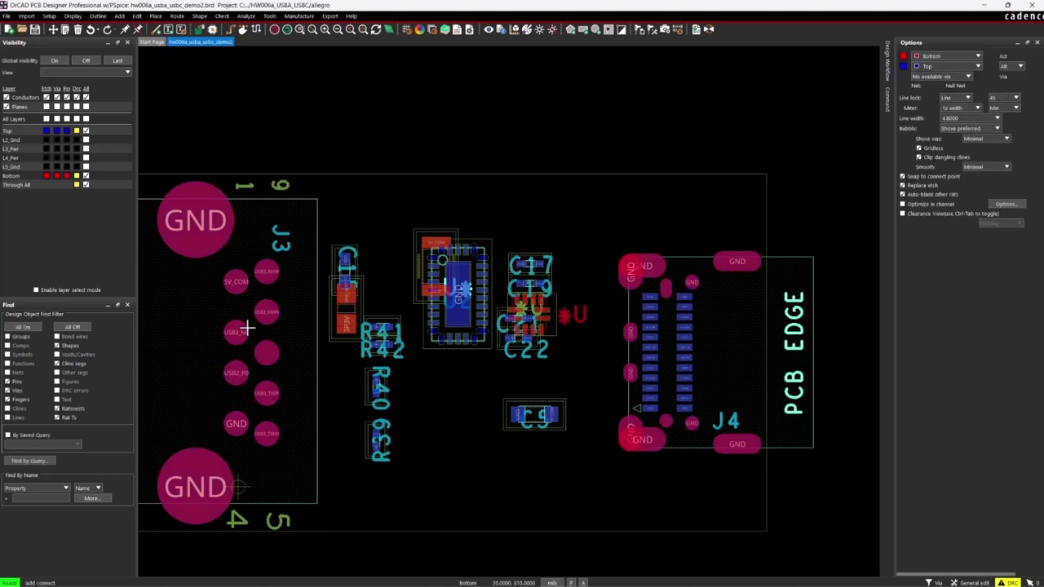
scroll(258, 386, up, 2)
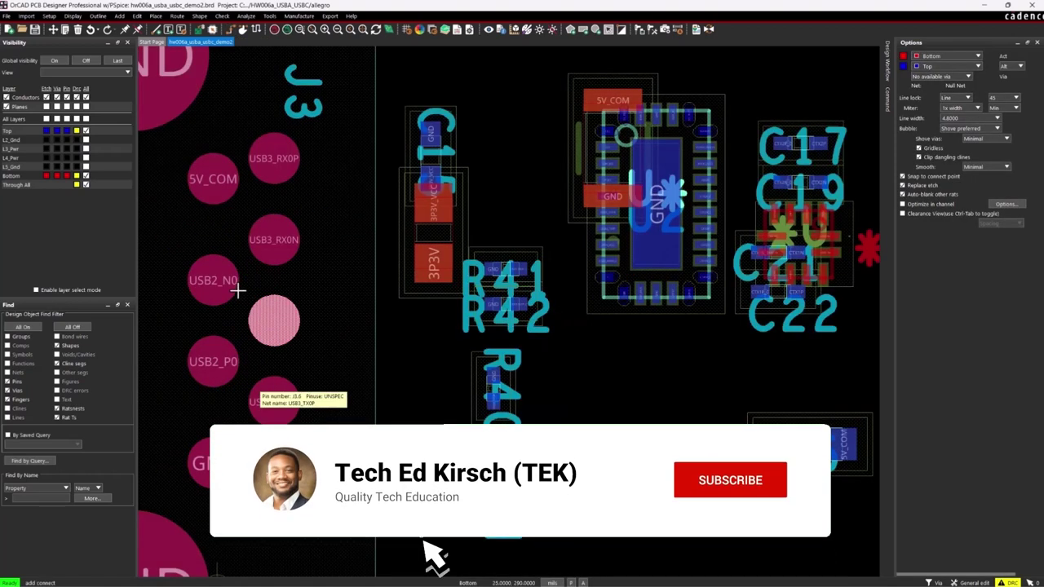
click(213, 280)
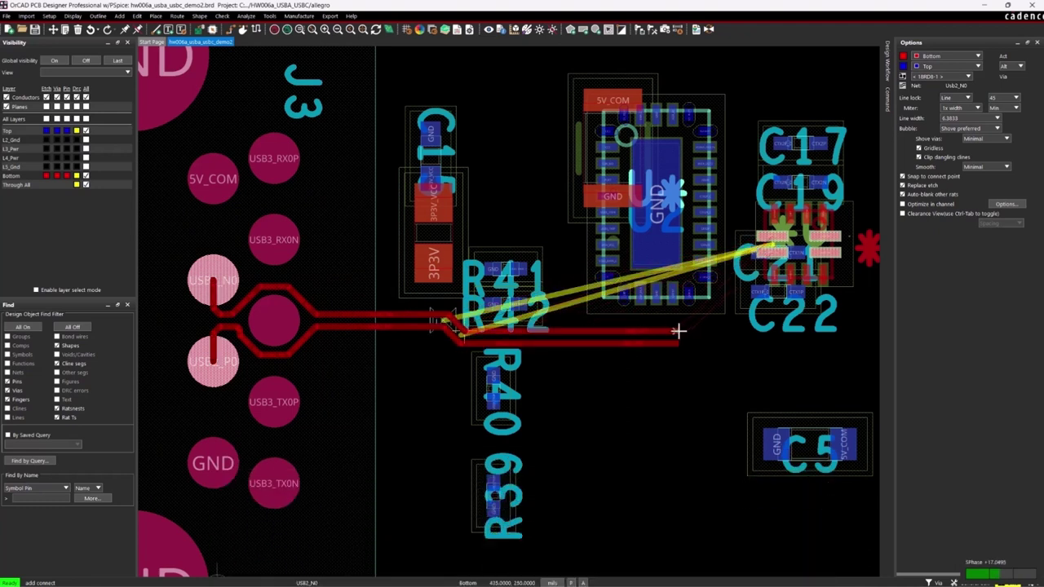
click(740, 238)
- Extend the USB2 pair route from C21 toward connector J4, bending it near the connector
scroll(721, 346, down, 1)
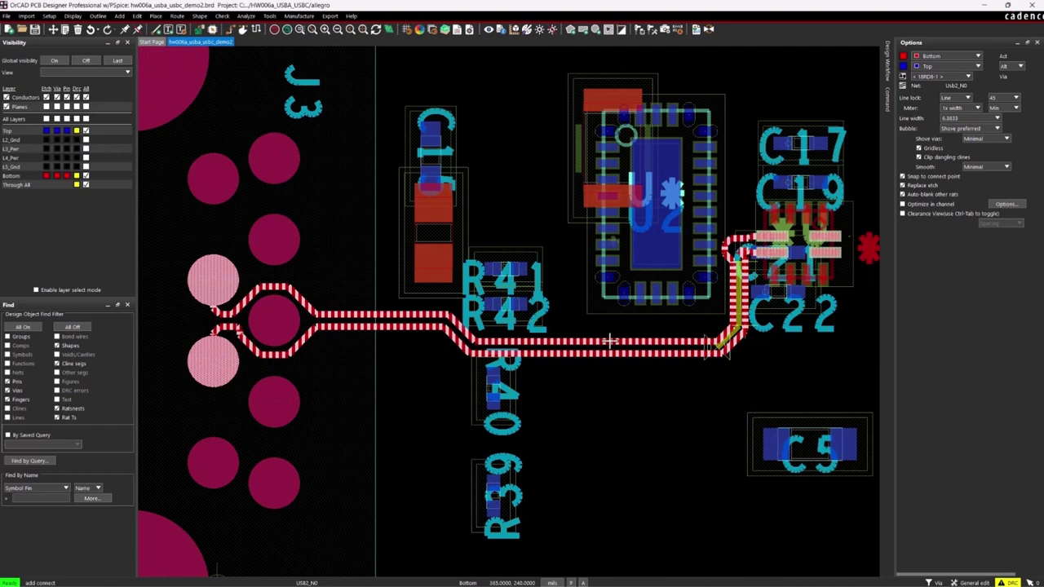
scroll(582, 342, up, 1)
key(Right)
key(Right)
key(Right)
key(Right)
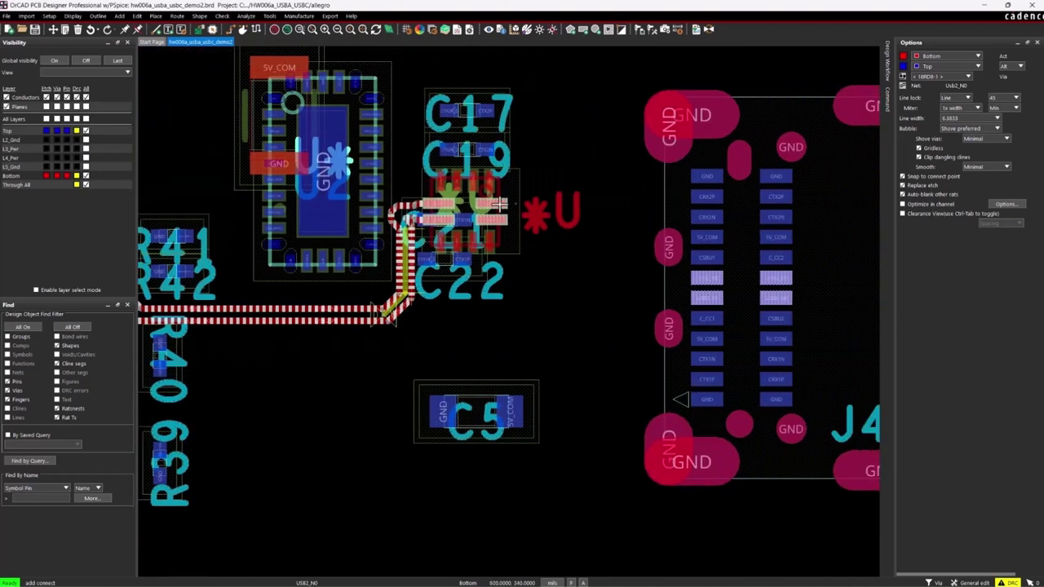
click(499, 204)
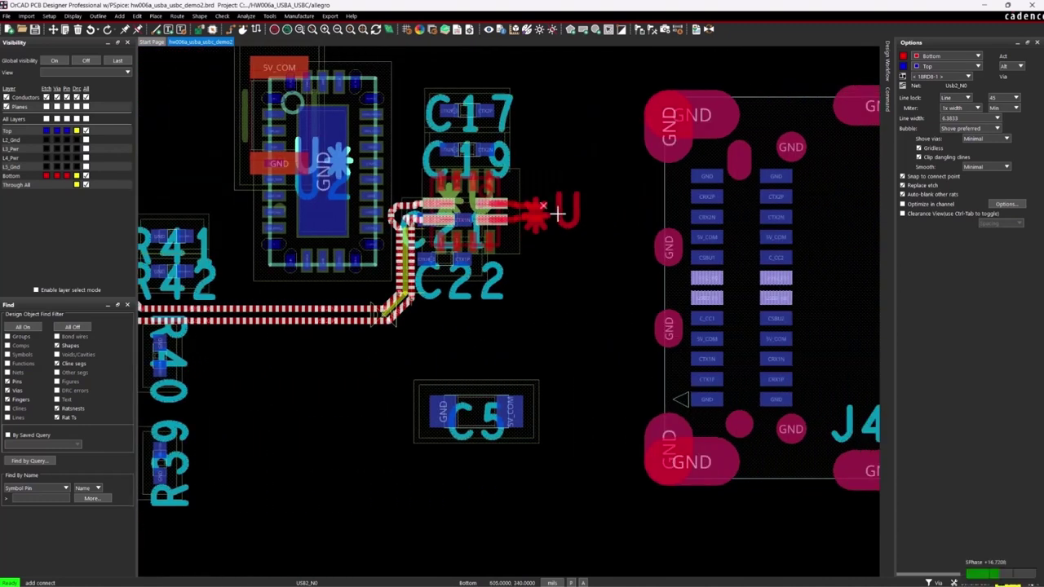
click(628, 281)
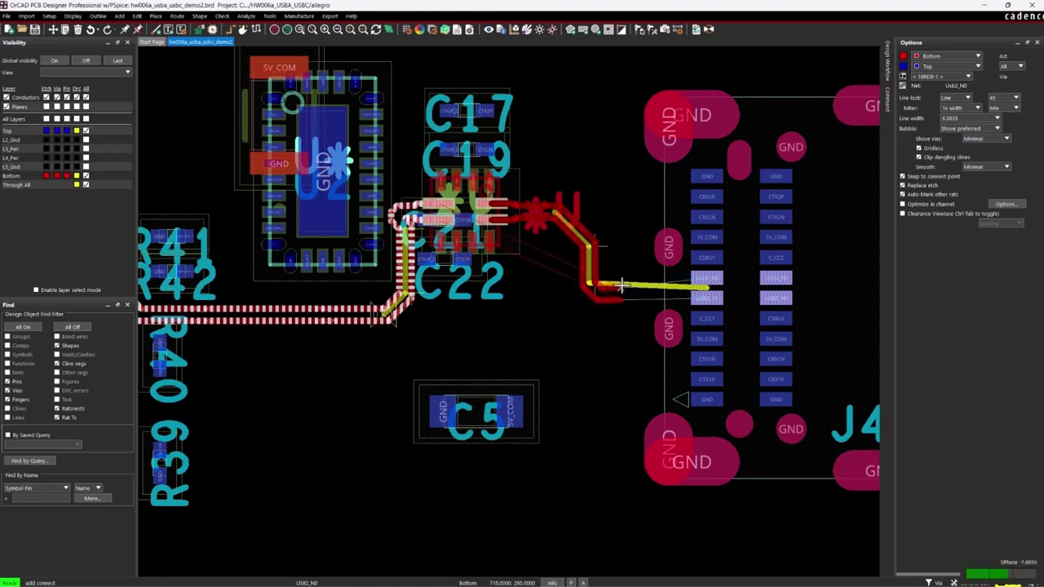
right_click(636, 279)
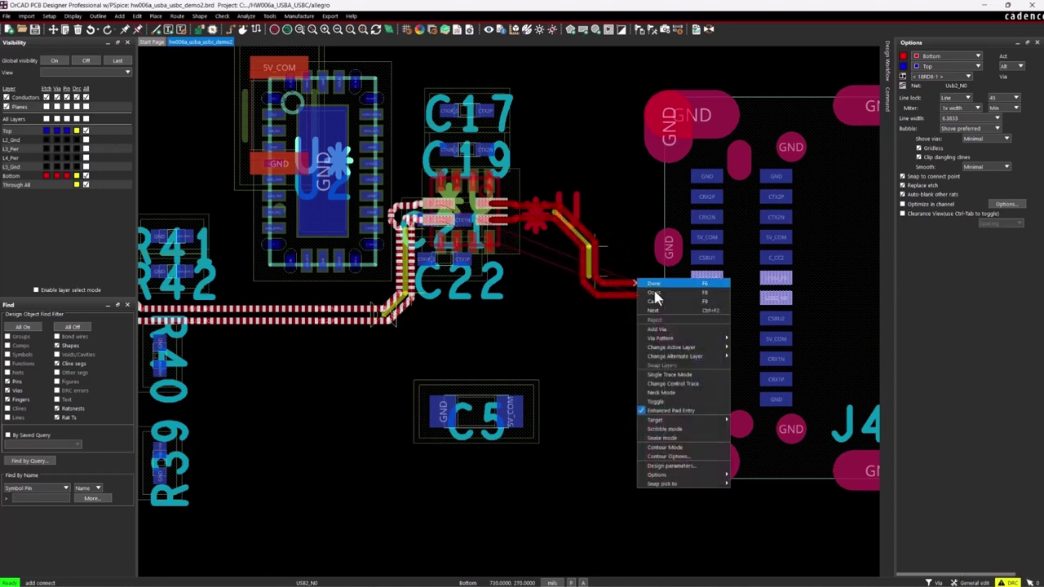
- Finish the USB2 pair route on J4's left USB2 pads
click(693, 326)
click(693, 280)
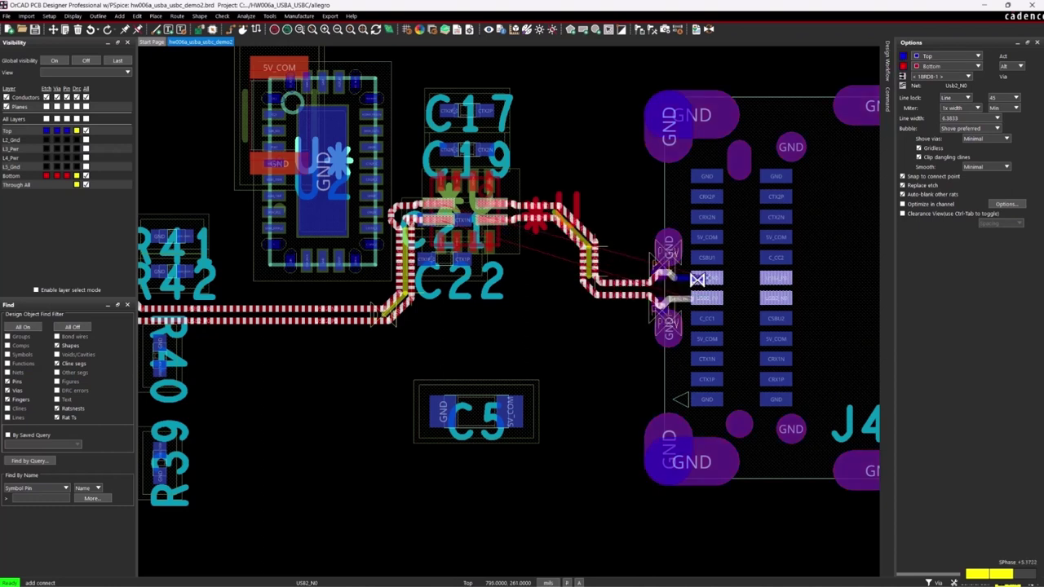
key(Right)
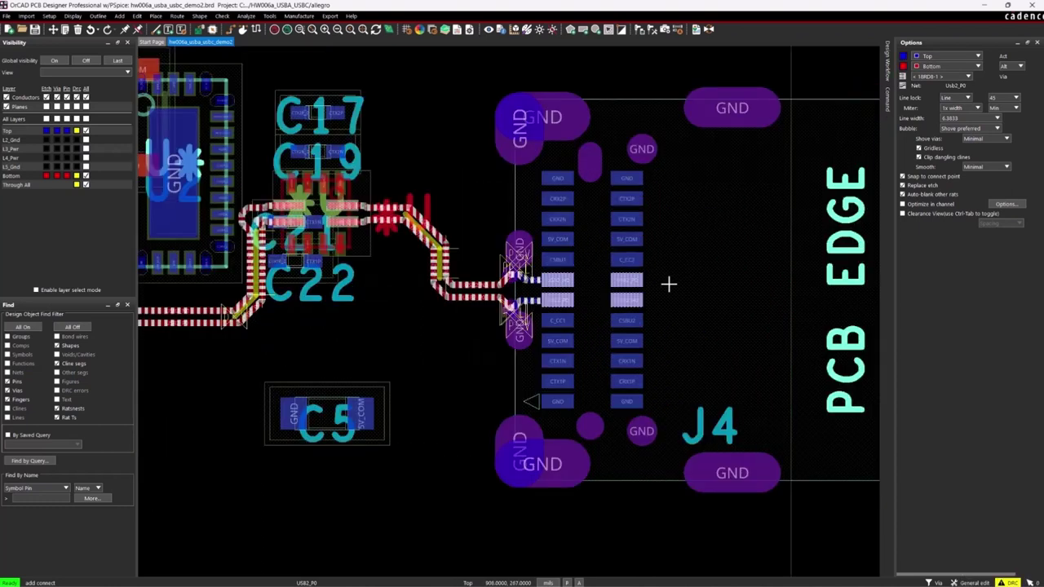
- Route a Top-layer pair from J4's opposite USB2 pads out to two new vias
click(624, 282)
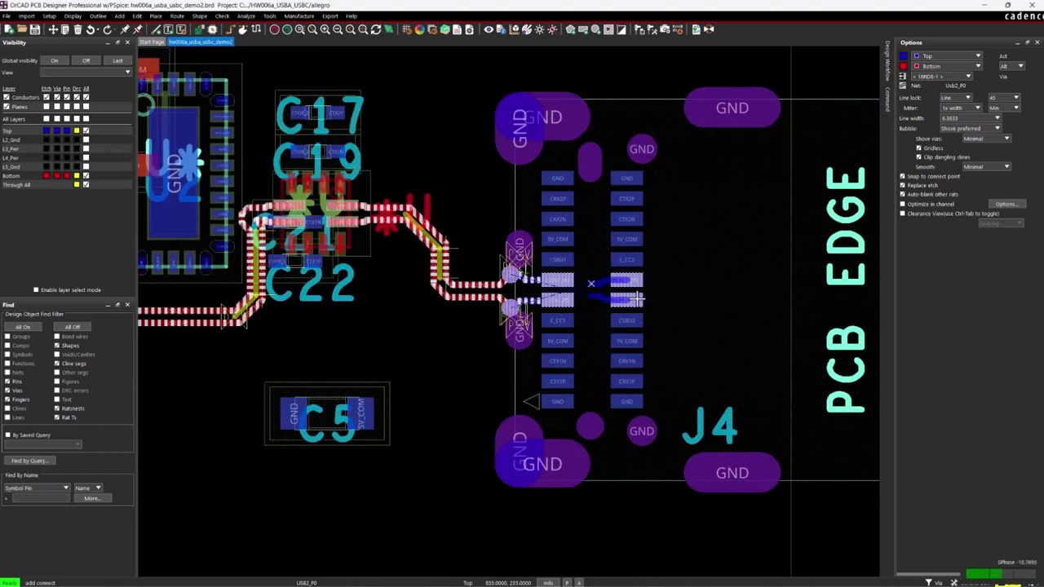
right_click(690, 287)
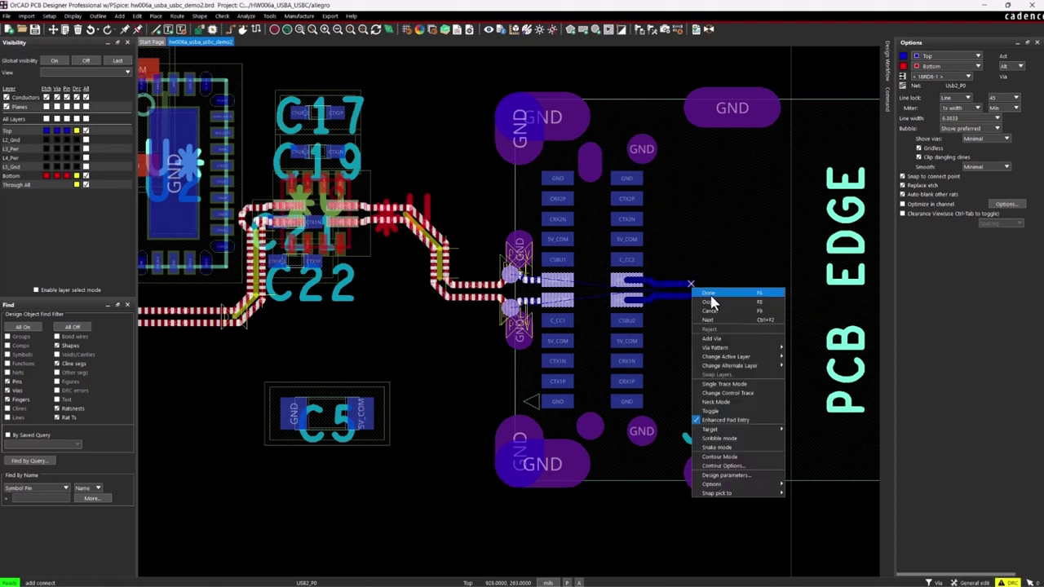
click(721, 339)
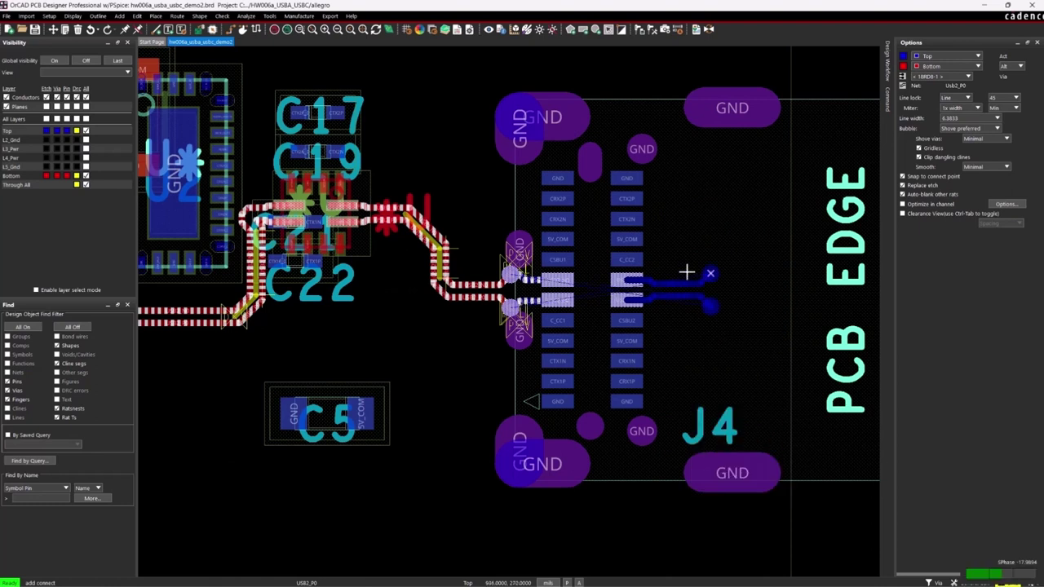
key(F6)
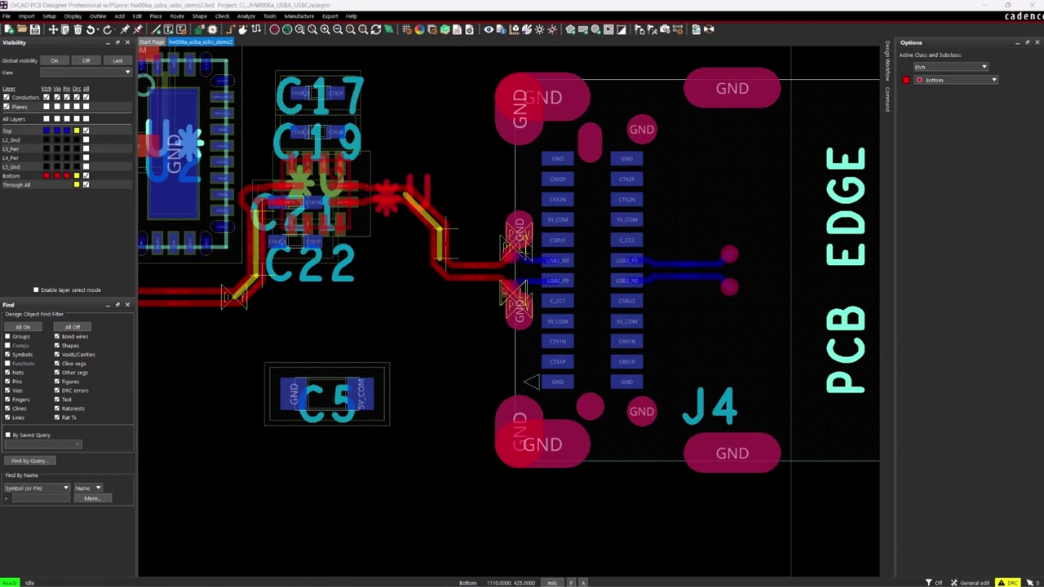
scroll(699, 169, up, 2)
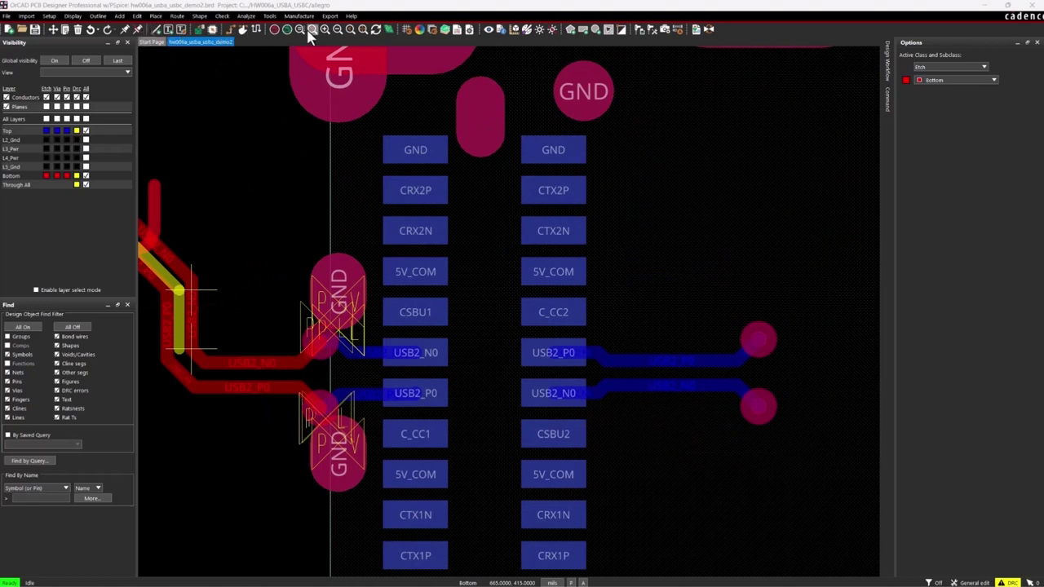
click(230, 29)
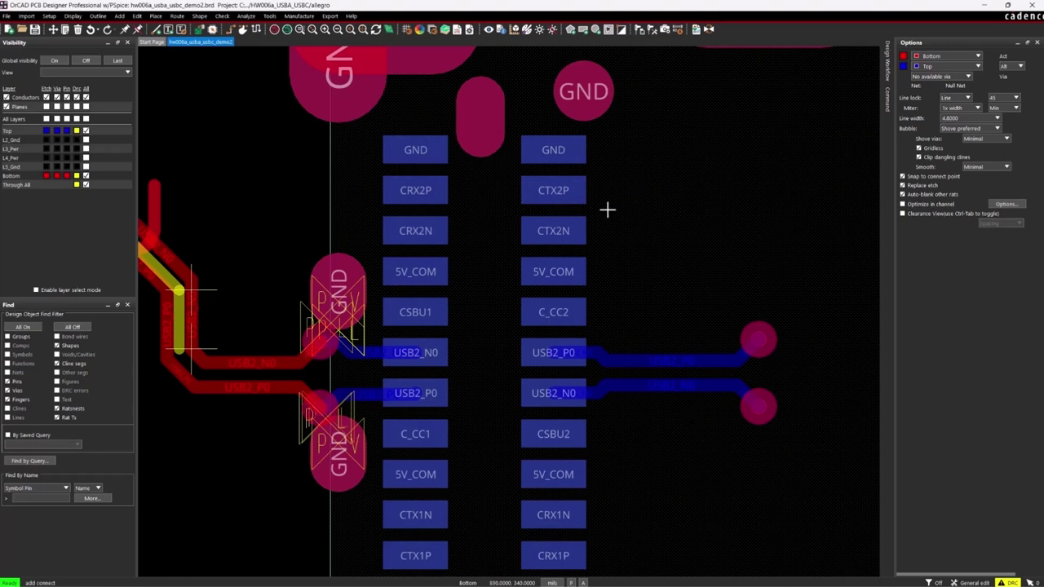
click(540, 310)
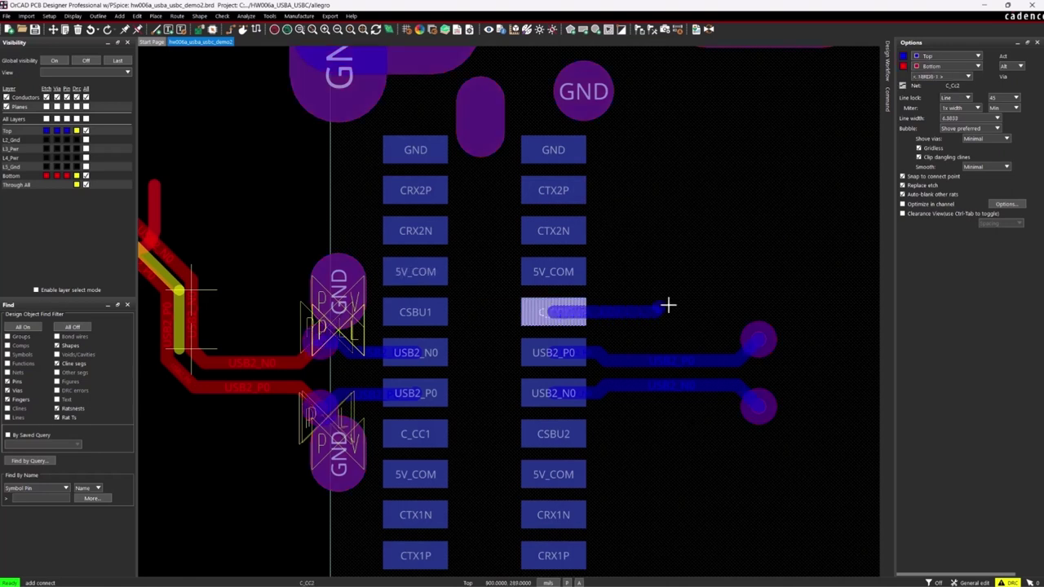
scroll(689, 287, up, 3)
scroll(689, 289, down, 3)
scroll(689, 289, down, 4)
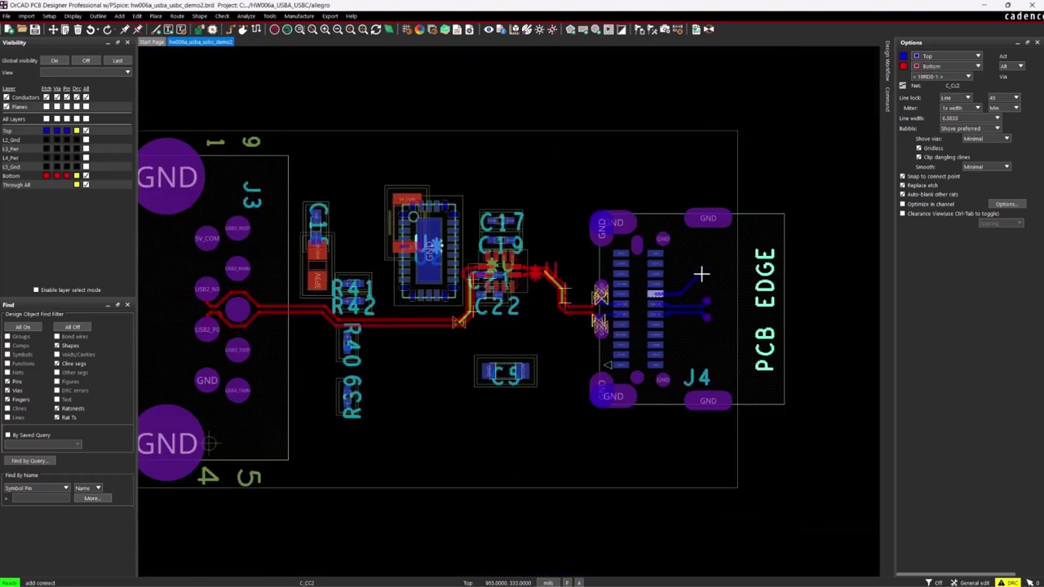
scroll(701, 274, up, 3)
scroll(701, 274, down, 3)
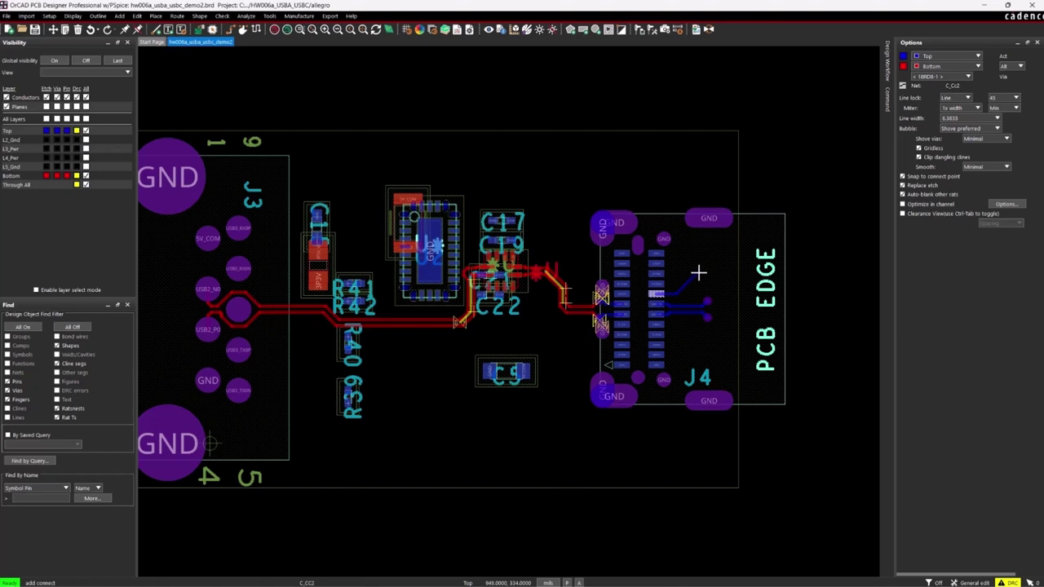
right_click(698, 273)
click(718, 296)
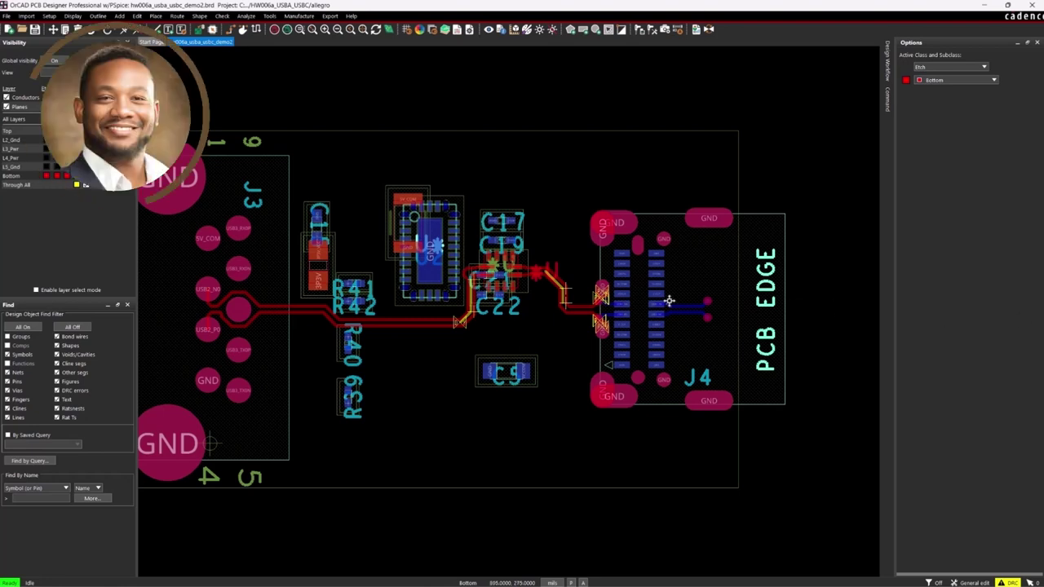
scroll(671, 302, up, 2)
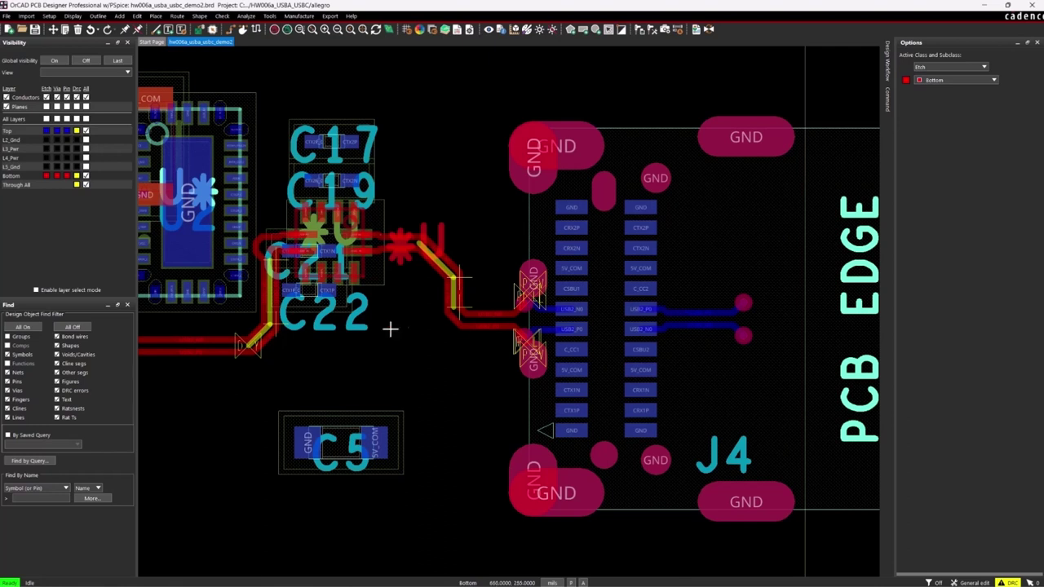
scroll(407, 338, down, 2)
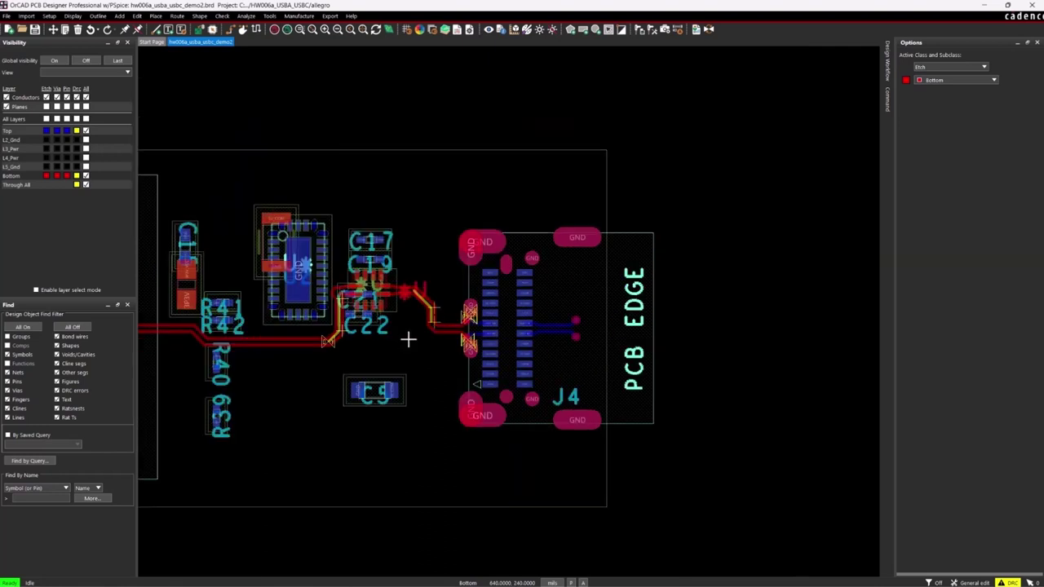
scroll(408, 339, up, 2)
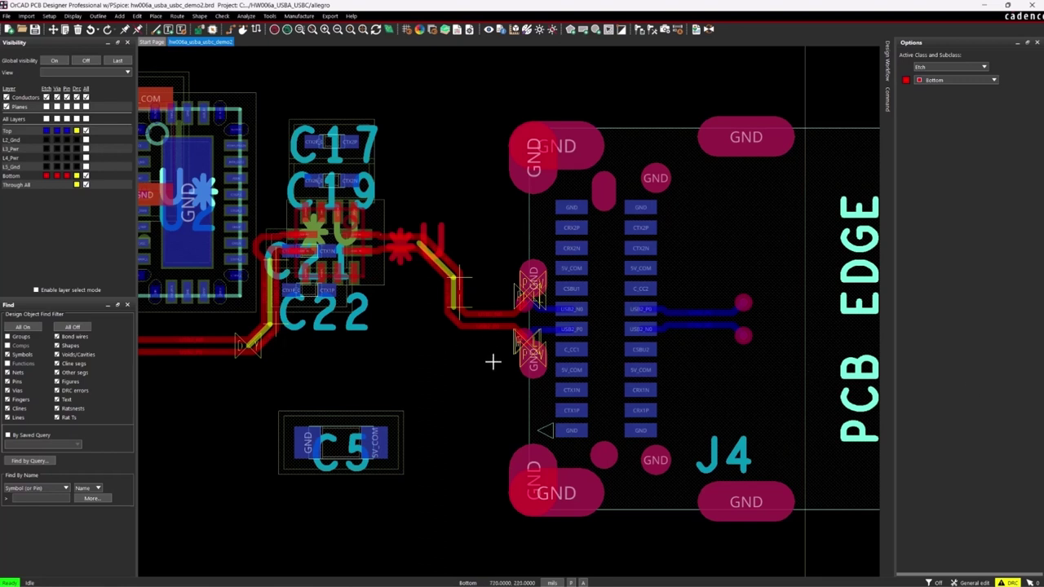
key(Left)
key(Left)
key(Left)
key(Left)
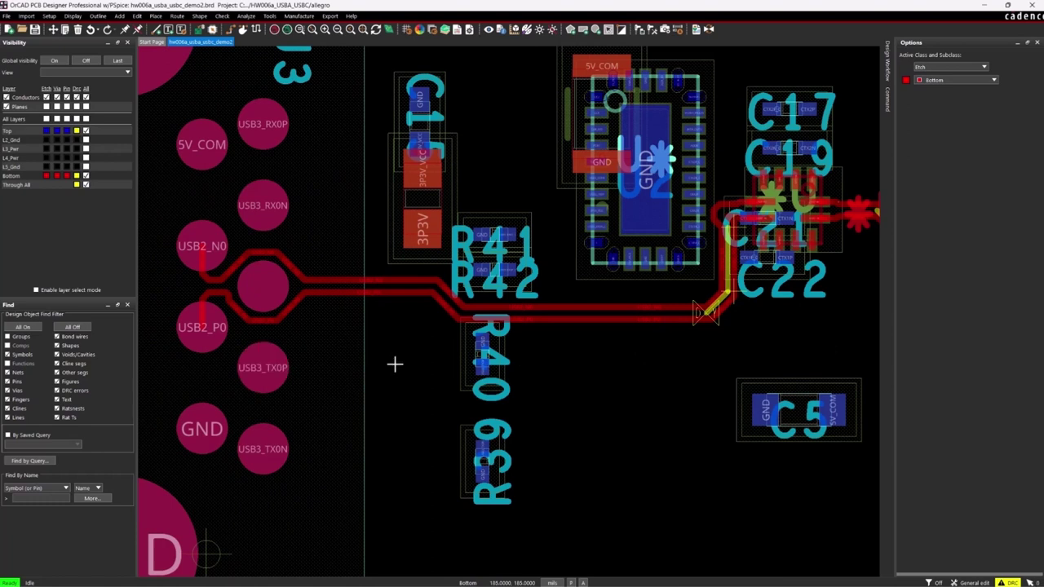
- Fan the USB3_TX0P/TX0N pair out from J3 through vias, continuing on Top to near R40
click(231, 29)
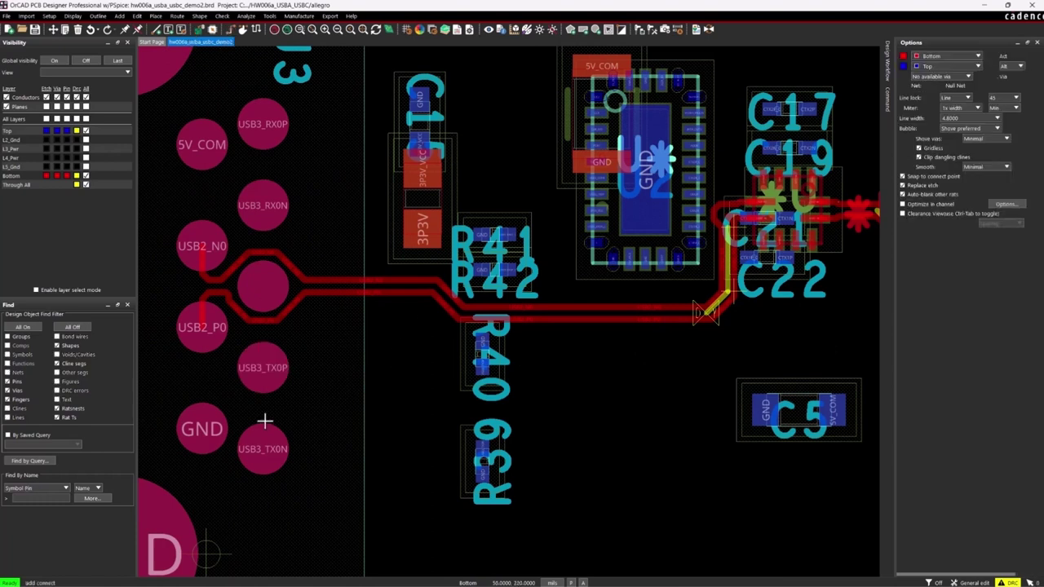
click(264, 367)
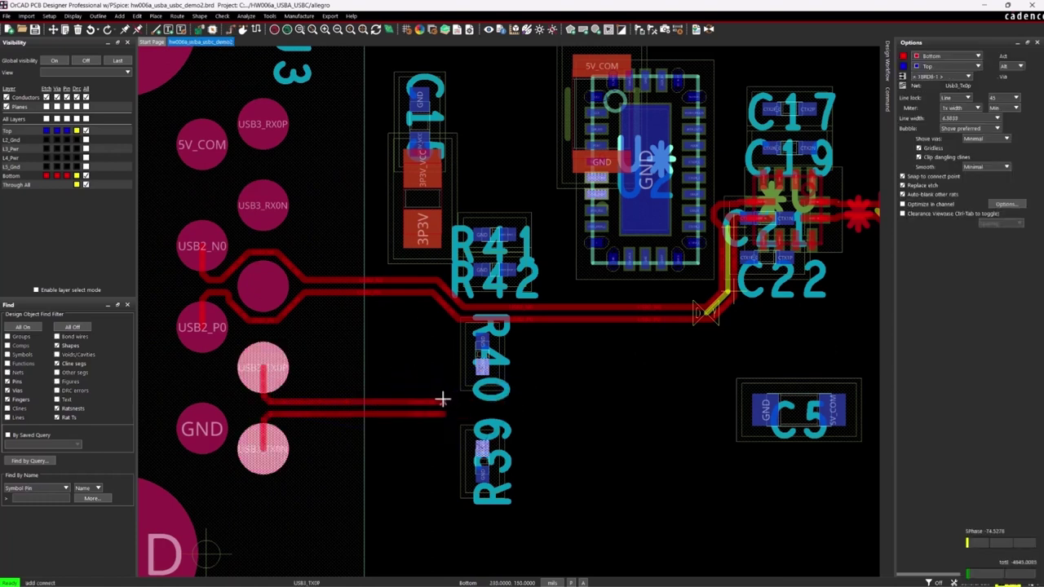
right_click(436, 400)
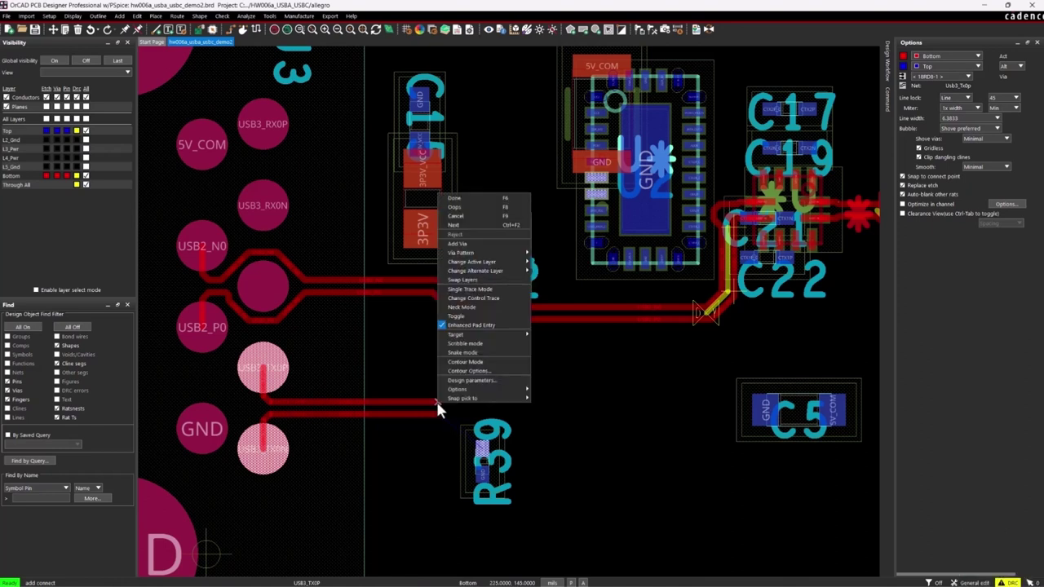
click(483, 326)
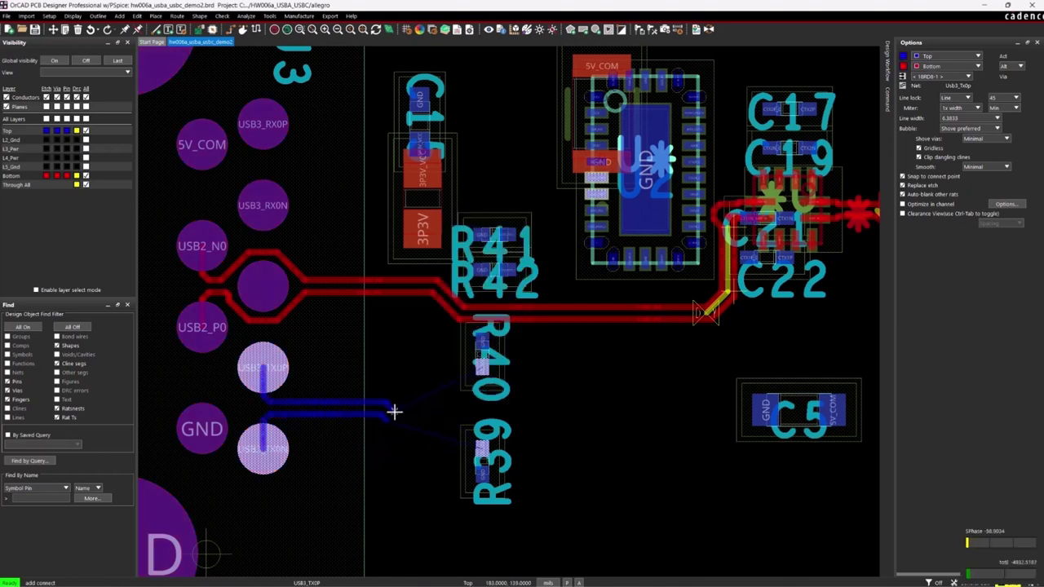
double_click(479, 407)
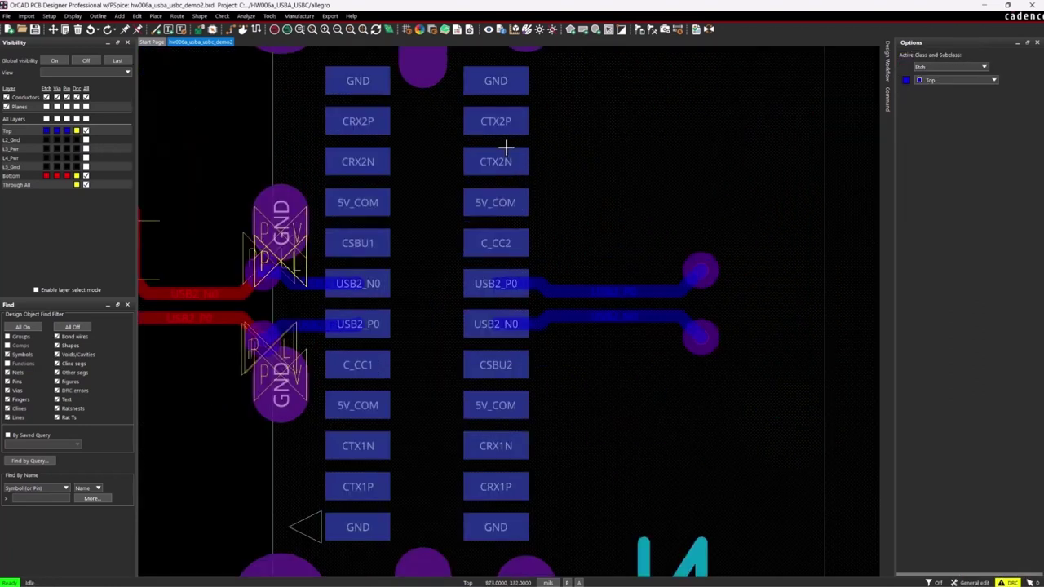
click(502, 121)
- Route J4's CTX2P/CTX2N pair out to vias, then on Bottom to vias beside C17 and C19
click(599, 136)
click(231, 31)
click(495, 121)
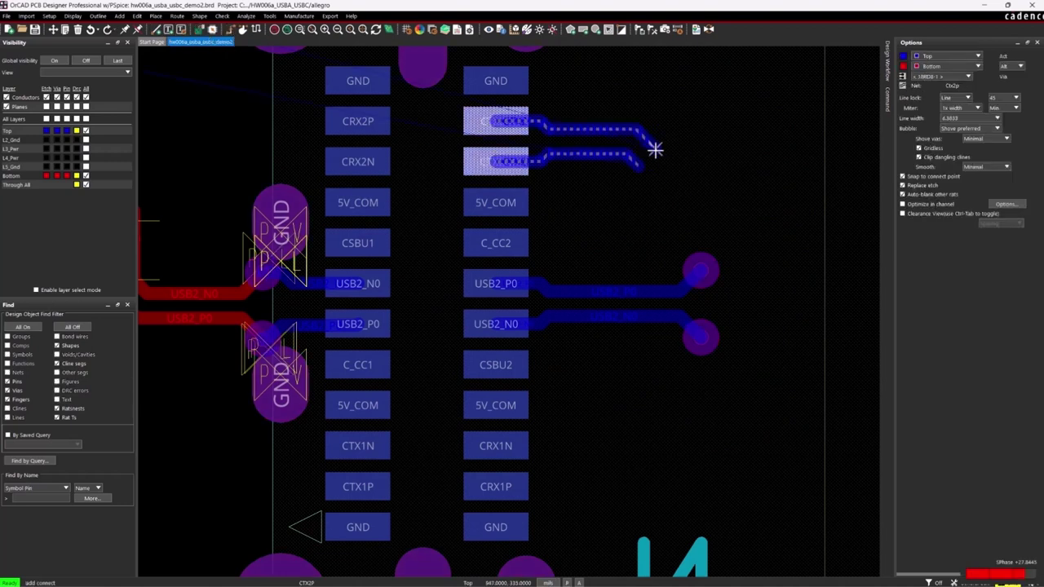
scroll(644, 150, down, 2)
scroll(608, 163, up, 3)
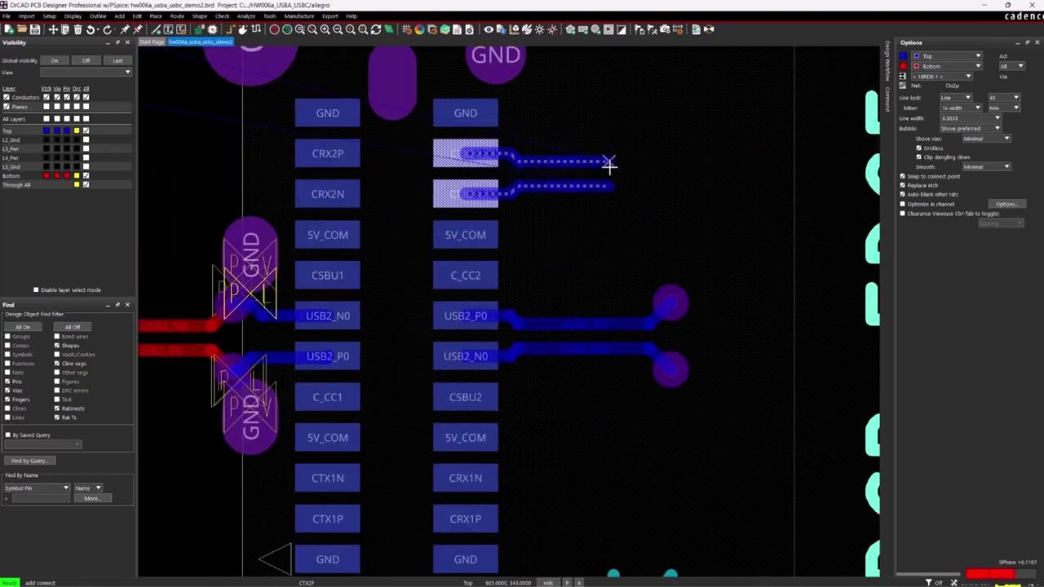
scroll(637, 176, down, 3)
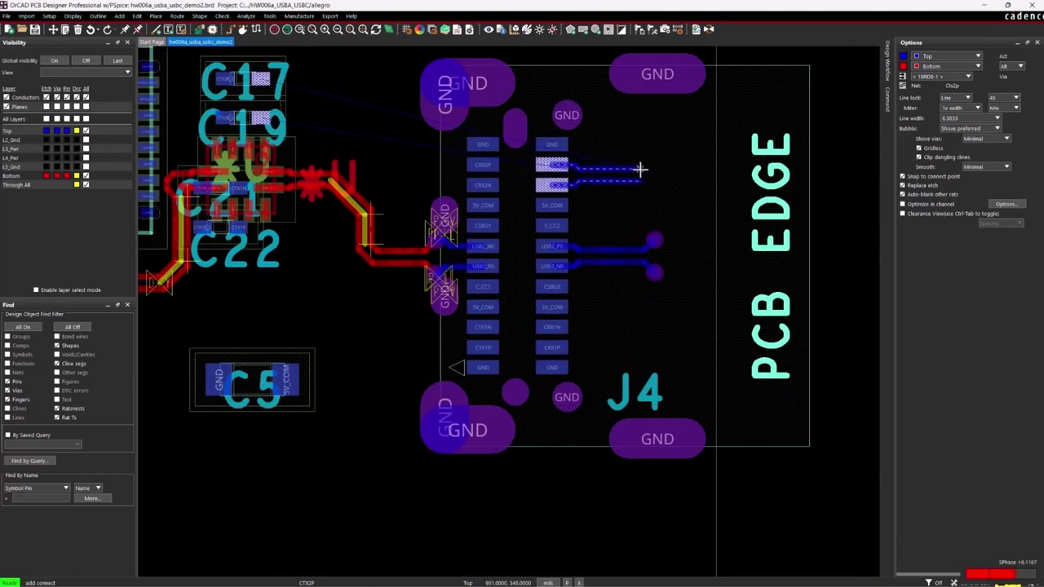
right_click(643, 170)
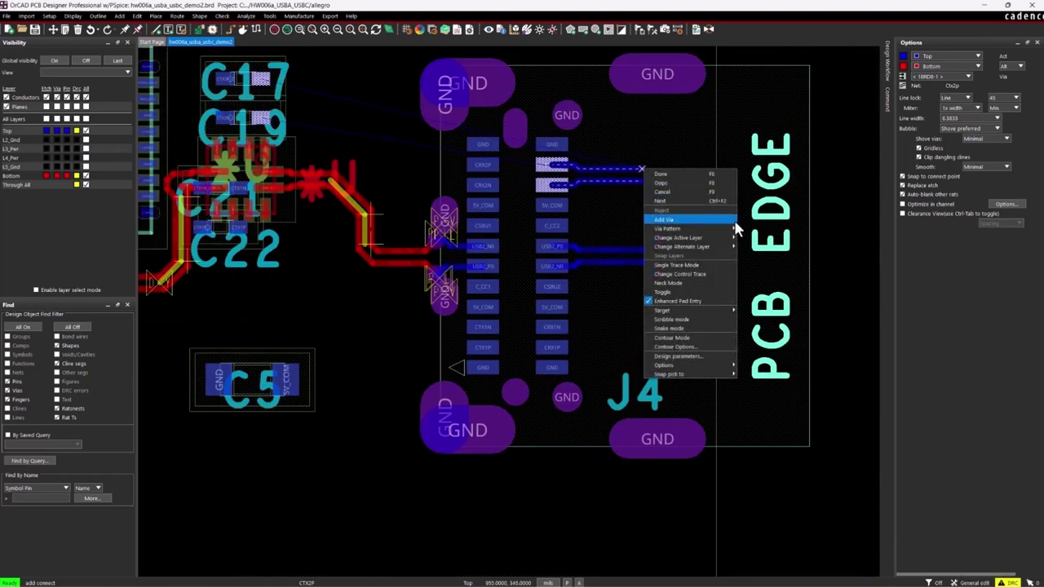
click(722, 222)
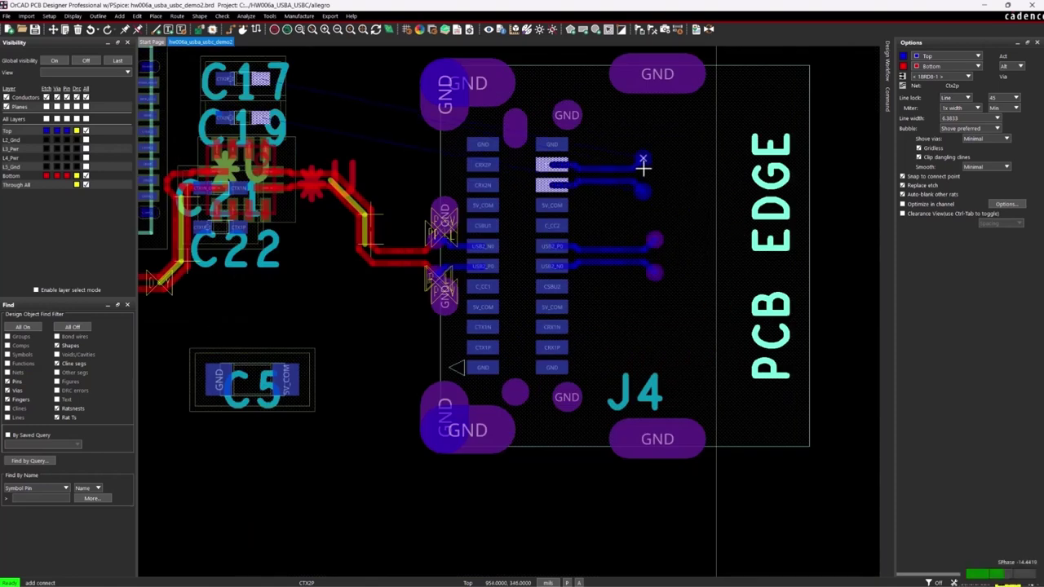
double_click(318, 92)
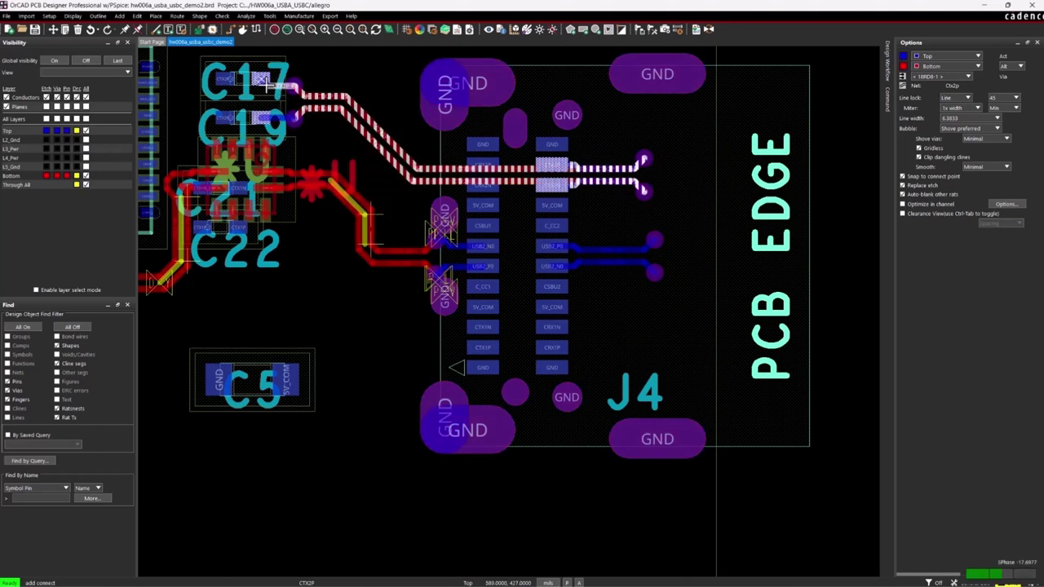
scroll(327, 77, up, 2)
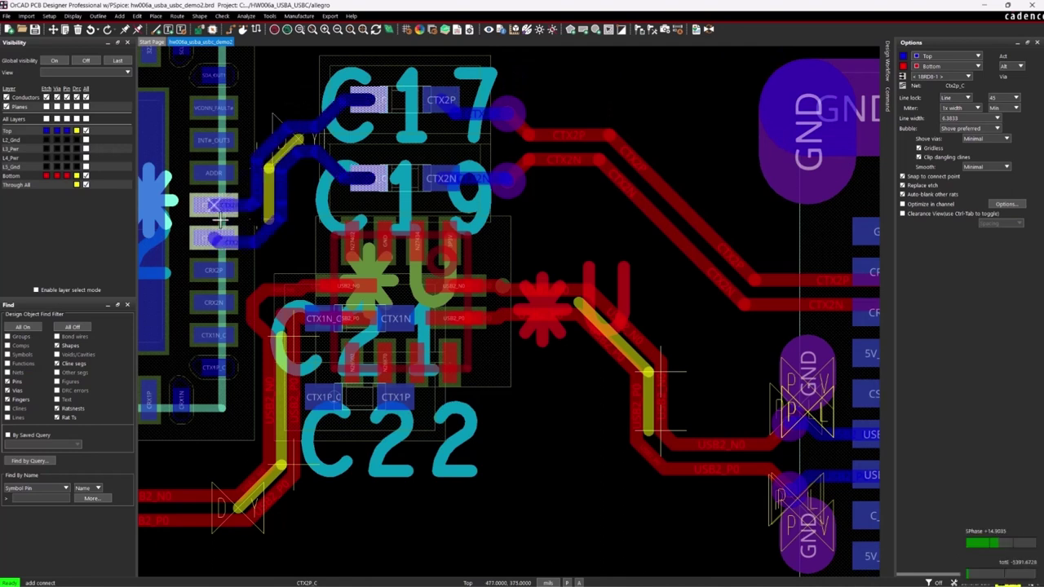
- Connect the CTX2 pair to U2's CTX2 pins
click(218, 219)
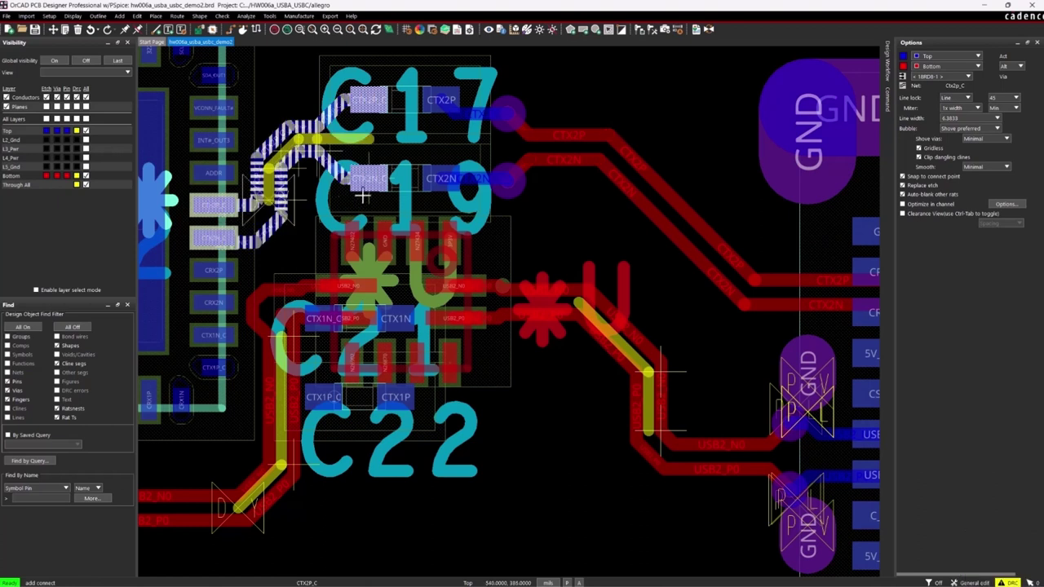
scroll(409, 225, up, 1)
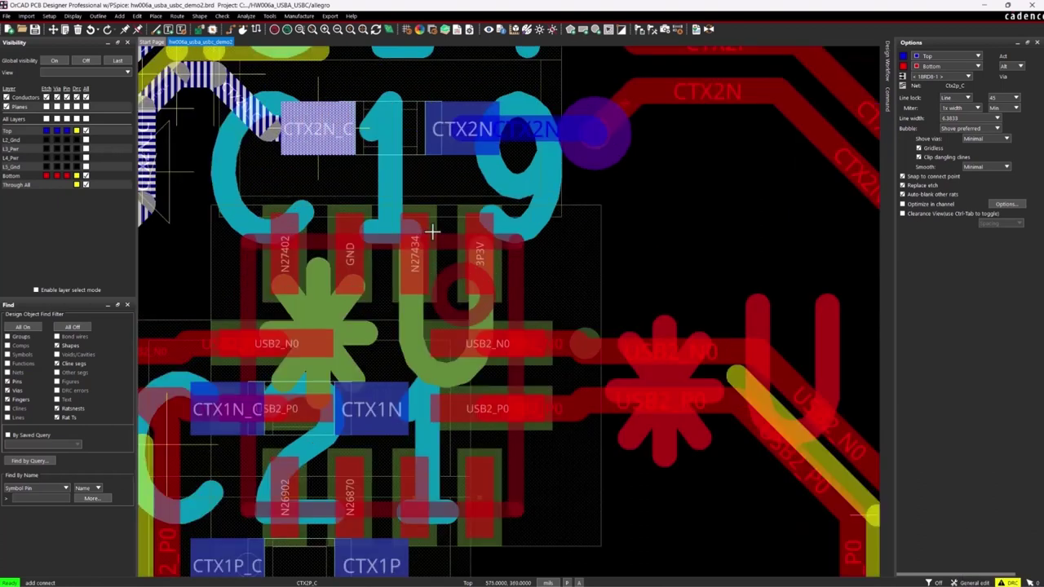
scroll(432, 231, down, 2)
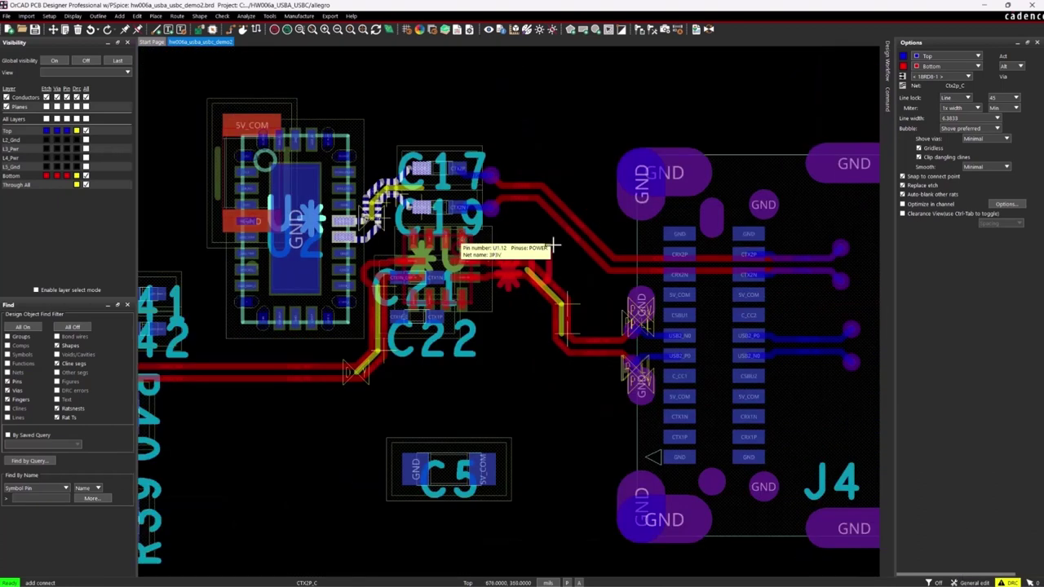
scroll(538, 247, up, 1)
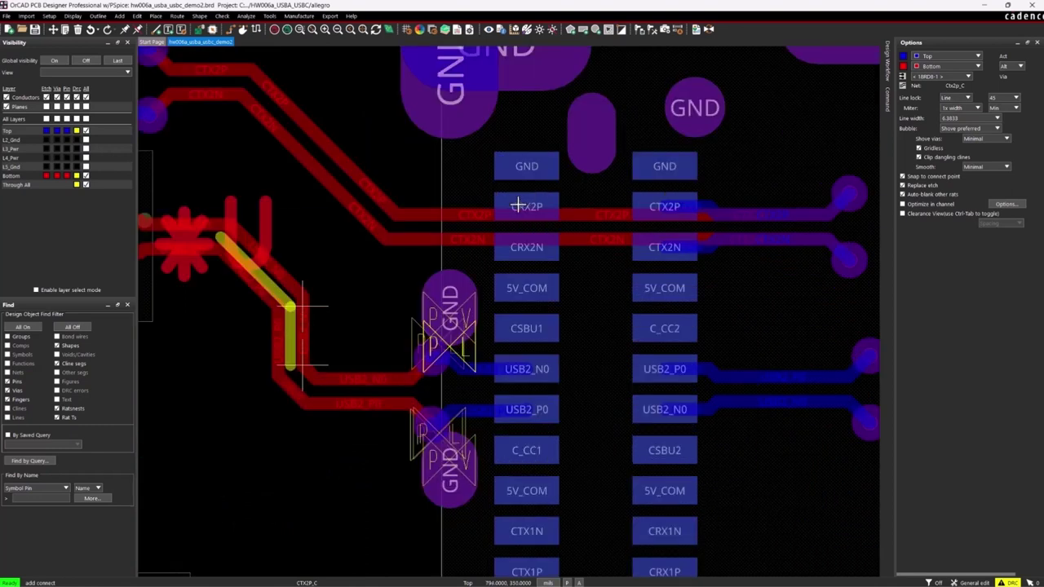
- Start the Top-layer CRX2P/CRX2N differential pair route from its pad near U2
click(515, 206)
scroll(419, 191, up, 1)
scroll(410, 190, down, 2)
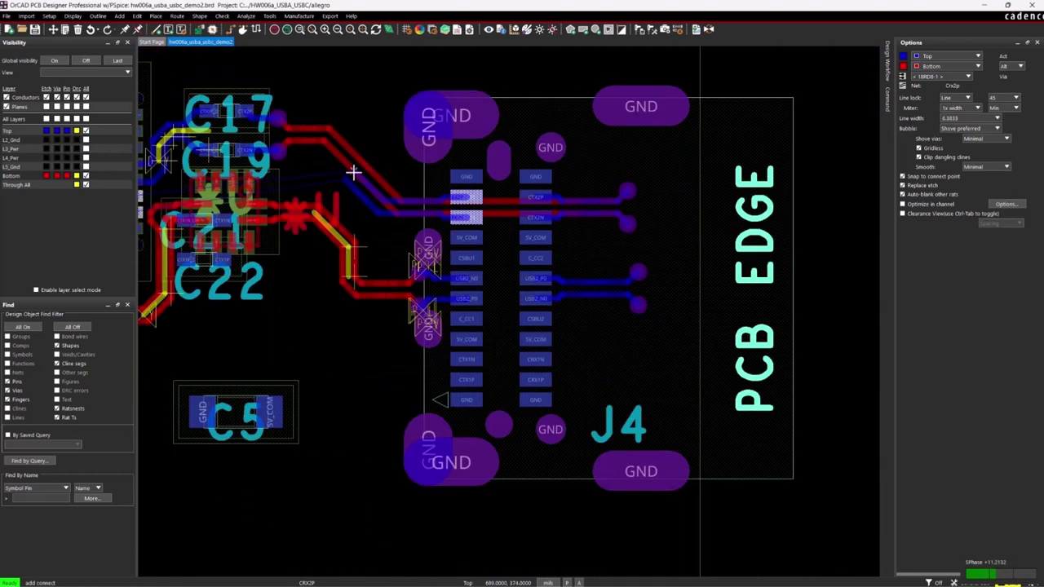
middle_drag(353, 171, 396, 145)
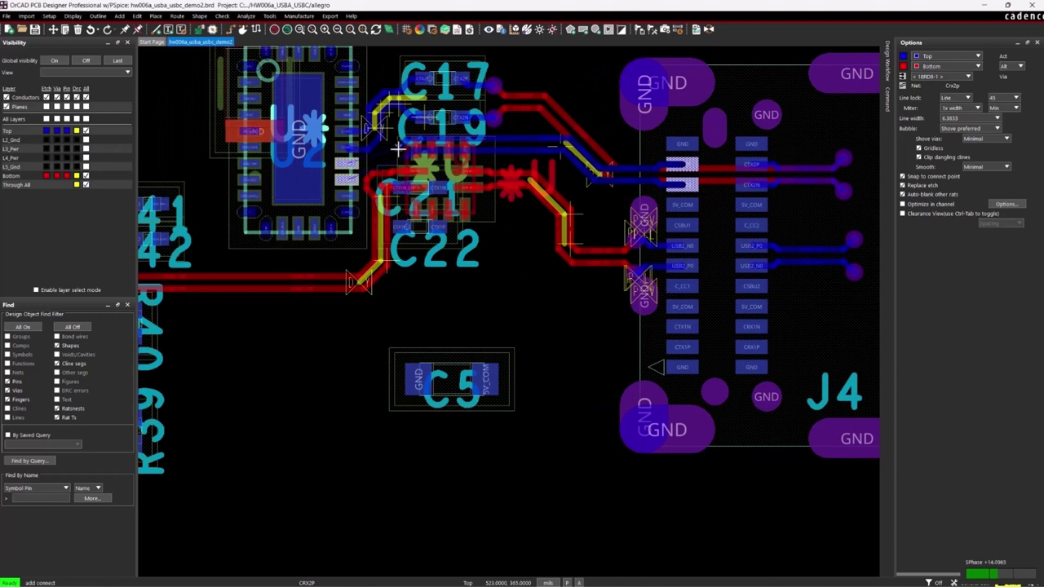
scroll(379, 154, down, 1)
scroll(359, 167, up, 4)
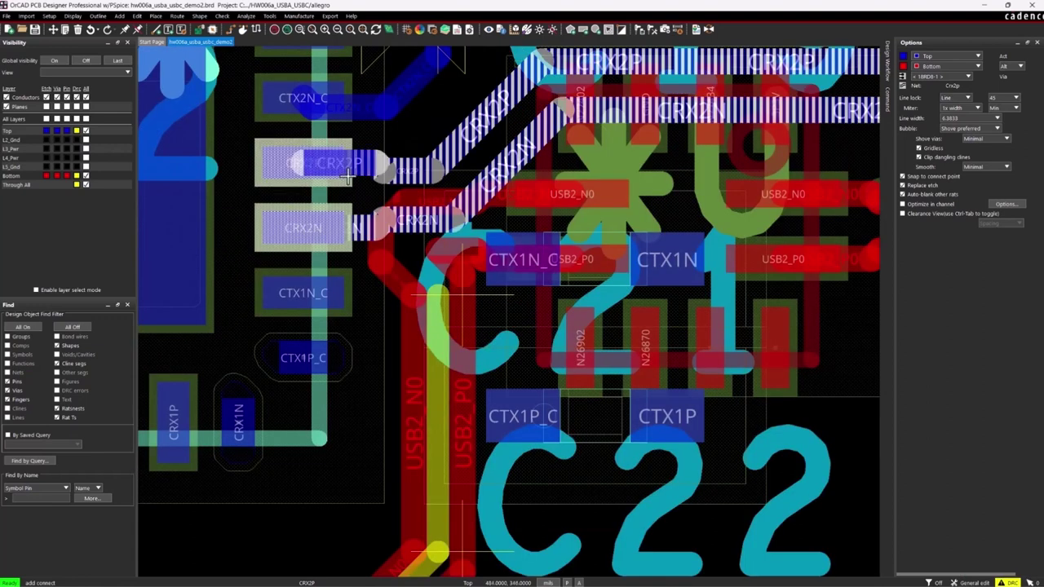
scroll(349, 173, down, 1)
scroll(548, 155, down, 2)
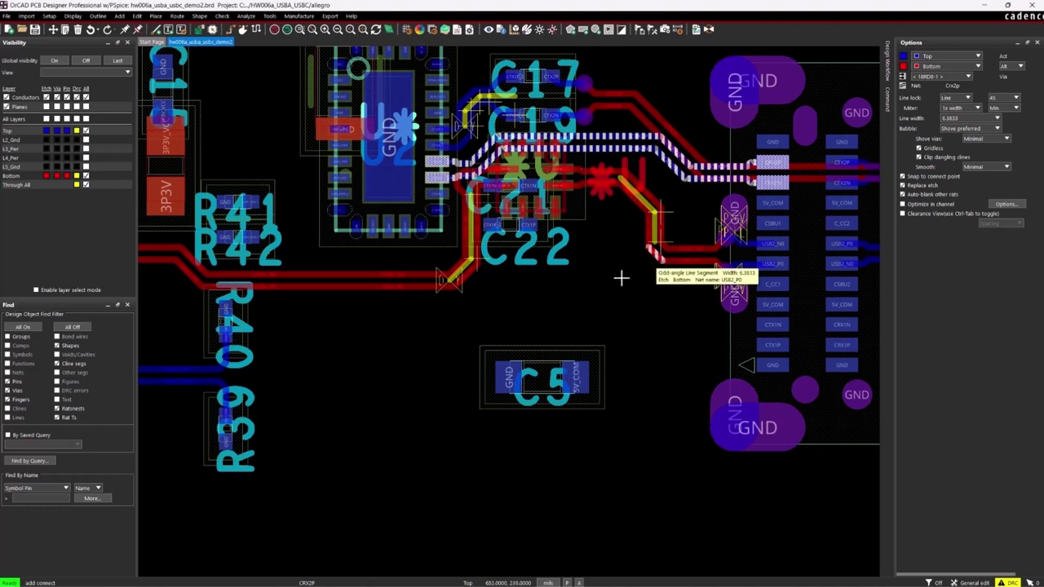
- Carry the CRX2P/CRX2N pair to J4's CRX2P/CRX2N pads and end the route with Cancel
middle_drag(629, 253, 438, 331)
scroll(563, 244, up, 2)
right_click(478, 307)
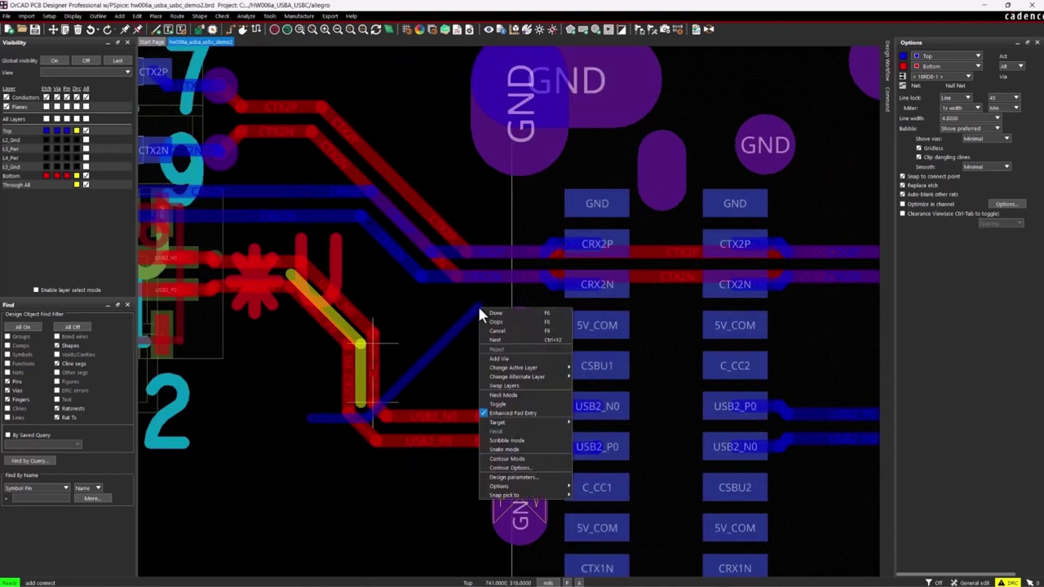
click(506, 331)
scroll(583, 245, up, 2)
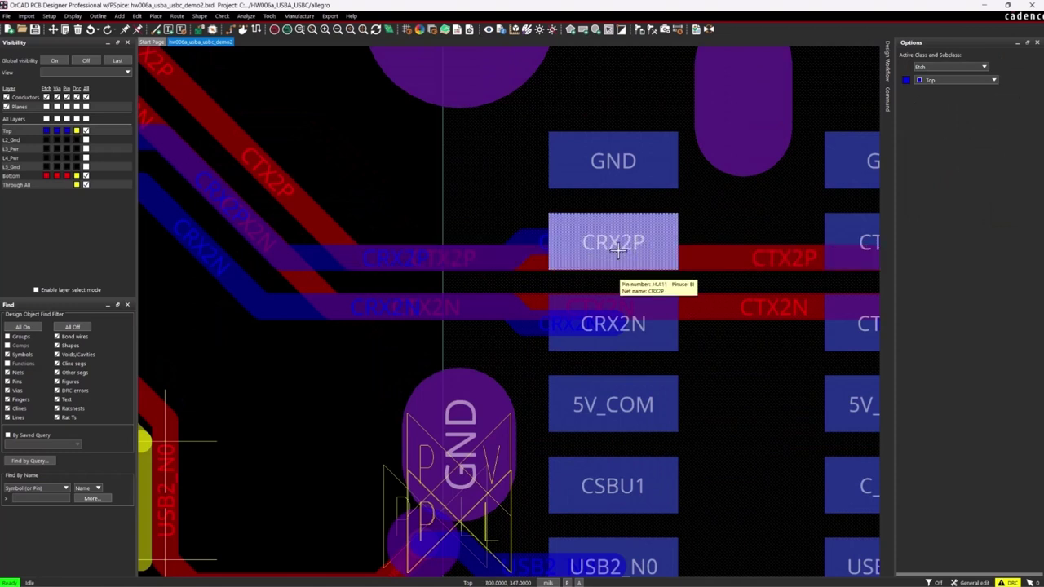
scroll(618, 251, down, 4)
scroll(302, 257, up, 3)
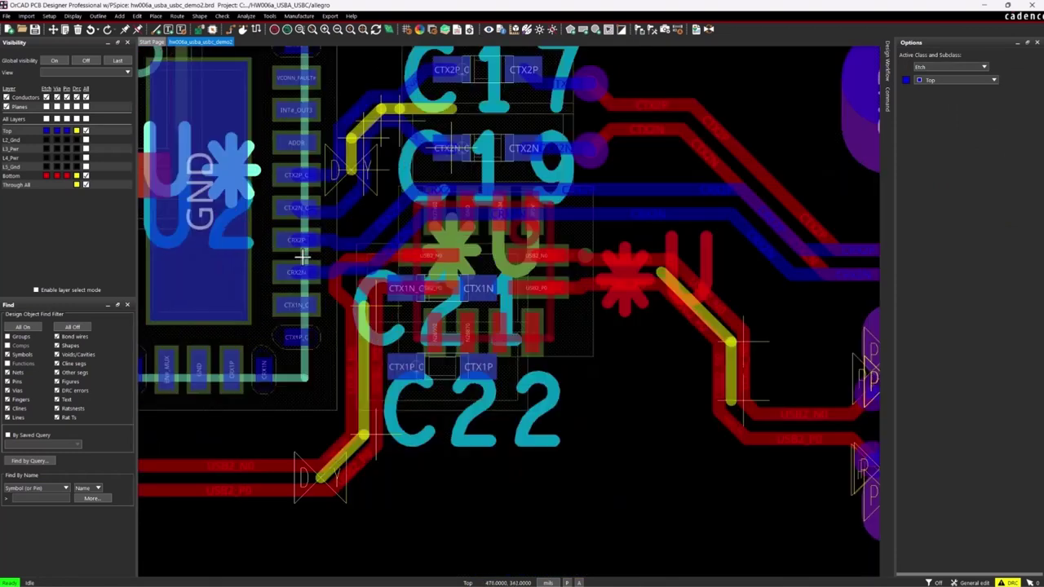
scroll(306, 248, up, 2)
scroll(314, 243, down, 2)
scroll(314, 240, up, 2)
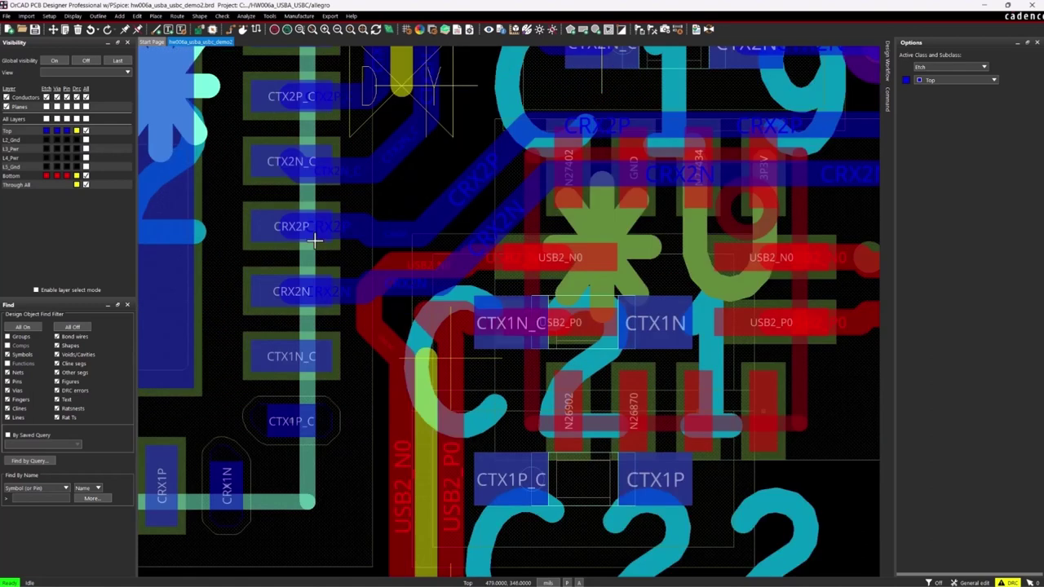
scroll(314, 241, down, 3)
scroll(292, 300, up, 3)
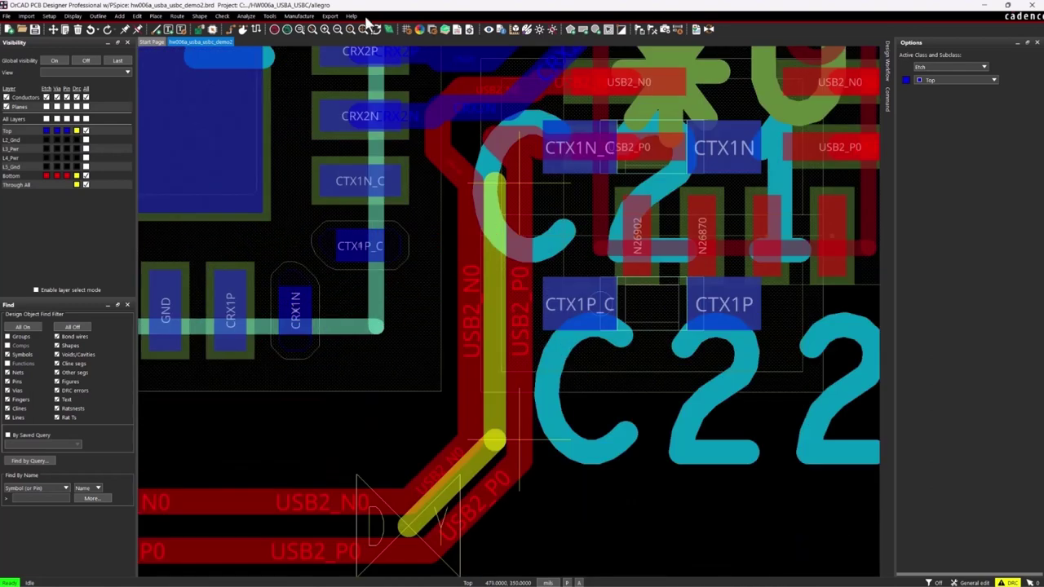
- Route the CRX1P/CRX1N pair to J4, dropping through vias onto the Bottom layer
click(231, 30)
click(230, 310)
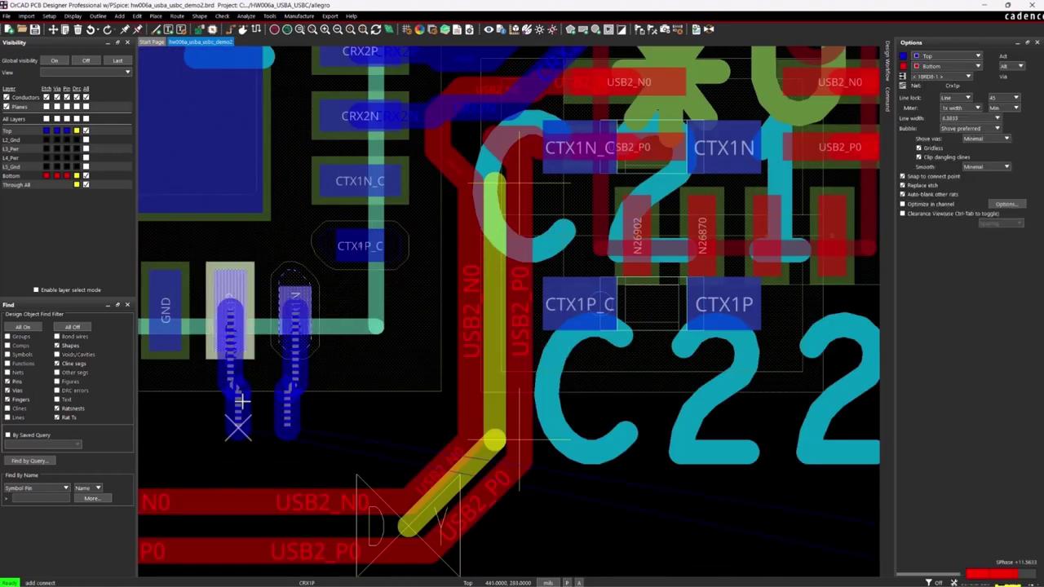
scroll(306, 424, down, 4)
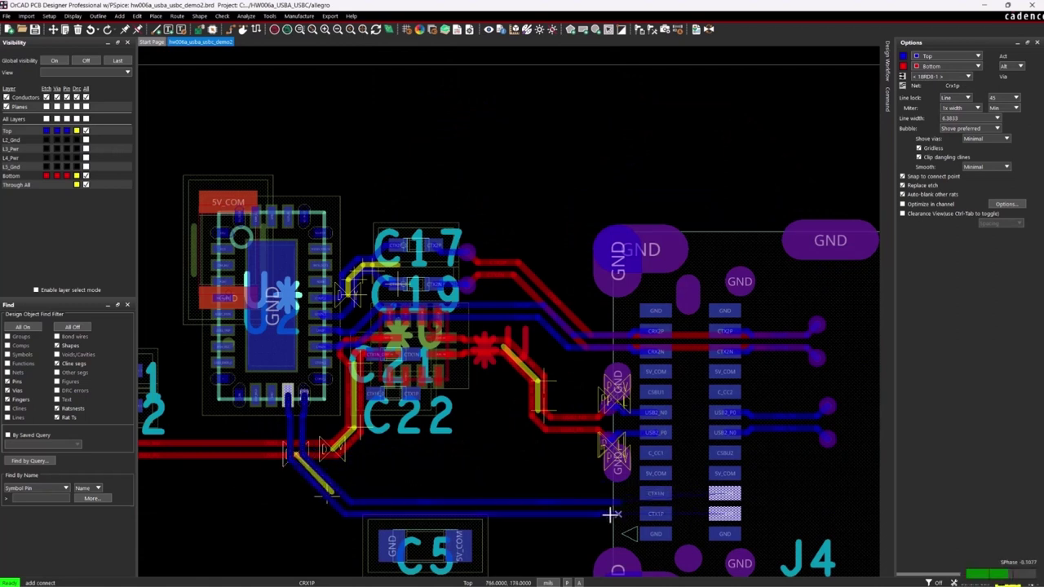
scroll(612, 513, up, 2)
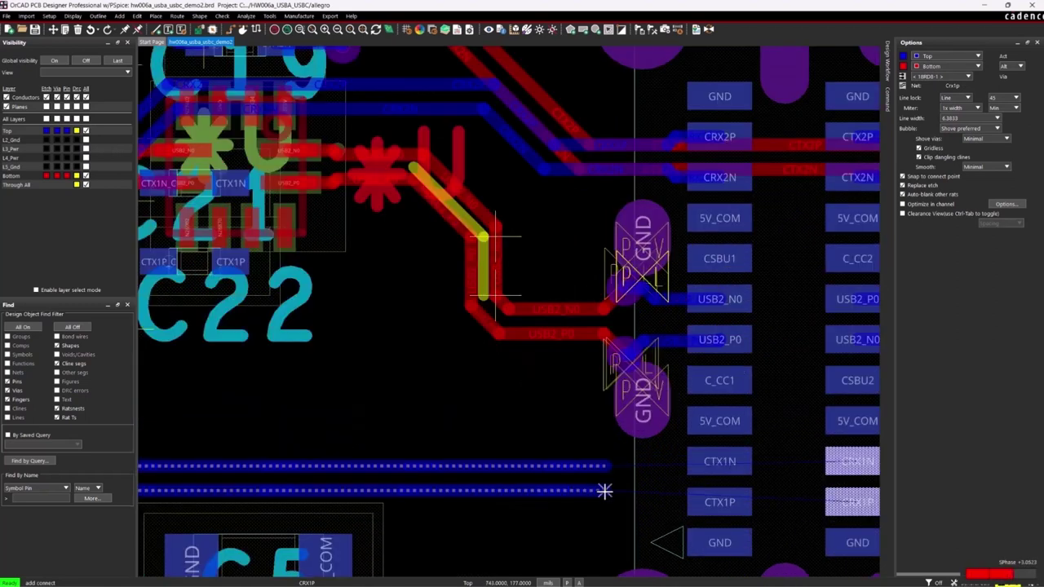
right_click(548, 494)
click(592, 339)
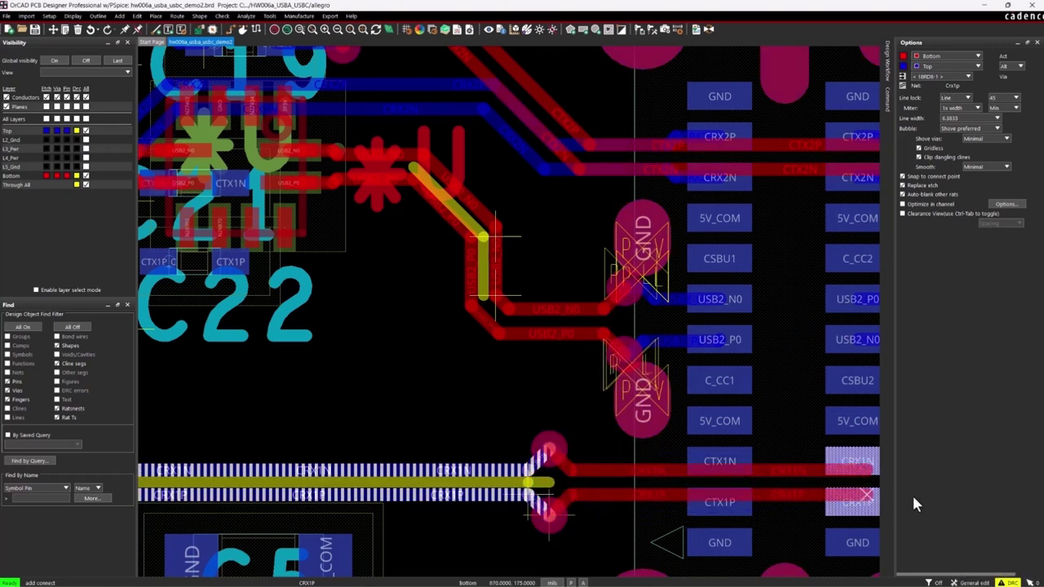
double_click(785, 507)
key(F6)
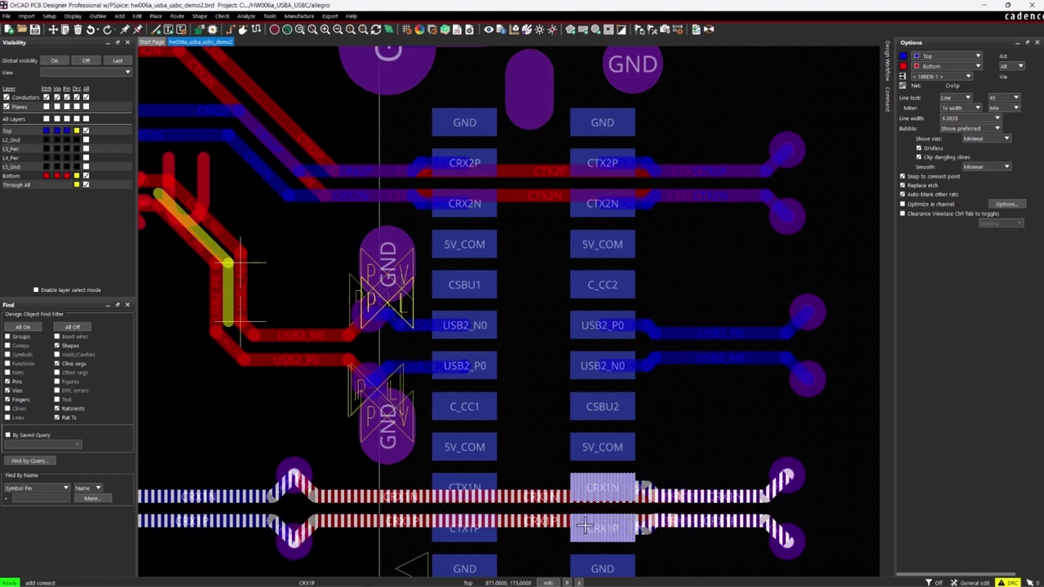
- Route the CTX1N/CTX1P pair on Top from J4's pads back to the capacitor pads near C22
scroll(649, 427, down, 3)
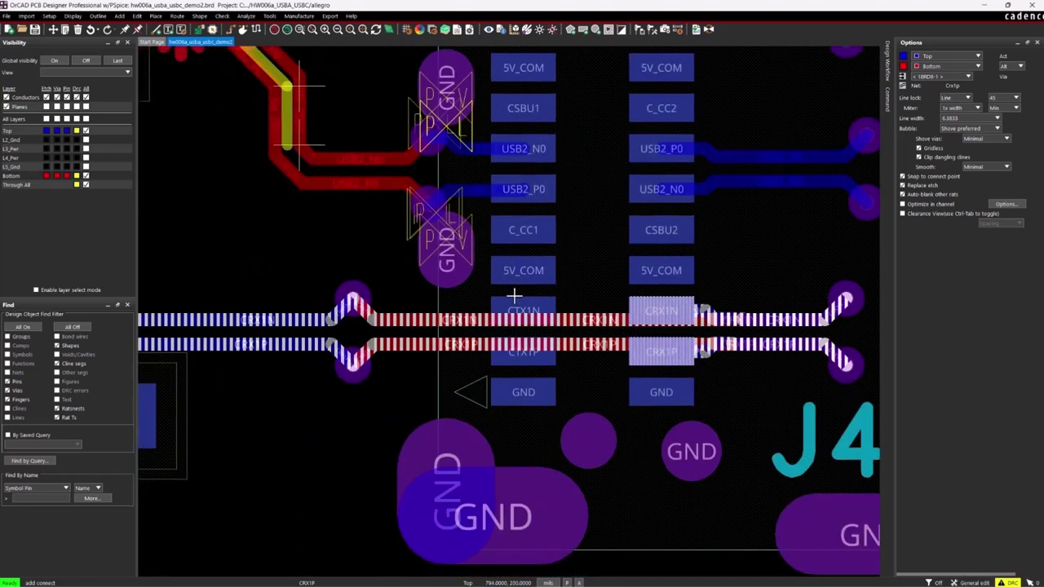
click(518, 308)
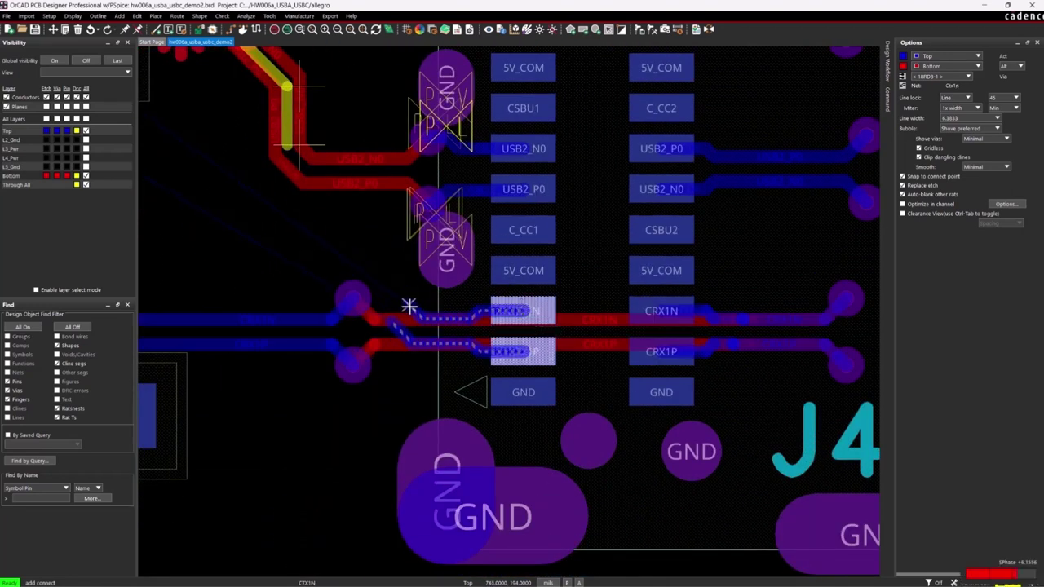
scroll(411, 305, down, 3)
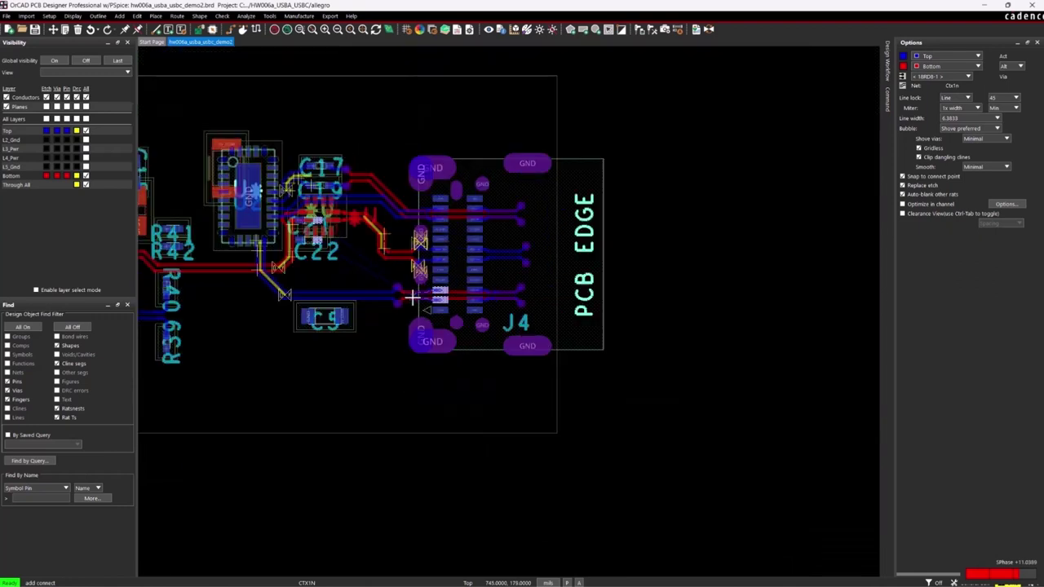
scroll(410, 297, up, 1)
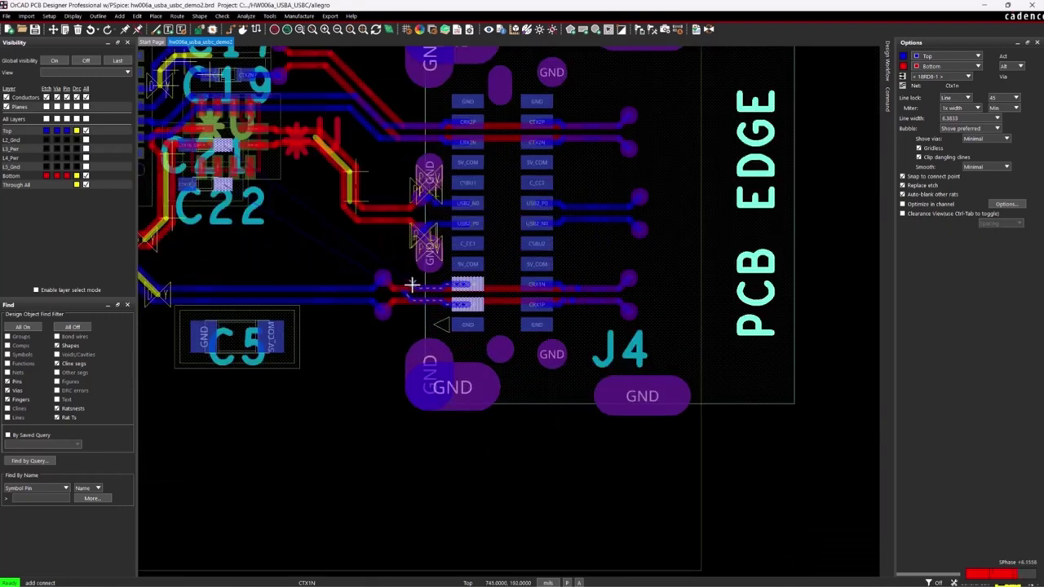
click(406, 276)
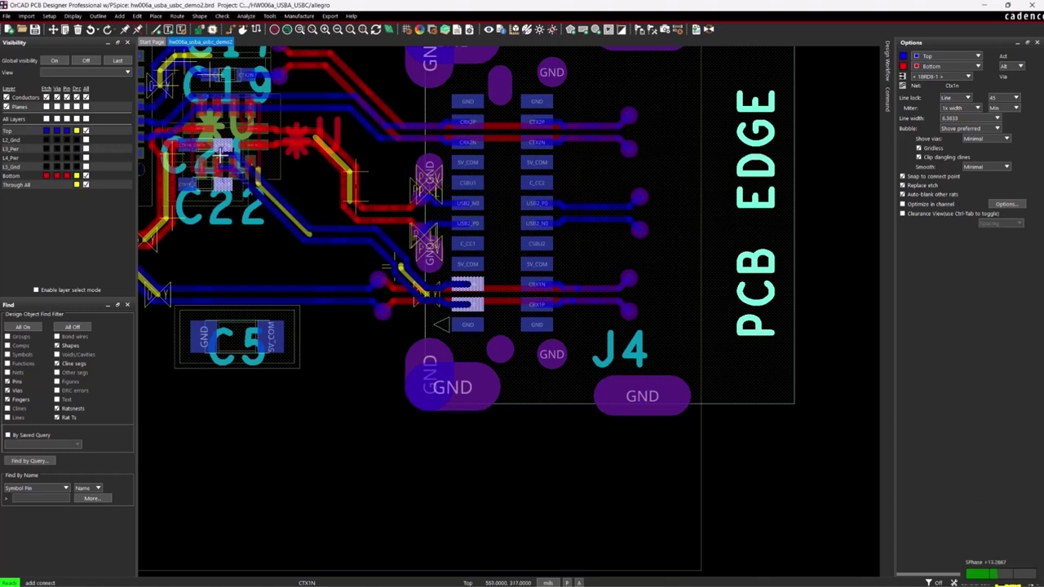
double_click(225, 151)
scroll(553, 256, up, 3)
scroll(565, 299, down, 2)
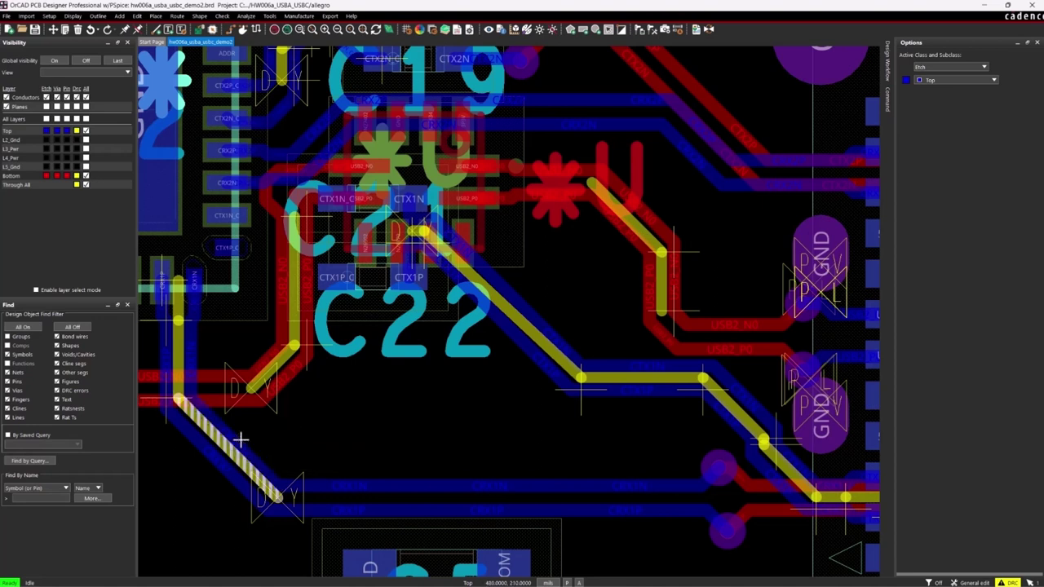
right_click(380, 399)
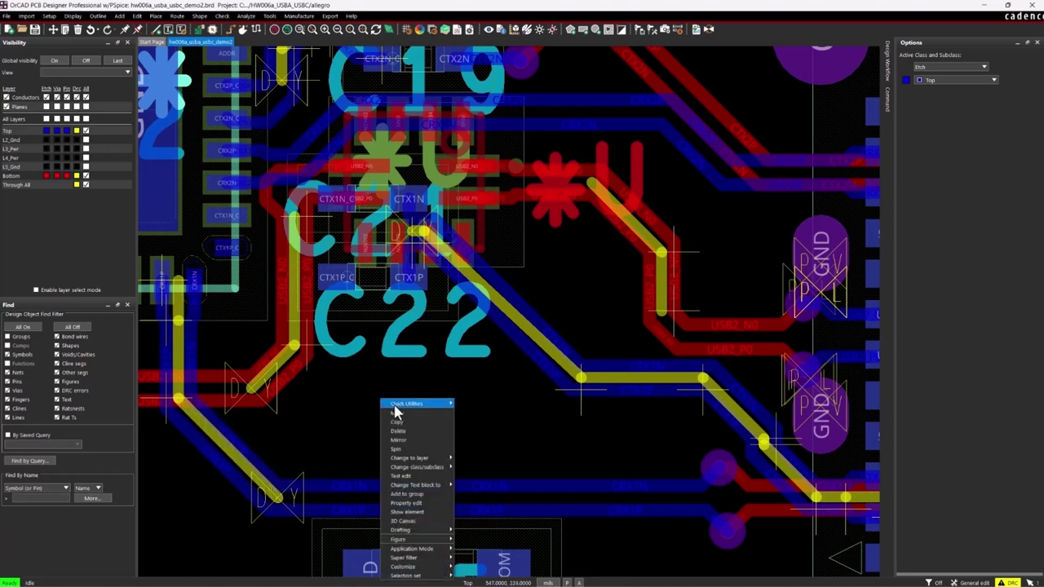
middle_drag(506, 309, 434, 306)
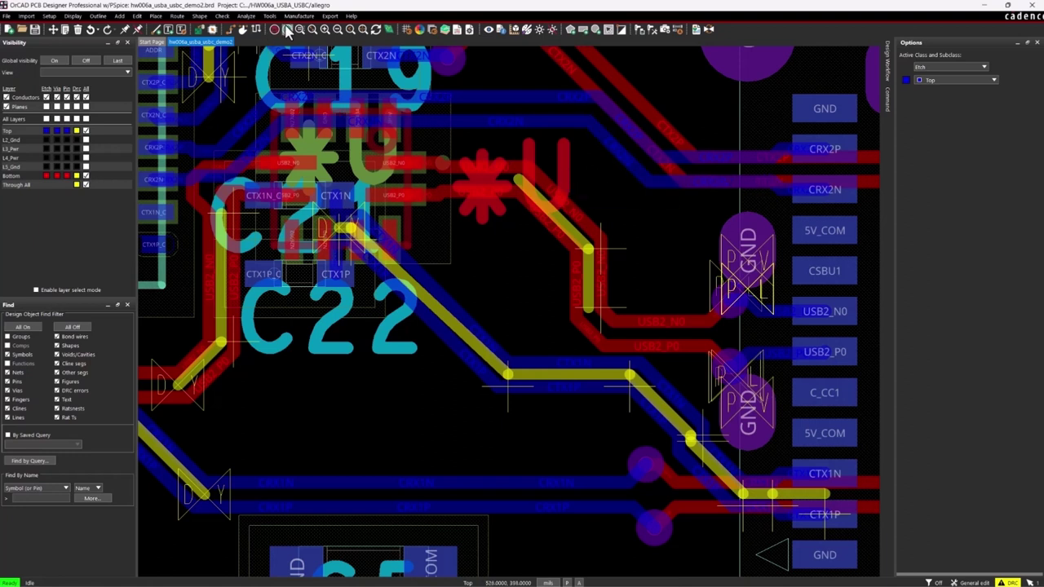
scroll(392, 398, down, 1)
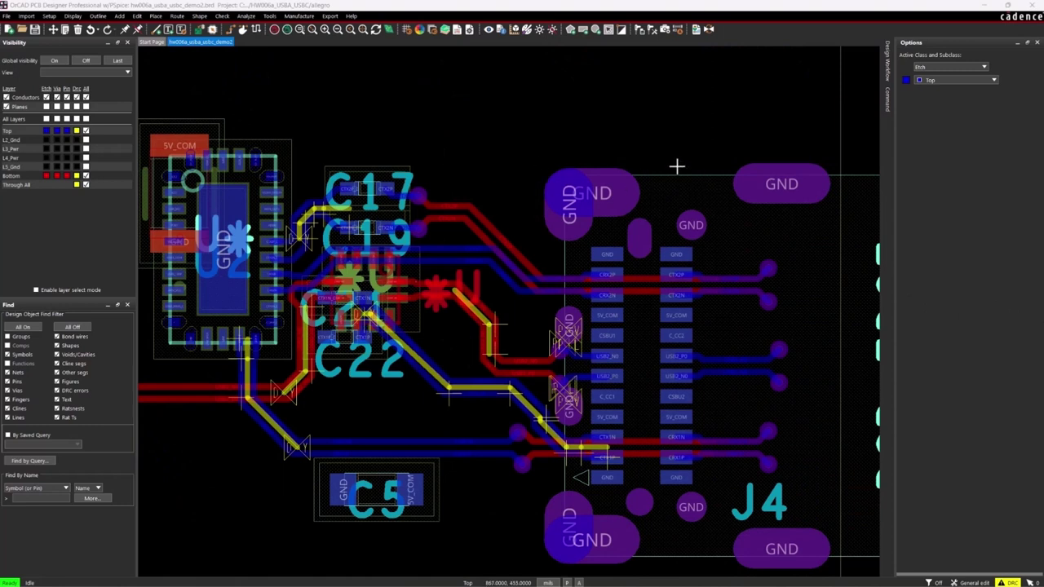
- Tick All for L2_Gnd, L5_Gnd and L4_Pwr so the plane copper fills the board
scroll(564, 129, down, 1)
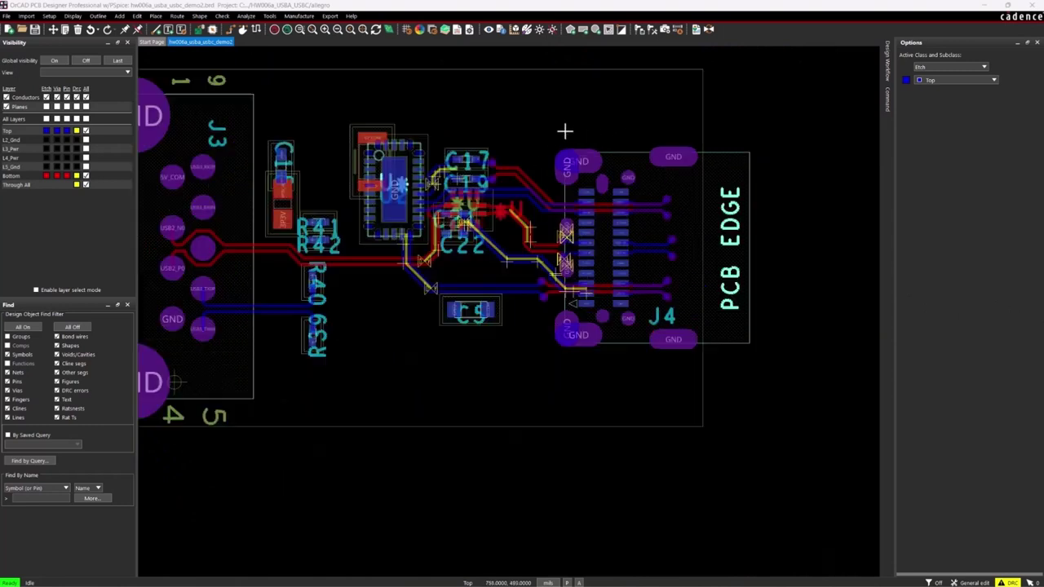
click(85, 139)
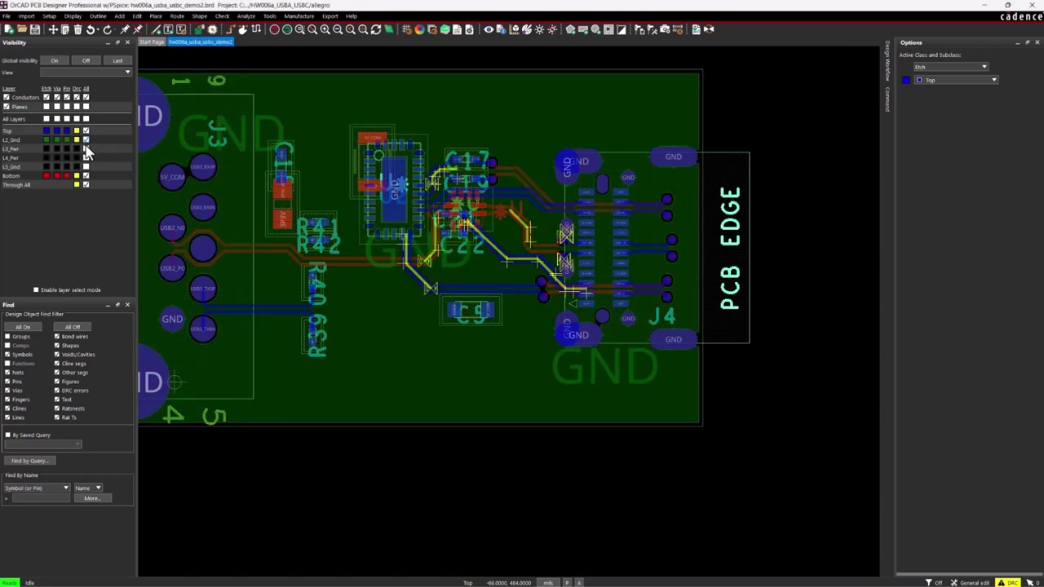
click(87, 167)
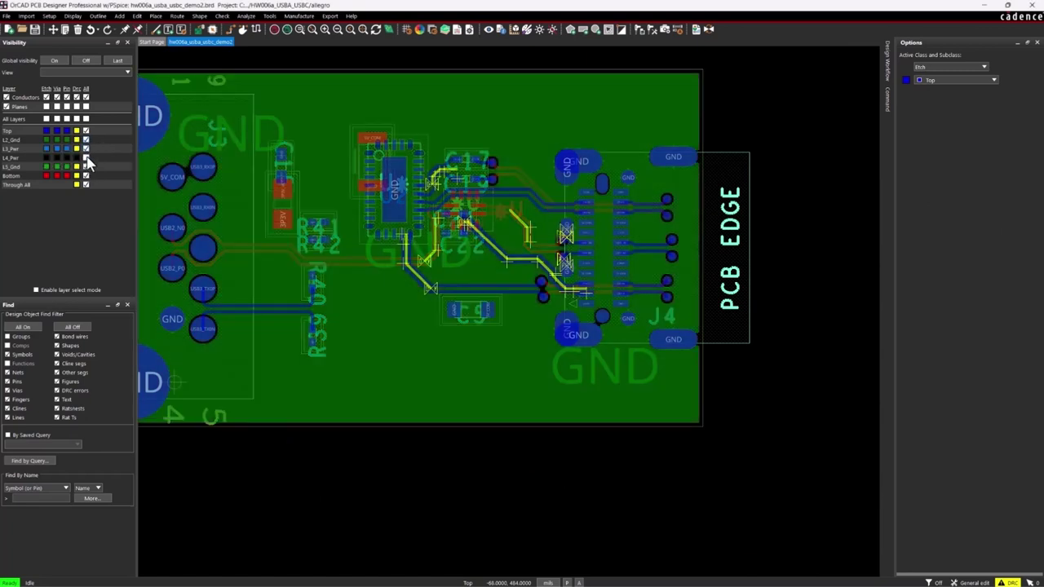
click(86, 158)
scroll(358, 176, down, 1)
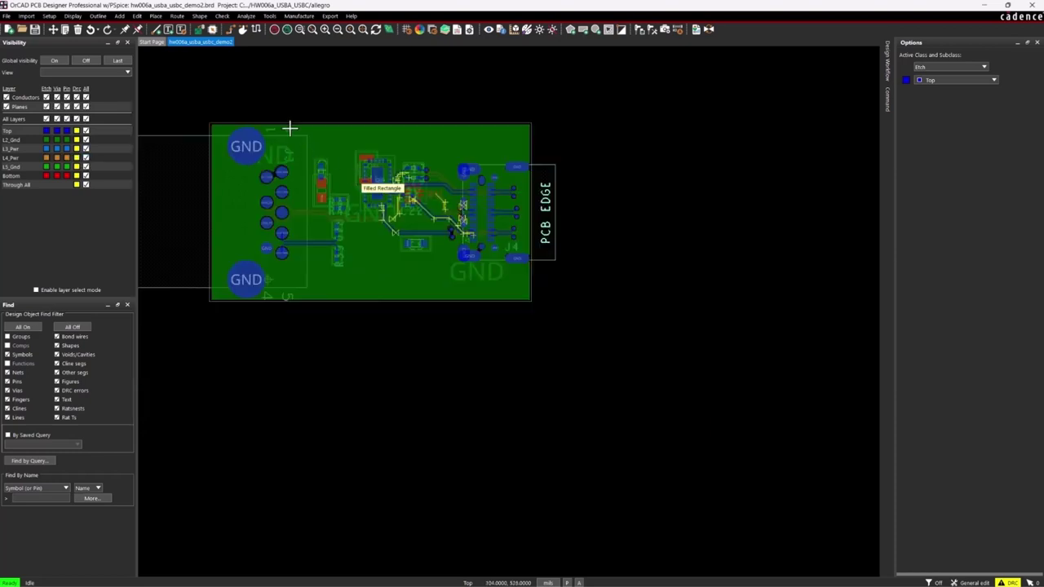
scroll(289, 125, up, 1)
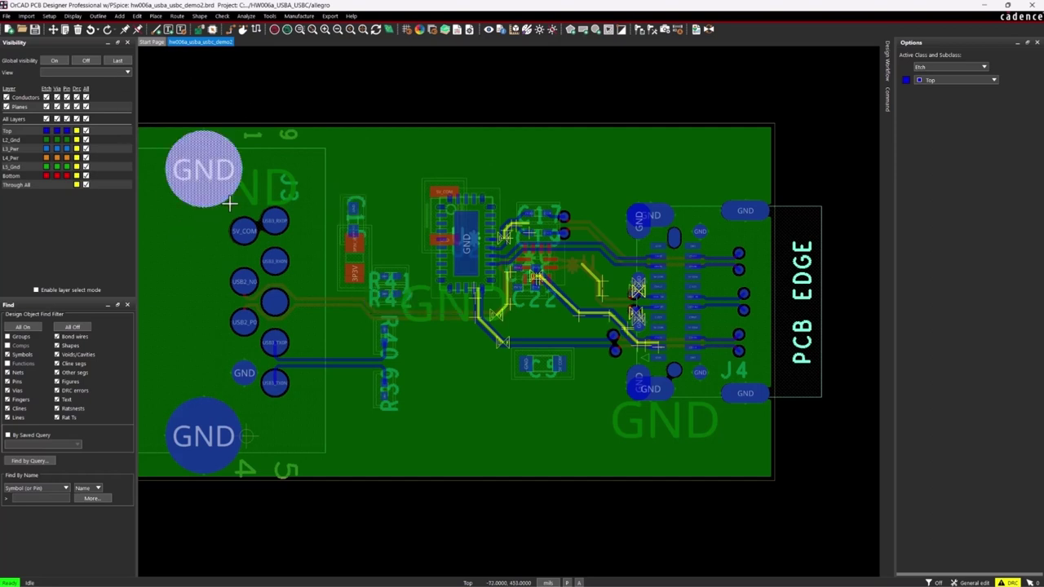
- Hide L2_Gnd and start a polygon copper shape on the L3_Pwr subclass
click(86, 140)
click(199, 16)
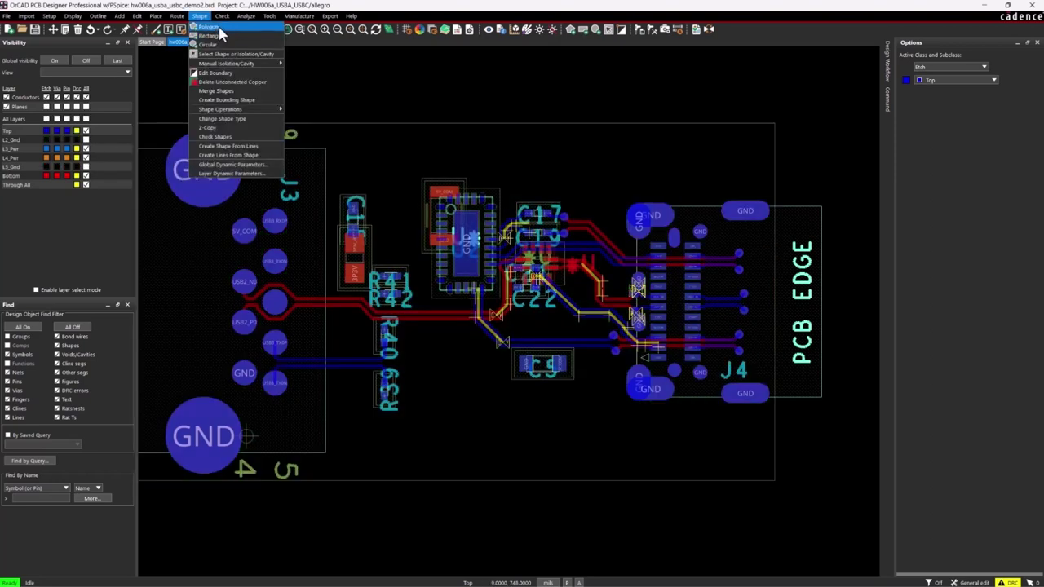
click(218, 28)
click(968, 75)
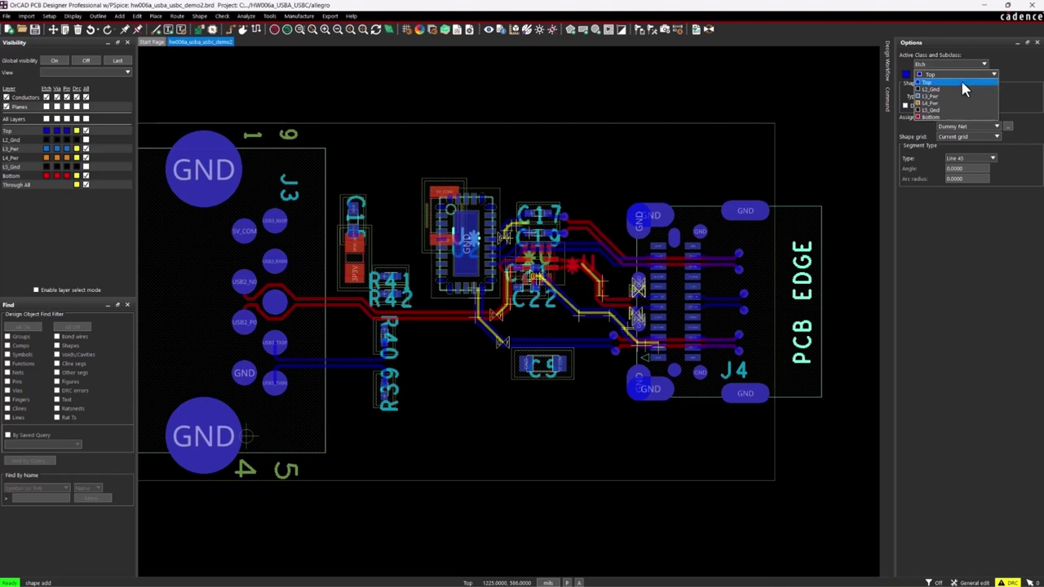
click(977, 100)
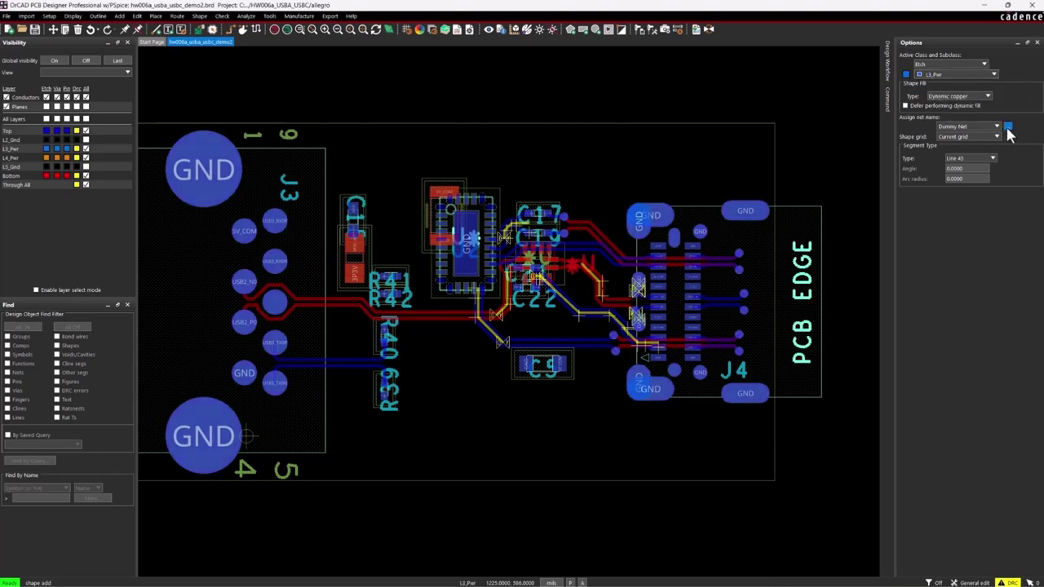
- Assign the 3P3v_Vcc net to the shape and outline the area between J3 and U2
click(1007, 127)
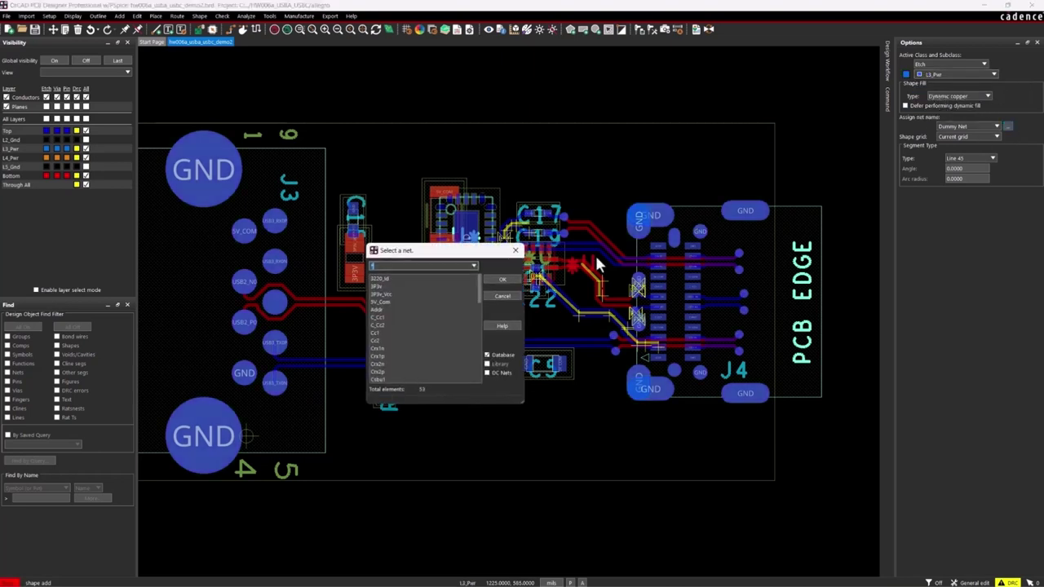
click(396, 293)
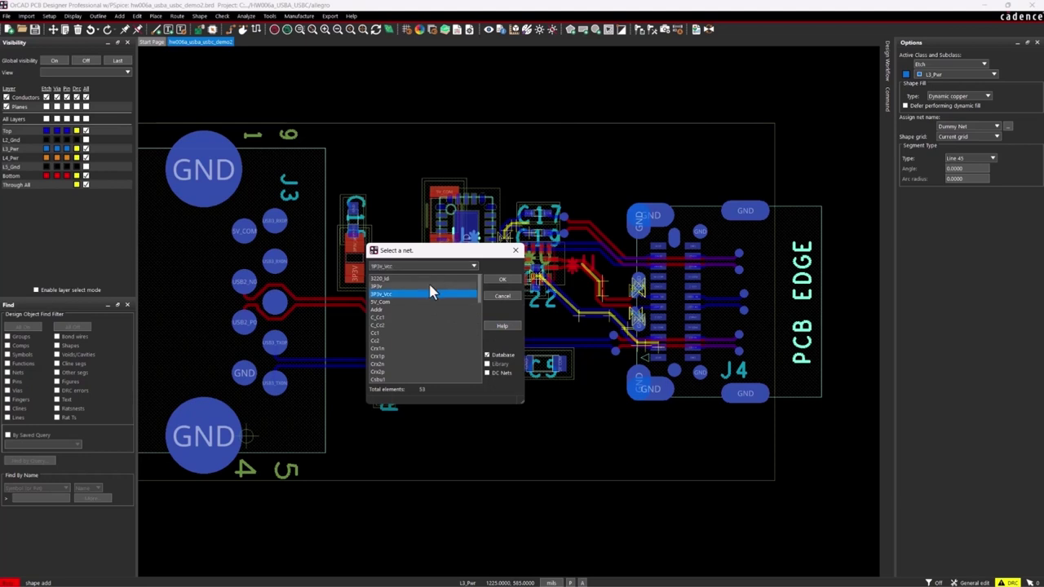
click(489, 280)
scroll(431, 280, up, 5)
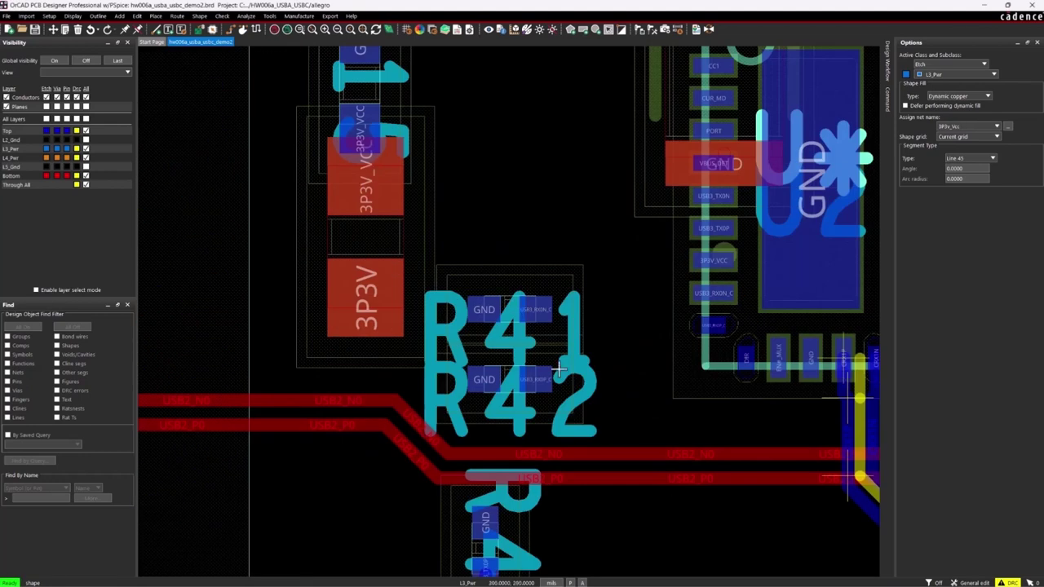
scroll(565, 329, up, 2)
scroll(412, 333, down, 2)
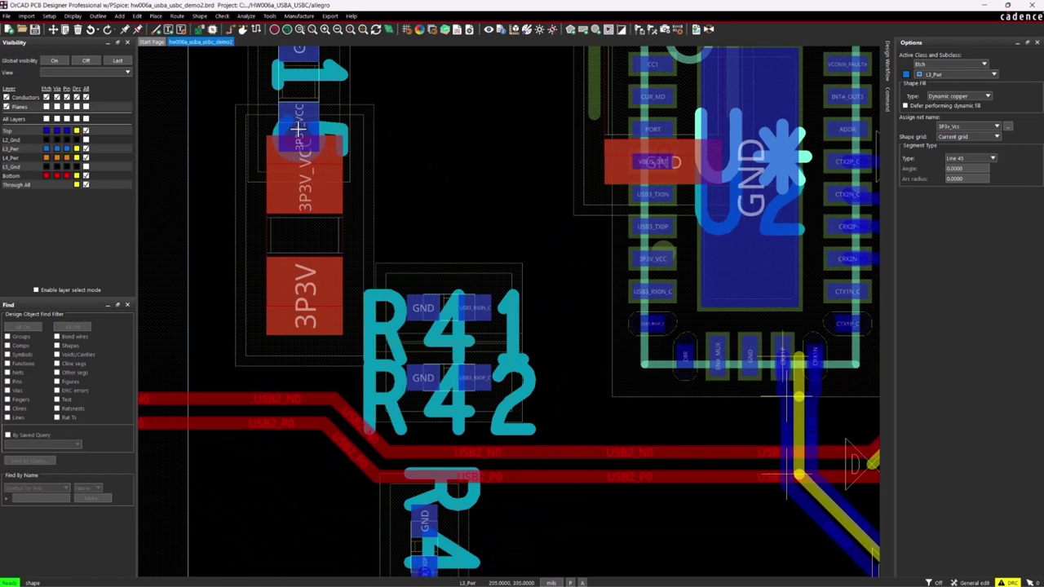
scroll(306, 140, down, 5)
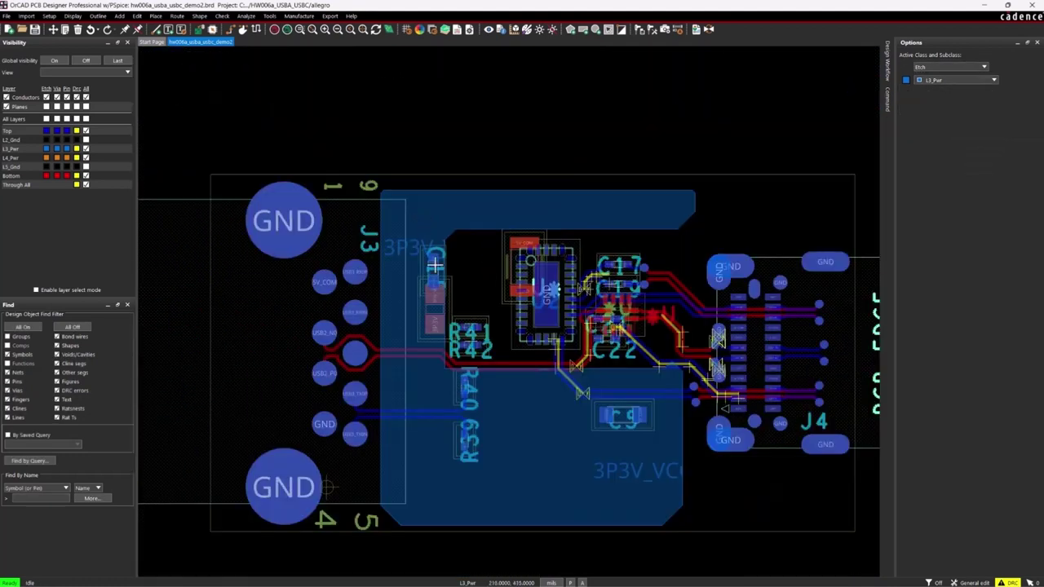
scroll(521, 347, up, 5)
scroll(342, 187, down, 2)
scroll(342, 187, up, 5)
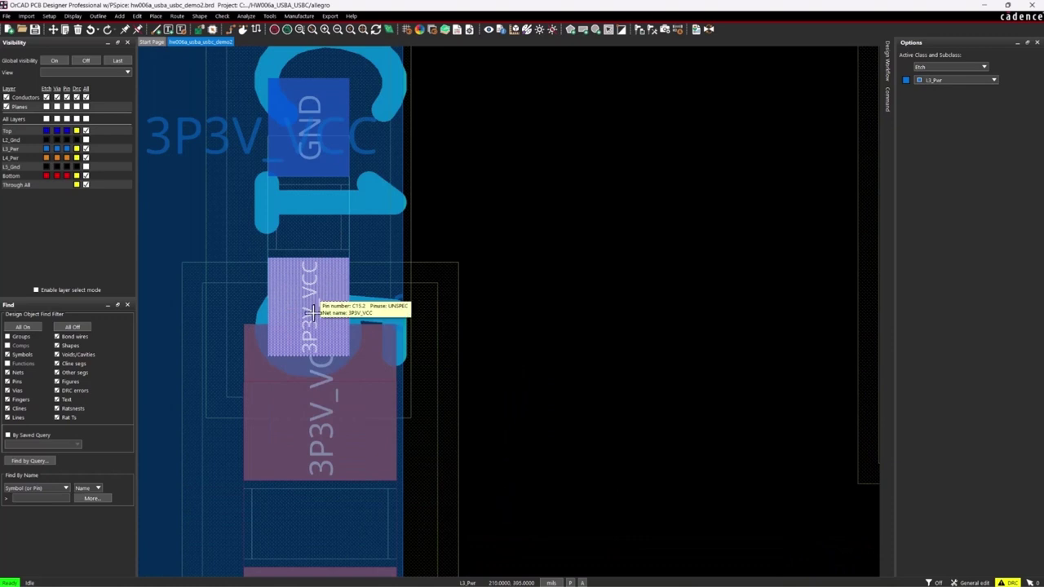
- Start a 3P3V_VCC trace at C15's pad and route it a short way left
mouse_move(341, 306)
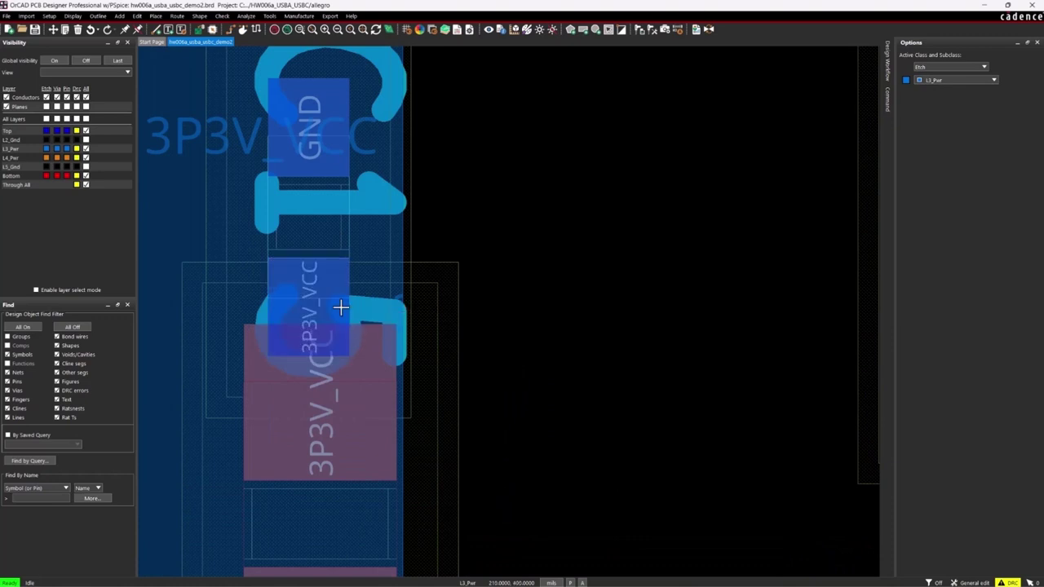
scroll(341, 307, down, 4)
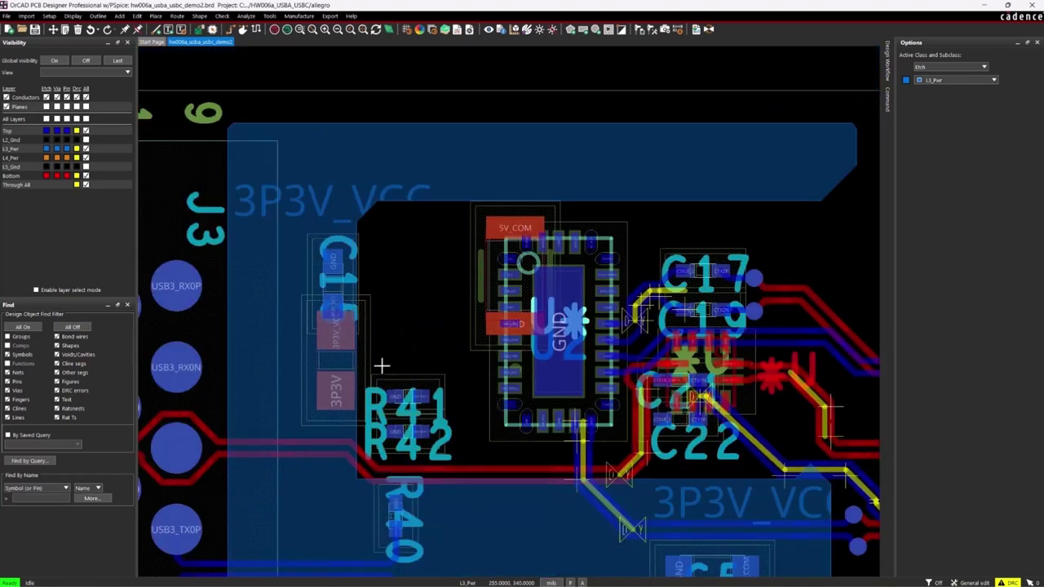
scroll(382, 366, down, 3)
scroll(343, 300, up, 3)
key(F3)
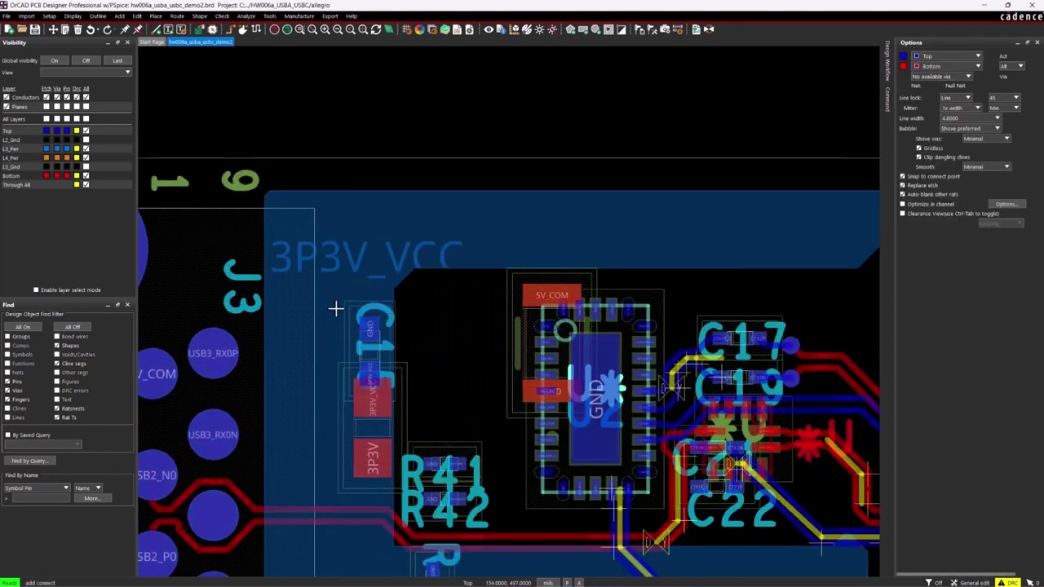
click(375, 399)
scroll(375, 399, up, 2)
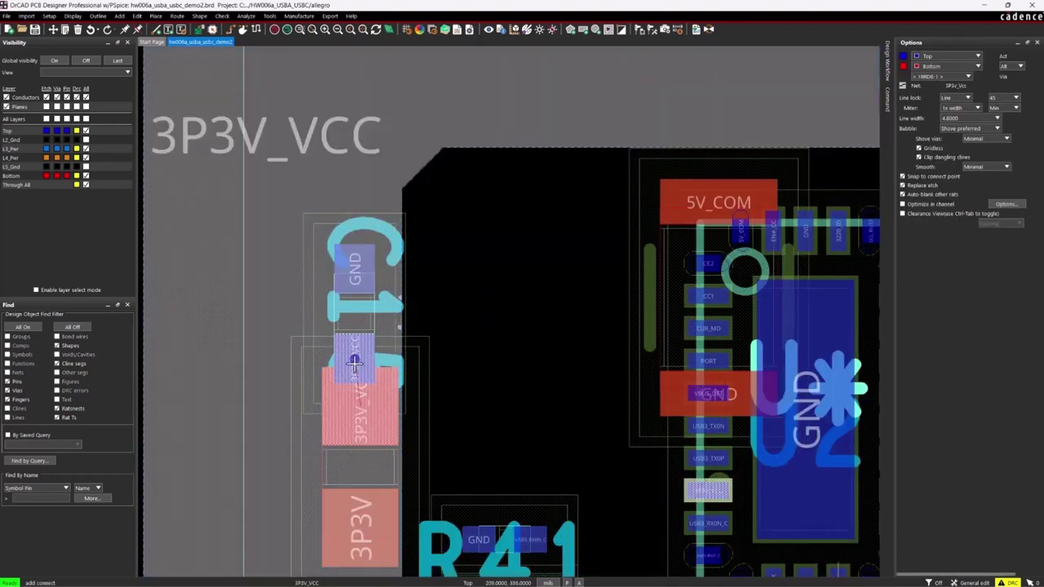
right_click(303, 360)
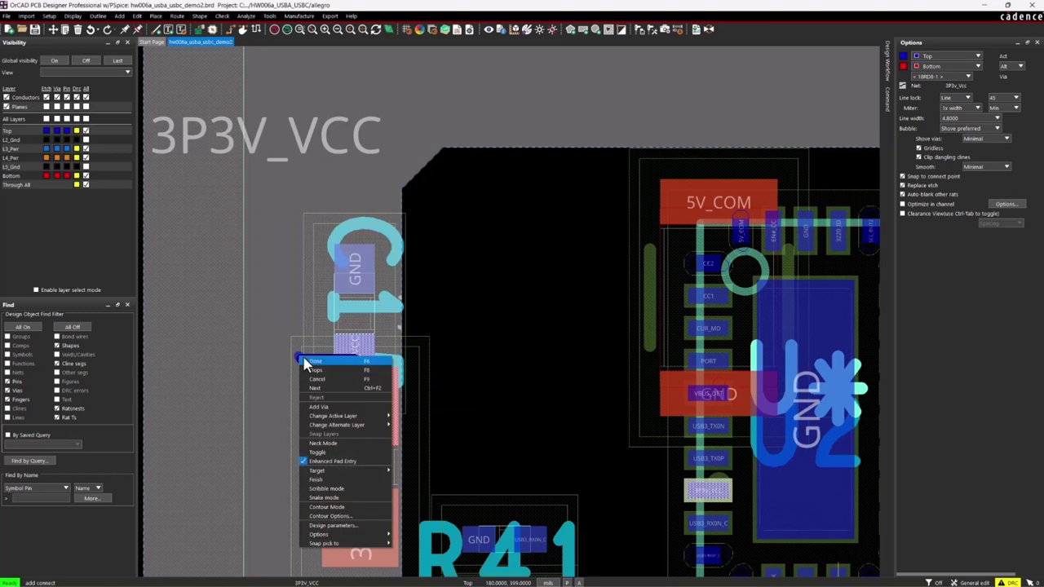
click(305, 361)
- Set L3_Pwr as the alternate layer, drop a via at the trace end, and finish
click(950, 66)
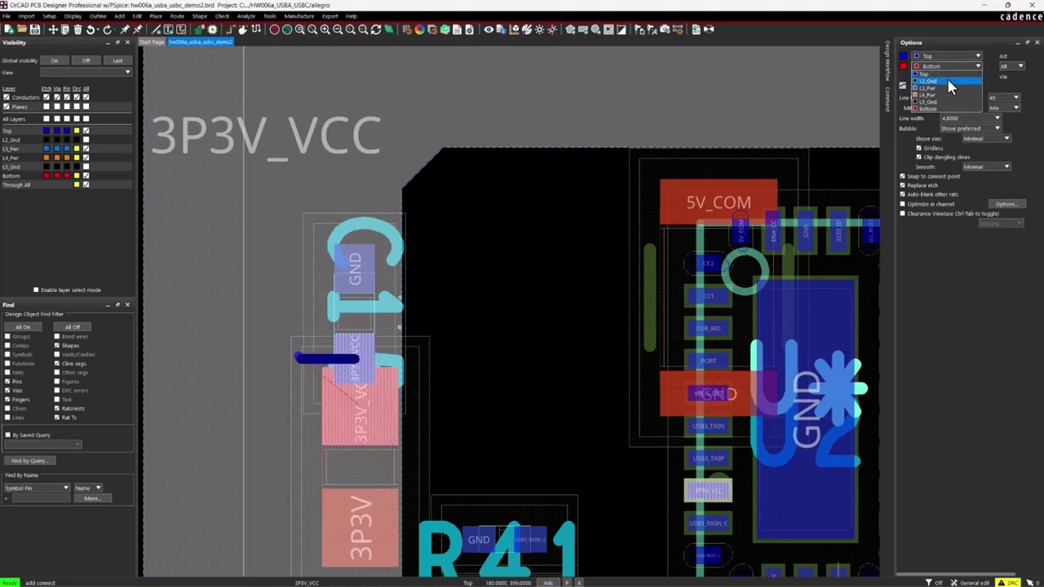
click(943, 86)
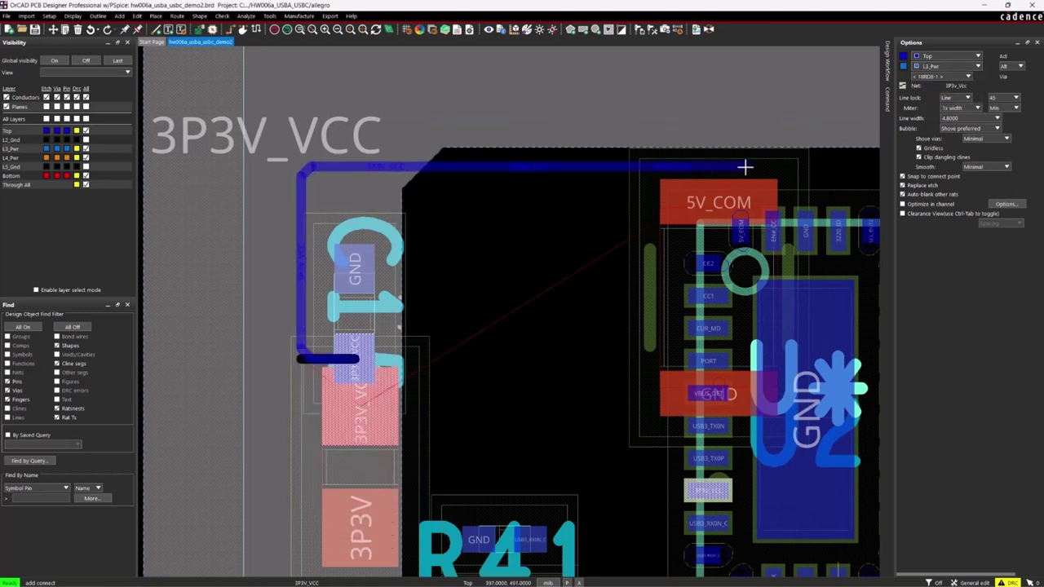
right_click(277, 362)
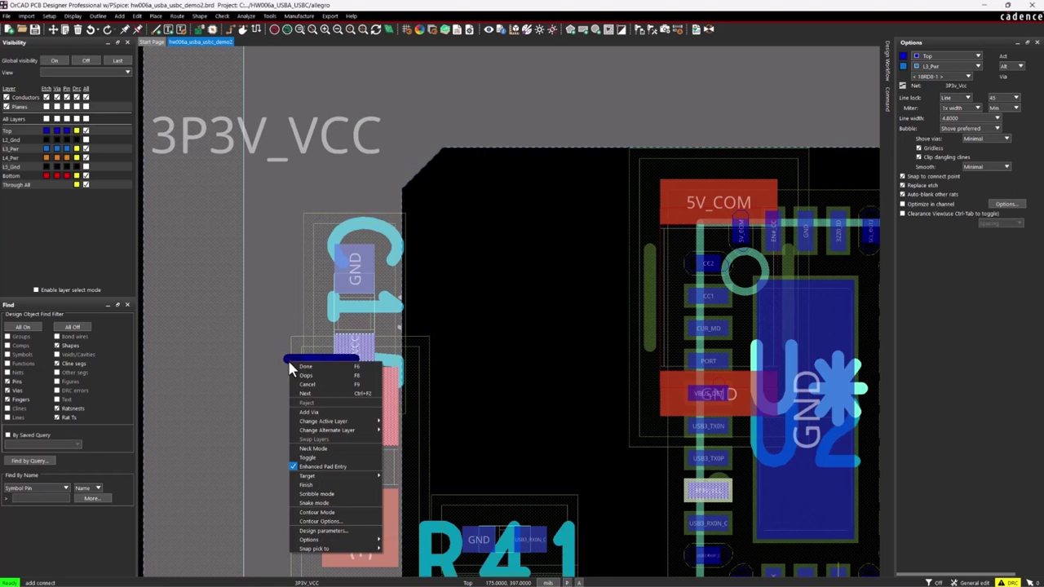
click(319, 411)
scroll(489, 314, down, 2)
scroll(489, 326, up, 1)
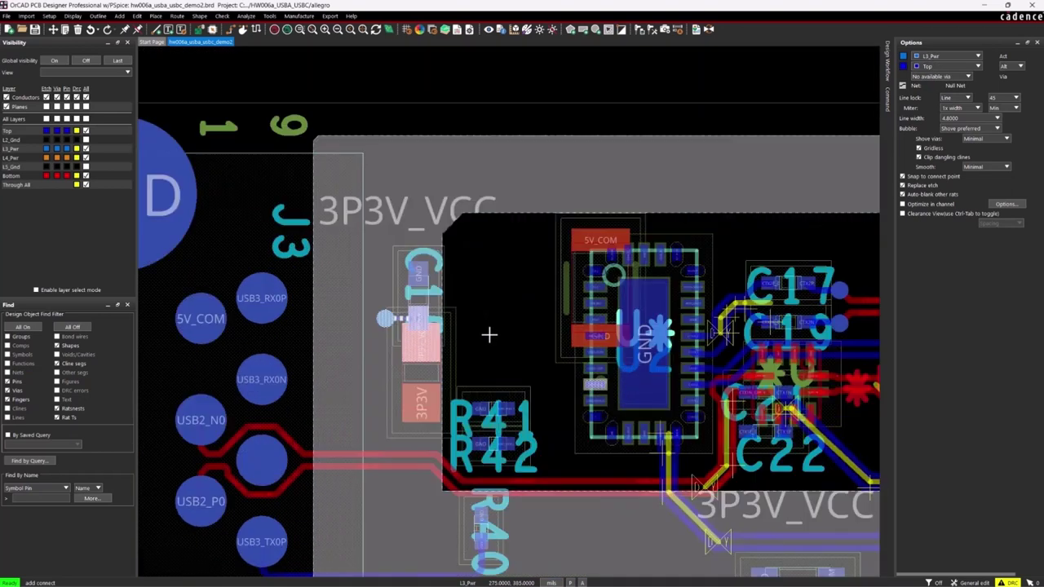
right_click(463, 289)
click(477, 295)
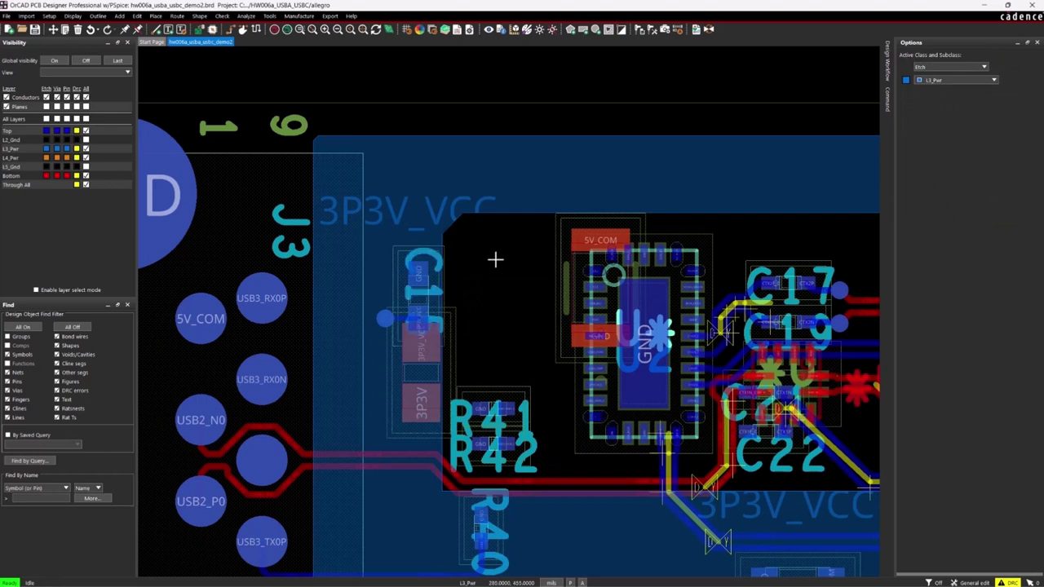
- Fan out the capacitor's GND pad with a West-direction via using Create Fanout
click(177, 15)
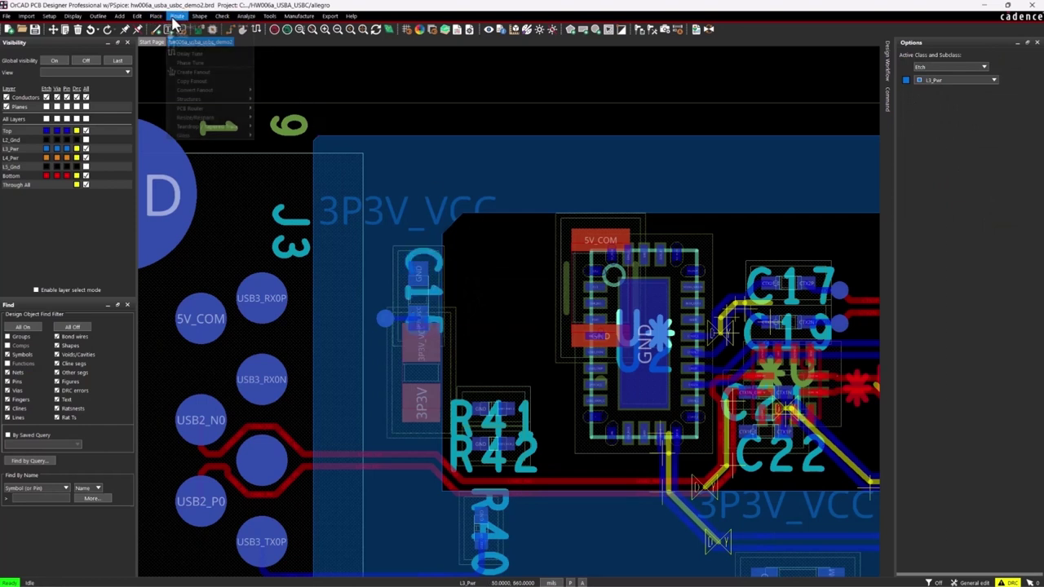
click(213, 81)
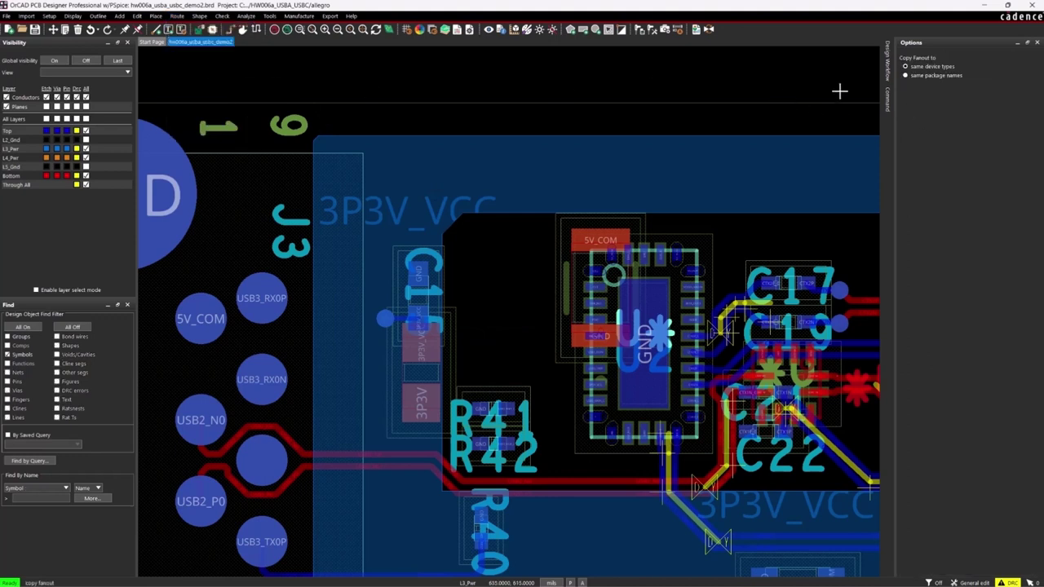
scroll(457, 262, up, 3)
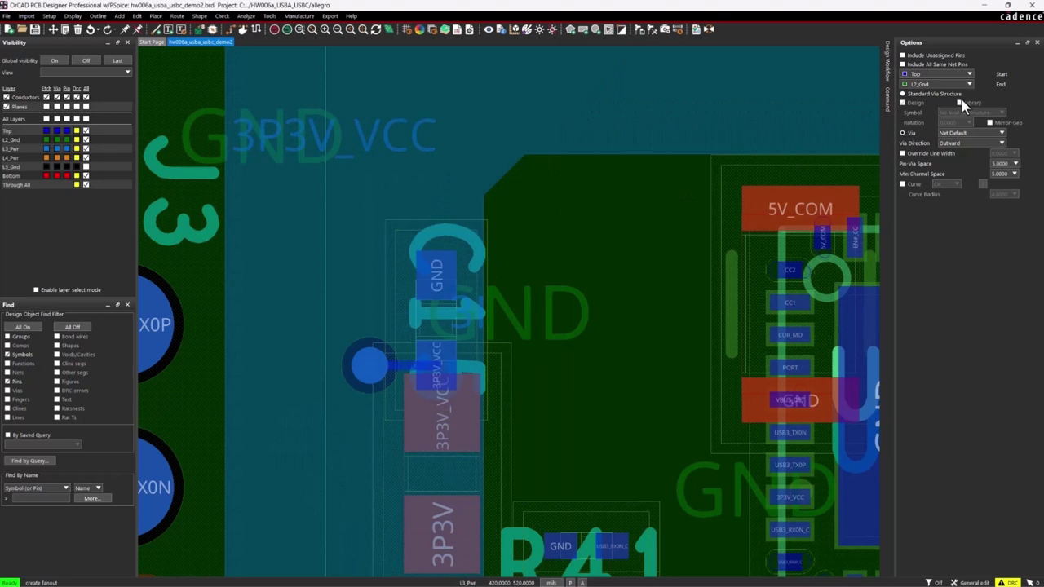
click(998, 144)
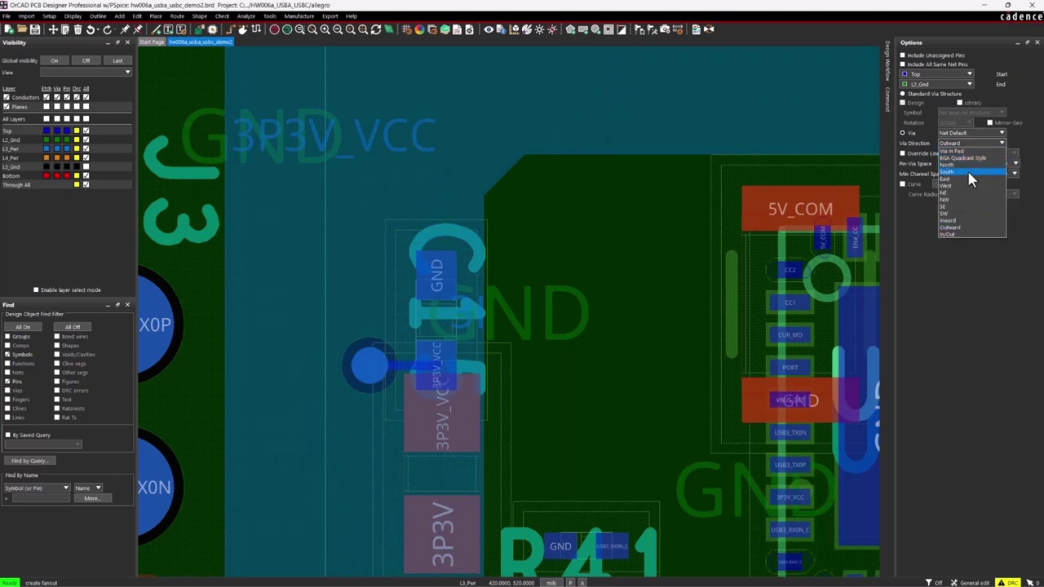
click(961, 184)
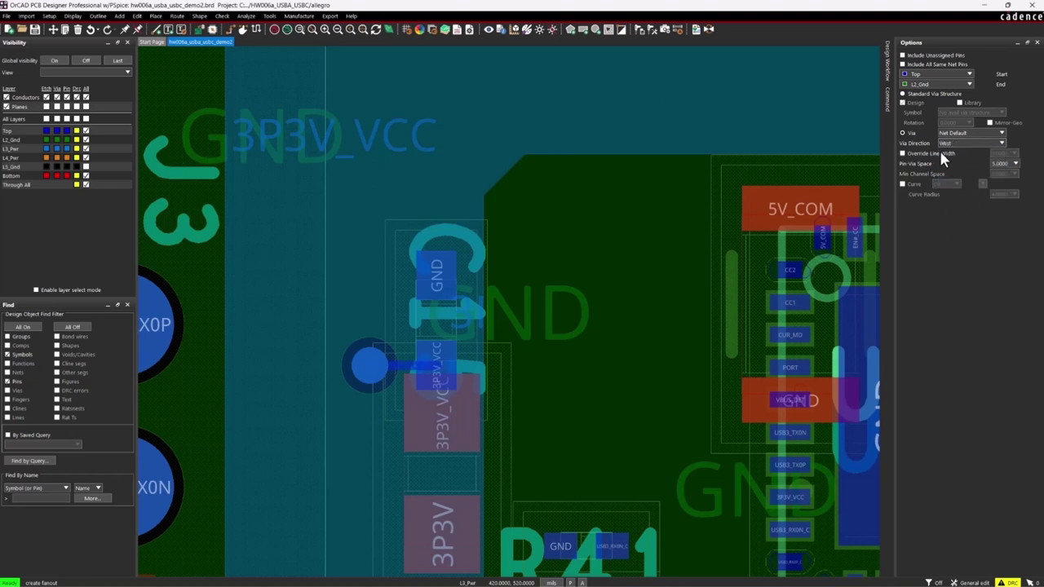
click(433, 277)
right_click(430, 141)
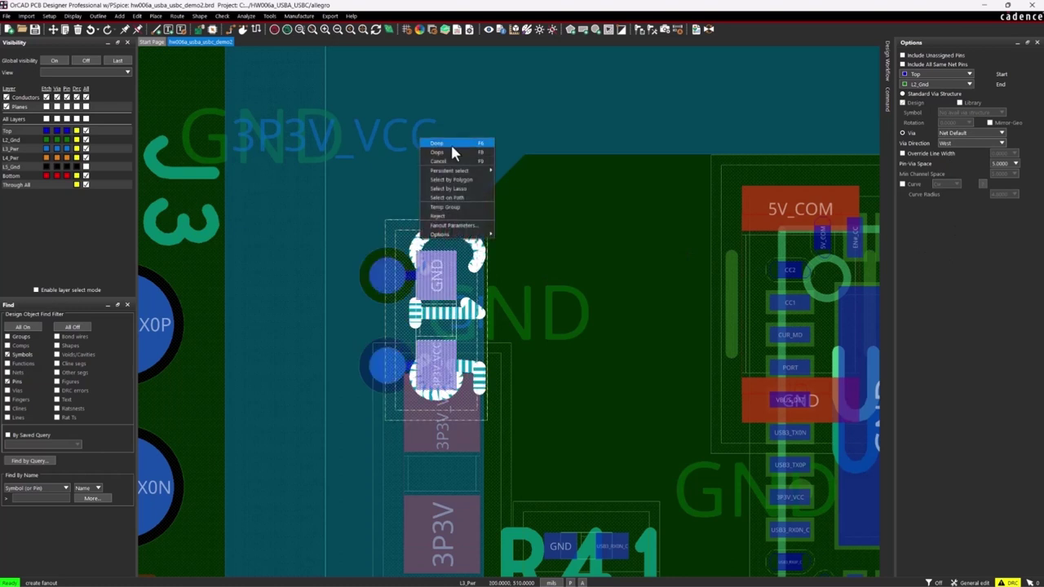
click(450, 144)
scroll(419, 326, up, 2)
- Restrict the canvas selection to vias only
scroll(415, 346, down, 2)
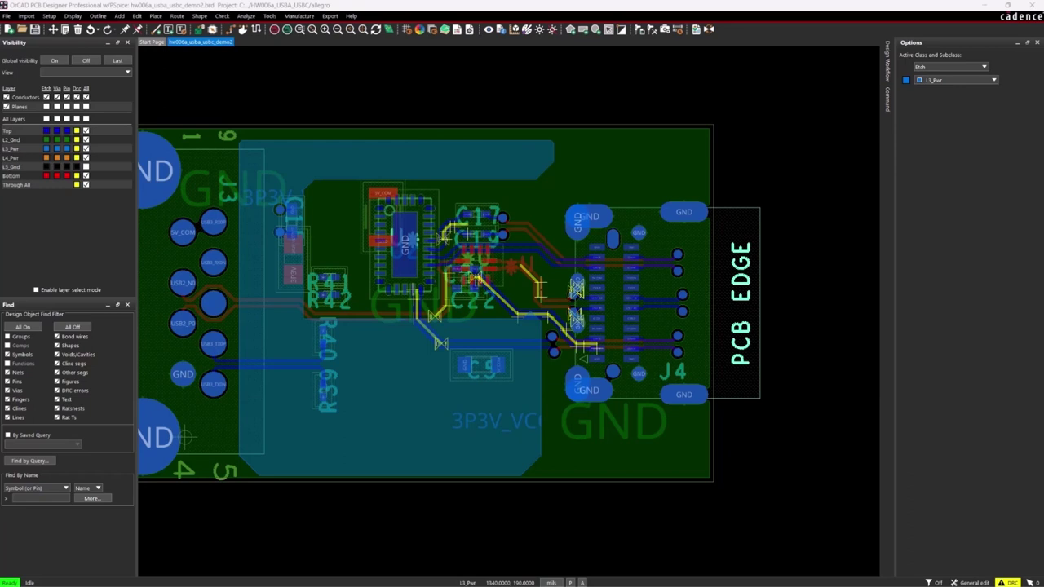
scroll(633, 349, up, 2)
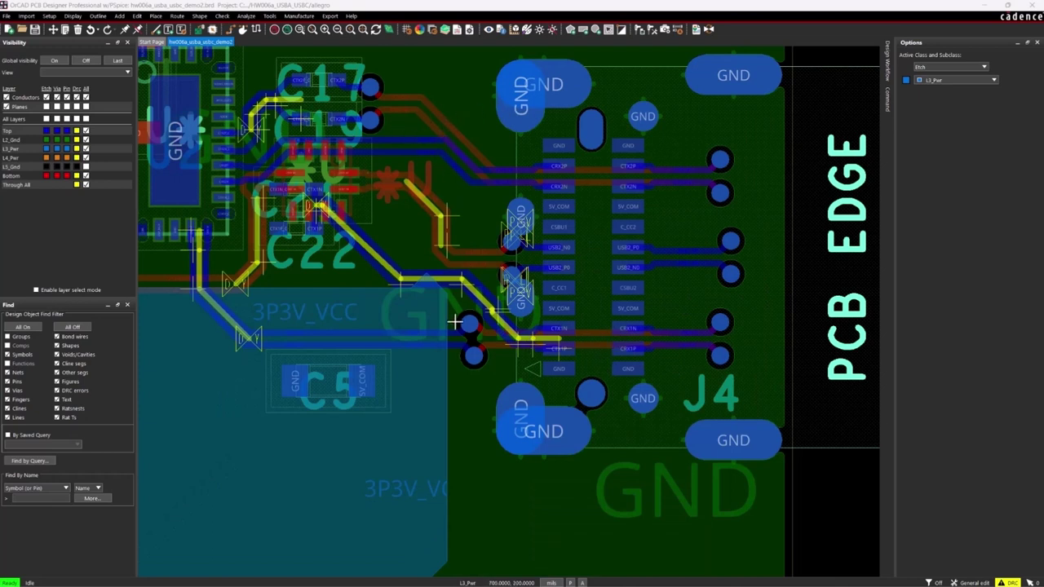
scroll(478, 346, up, 2)
scroll(413, 293, down, 2)
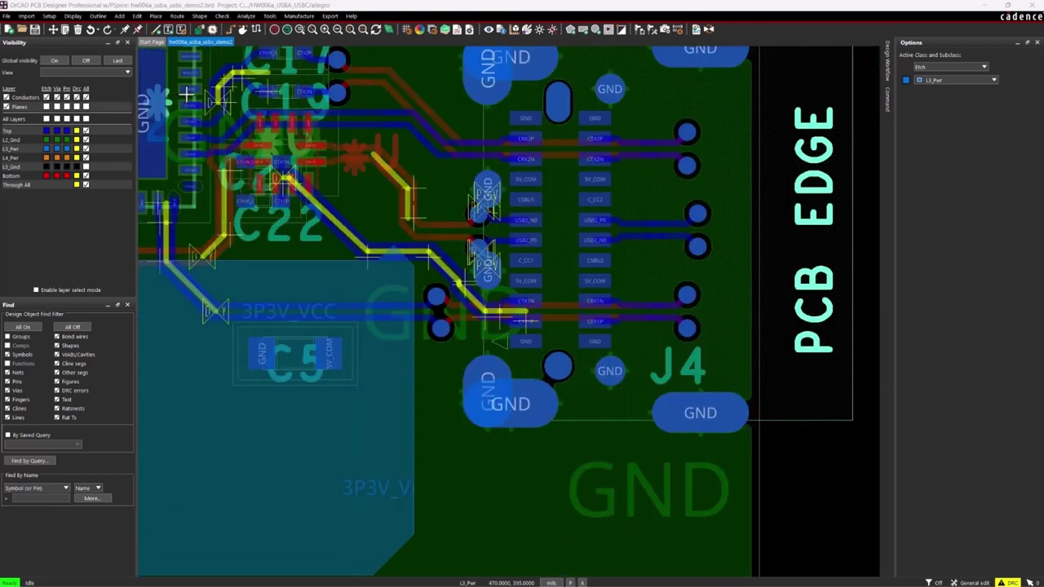
right_click(432, 366)
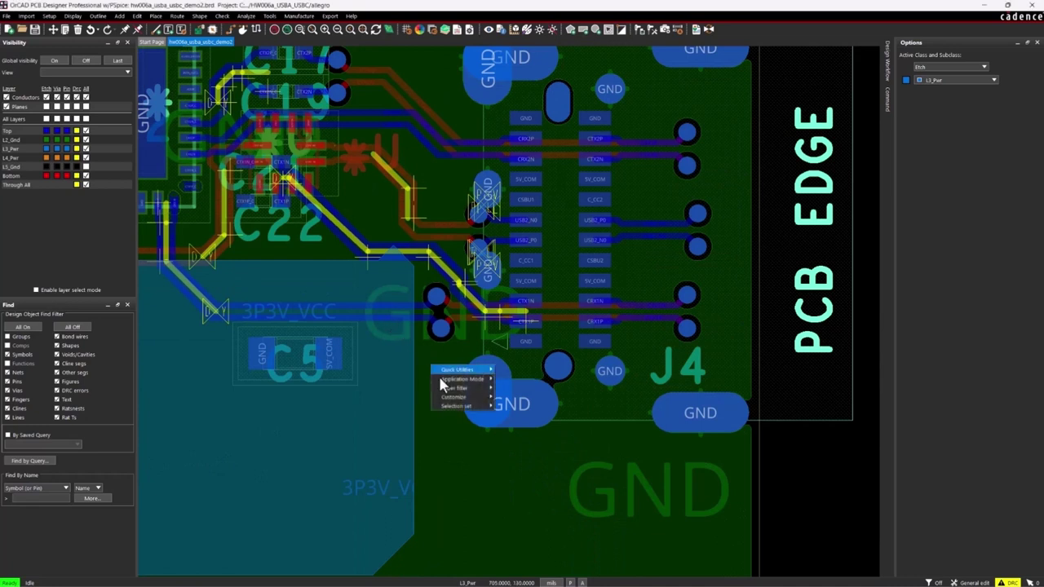
mouse_move(465, 392)
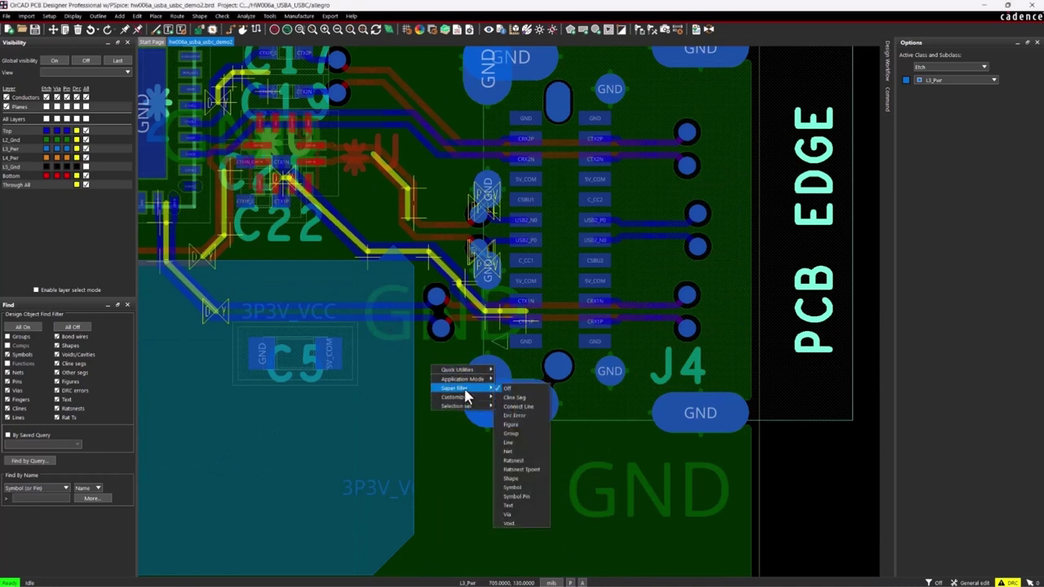
click(524, 517)
- Copy the via, paste it left of J4's lower GND pad, and begin assigning it a net
right_click(441, 329)
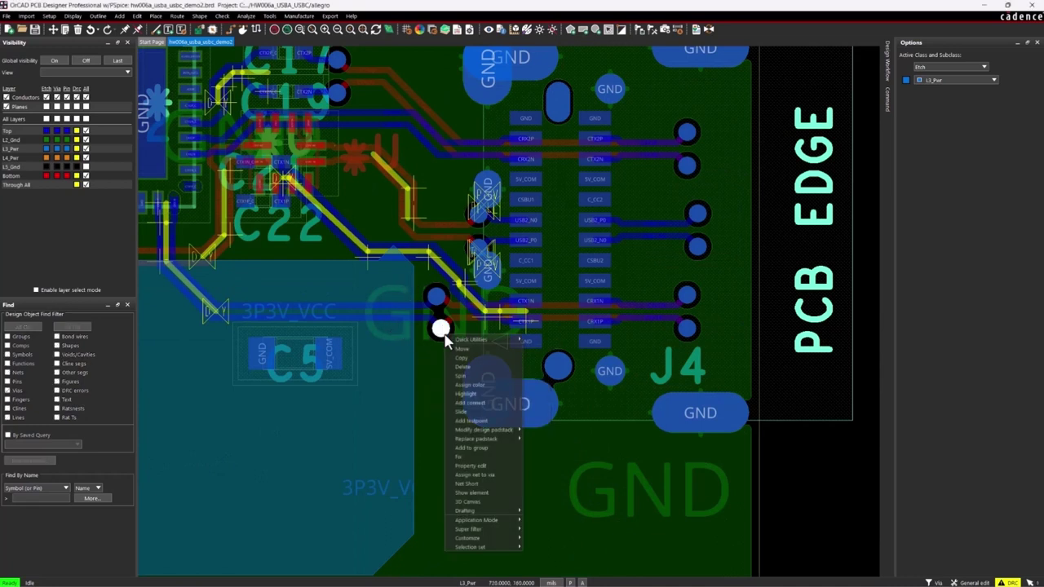
click(478, 356)
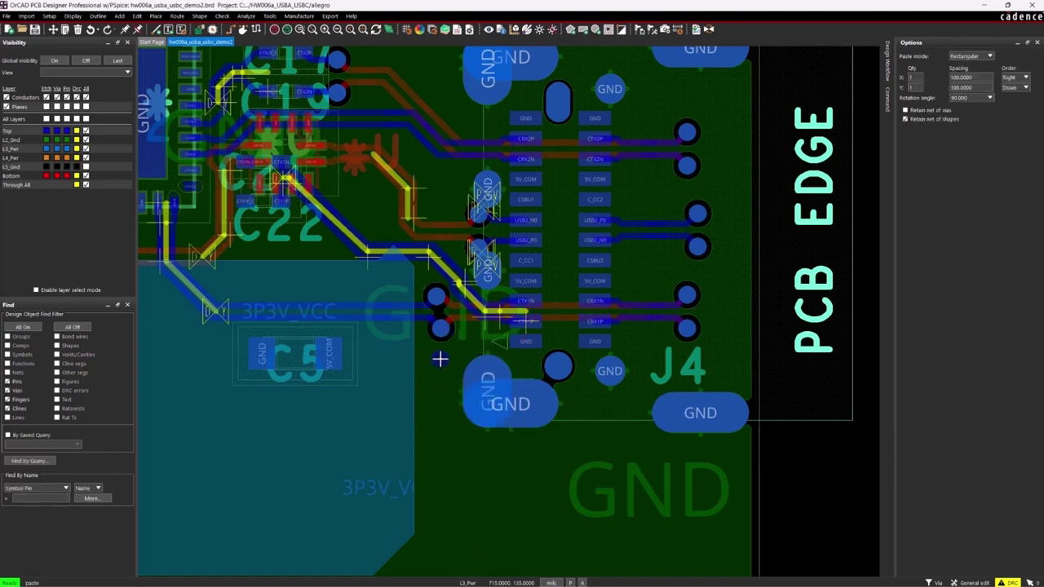
click(441, 359)
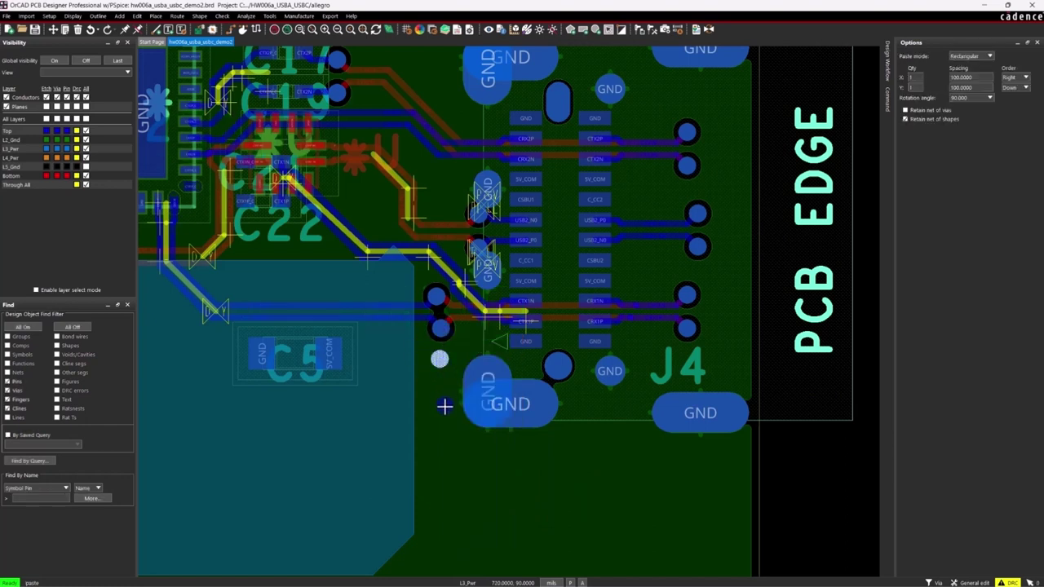
right_click(445, 405)
click(451, 411)
right_click(439, 360)
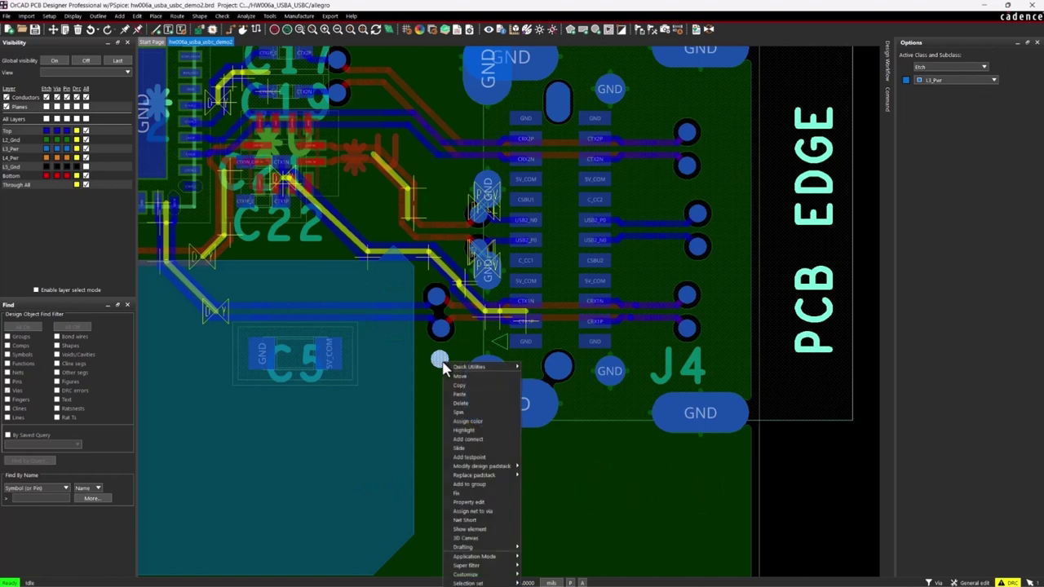
click(494, 511)
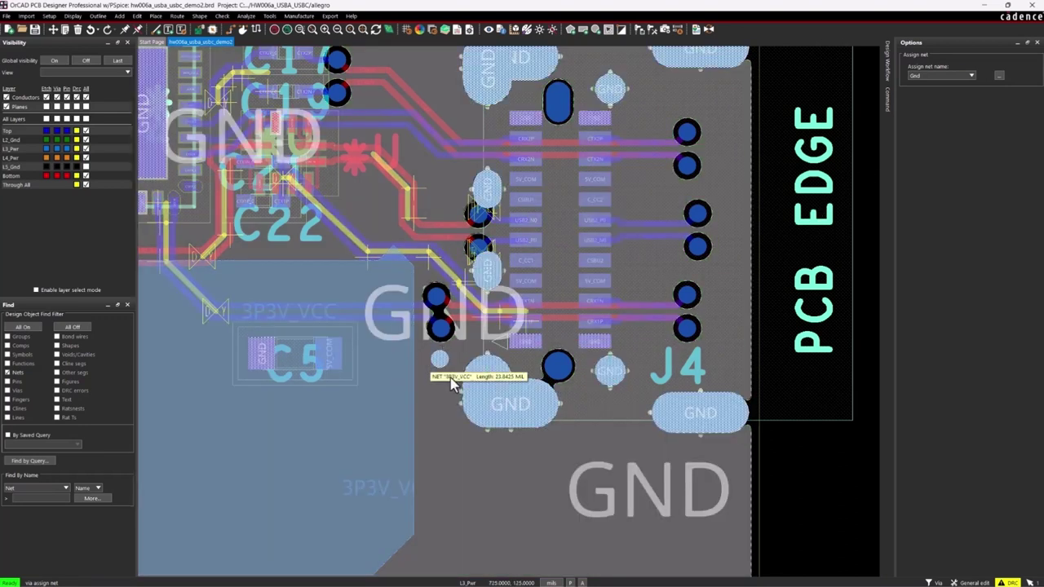
- Finish assigning the via to GND and paste a GND copy beside the fanout vias
right_click(436, 395)
click(449, 397)
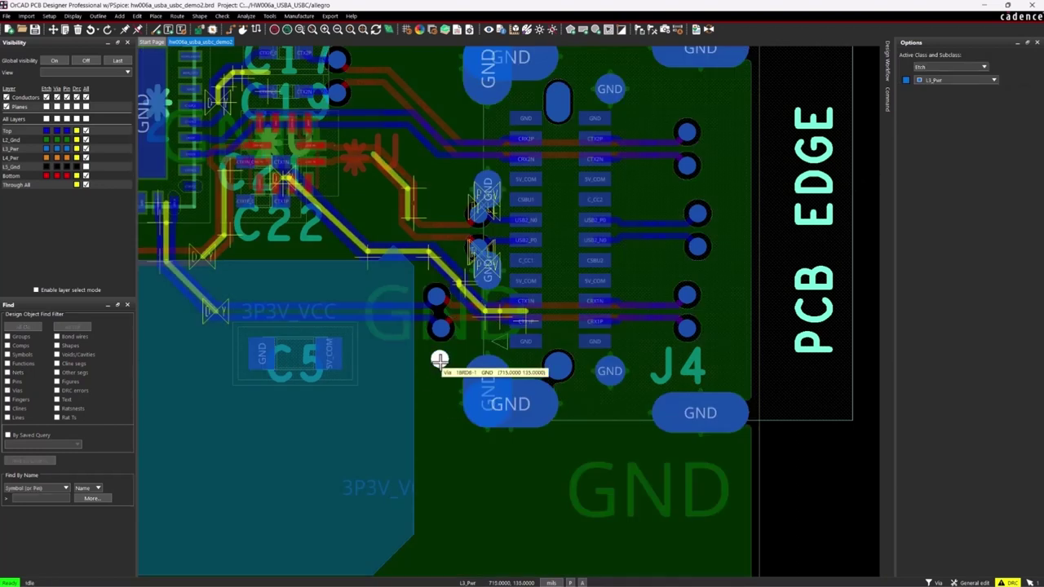
right_click(440, 361)
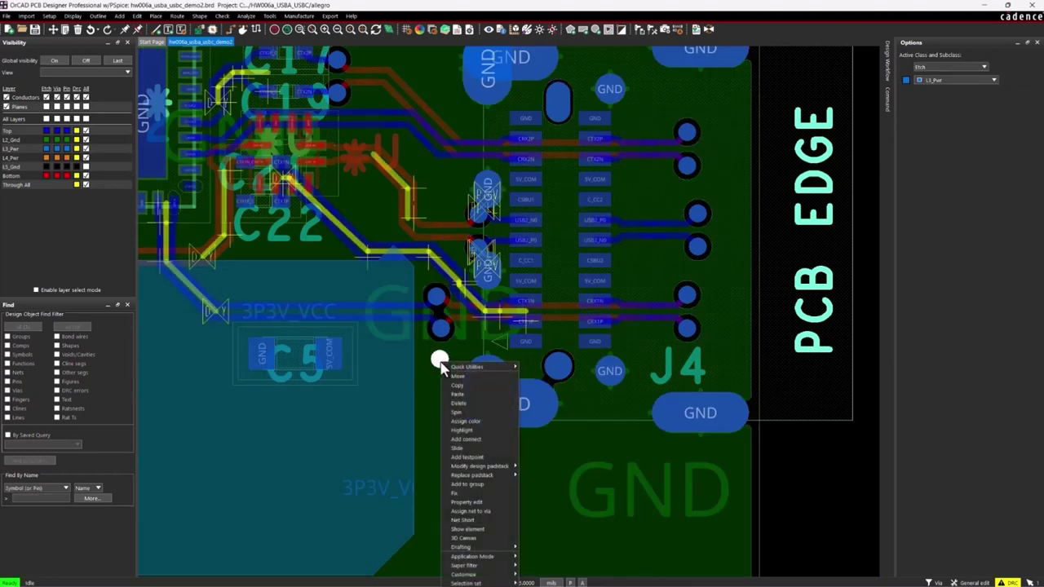
click(468, 394)
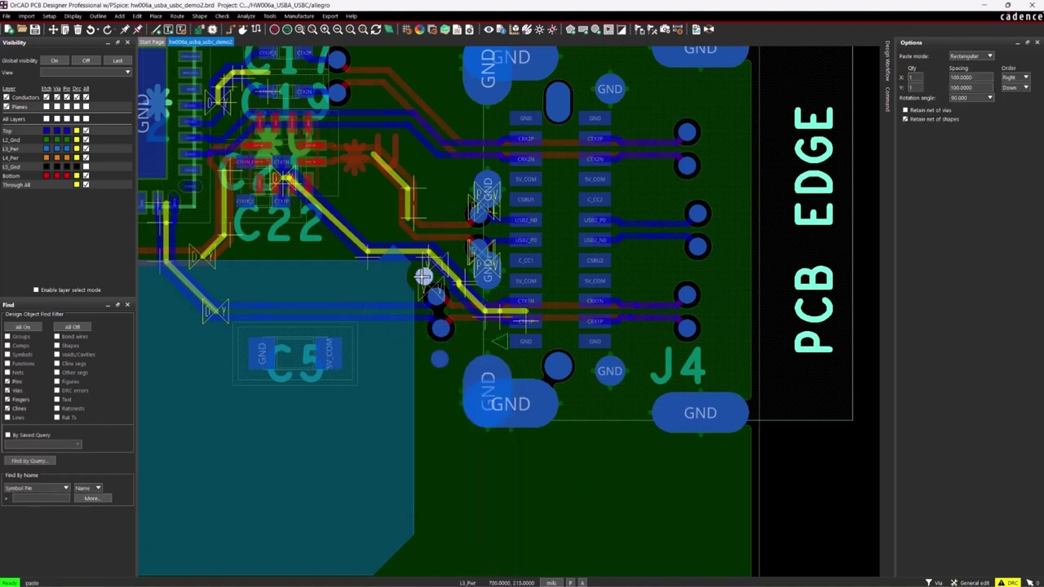
click(423, 277)
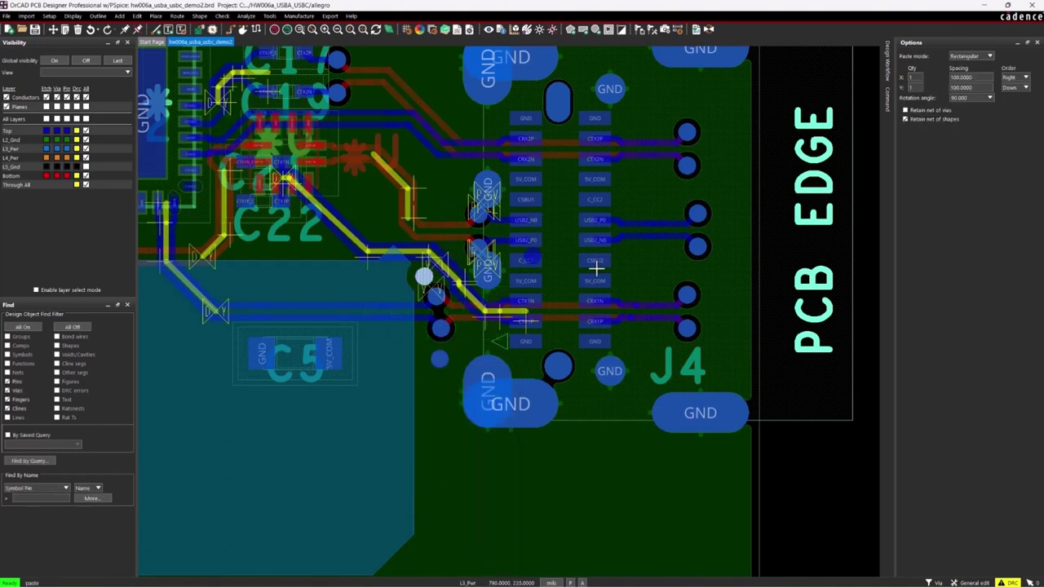
- Place pairs of GND vias beside J4's lower, middle and top differential-pair pins
click(717, 292)
click(718, 333)
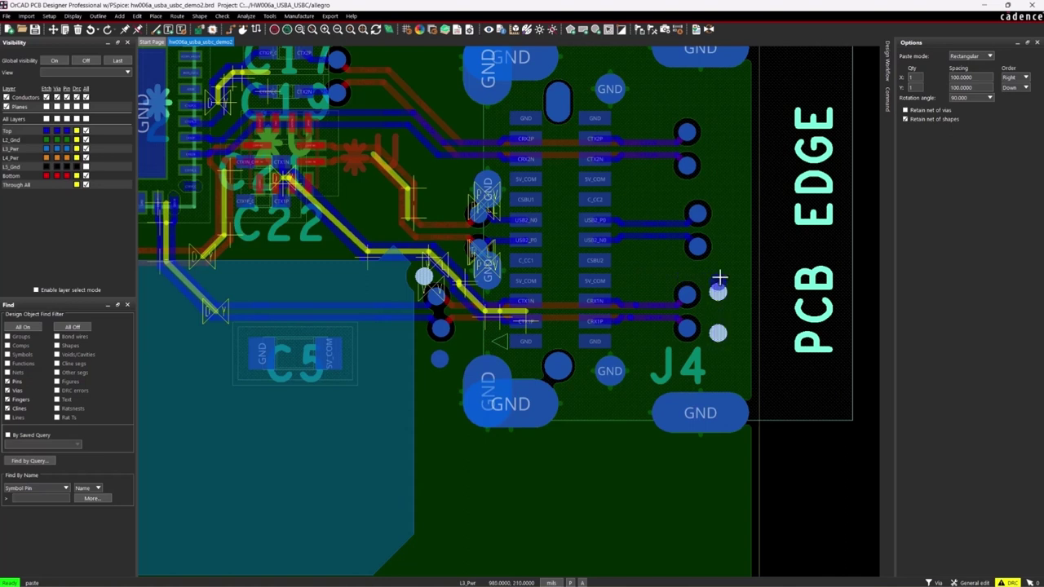
click(723, 215)
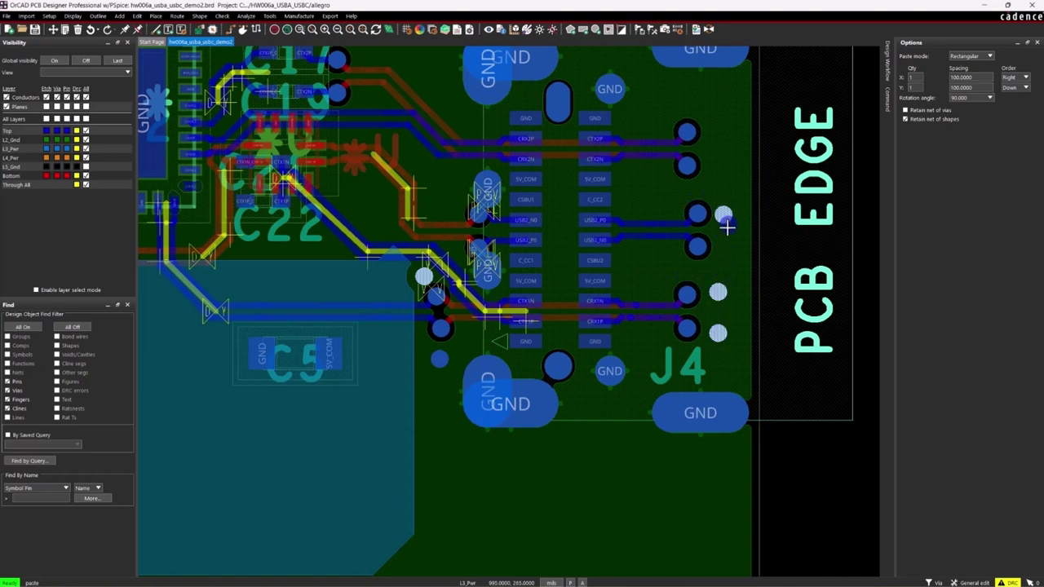
click(727, 246)
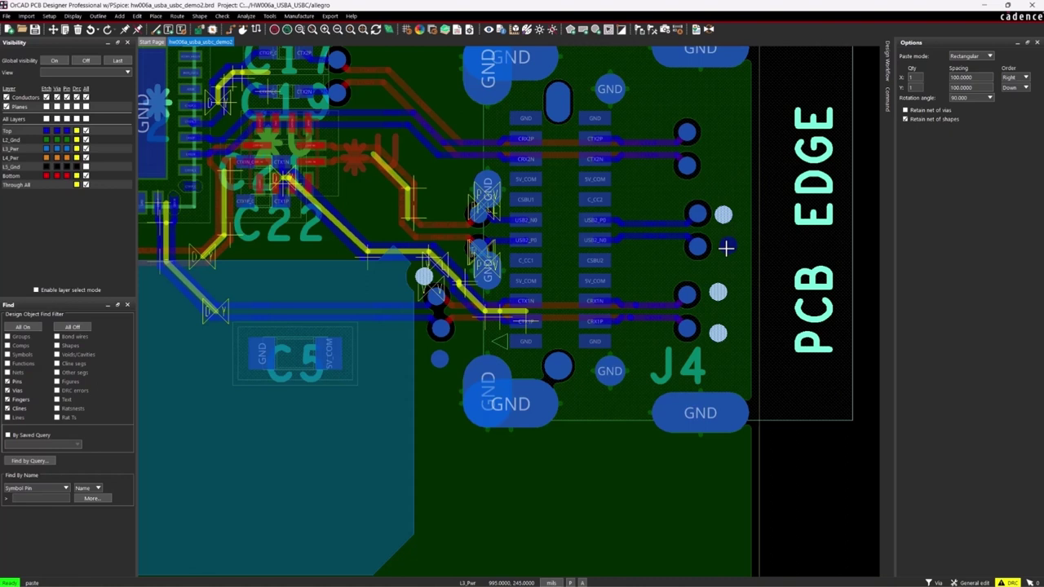
click(716, 136)
click(713, 168)
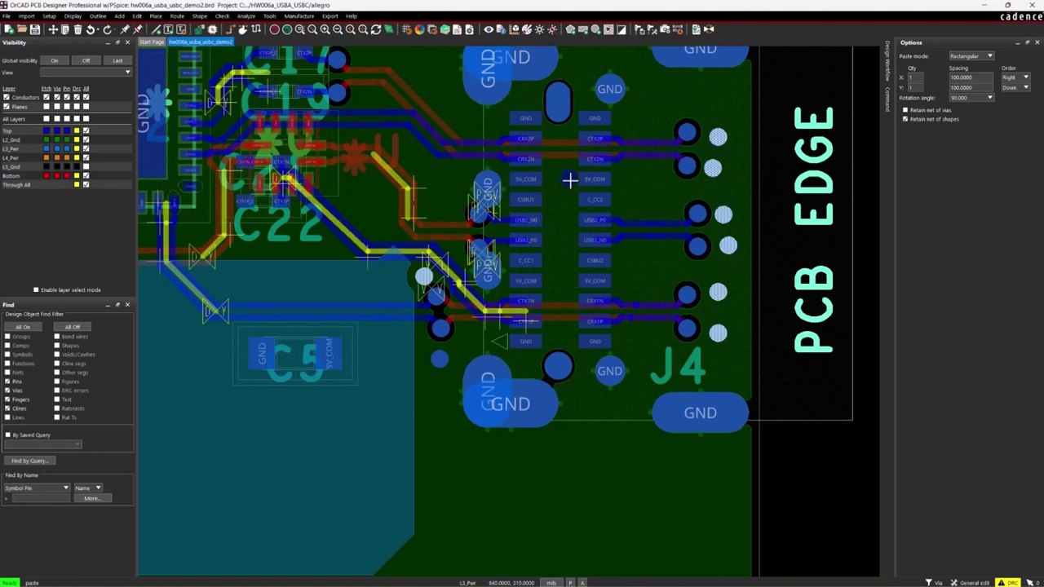
scroll(569, 180, down, 3)
scroll(361, 158, up, 5)
scroll(361, 158, down, 4)
key(Escape)
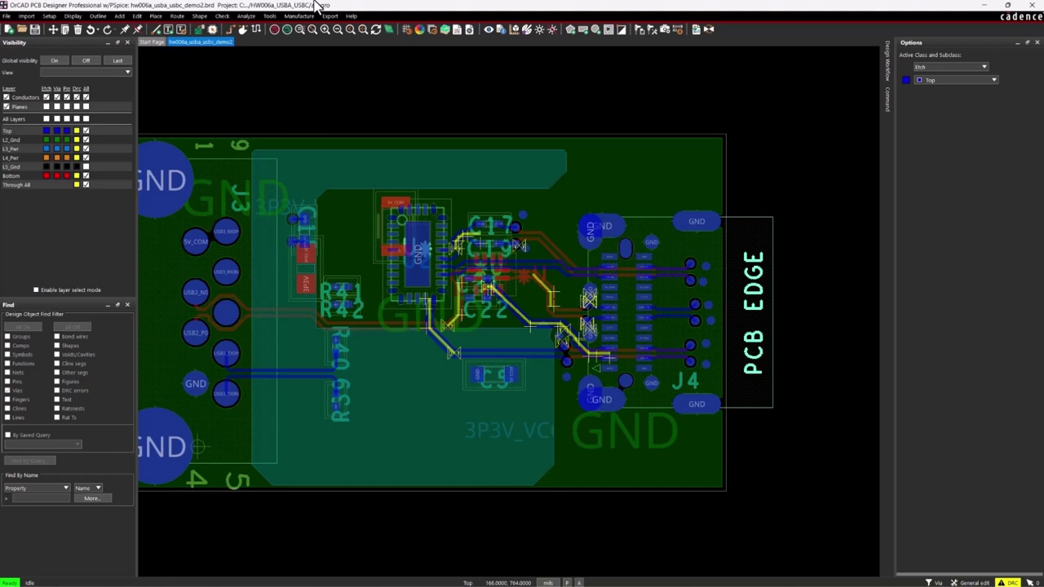
- Select all 46 nets in the Impedance workflow and run the impedance analysis
click(302, 16)
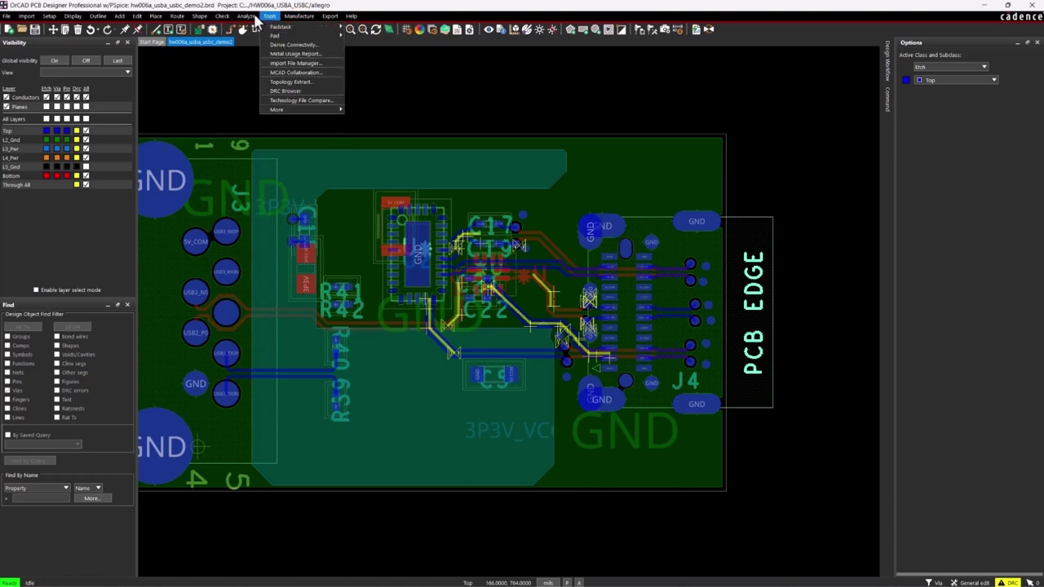
click(272, 35)
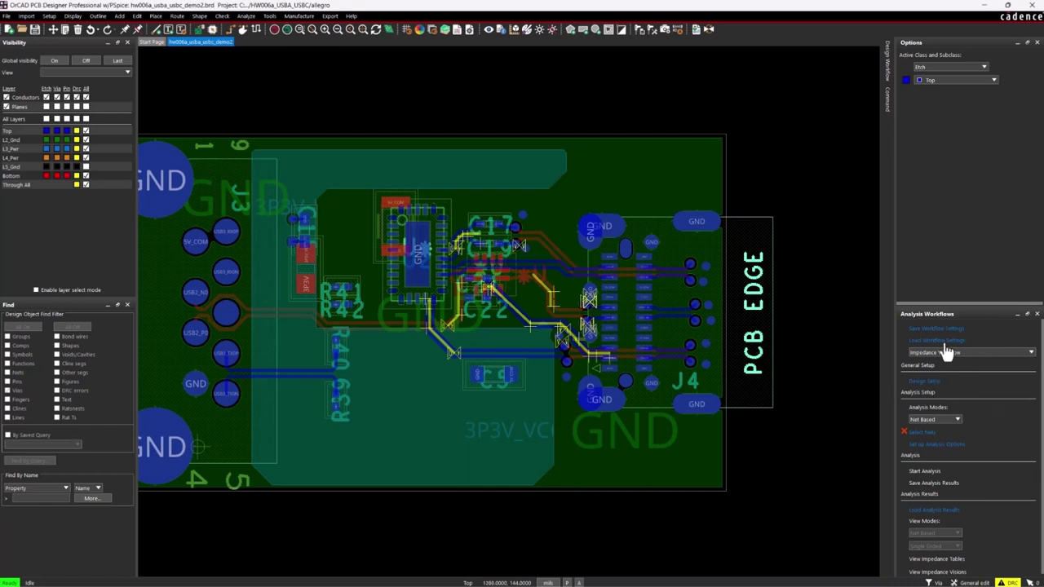
click(927, 432)
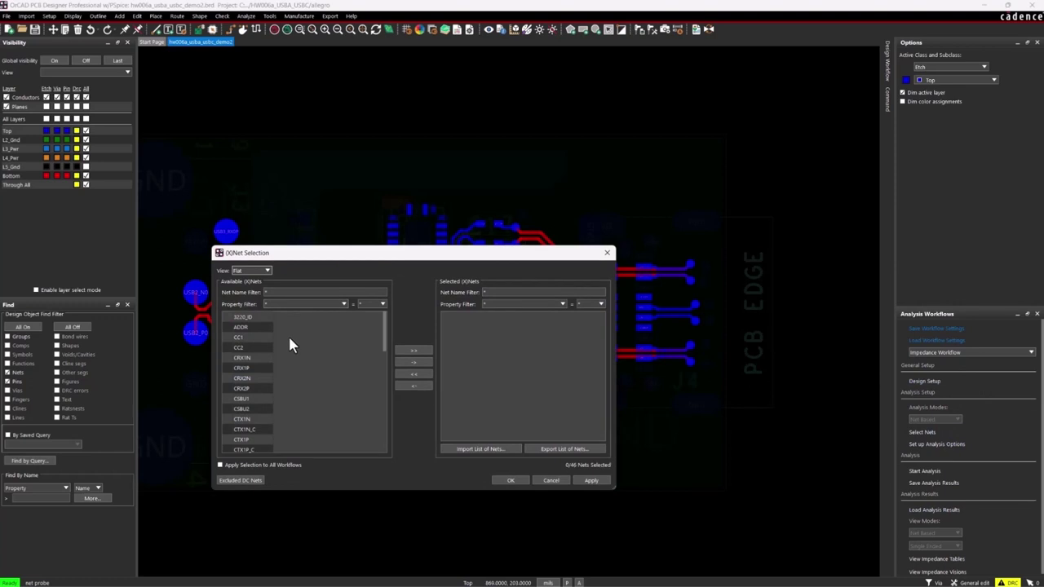
click(402, 350)
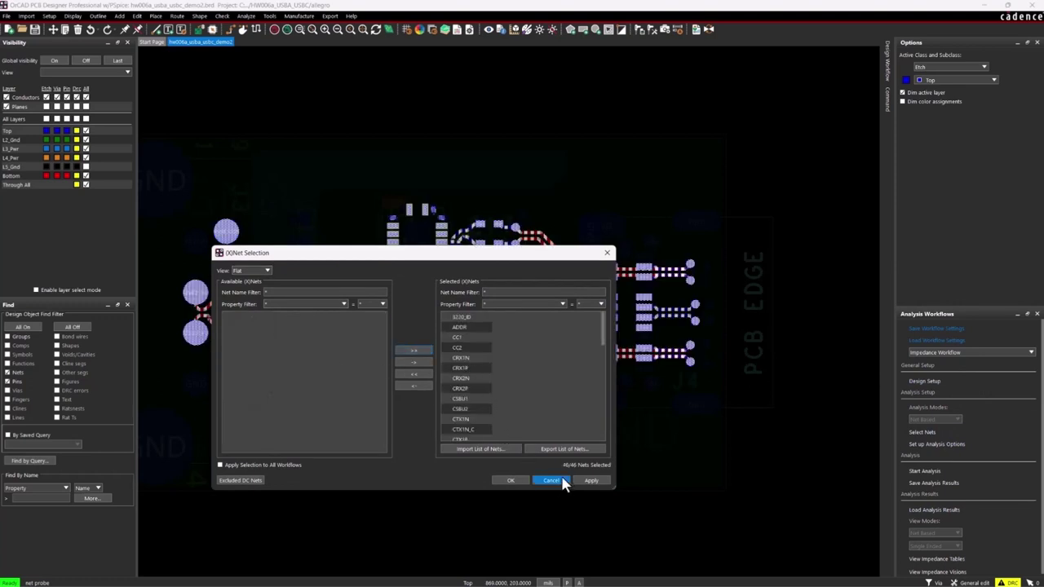
click(509, 481)
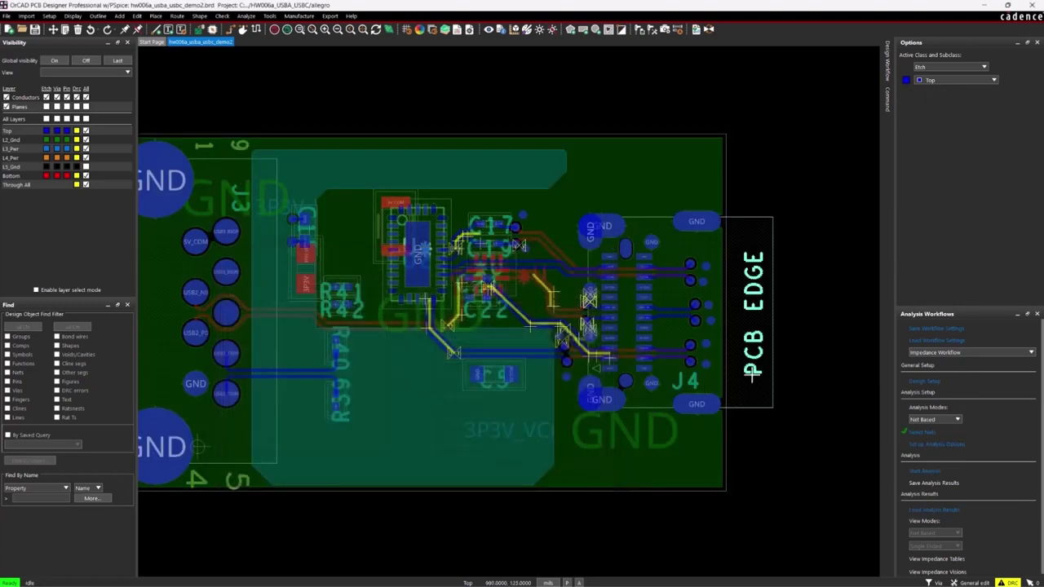
click(925, 471)
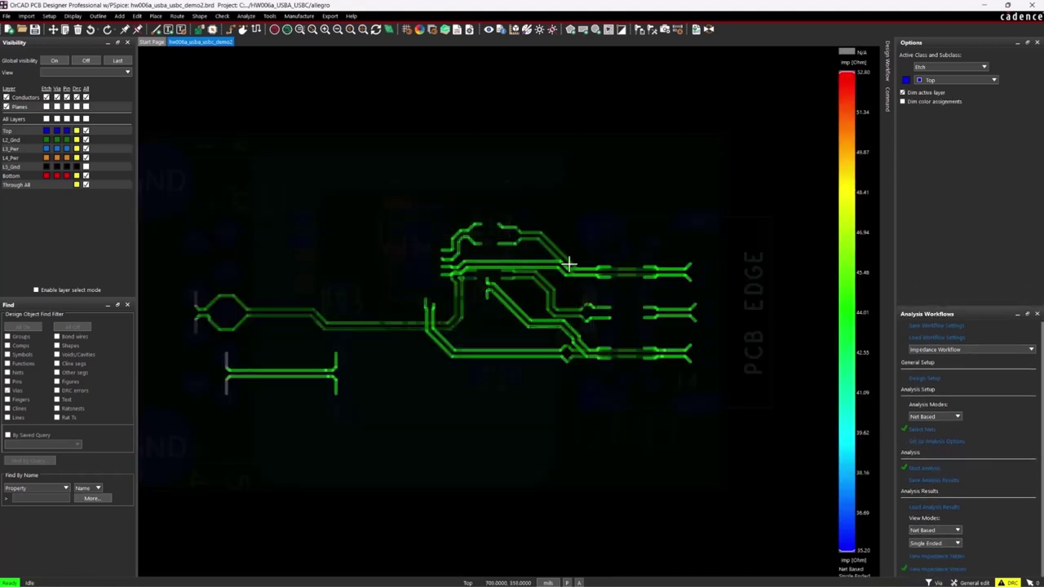
- Switch the impedance view mode to Diff Pair and inspect the CTX2P/CTX2N pads near 86 ohms
scroll(715, 261, up, 2)
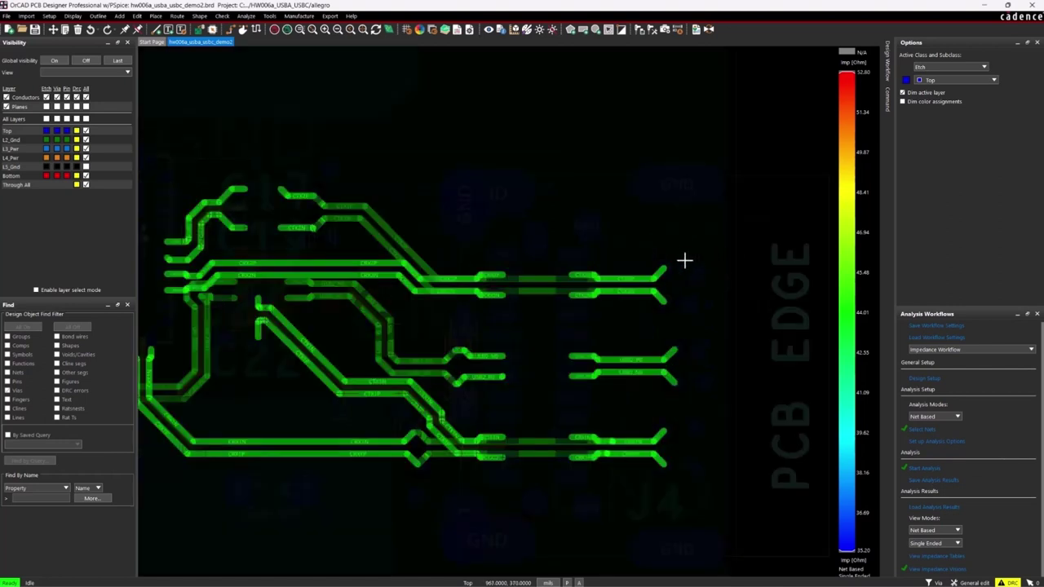
click(950, 544)
click(937, 556)
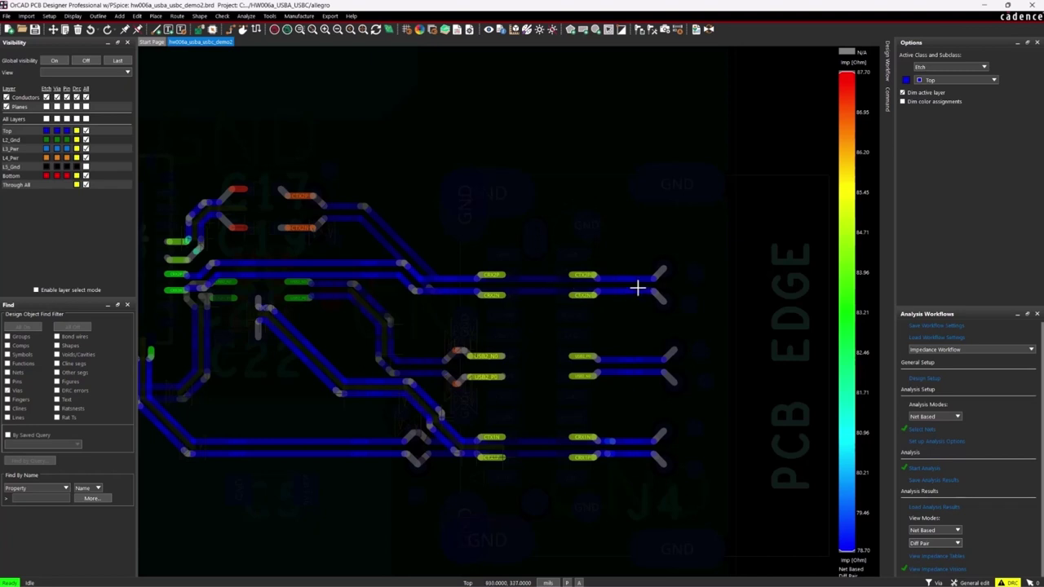
scroll(636, 281, up, 2)
scroll(636, 281, down, 2)
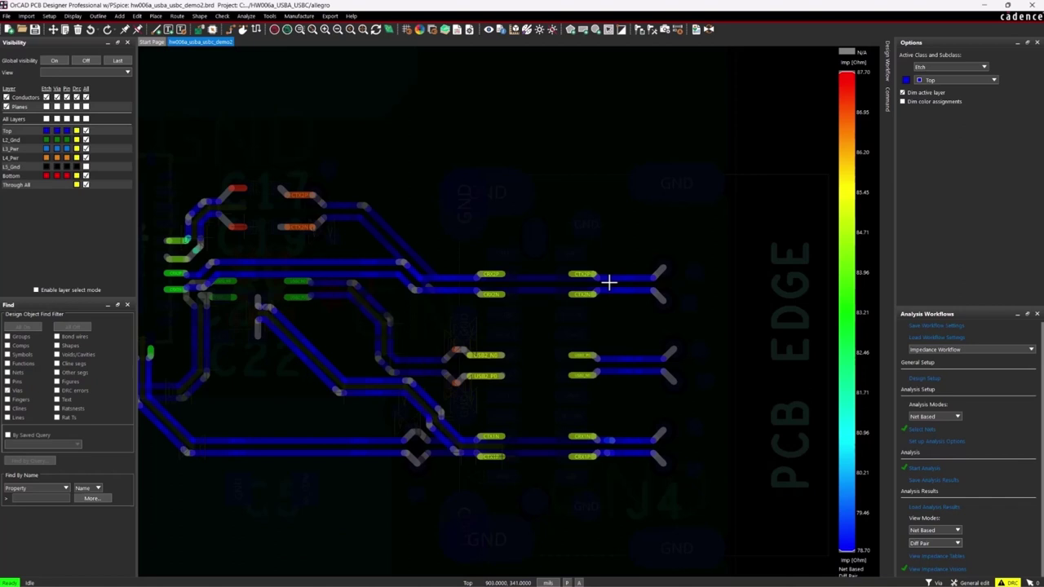
scroll(287, 169, up, 2)
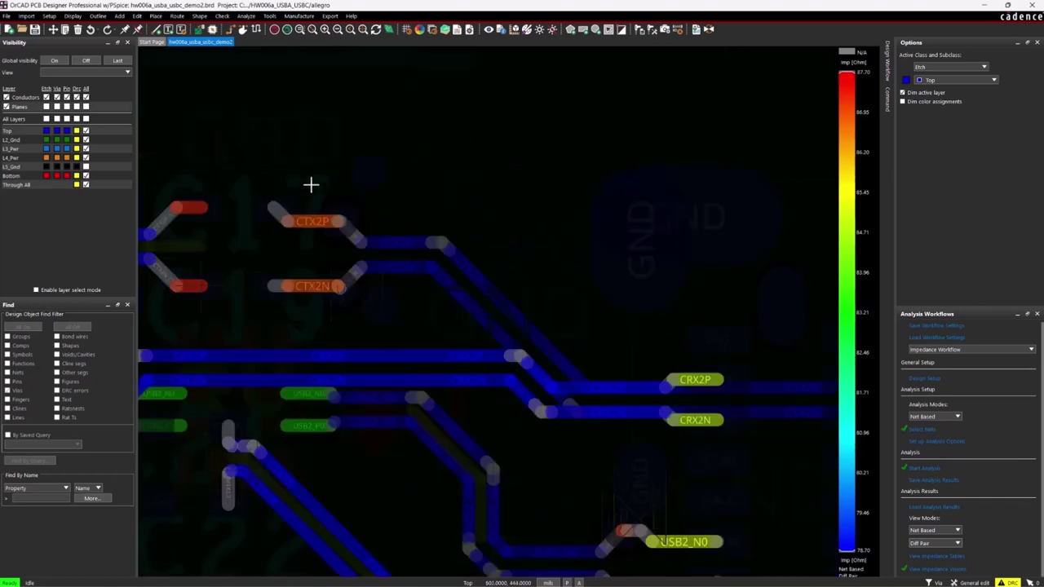
scroll(311, 185, up, 2)
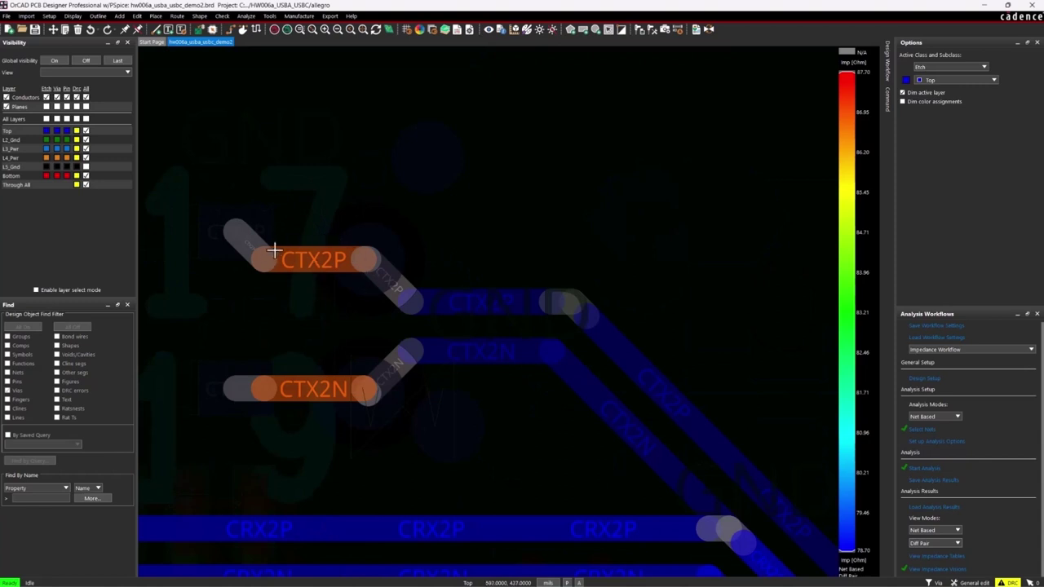
click(352, 264)
scroll(363, 267, down, 3)
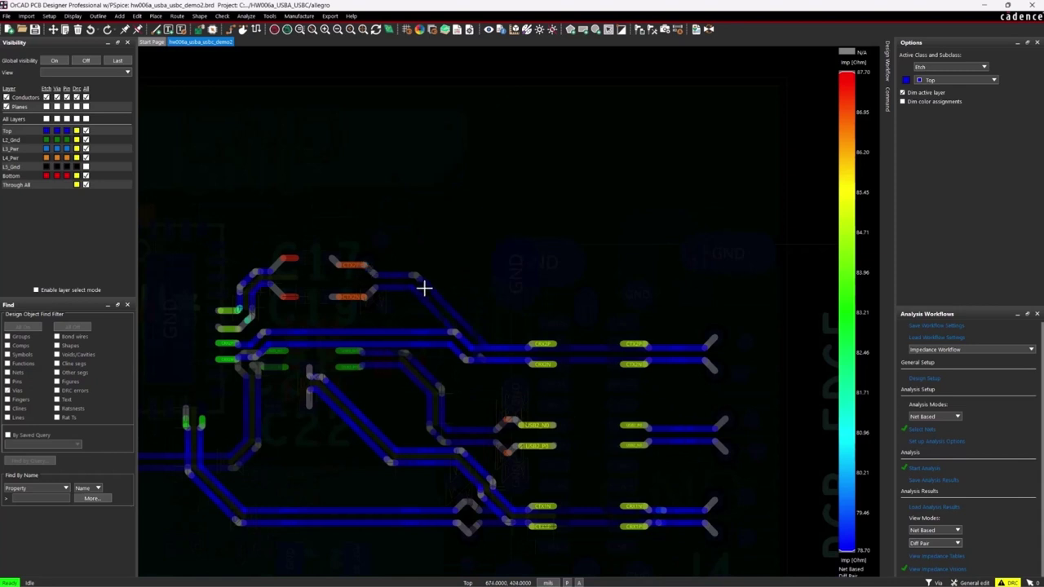
scroll(426, 289, down, 2)
scroll(427, 319, up, 2)
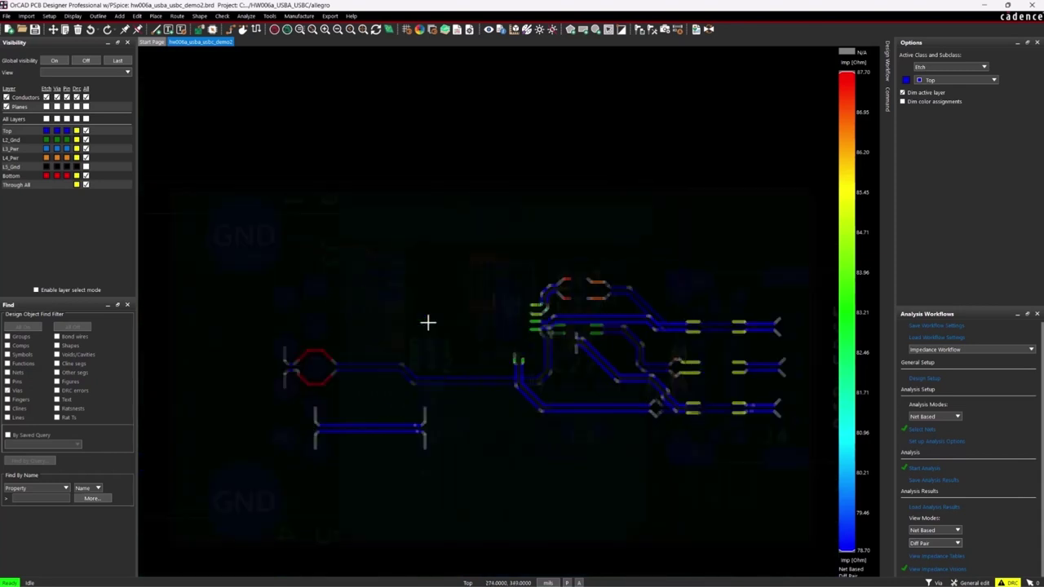